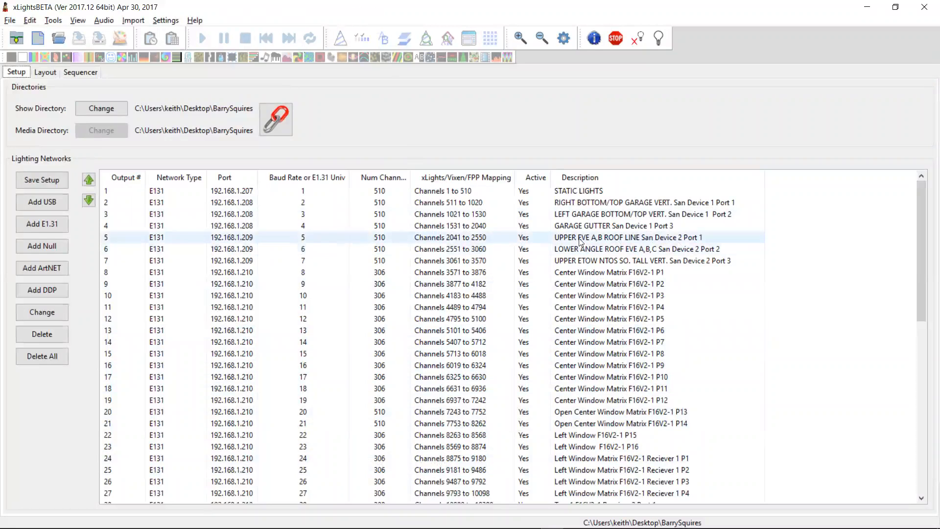
# Step: Examine the lighting networks list, checking each output's IP address, universe, channel count and description
pyautogui.click(48, 71)
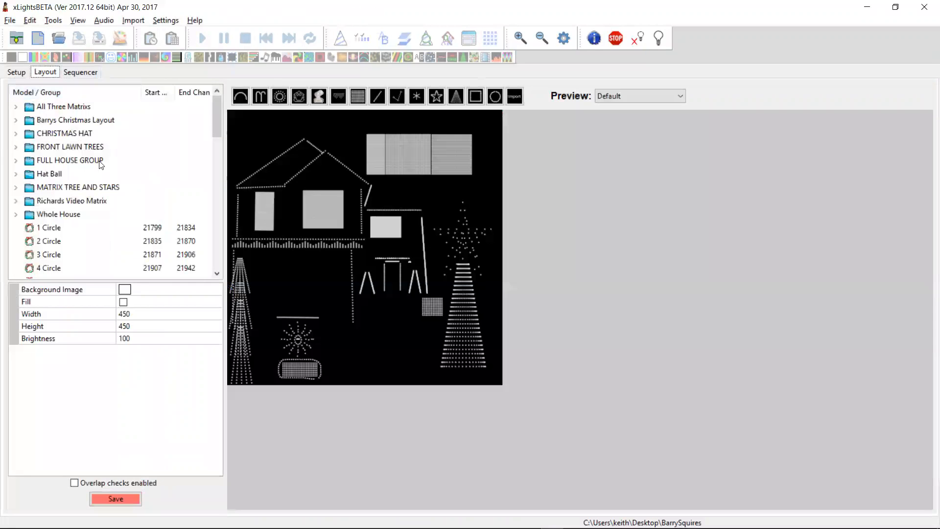
pyautogui.click(21, 72)
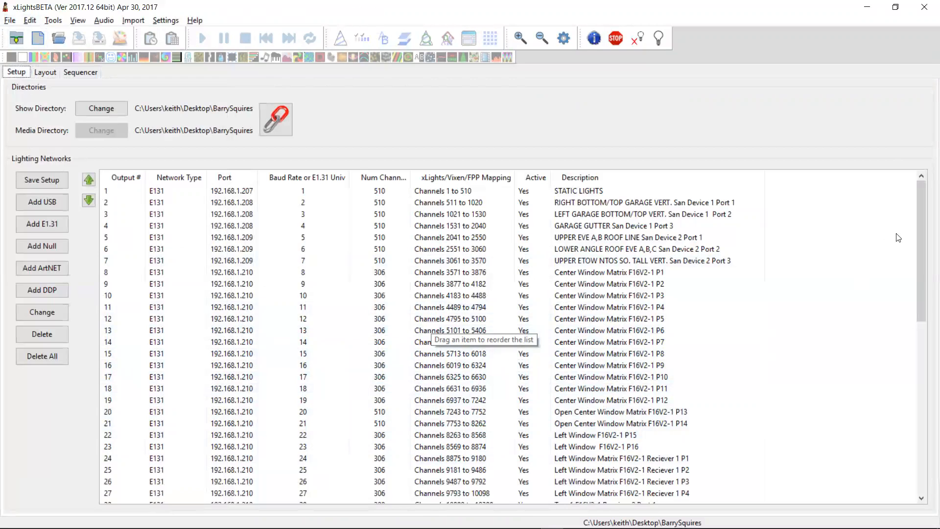
pyautogui.moveTo(921, 221)
pyautogui.mouseDown()
pyautogui.moveTo(923, 243)
pyautogui.moveTo(924, 204)
pyautogui.mouseUp()
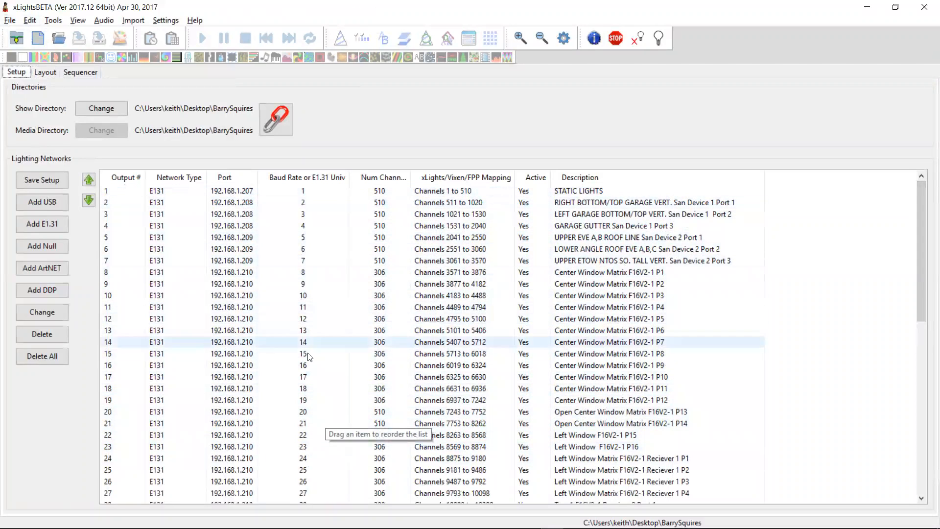
pyautogui.moveTo(922, 243); pyautogui.dragTo(925, 194)
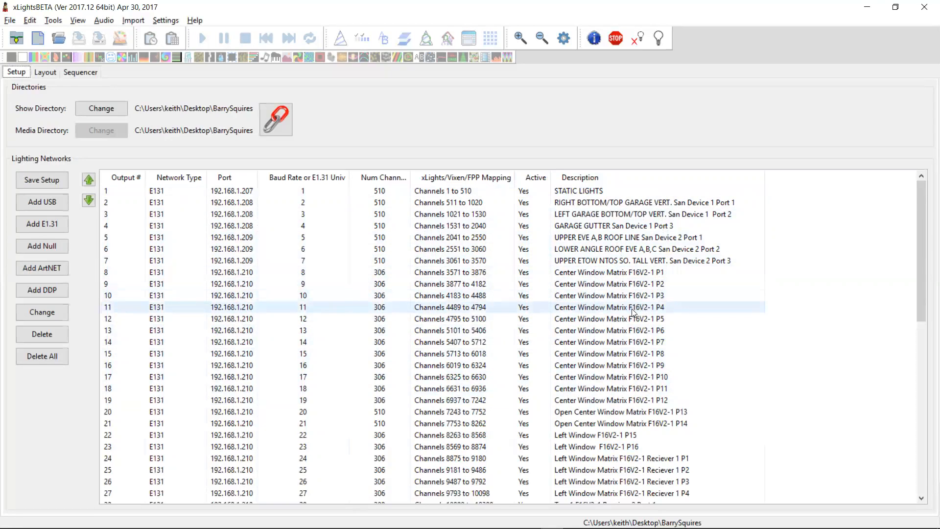
pyautogui.scroll(-9, 637, 315)
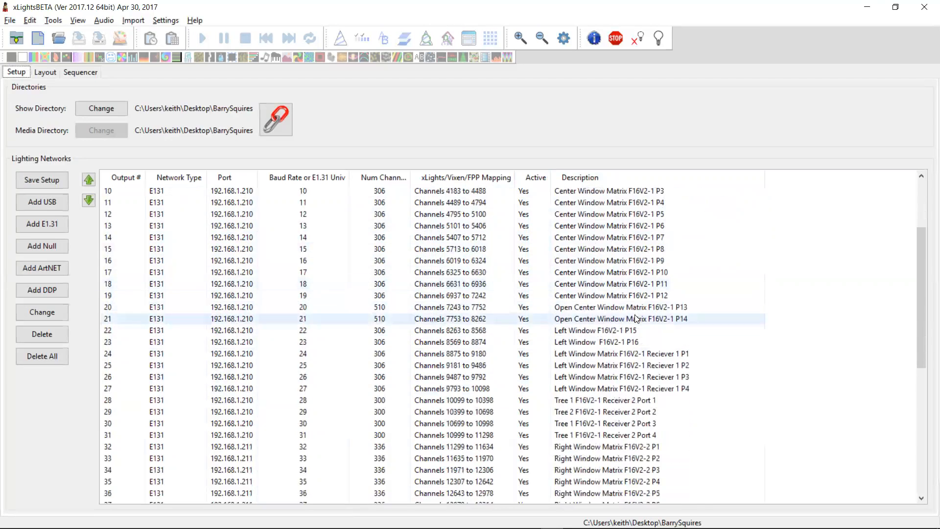
pyautogui.scroll(-2, 633, 320)
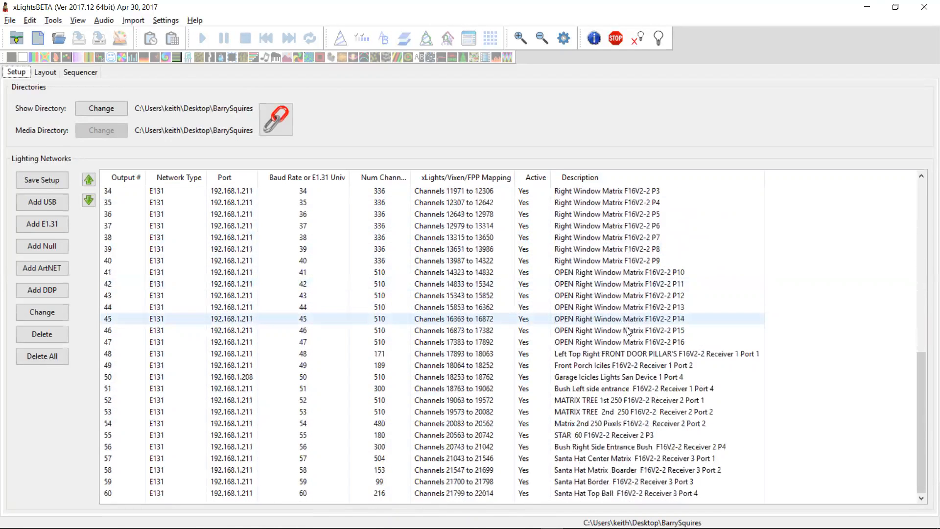
pyautogui.scroll(4, 629, 333)
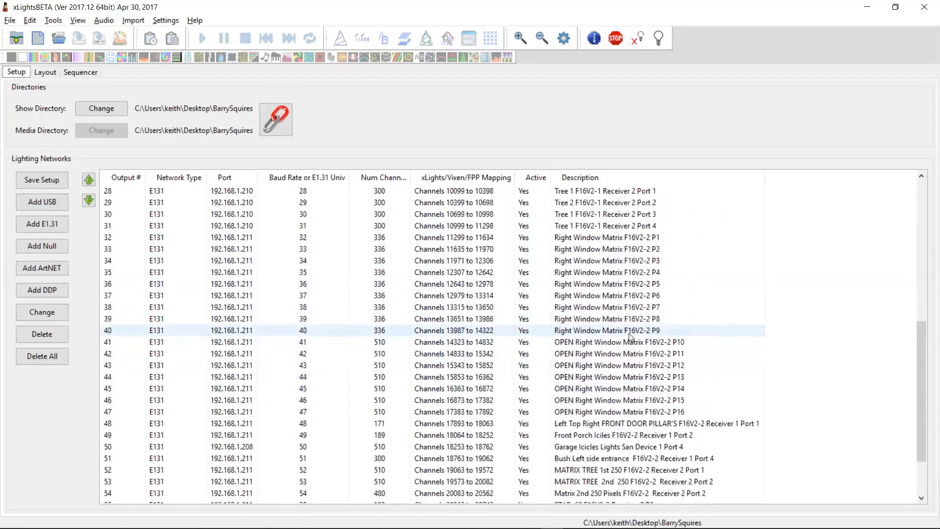
pyautogui.scroll(7, 621, 330)
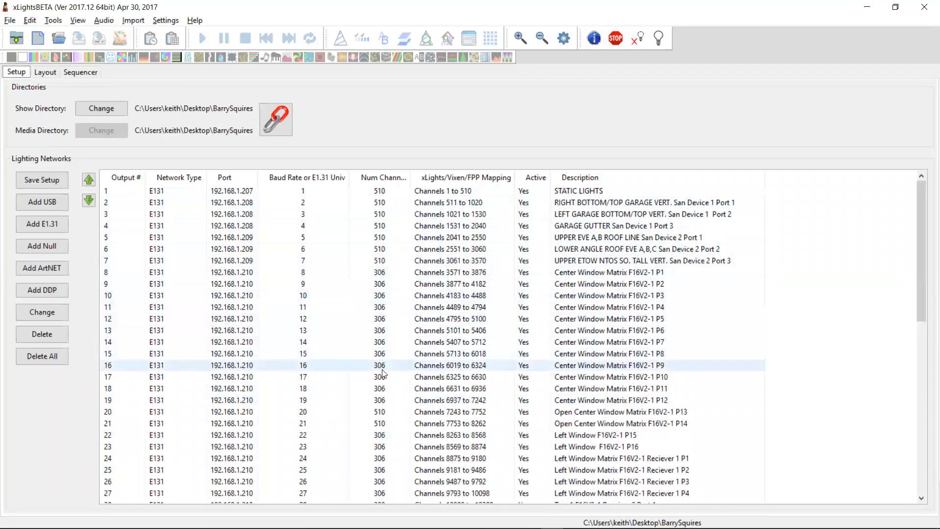
pyautogui.scroll(-11, 379, 383)
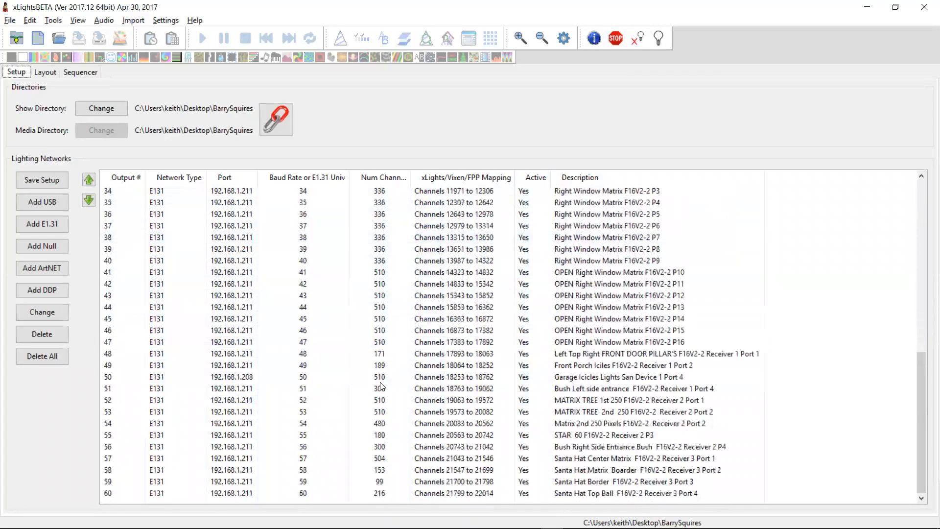
pyautogui.scroll(9, 381, 387)
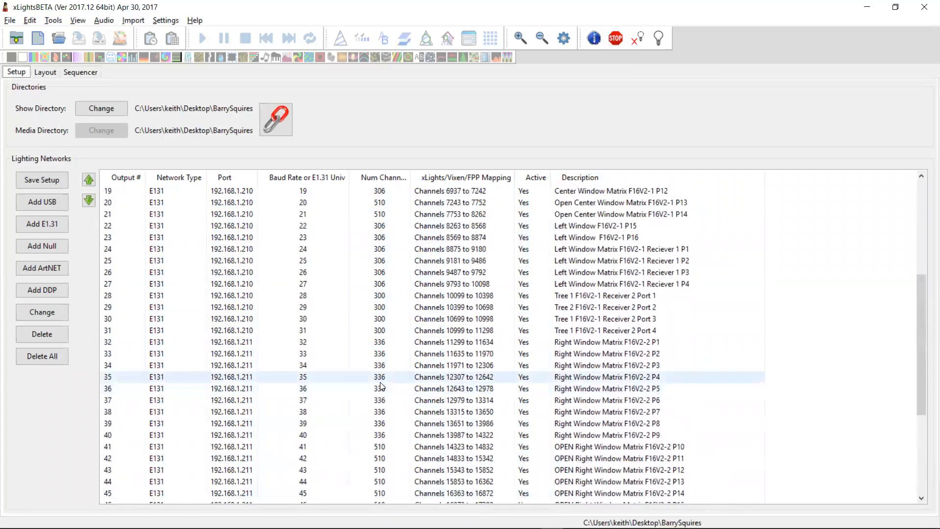
pyautogui.scroll(2, 381, 387)
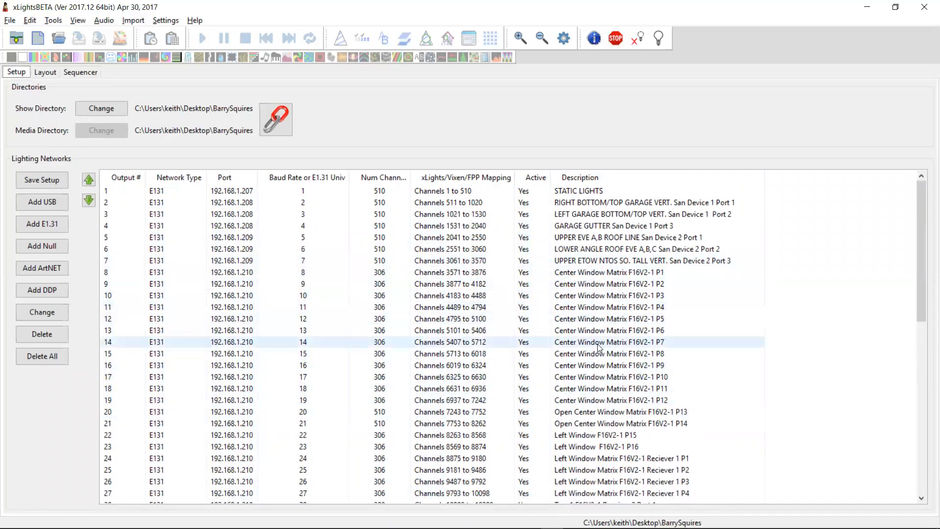
pyautogui.scroll(-2, 598, 344)
pyautogui.scroll(-5, 600, 345)
pyautogui.scroll(-1, 601, 344)
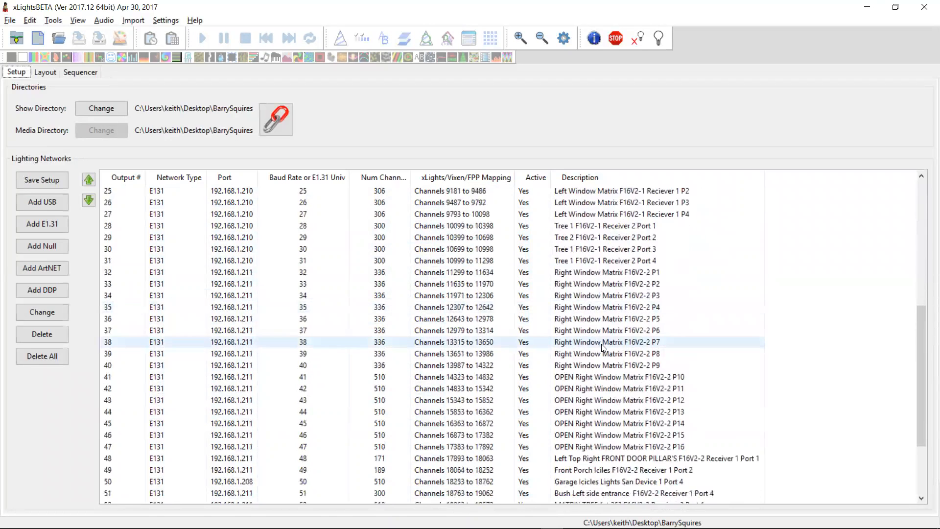
pyautogui.scroll(8, 597, 343)
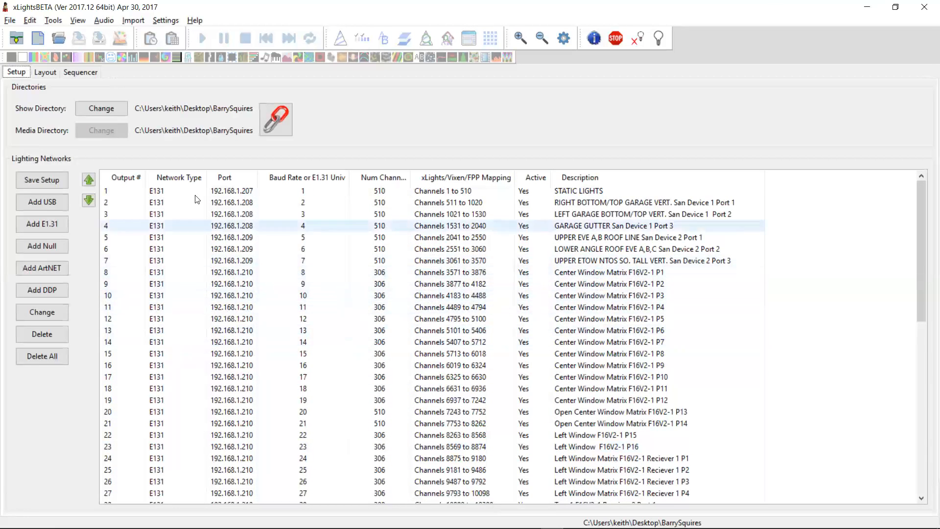
# Step: Widen the model list in the layout view and sort the models by start channel
pyautogui.click(42, 73)
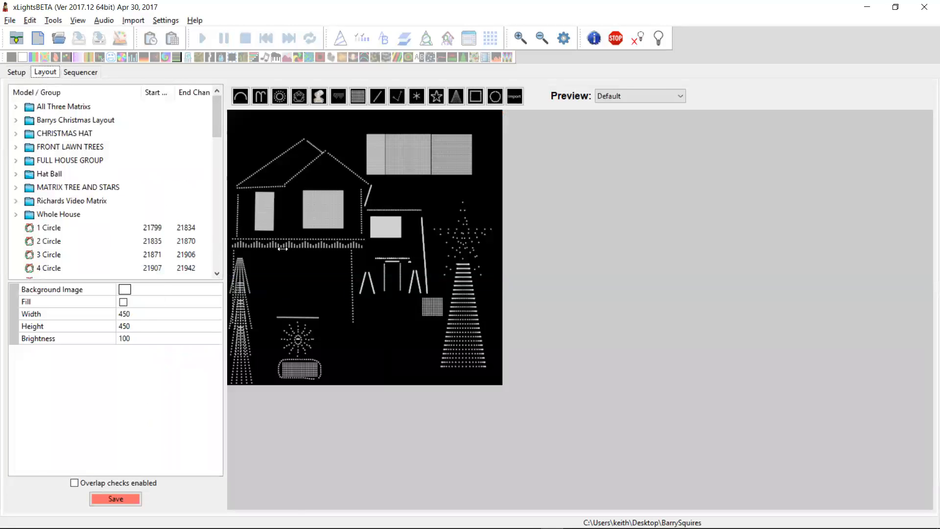
pyautogui.moveTo(283, 248); pyautogui.dragTo(295, 251)
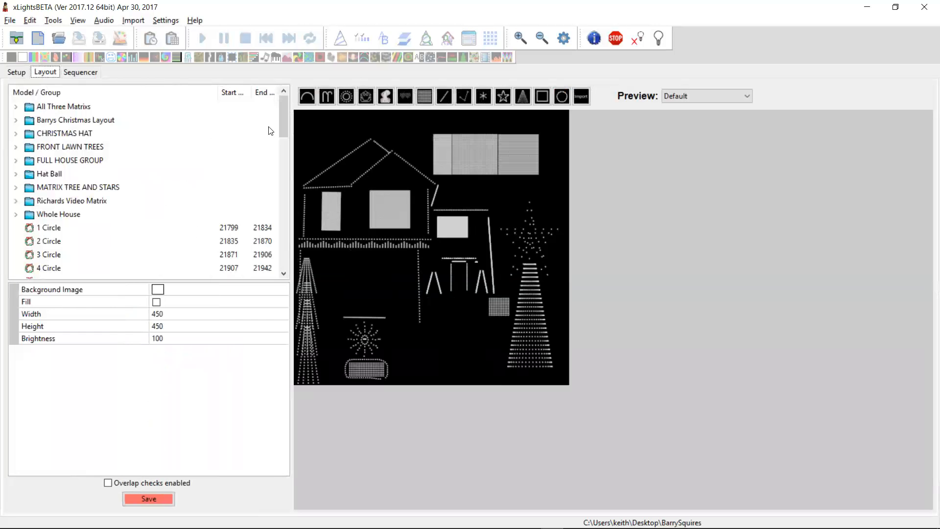
pyautogui.moveTo(282, 119); pyautogui.dragTo(286, 139)
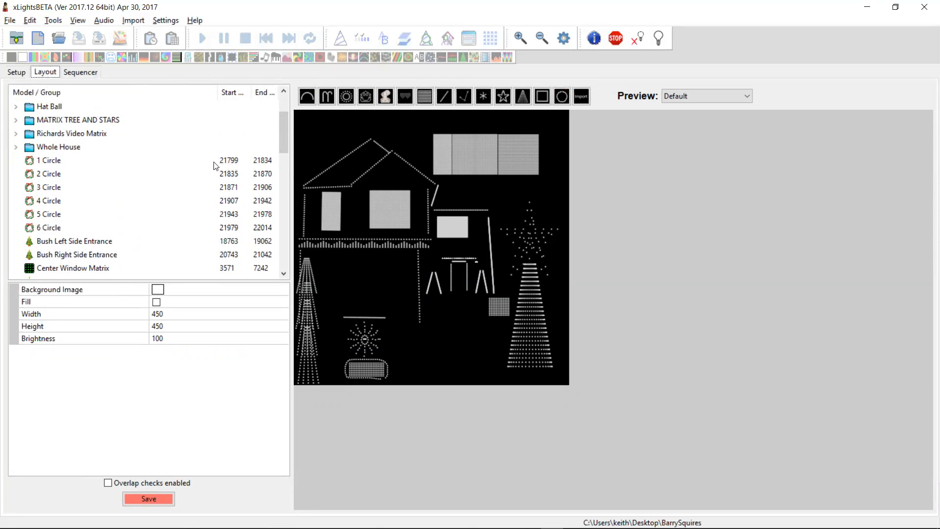
pyautogui.click(228, 92)
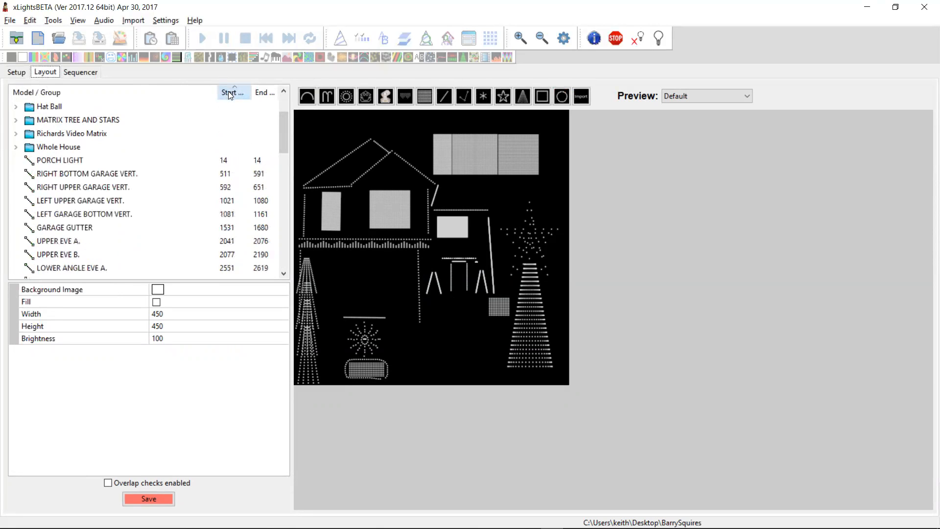
pyautogui.moveTo(282, 137)
pyautogui.mouseDown()
pyautogui.moveTo(286, 174)
pyautogui.moveTo(286, 135)
pyautogui.mouseUp()
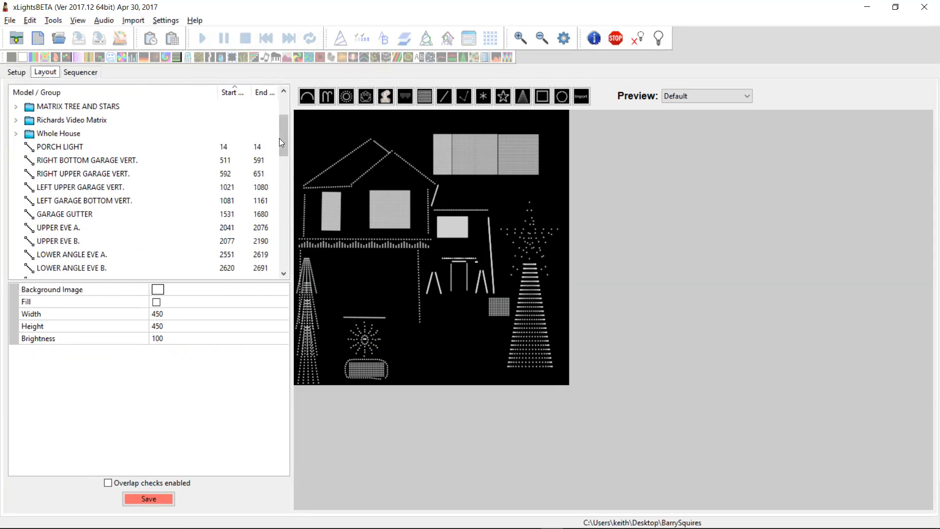
pyautogui.moveTo(283, 142)
pyautogui.mouseDown()
pyautogui.moveTo(282, 159)
pyautogui.moveTo(284, 136)
pyautogui.mouseUp()
# Step: Run Check Sequence and highlight the overlapping model channel warnings in the report
pyautogui.click(48, 22)
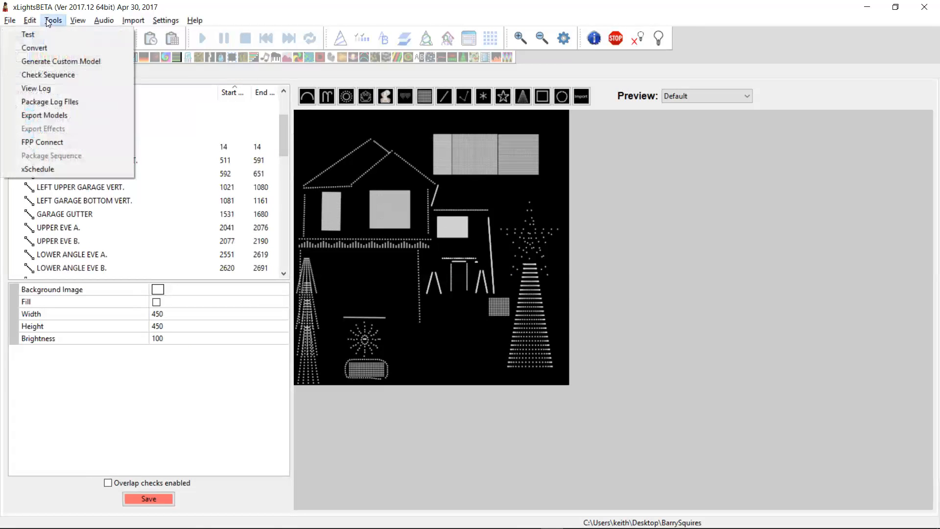
pyautogui.click(54, 75)
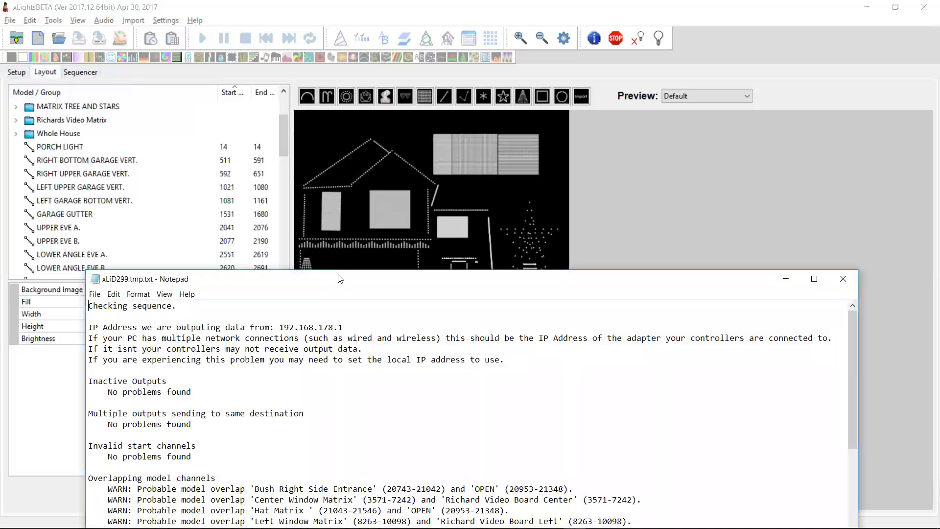
pyautogui.moveTo(340, 278); pyautogui.dragTo(329, 46)
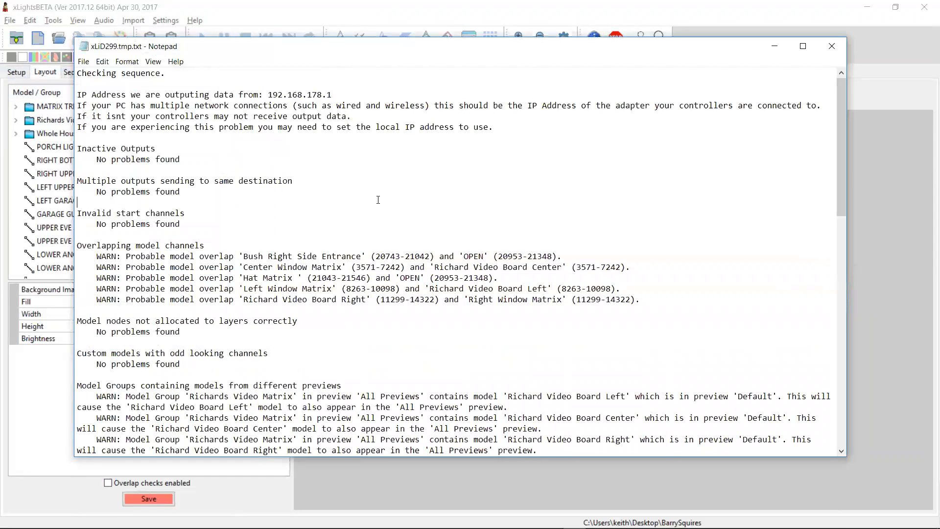
pyautogui.scroll(-1, 378, 200)
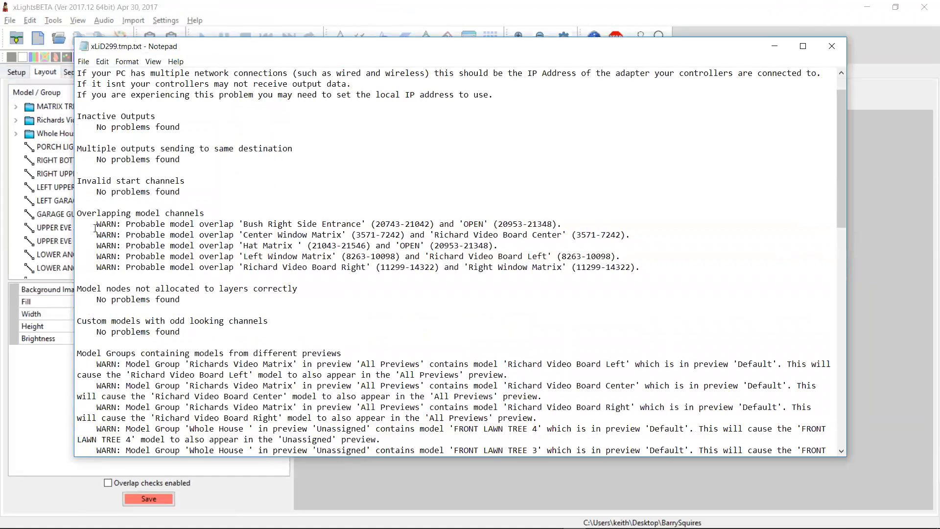
pyautogui.moveTo(80, 225); pyautogui.dragTo(616, 278)
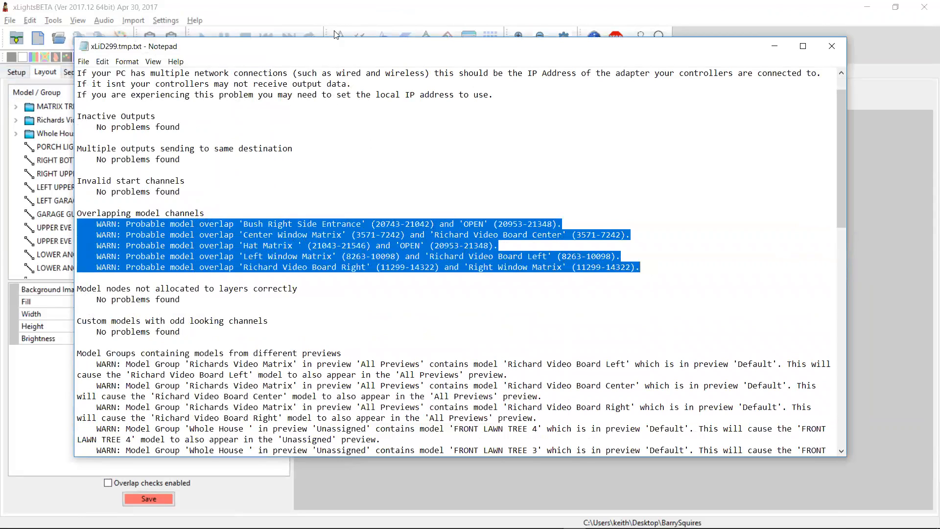
# Step: Move the report off the model list and inspect the Bush Right Side Entrance and OPEN models for their channel ranges
pyautogui.moveTo(333, 53); pyautogui.dragTo(263, 302)
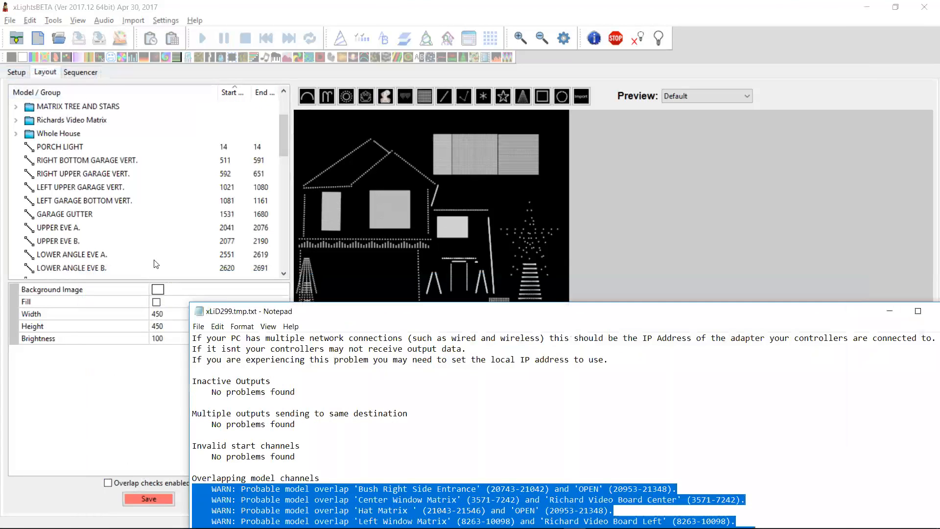
pyautogui.click(283, 229)
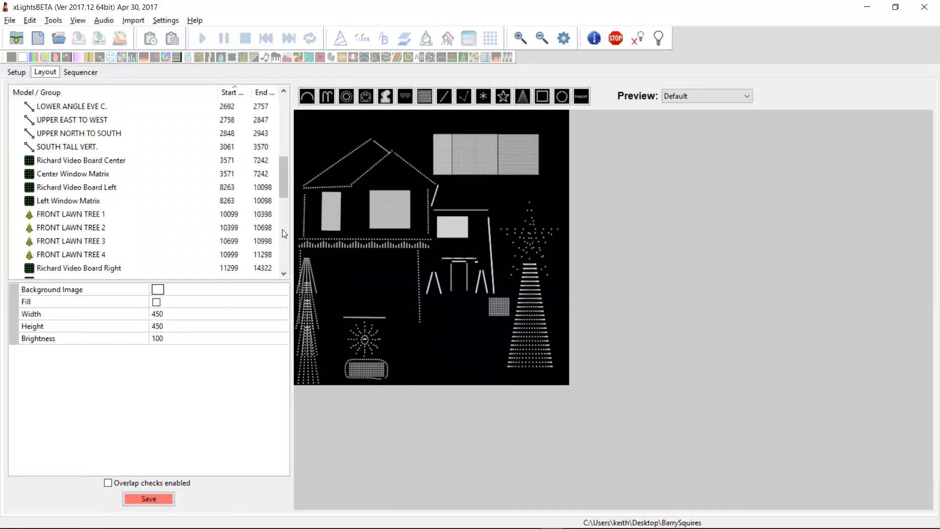
pyautogui.click(282, 232)
pyautogui.moveTo(280, 219); pyautogui.dragTo(285, 230)
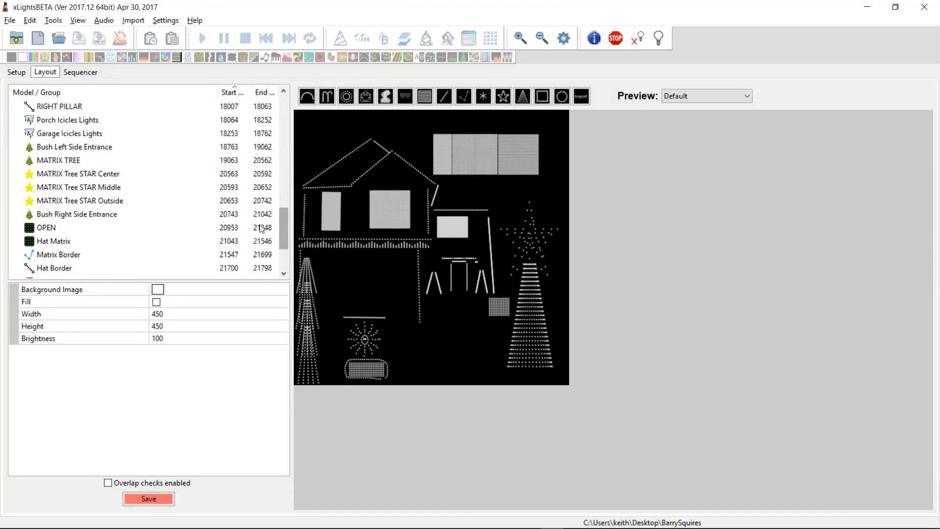
pyautogui.click(104, 218)
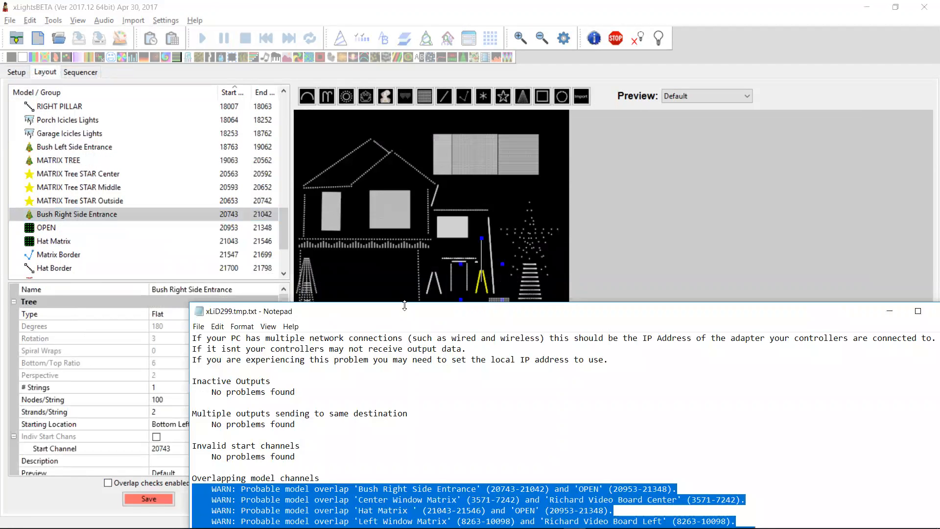
pyautogui.click(208, 275)
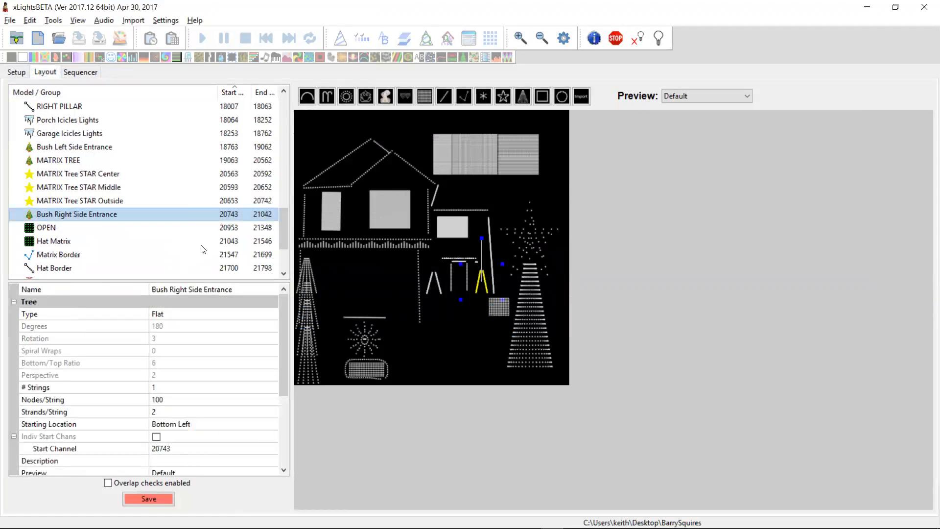
pyautogui.click(122, 228)
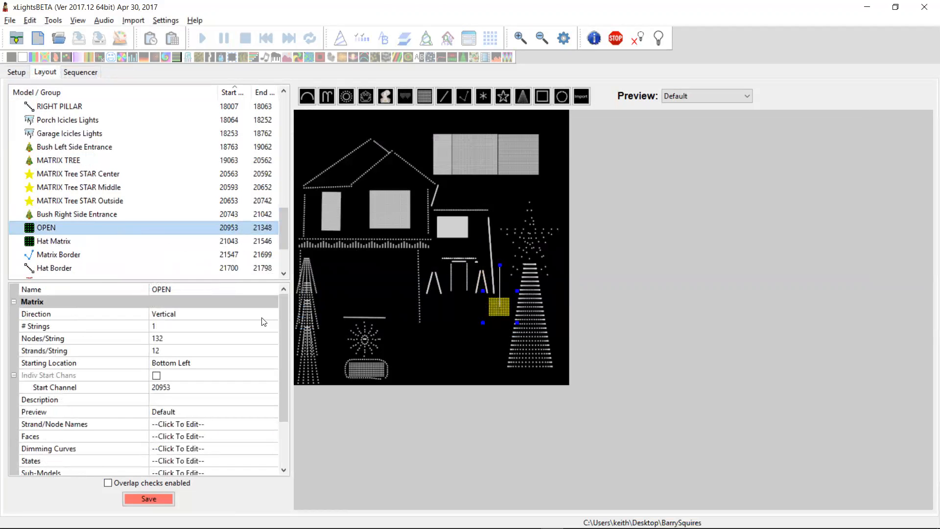
# Step: Return to the check report in Notepad, maximize it and review the overlap and model group preview warnings
pyautogui.hotkey('alt', 'Tab')
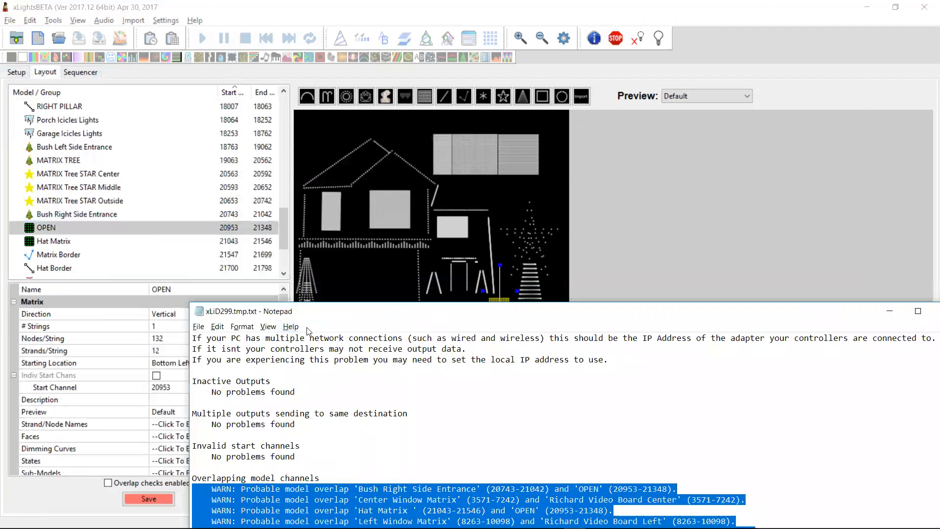
pyautogui.doubleClick(424, 311)
pyautogui.scroll(-6, 292, 295)
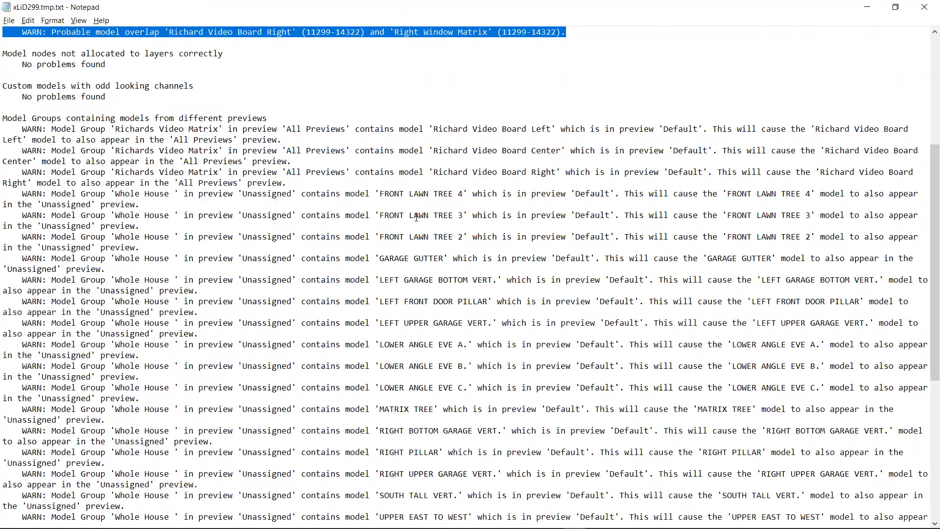
pyautogui.scroll(-6, 489, 206)
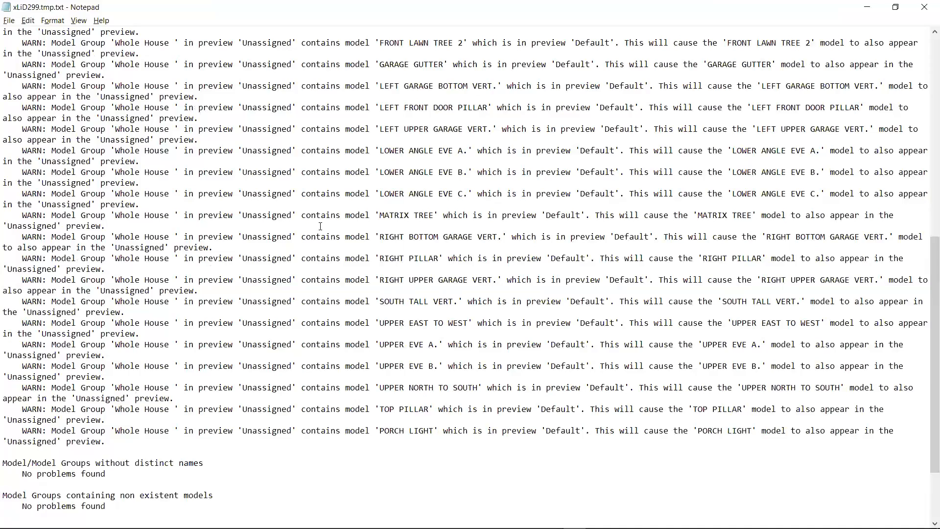
pyautogui.scroll(7, 319, 229)
pyautogui.scroll(2, 323, 225)
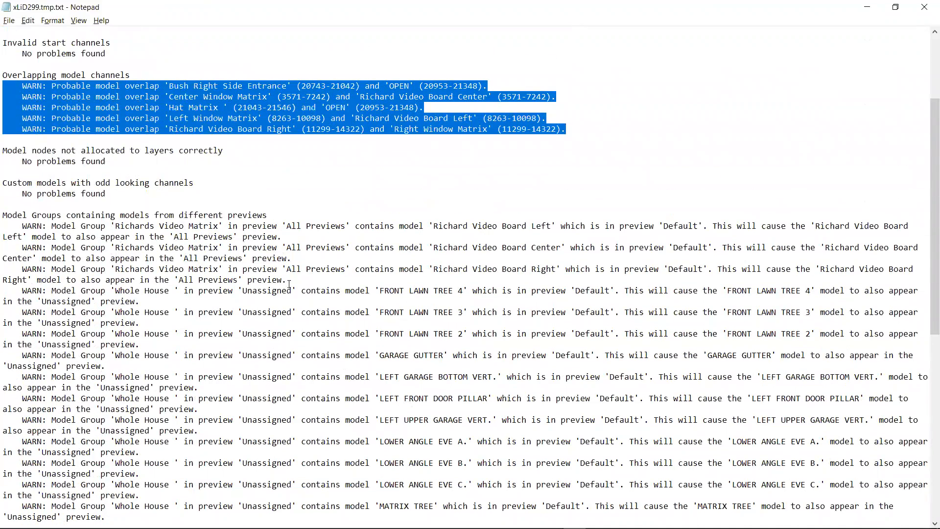
pyautogui.scroll(4, 372, 332)
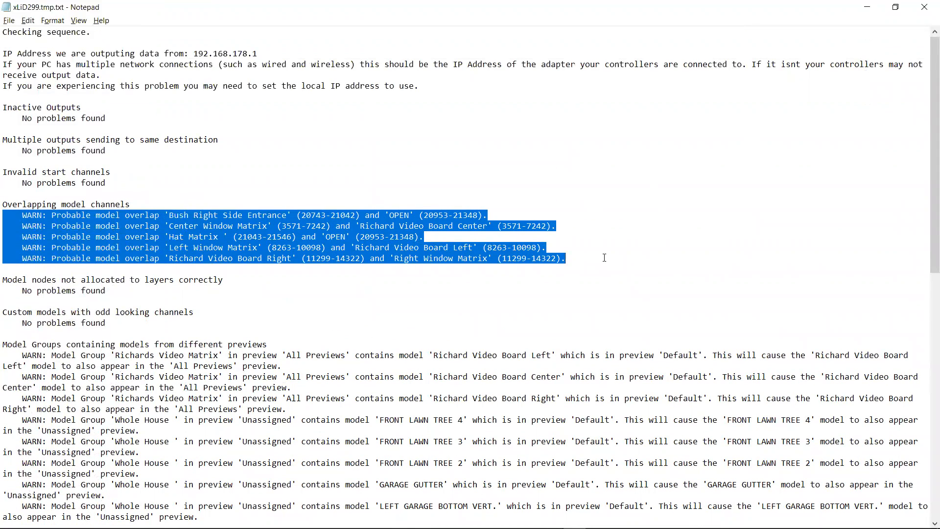
pyautogui.scroll(-3, 494, 303)
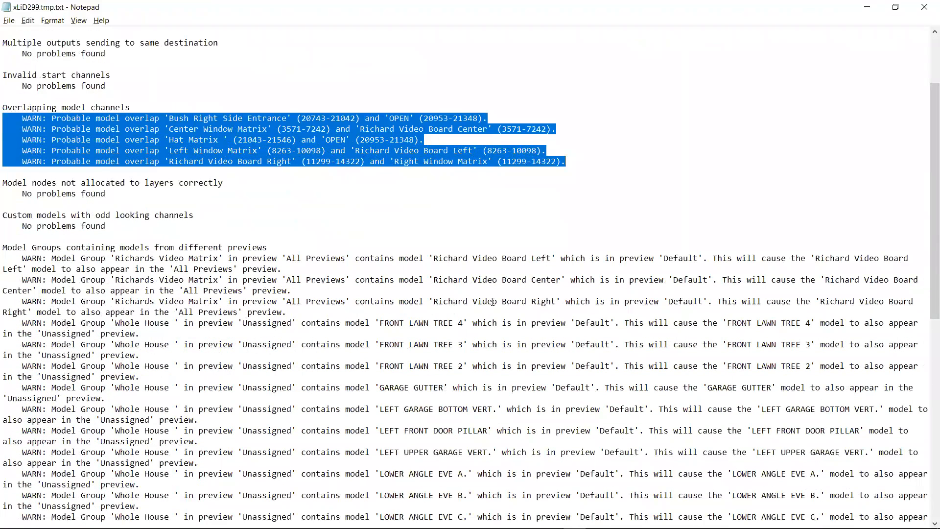
# Step: Read further through the model group preview warnings, minimize the report and go back to the start of the xLights model list
pyautogui.scroll(-2, 492, 299)
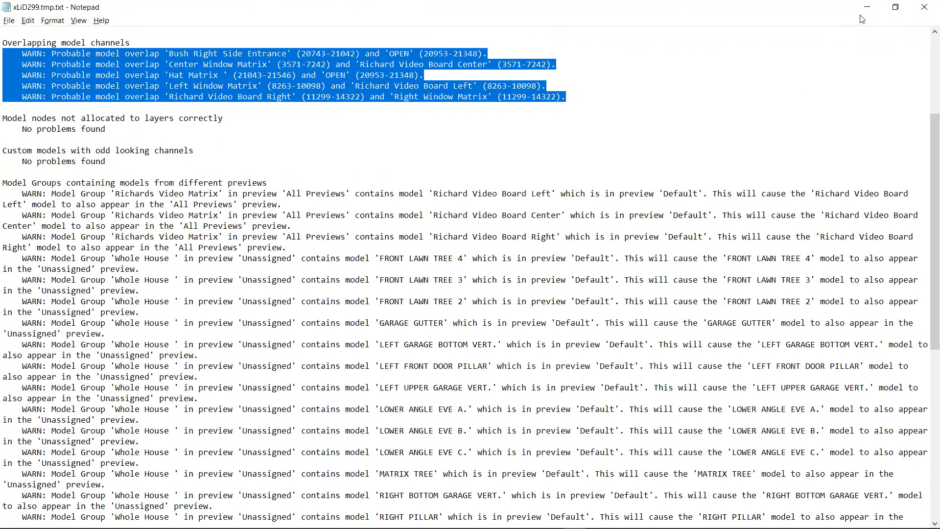
pyautogui.click(870, 6)
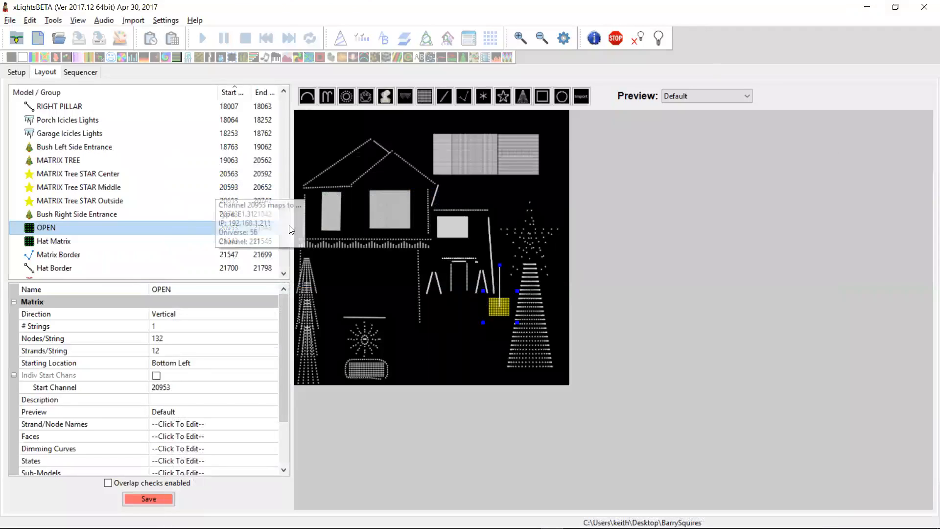
pyautogui.moveTo(283, 228); pyautogui.dragTo(279, 142)
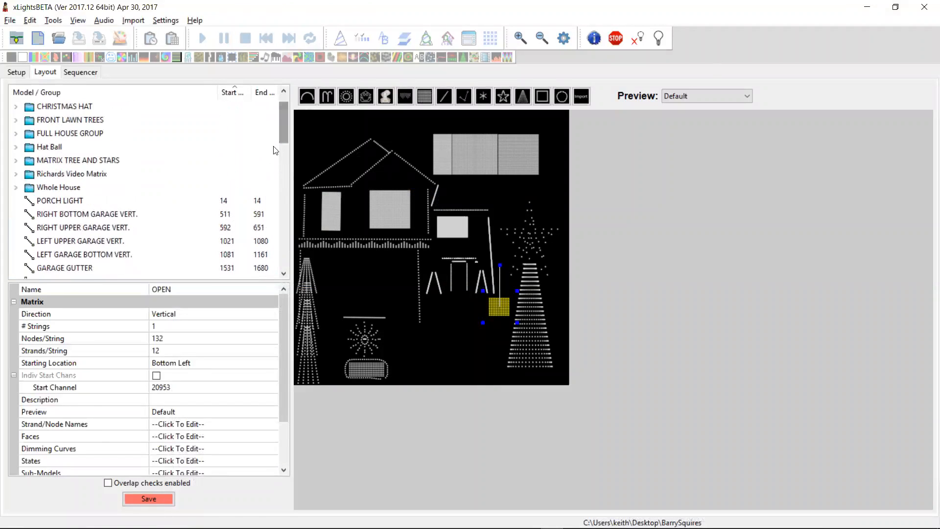
# Step: Set the PORCH LIGHT model's start channel to #1:14 and widen the start and end channel columns in the model list
pyautogui.click(224, 203)
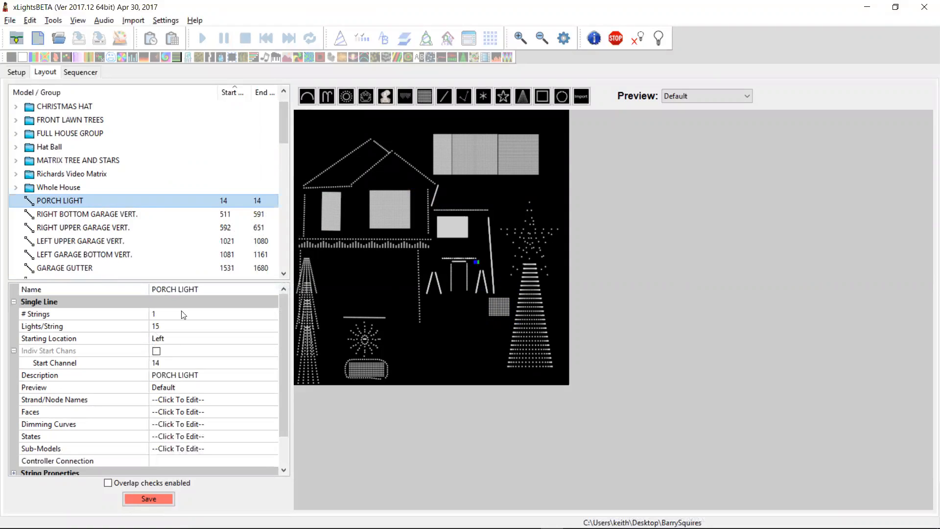
pyautogui.click(164, 363)
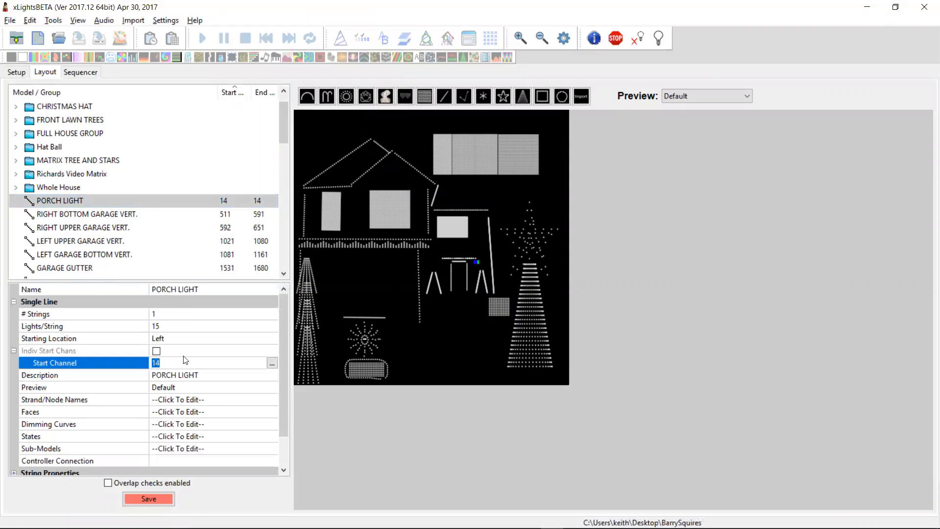
pyautogui.write('#')
pyautogui.write('1"14')
pyautogui.press('BackSpace')
pyautogui.press('BackSpace')
pyautogui.press('BackSpace')
pyautogui.write(':14')
pyautogui.press('Return')
pyautogui.moveTo(219, 95)
pyautogui.mouseDown()
pyautogui.moveTo(180, 94)
pyautogui.moveTo(219, 94)
pyautogui.mouseUp()
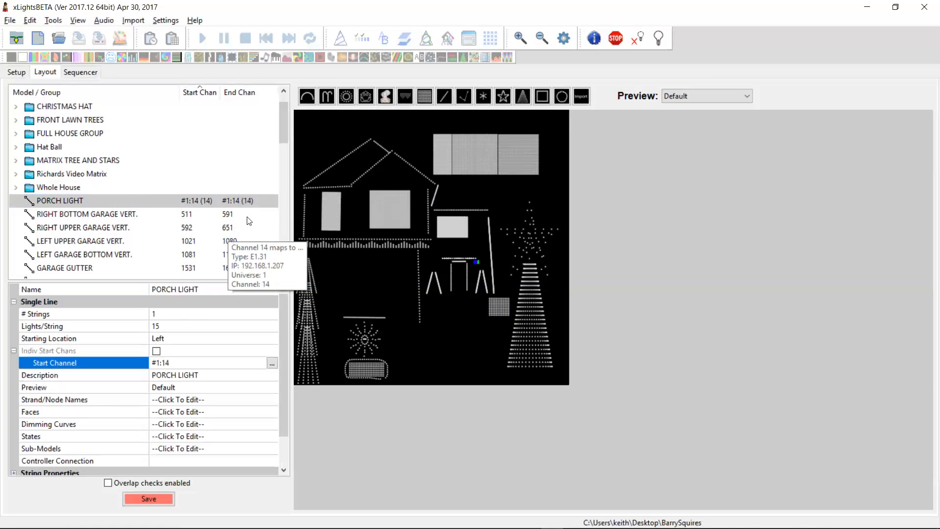
# Step: Set the RIGHT BOTTOM GARAGE VERT. model's start channel to #2:1 and check its output mapping
pyautogui.click(189, 216)
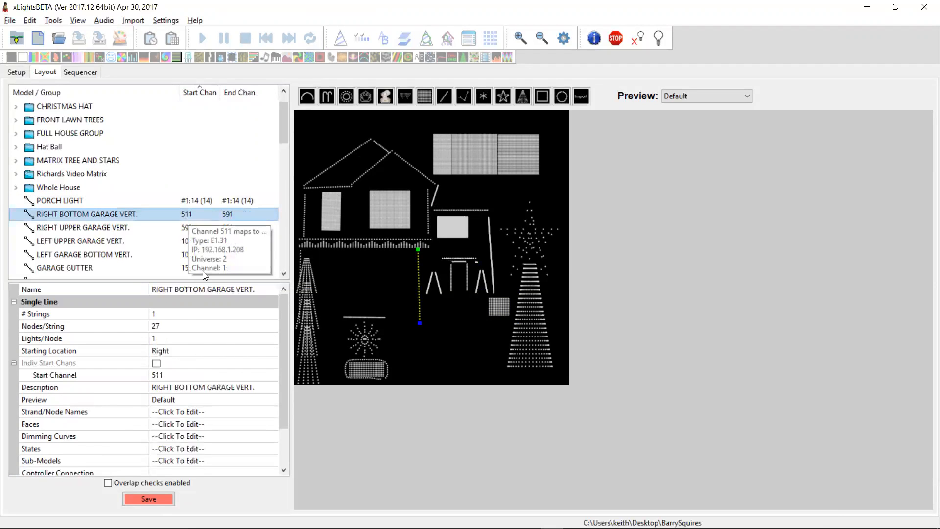
pyautogui.click(171, 379)
pyautogui.write('#2:1')
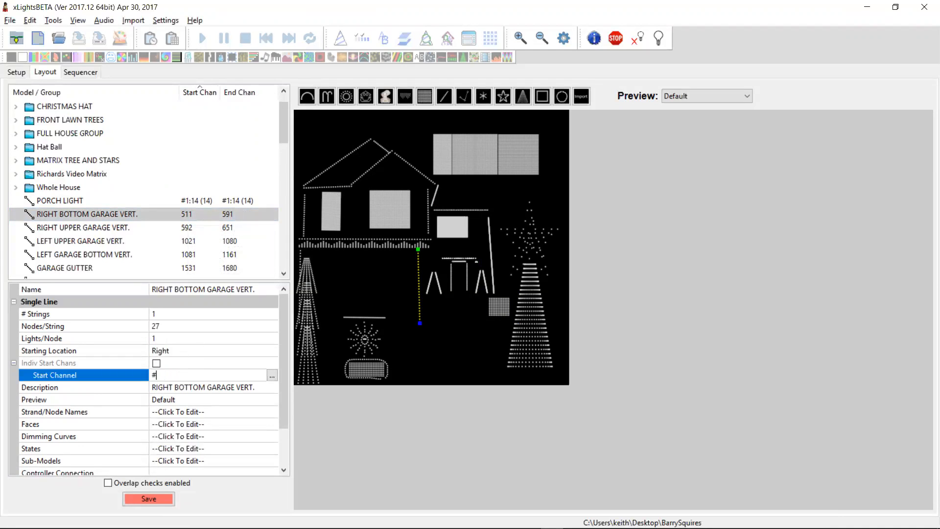
pyautogui.press('Return')
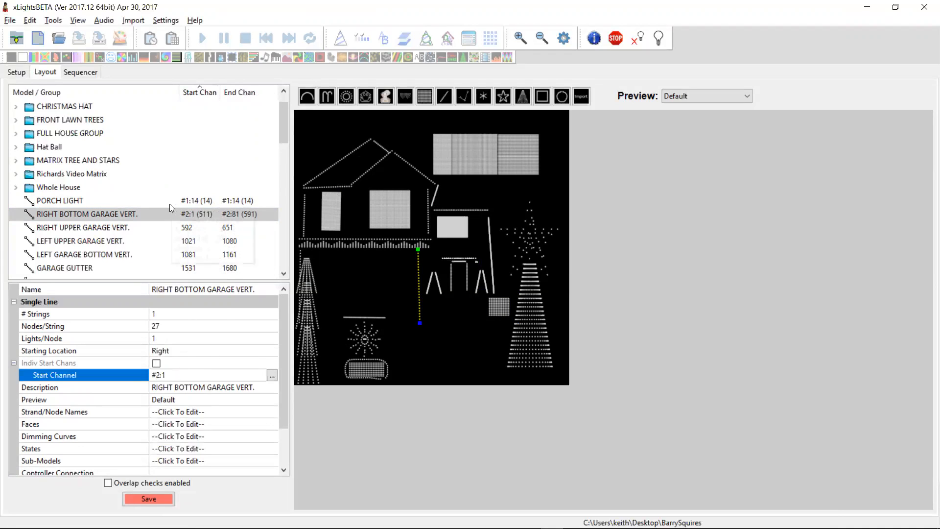
pyautogui.moveTo(153, 212)
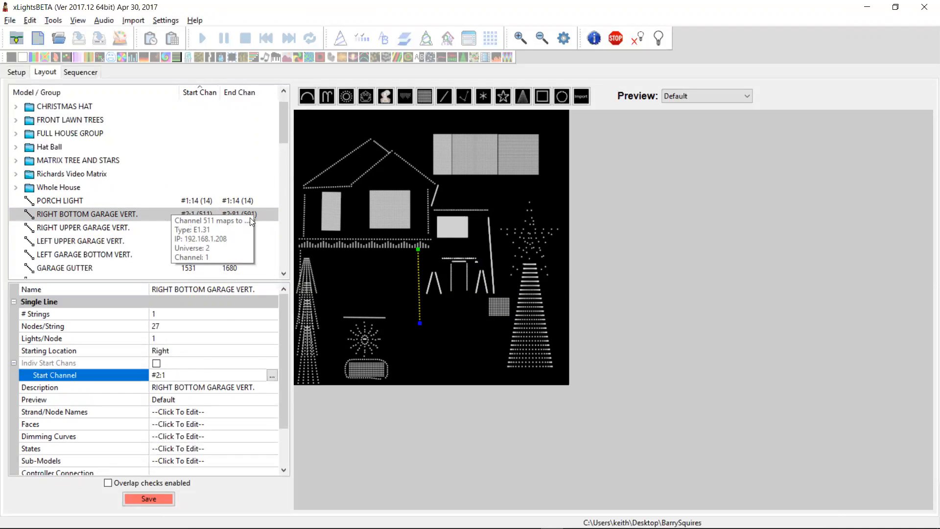
# Step: Compare which universe and channel the RIGHT UPPER and LEFT UPPER GARAGE VERT. models map to
pyautogui.click(87, 227)
pyautogui.moveTo(87, 227)
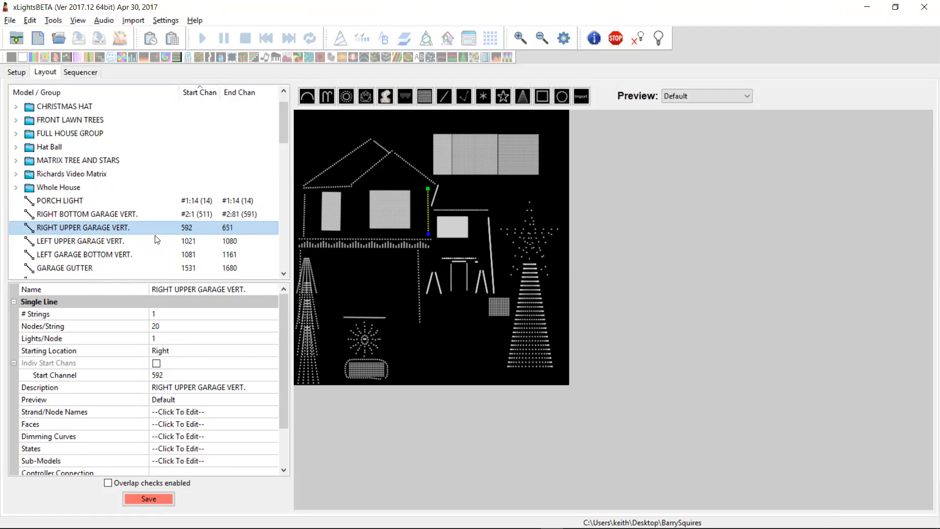
pyautogui.moveTo(165, 233)
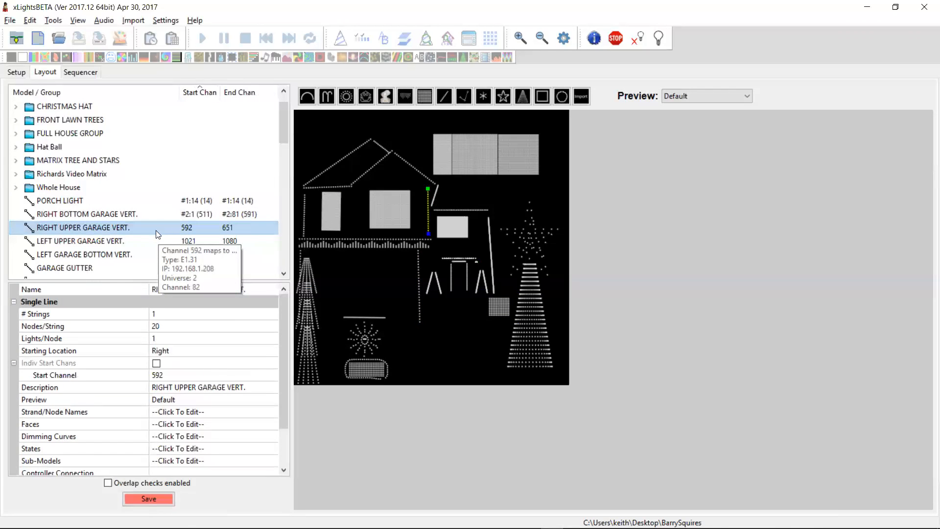
pyautogui.click(141, 241)
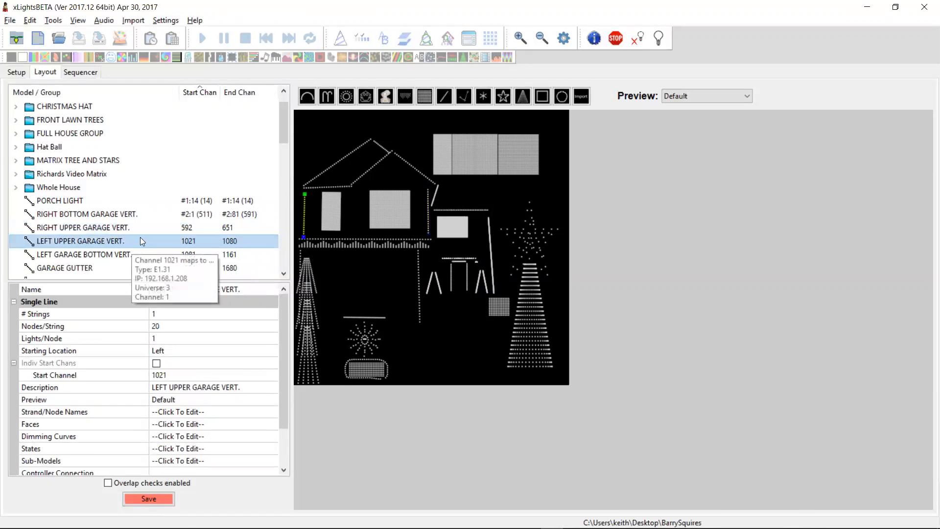
pyautogui.click(148, 230)
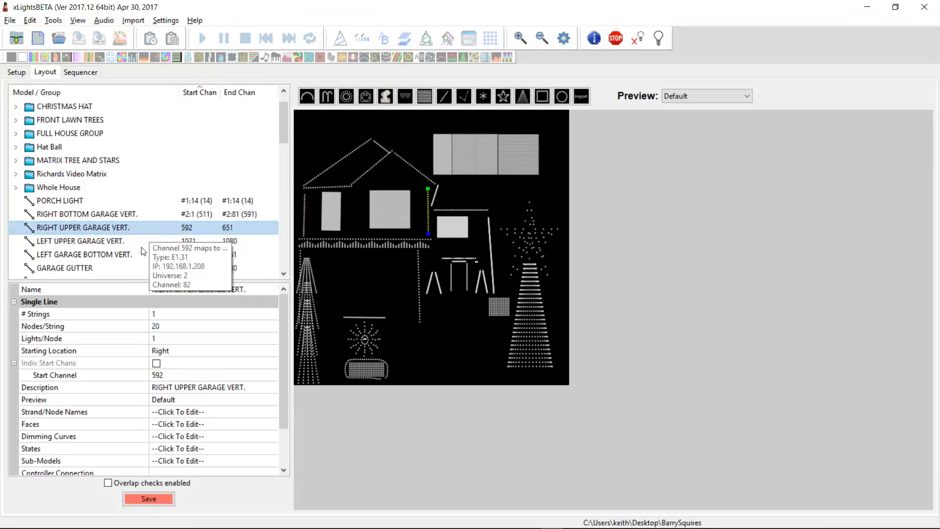
# Step: Set the LEFT UPPER GARAGE VERT. model's start channel to #3:1
pyautogui.click(141, 246)
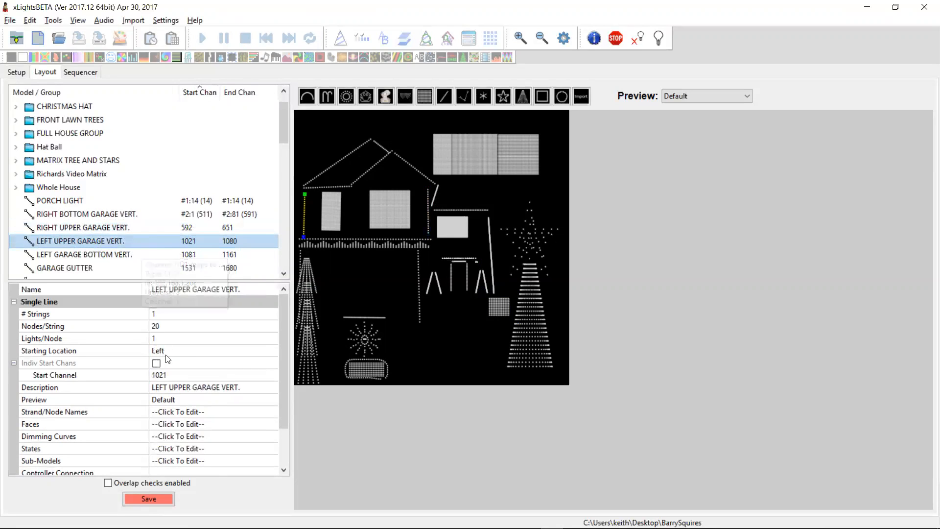
pyautogui.click(174, 378)
pyautogui.write('#3:1')
pyautogui.press('Return')
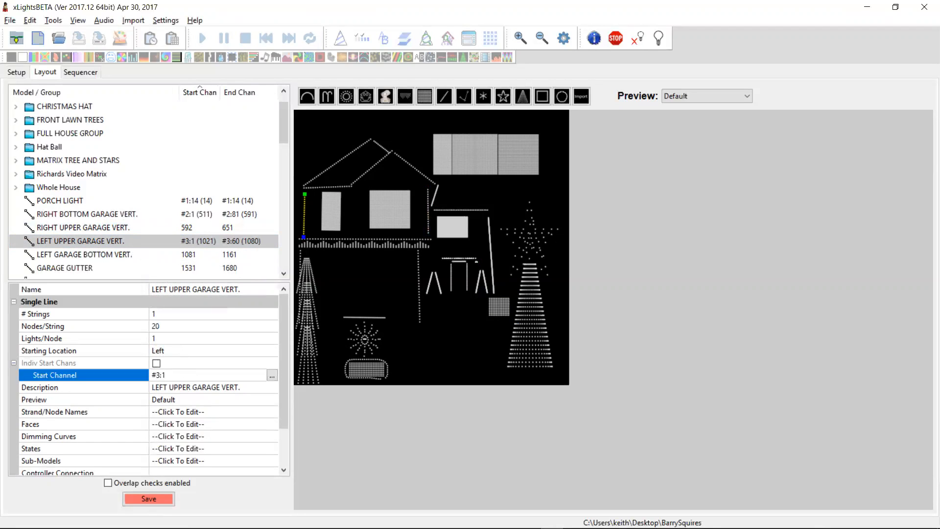
# Step: Check the mappings of the RIGHT UPPER and RIGHT BOTTOM GARAGE VERT. models against the output descriptions in the lighting networks list
pyautogui.click(198, 227)
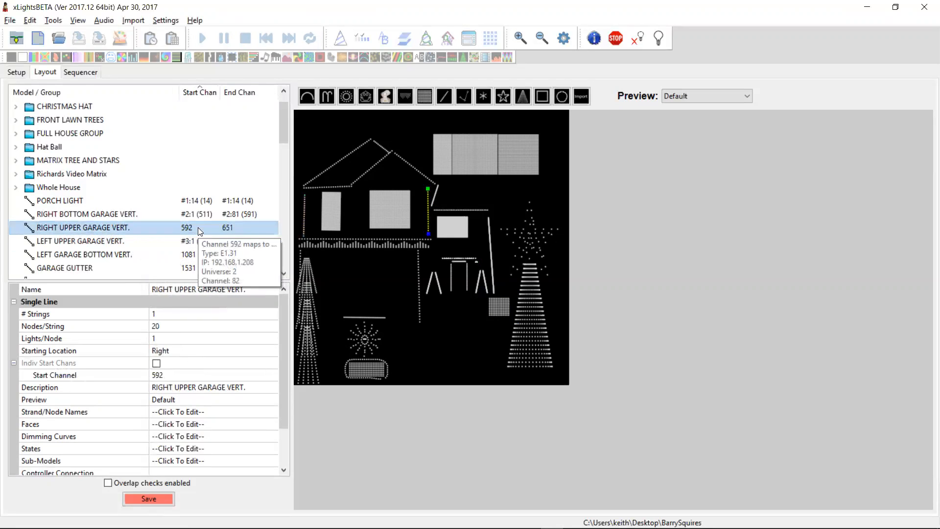
pyautogui.click(200, 215)
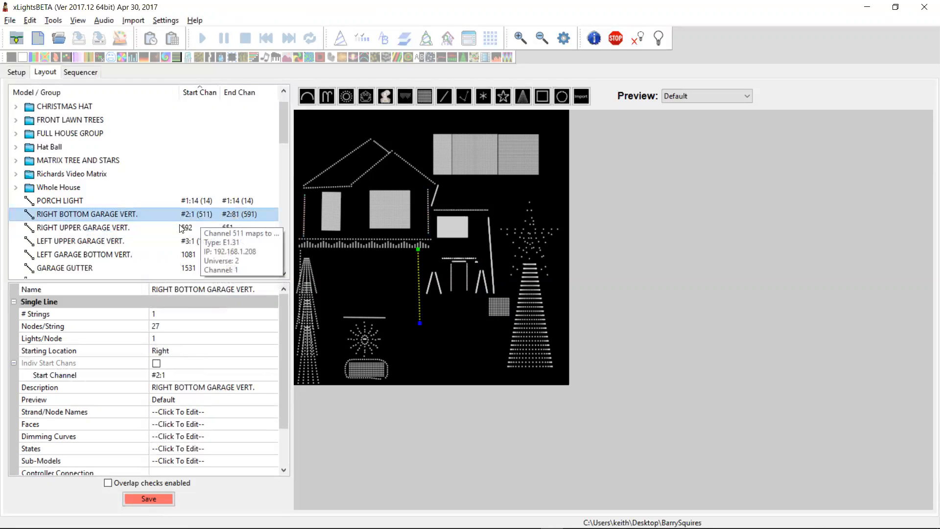
pyautogui.click(187, 230)
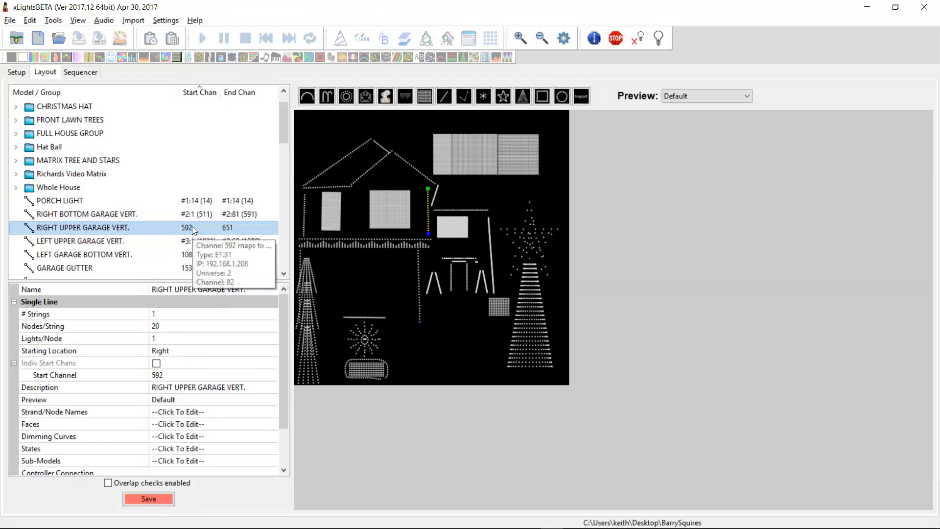
pyautogui.click(18, 72)
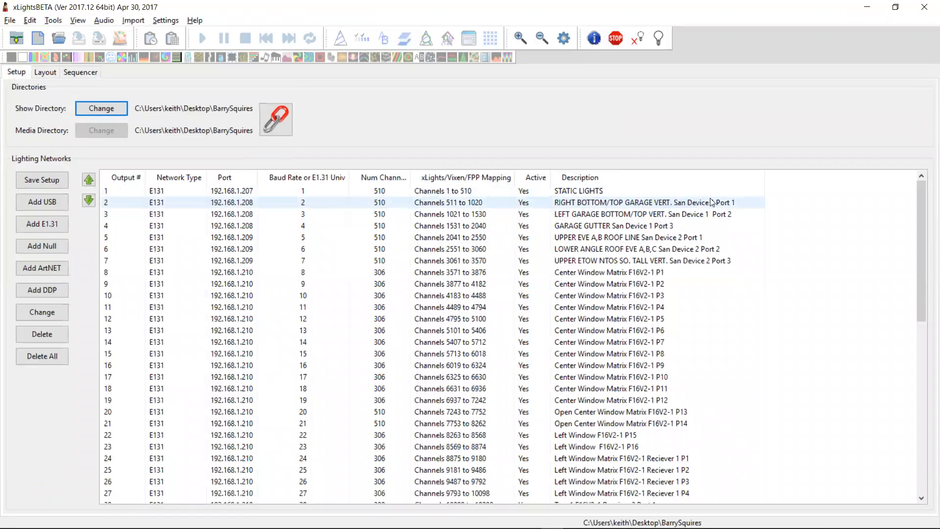
pyautogui.click(47, 72)
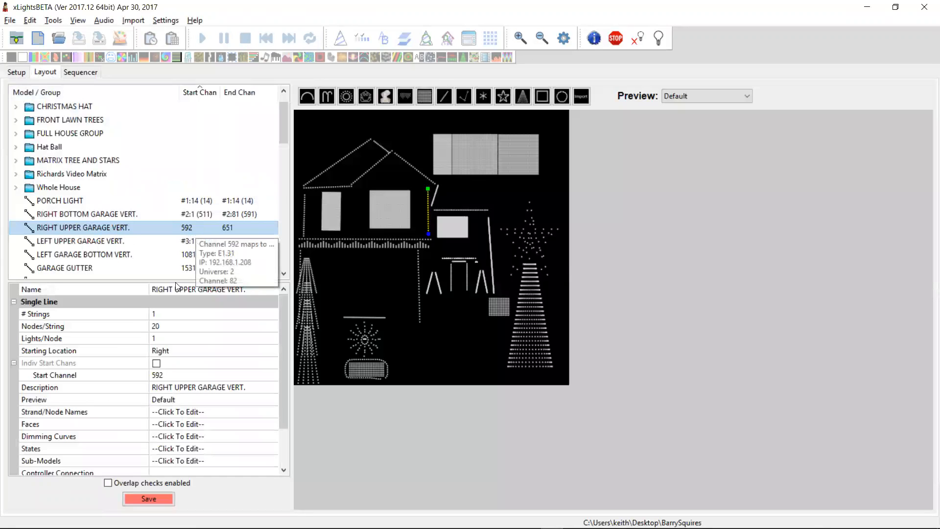
# Step: Set RIGHT UPPER GARAGE VERT. to start at channel 1 offset from the end of model RIGHT BOTTOM GARAGE VERT
pyautogui.click(173, 376)
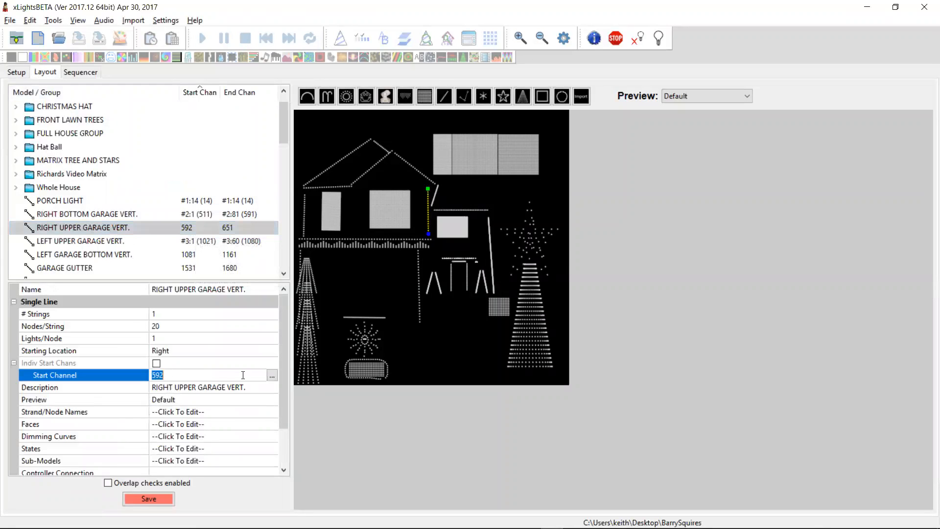
pyautogui.click(272, 375)
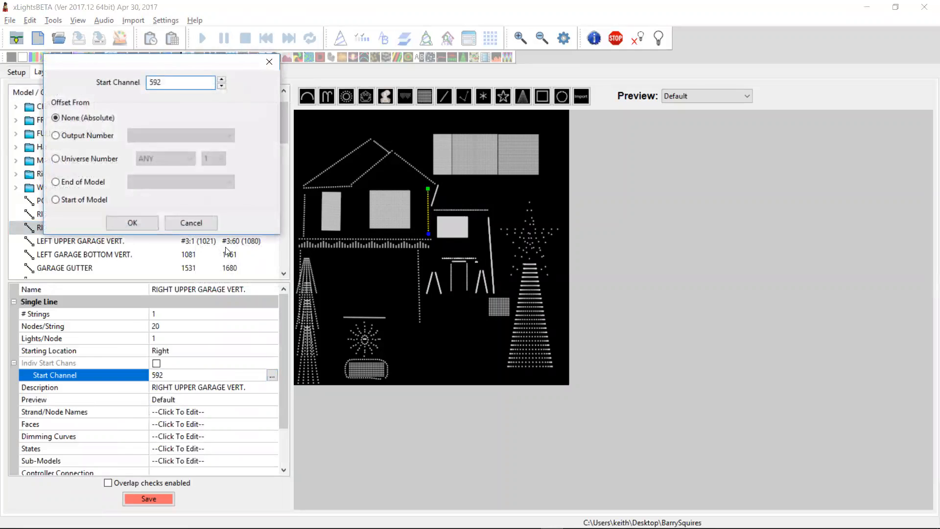
pyautogui.click(56, 181)
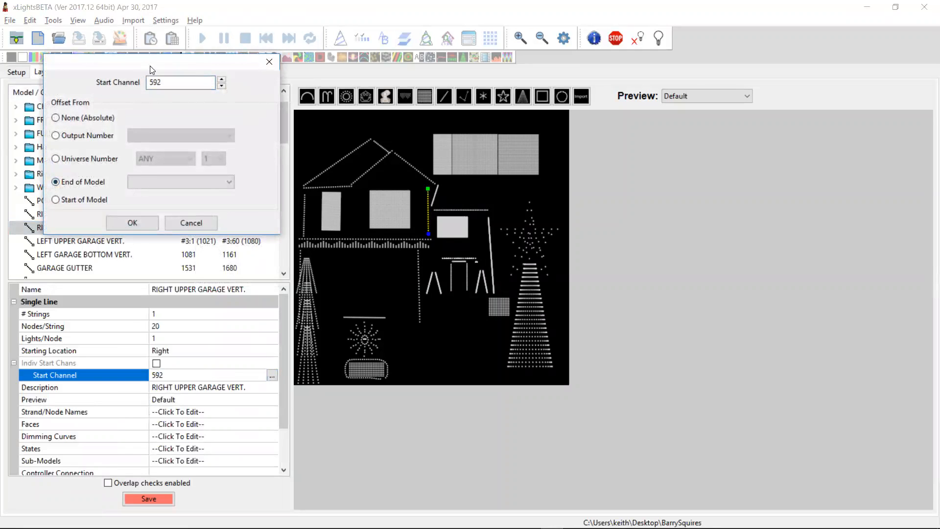
pyautogui.moveTo(155, 67); pyautogui.dragTo(430, 131)
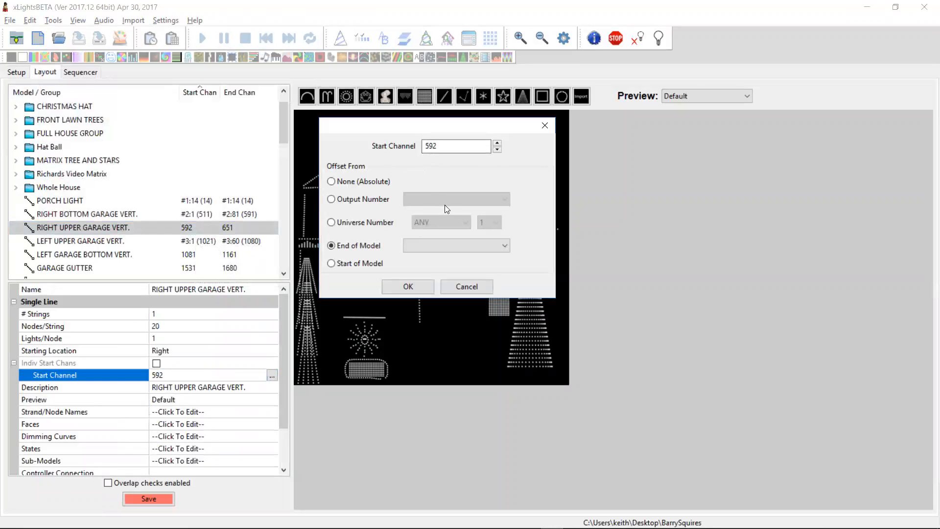
pyautogui.click(445, 244)
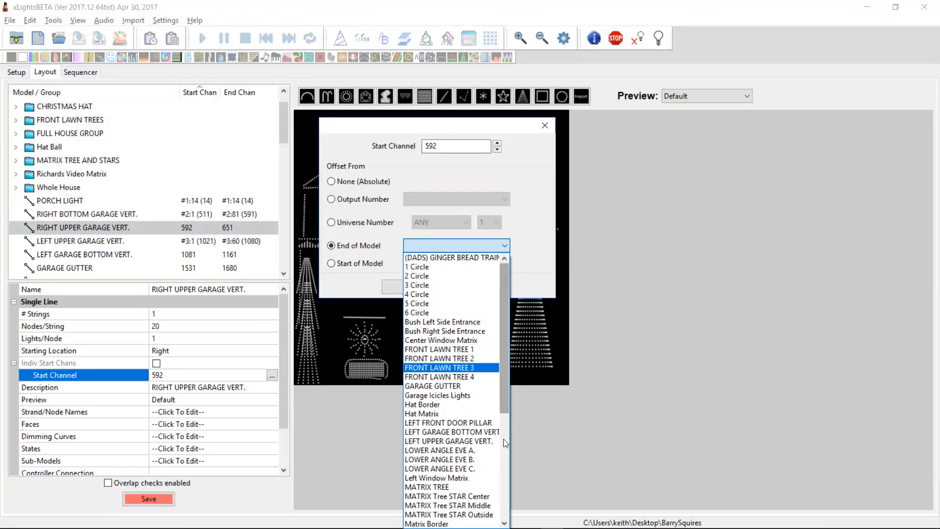
pyautogui.click(507, 425)
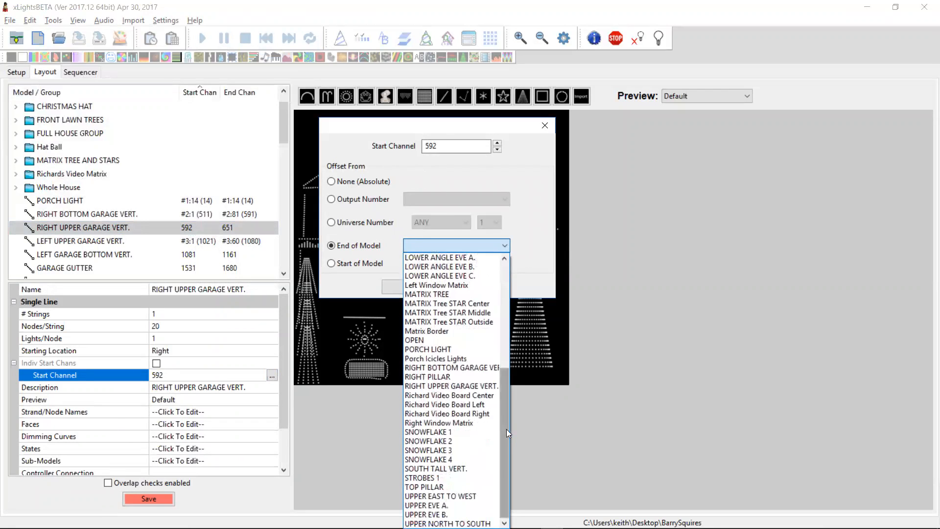
pyautogui.click(452, 371)
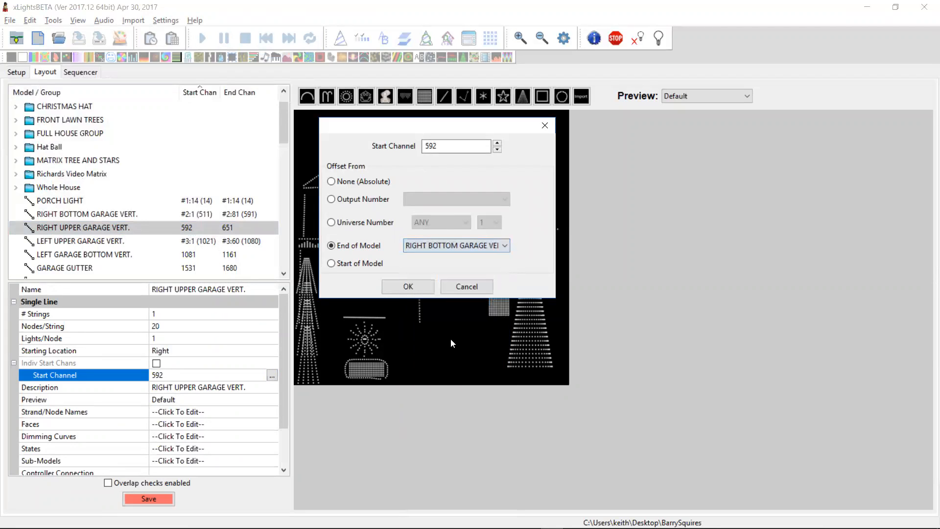
pyautogui.moveTo(477, 146); pyautogui.dragTo(417, 143)
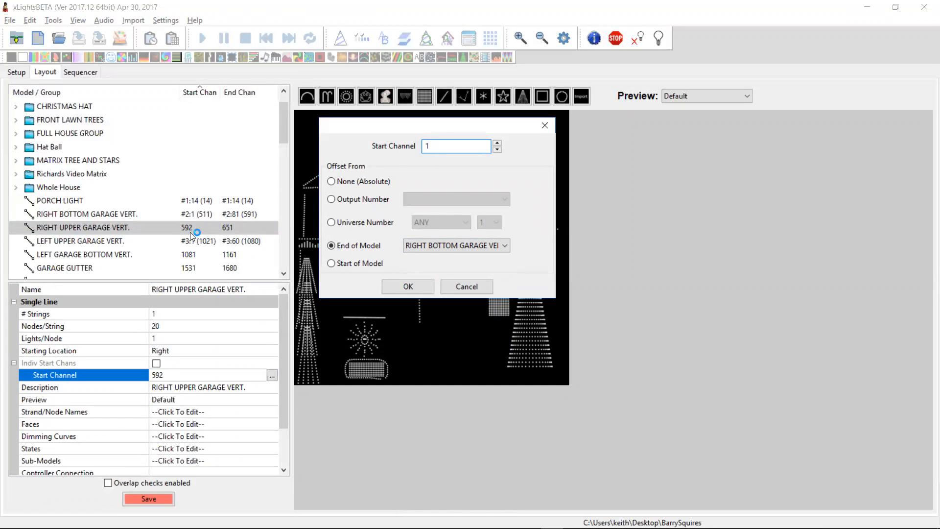
pyautogui.click(417, 287)
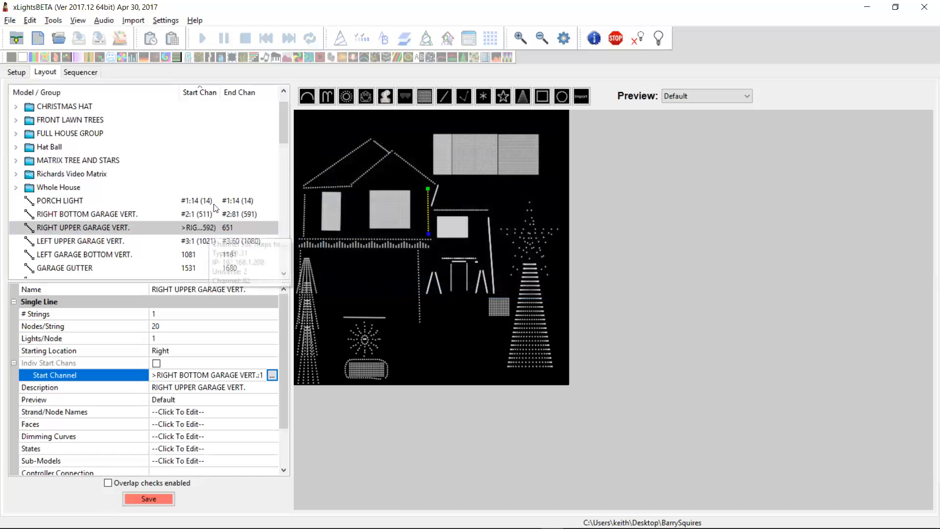
# Step: Widen the start channel column further and check the start channel entries of the LEFT UPPER and RIGHT UPPER GARAGE VERT. models
pyautogui.moveTo(173, 94); pyautogui.dragTo(217, 94)
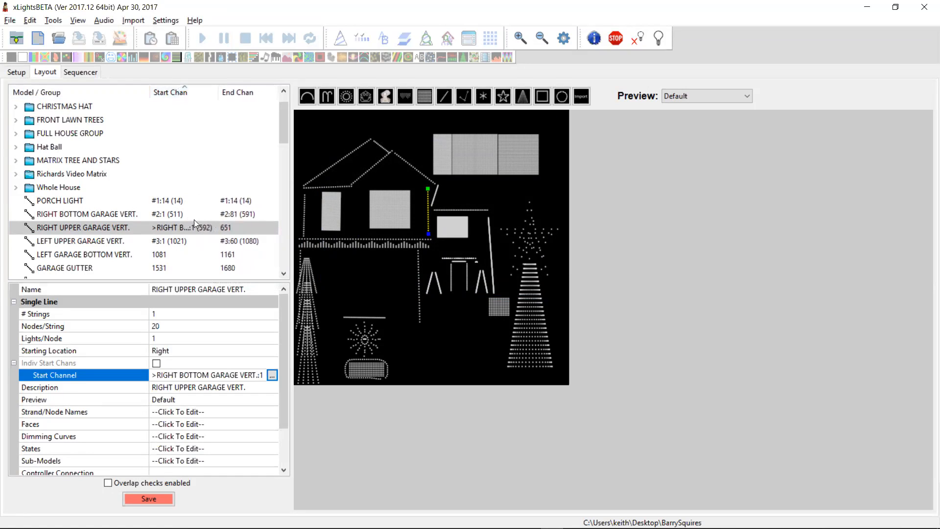
pyautogui.click(187, 238)
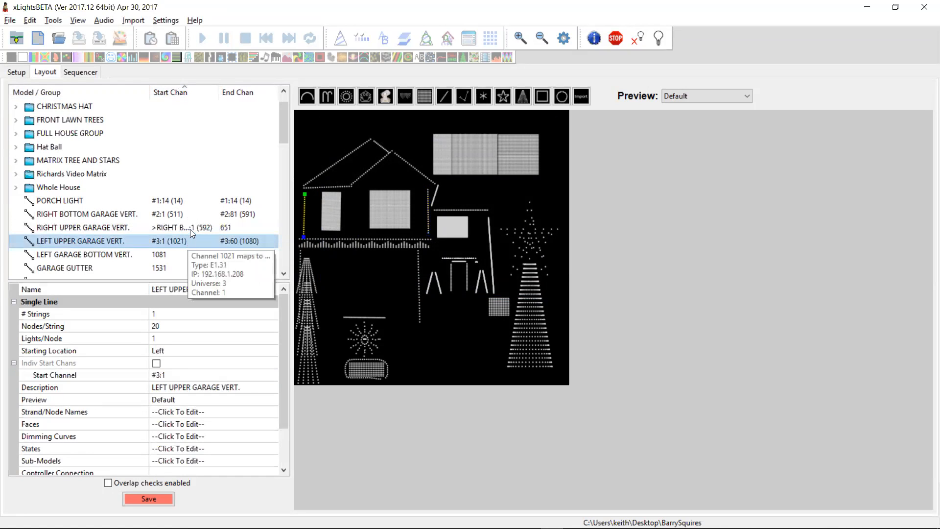
pyautogui.click(190, 230)
# Step: Set LEFT GARAGE BOTTOM VERT. to start at channel 1 offset from the end of model LEFT UPPER GARAGE VERT
pyautogui.click(167, 255)
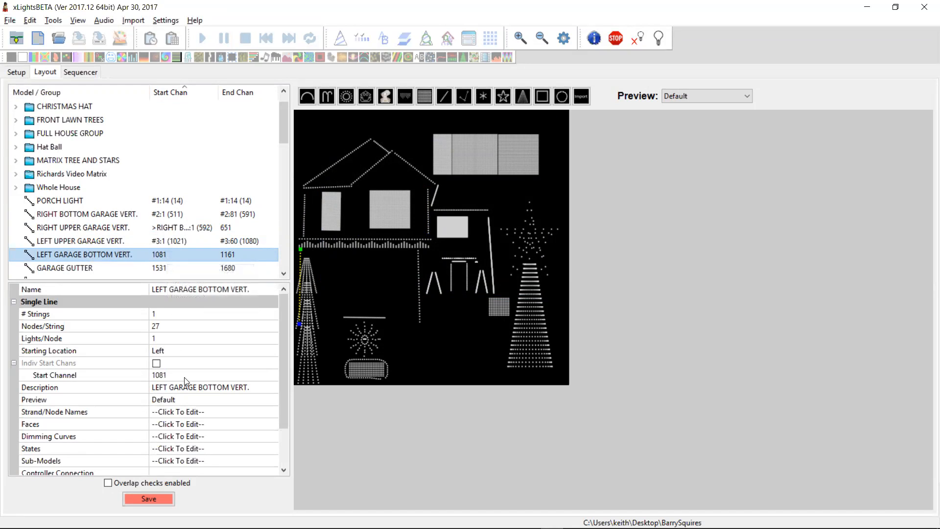
pyautogui.click(234, 376)
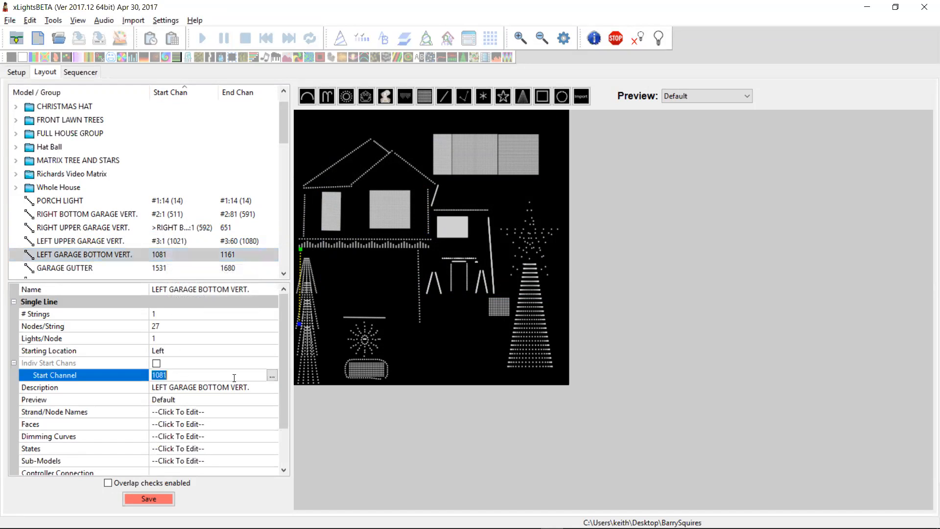
pyautogui.click(272, 375)
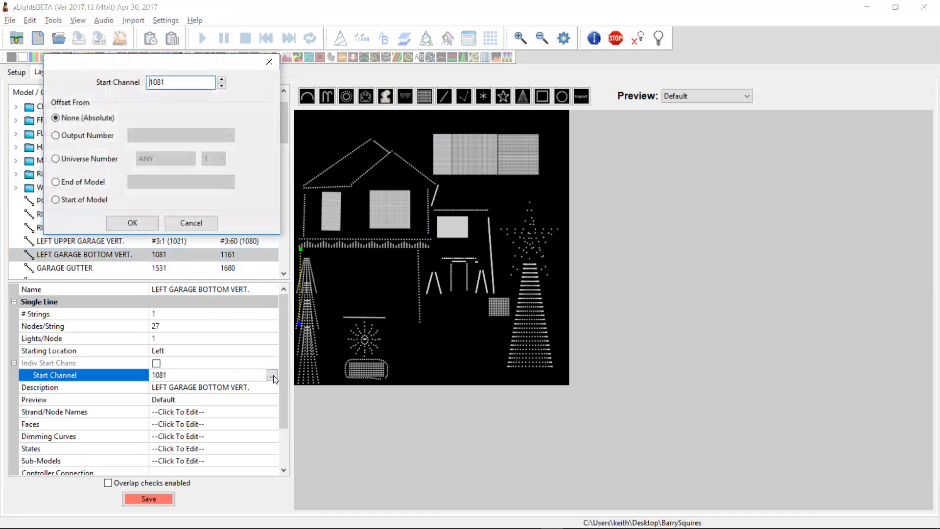
pyautogui.click(80, 186)
pyautogui.moveTo(151, 66); pyautogui.dragTo(321, 84)
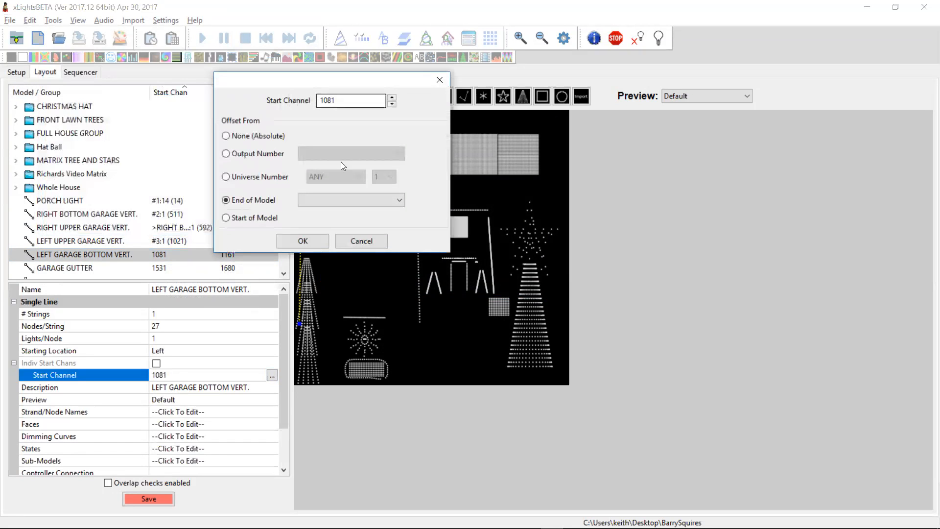
pyautogui.click(321, 201)
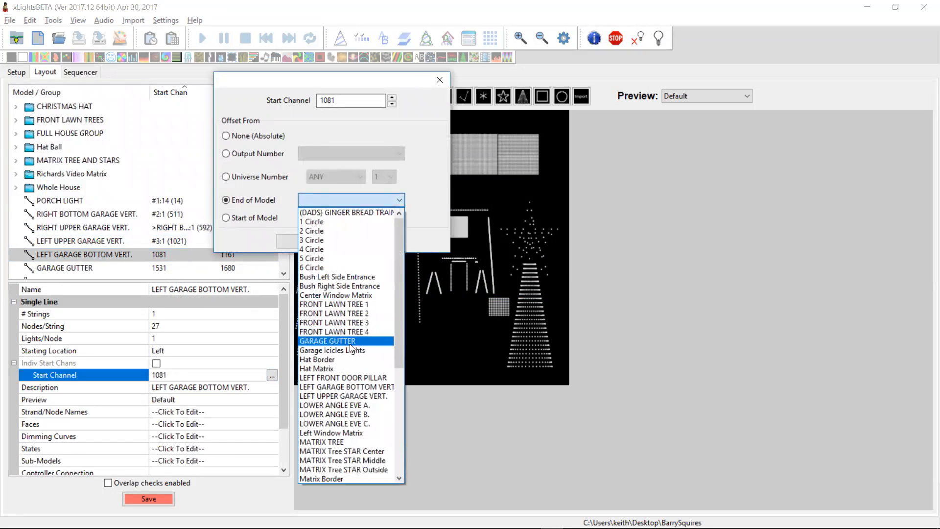
pyautogui.scroll(-3, 350, 344)
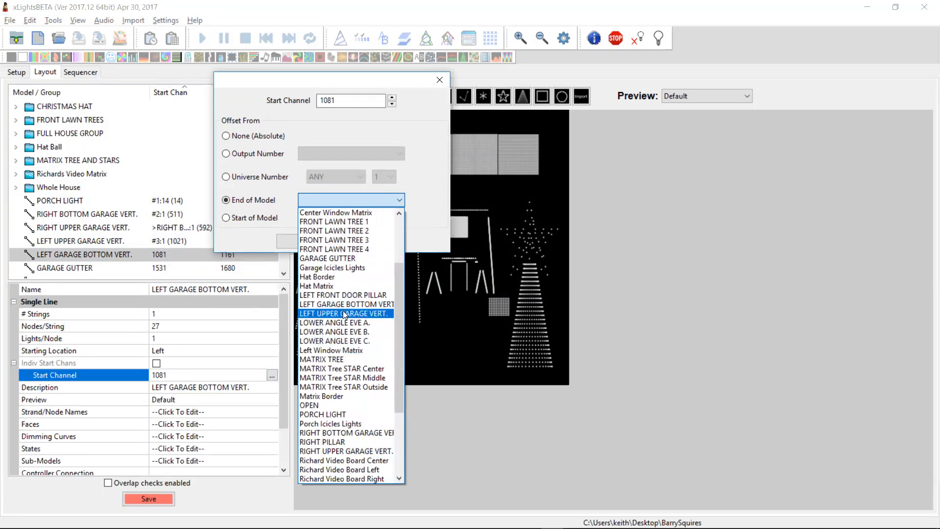
pyautogui.click(343, 314)
pyautogui.moveTo(342, 100); pyautogui.dragTo(306, 101)
pyautogui.write('1')
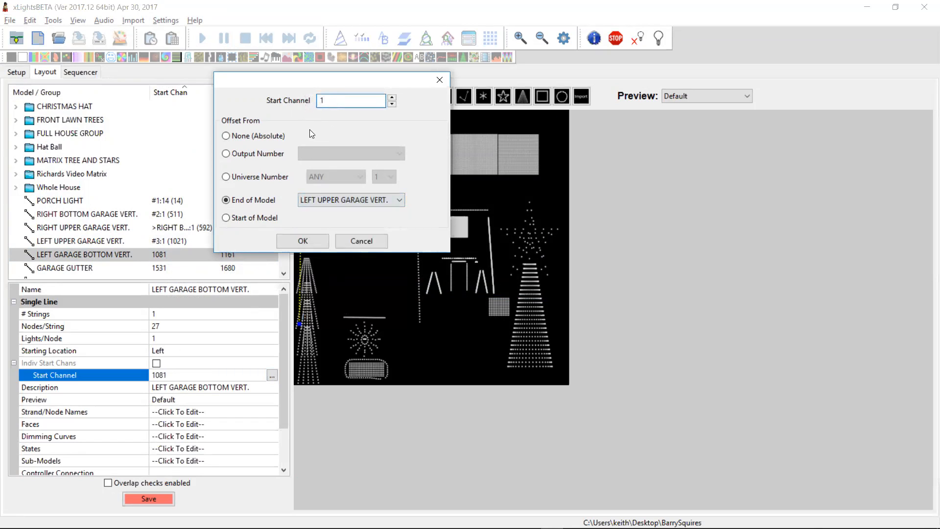
pyautogui.click(303, 240)
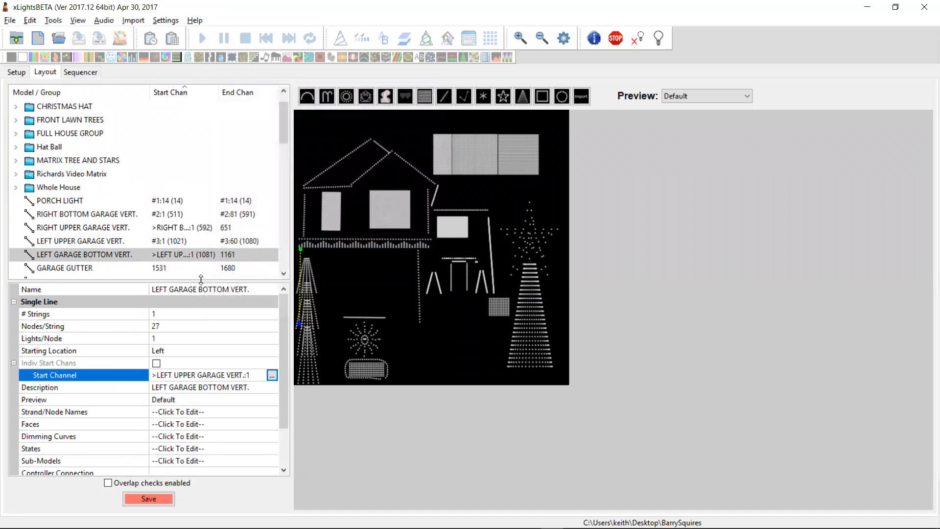
# Step: Set the GARAGE GUTTER model's start channel to #4:1
pyautogui.click(171, 270)
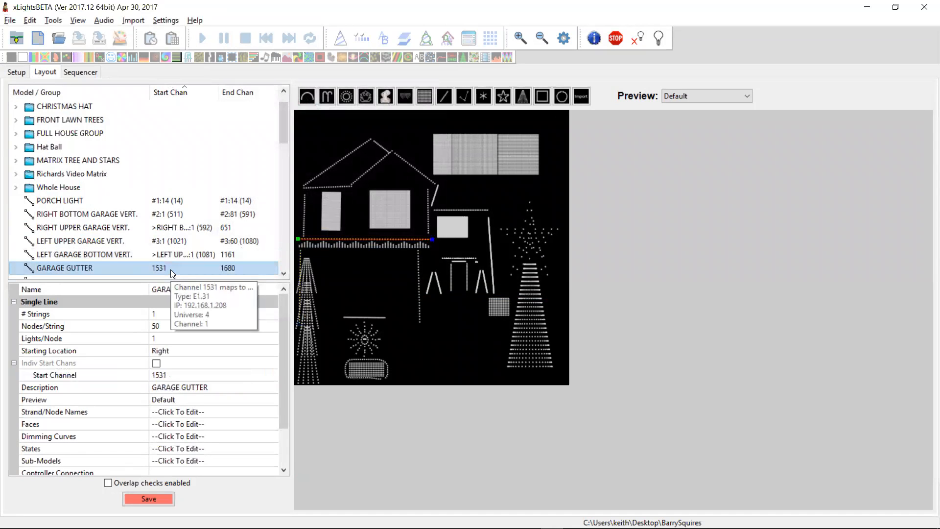
pyautogui.click(189, 374)
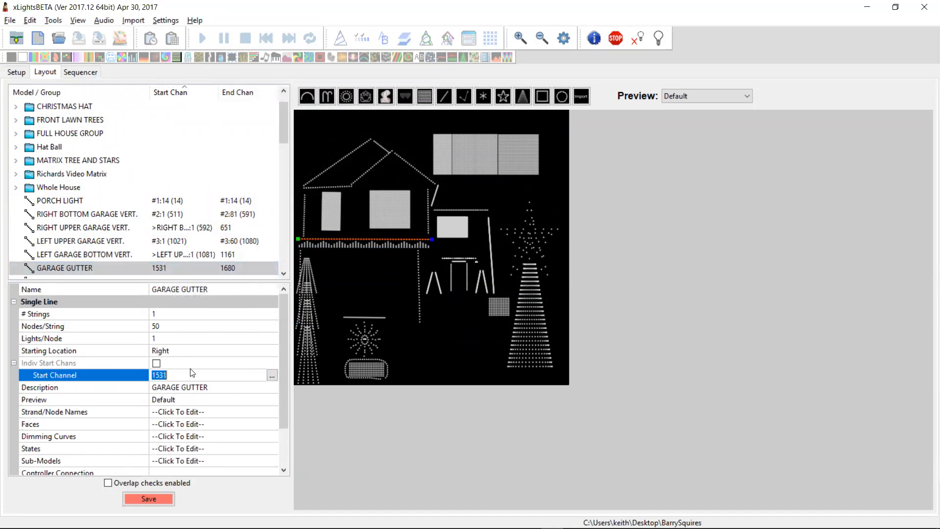
pyautogui.write('#4:1')
pyautogui.press('Return')
# Step: Set the UPPER EVE A. model's start channel to #5:1
pyautogui.scroll(-4, 274, 270)
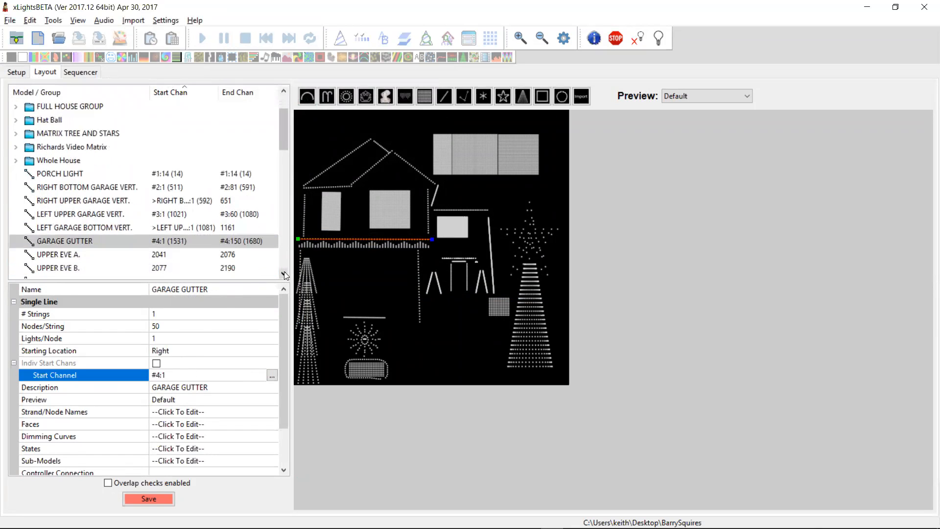
pyautogui.click(170, 228)
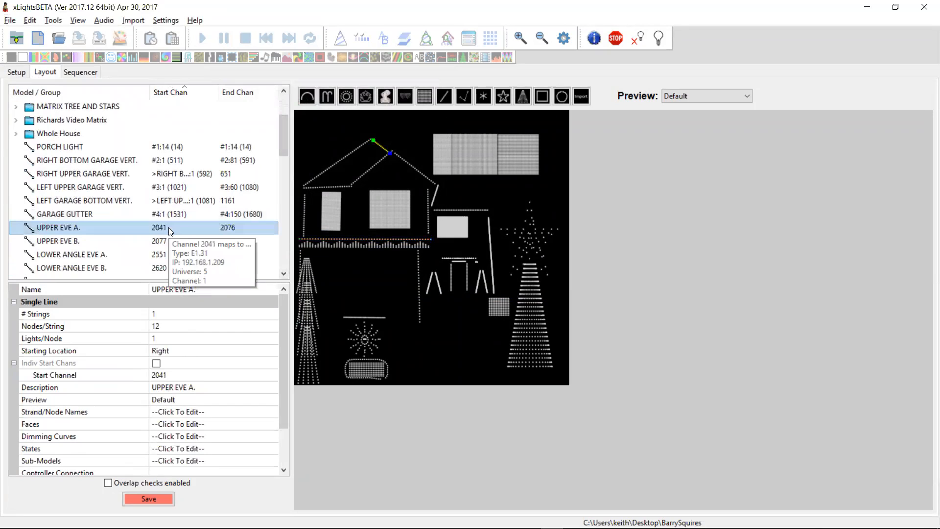
pyautogui.click(176, 375)
pyautogui.write('#')
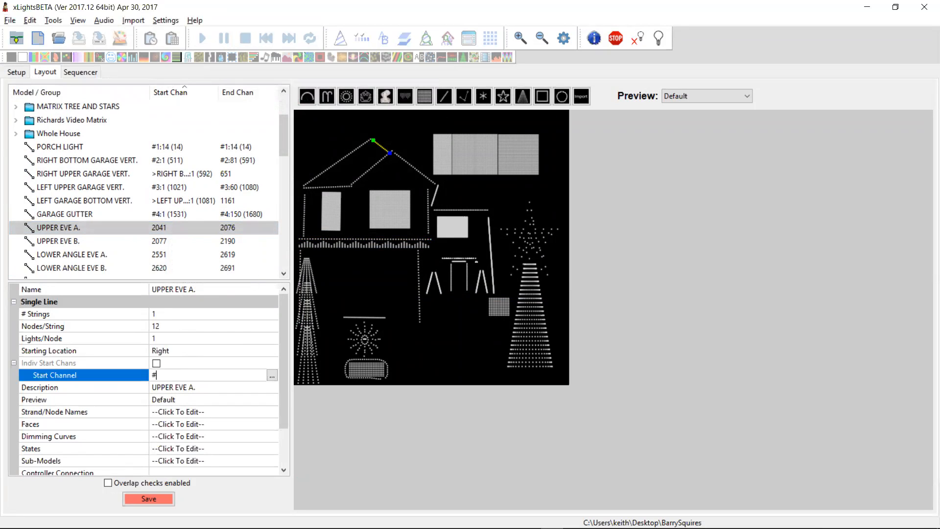
pyautogui.write('5:1')
pyautogui.press('Return')
pyautogui.click(171, 388)
pyautogui.click(172, 374)
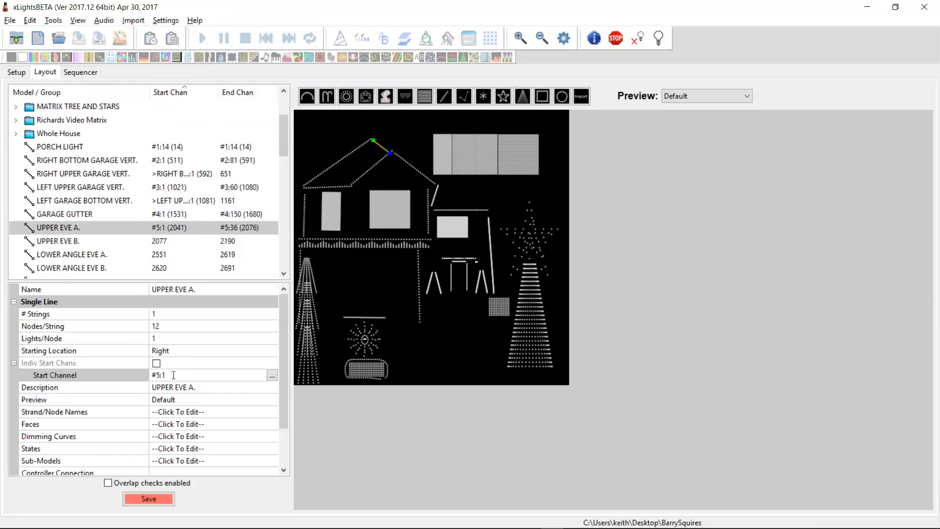
pyautogui.click(172, 388)
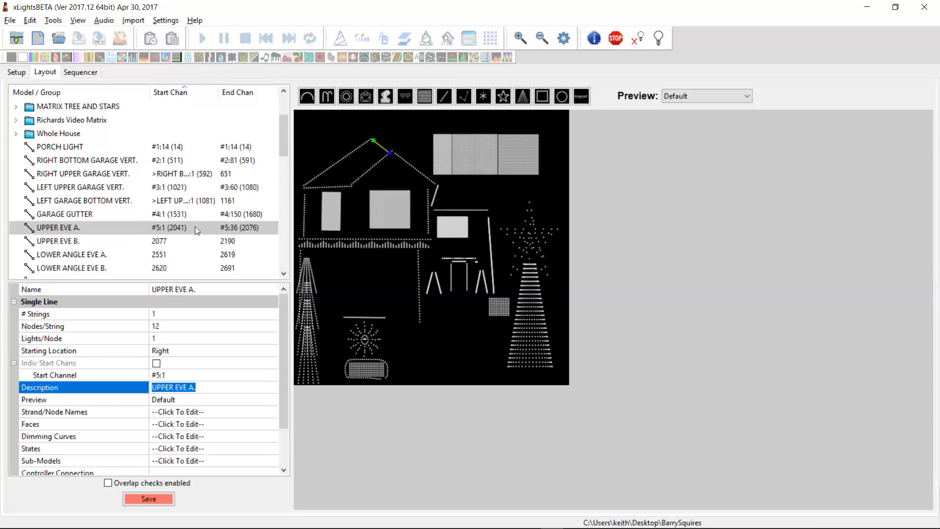
# Step: Set UPPER EVE B. to start at channel 1 offset from the end of model UPPER EVE A
pyautogui.click(172, 242)
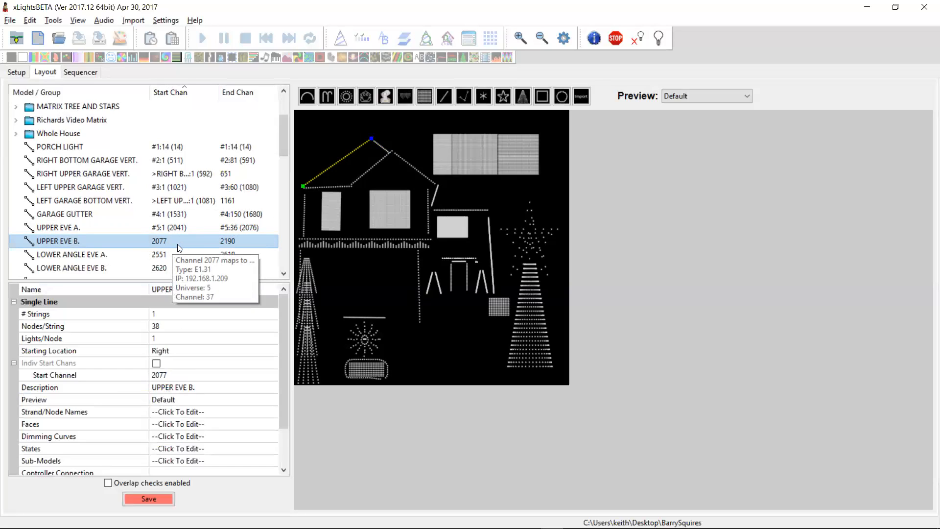
pyautogui.click(176, 375)
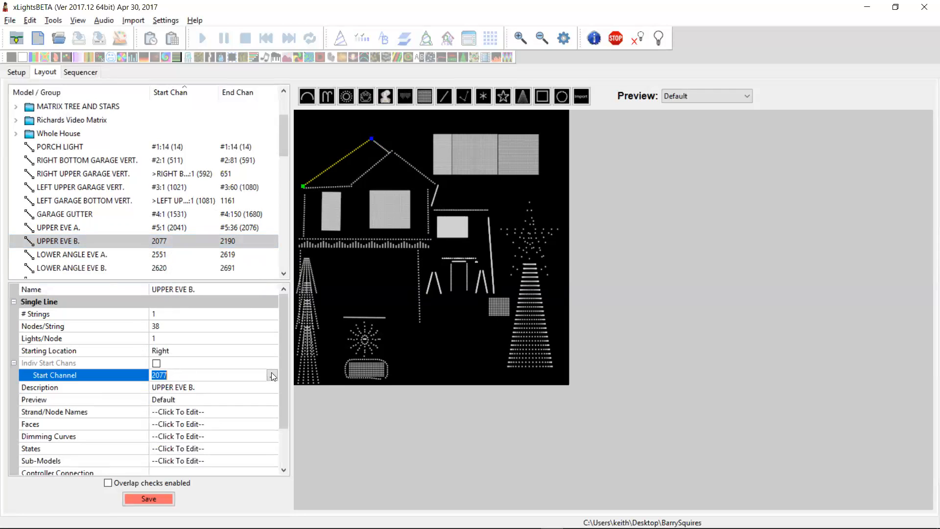
pyautogui.click(272, 375)
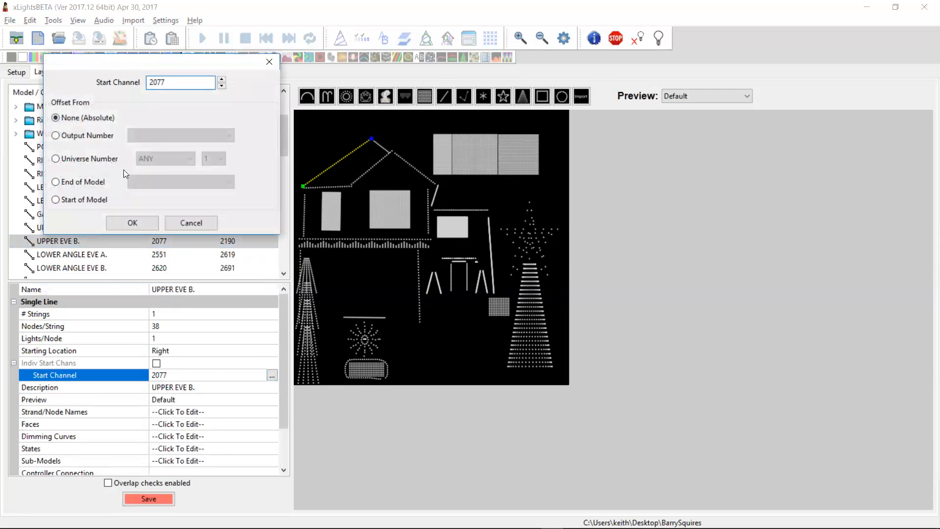
pyautogui.click(71, 181)
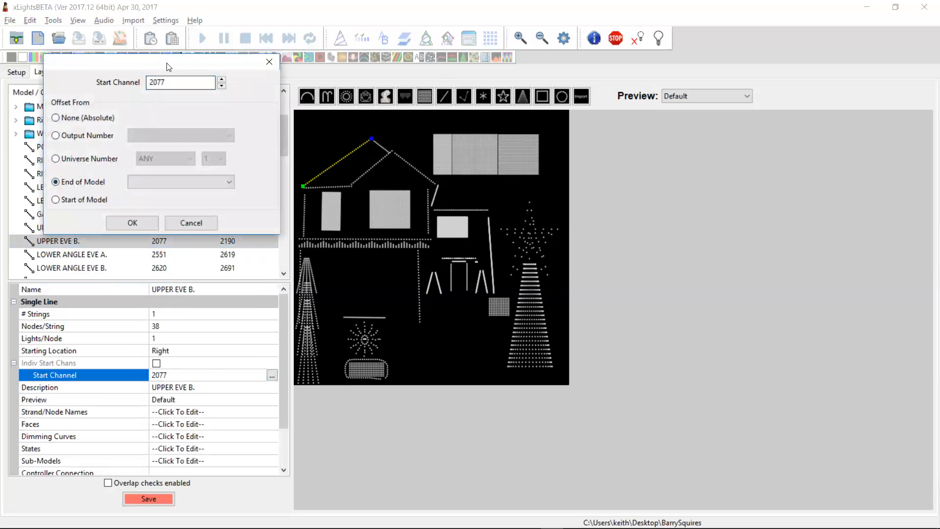
pyautogui.moveTo(161, 62); pyautogui.dragTo(354, 66)
pyautogui.click(349, 186)
pyautogui.scroll(-10, 362, 343)
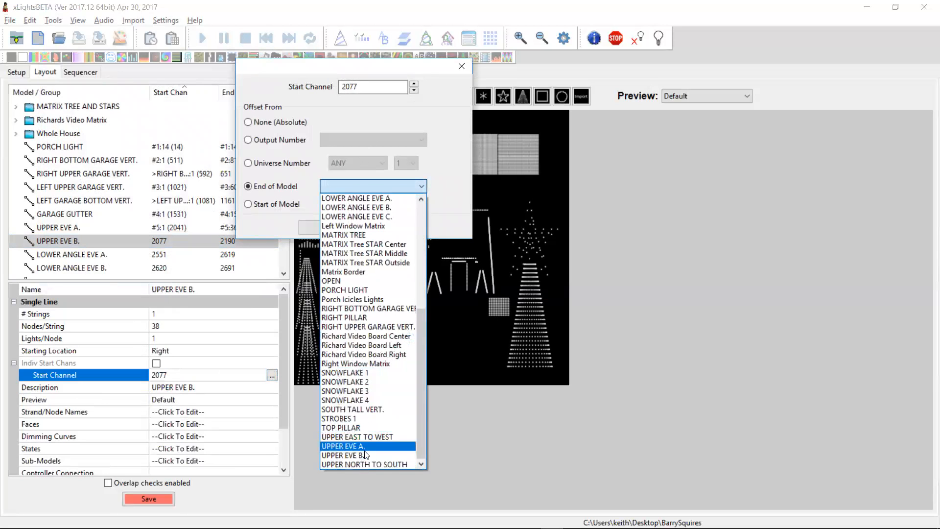
pyautogui.click(366, 446)
pyautogui.moveTo(367, 87); pyautogui.dragTo(337, 88)
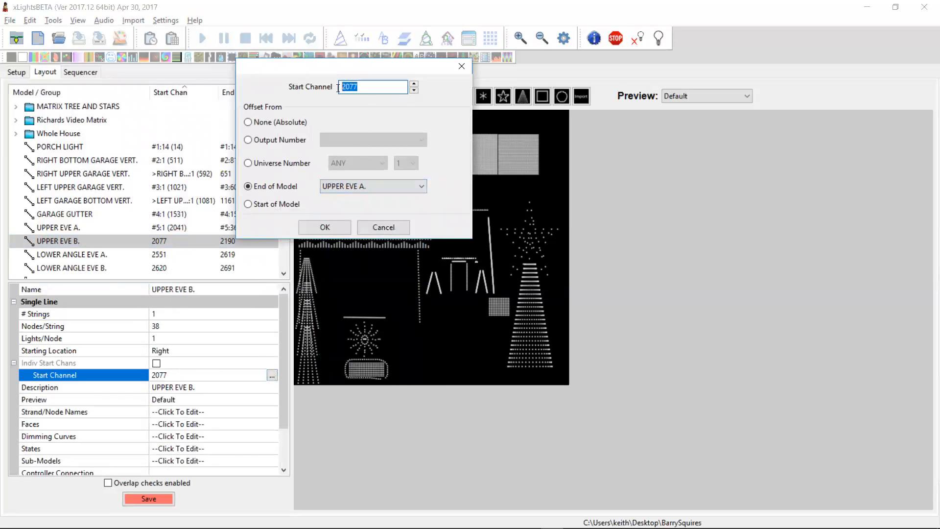
pyautogui.press('Tab')
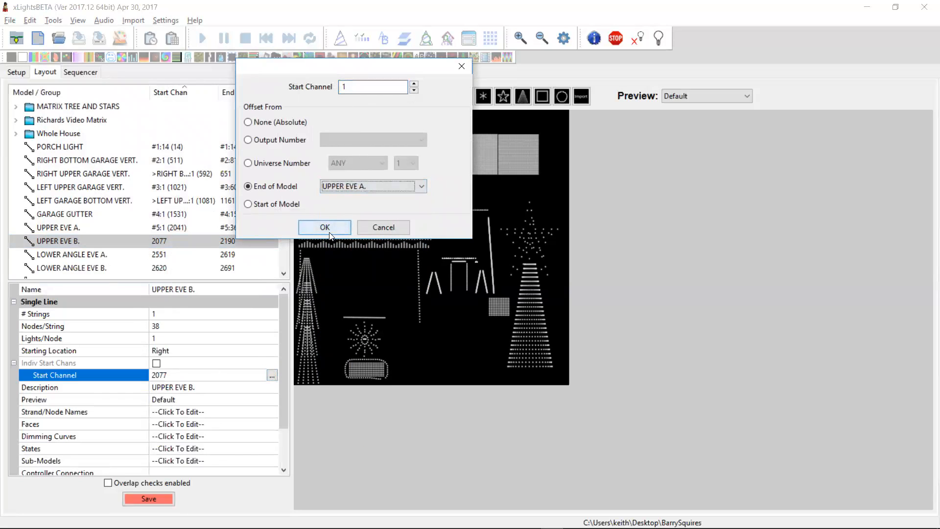
pyautogui.click(327, 228)
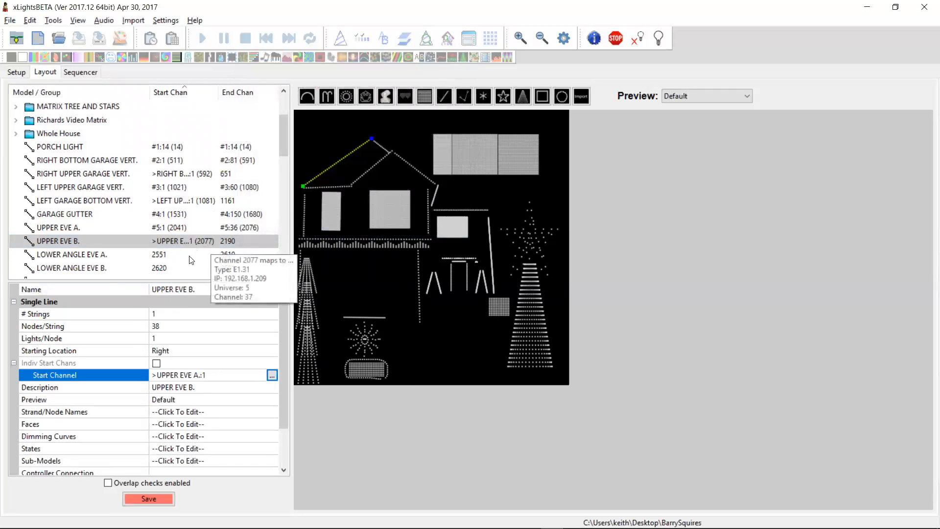
# Step: Set the LOWER ANGLE EVE A. model's start channel to #6:1
pyautogui.click(163, 259)
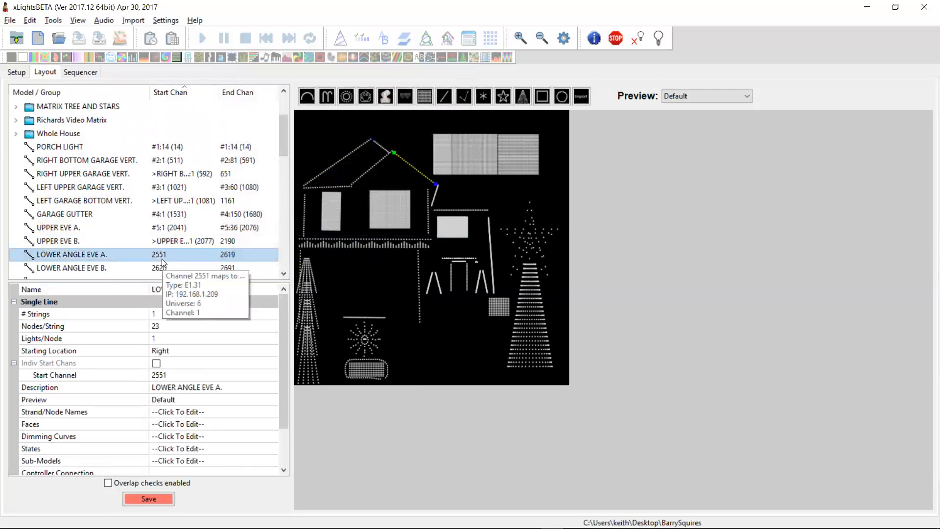
pyautogui.click(172, 375)
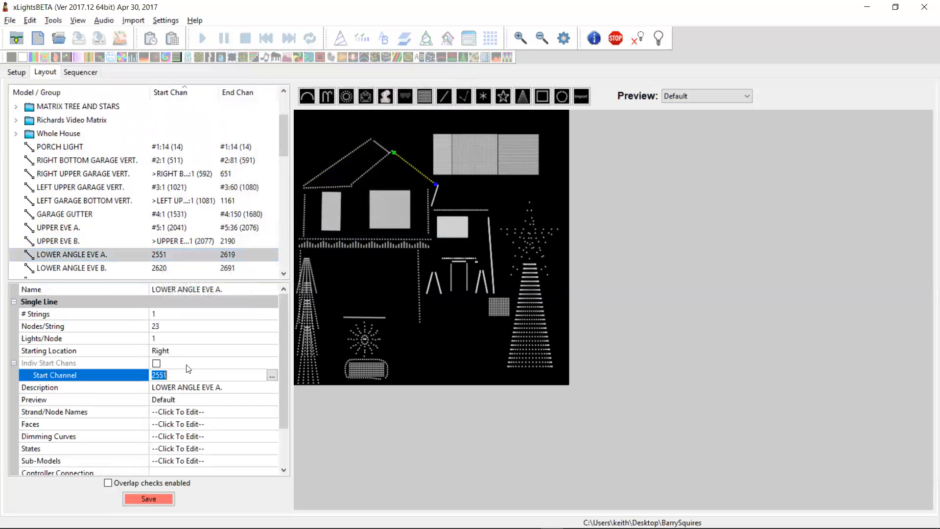
pyautogui.write('#6:1')
pyautogui.press('Return')
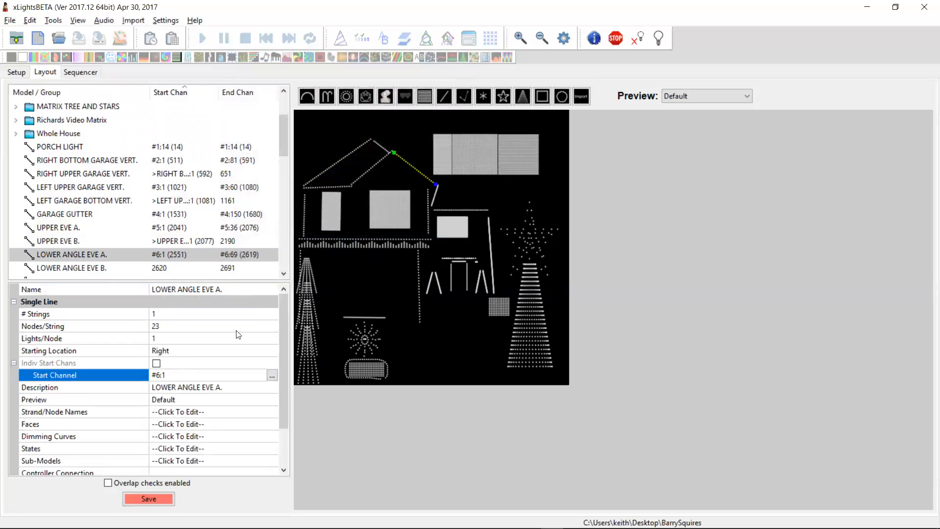
# Step: Set LOWER ANGLE EVE B. to start at channel 1 offset from the end of model LOWER ANGLE EVE A
pyautogui.click(174, 270)
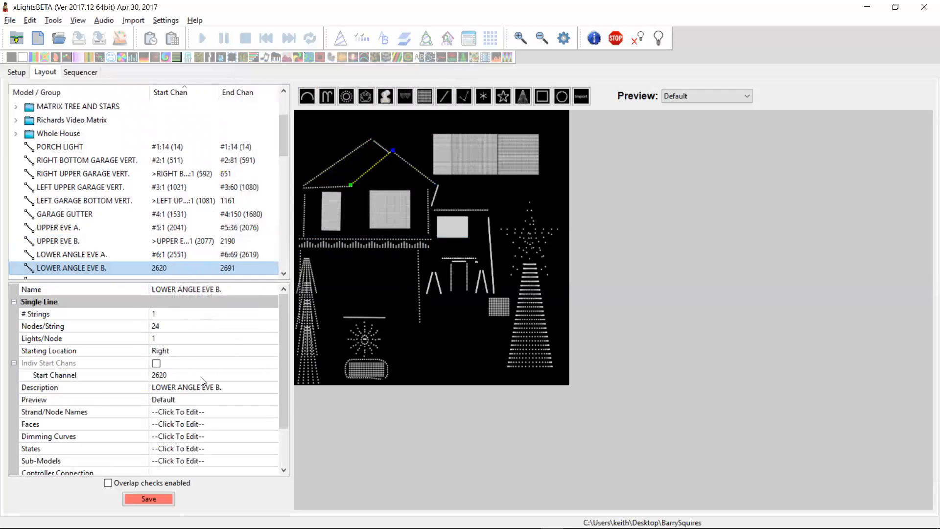
pyautogui.click(274, 374)
pyautogui.click(273, 375)
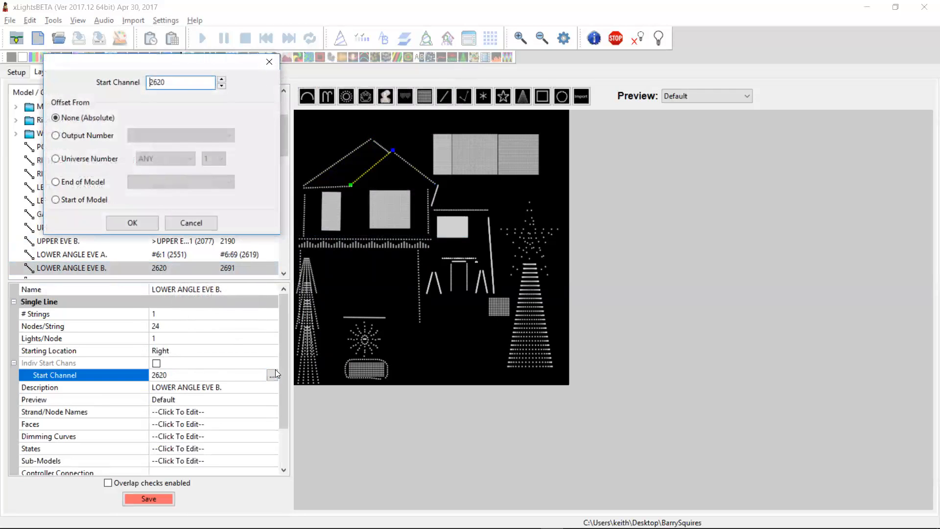
pyautogui.click(95, 184)
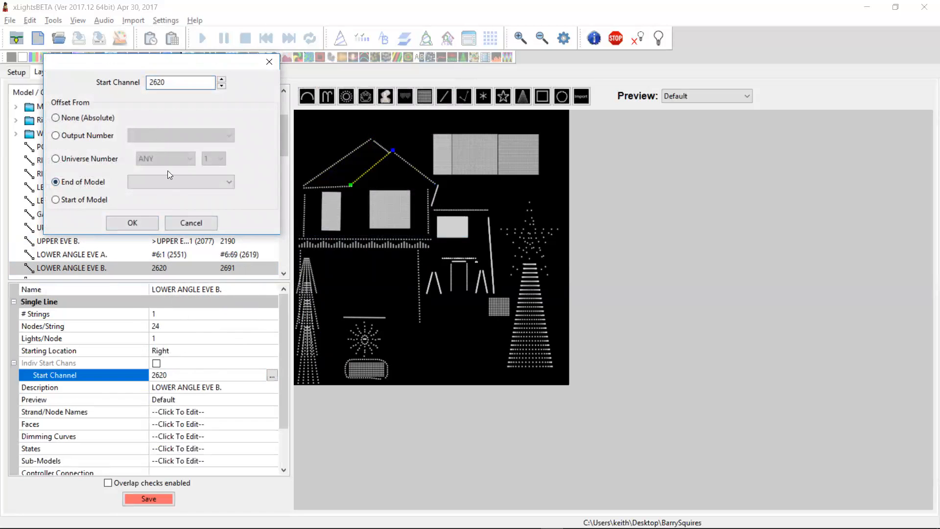
pyautogui.click(194, 182)
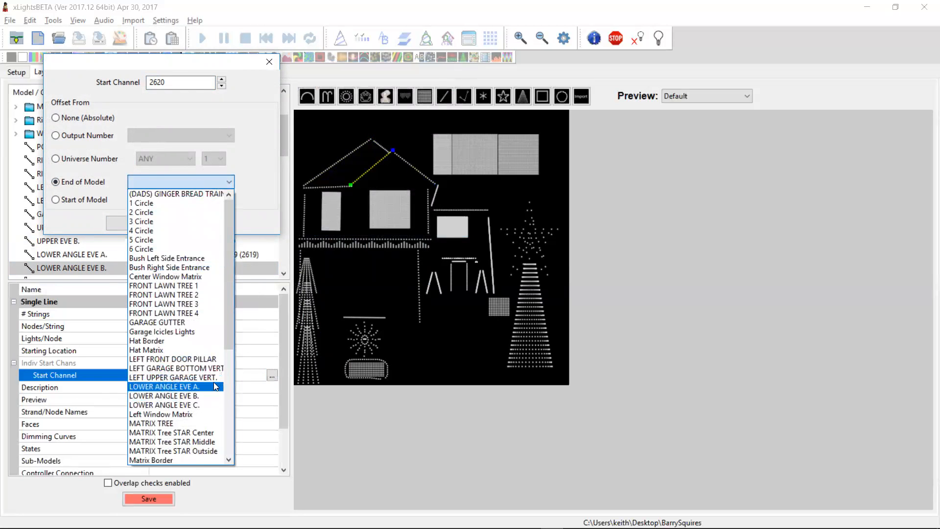
pyautogui.scroll(-3, 214, 384)
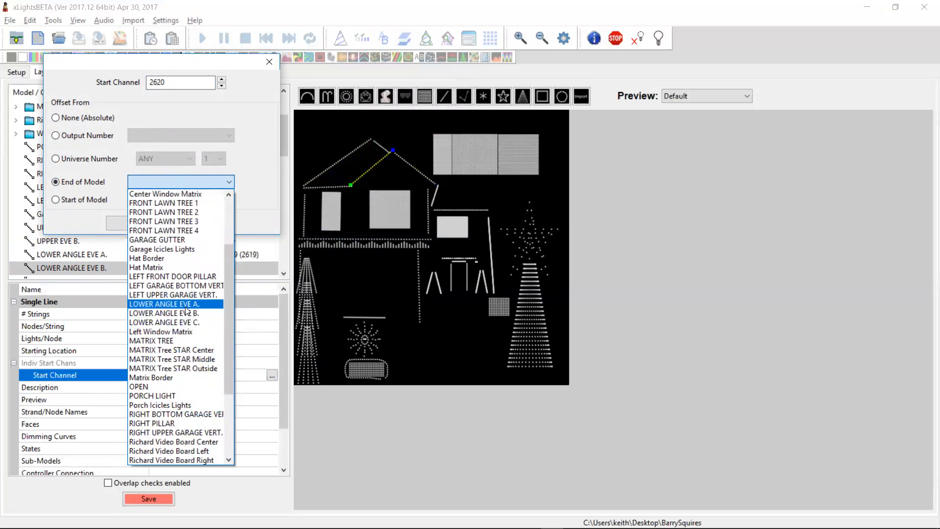
pyautogui.click(182, 304)
pyautogui.moveTo(163, 83); pyautogui.dragTo(137, 86)
pyautogui.write('1')
pyautogui.click(145, 226)
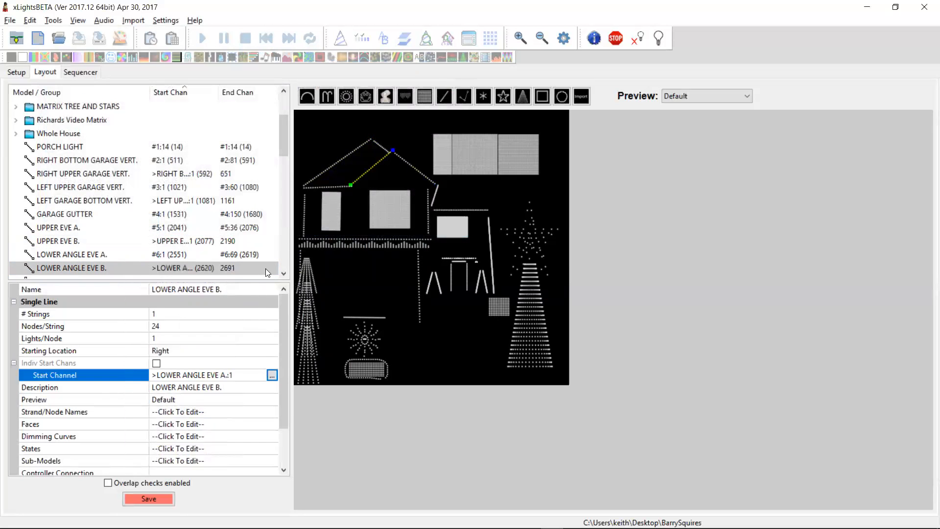
# Step: Check the start channel mappings of the LOWER ANGLE EVE C. and LOWER ANGLE EVE B. models in the model list
pyautogui.click(284, 275)
pyautogui.click(283, 273)
pyautogui.click(283, 273)
pyautogui.click(283, 273)
pyautogui.click(282, 273)
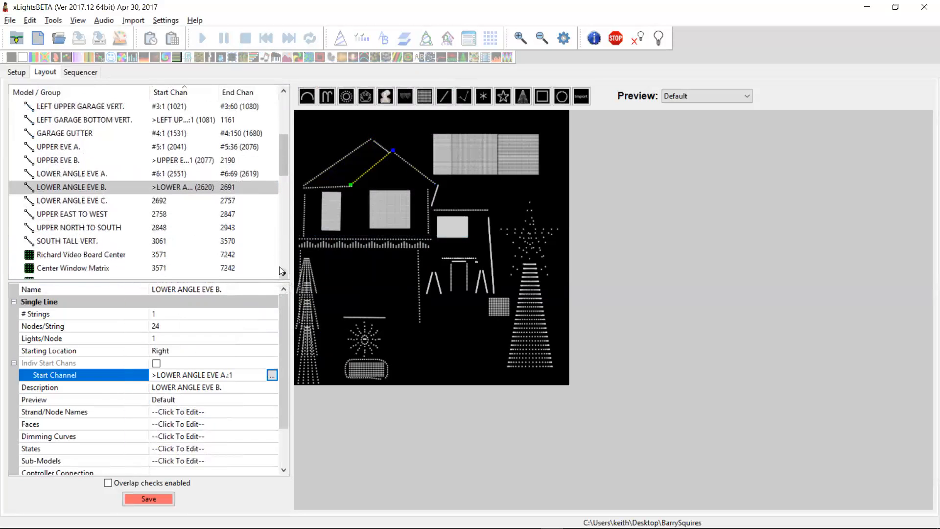
pyautogui.click(178, 203)
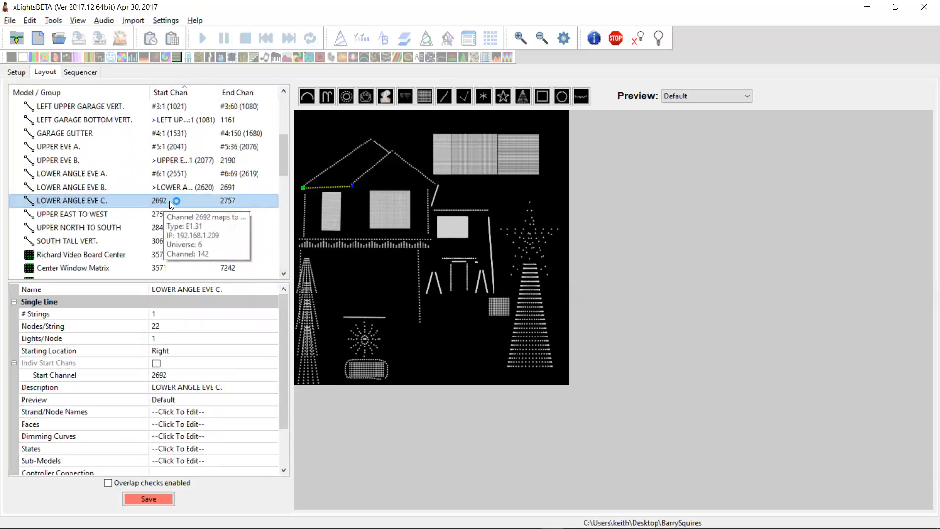
pyautogui.click(200, 187)
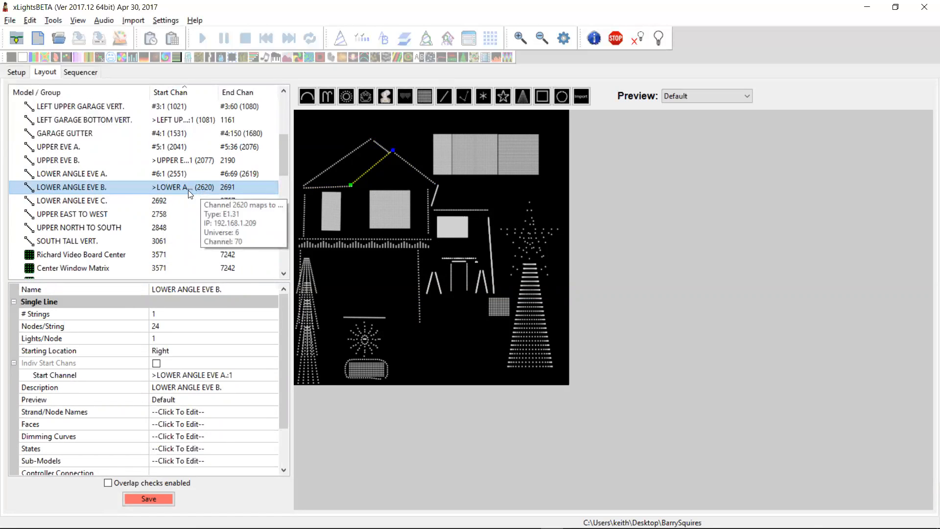
# Step: Set LOWER ANGLE EVE C. to start at channel 1 offset from the end of model LOWER ANGLE EVE B
pyautogui.click(179, 202)
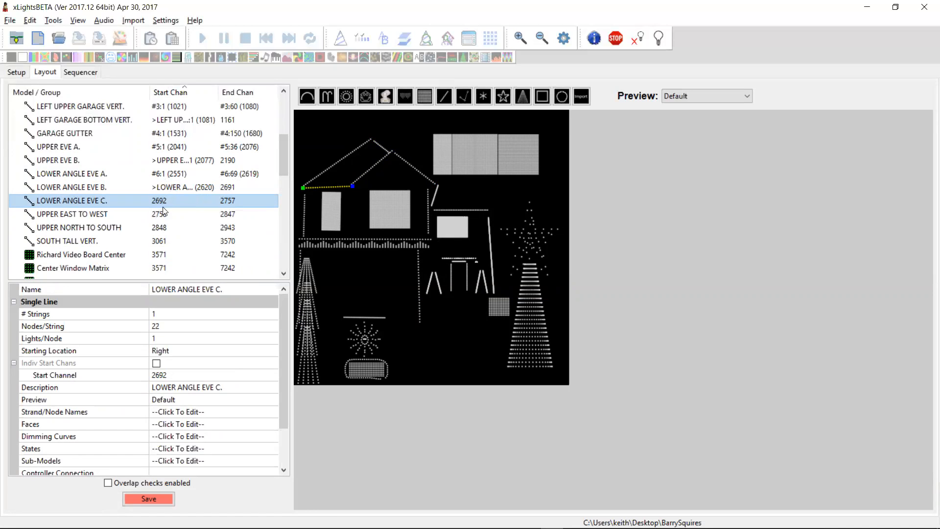
pyautogui.click(219, 375)
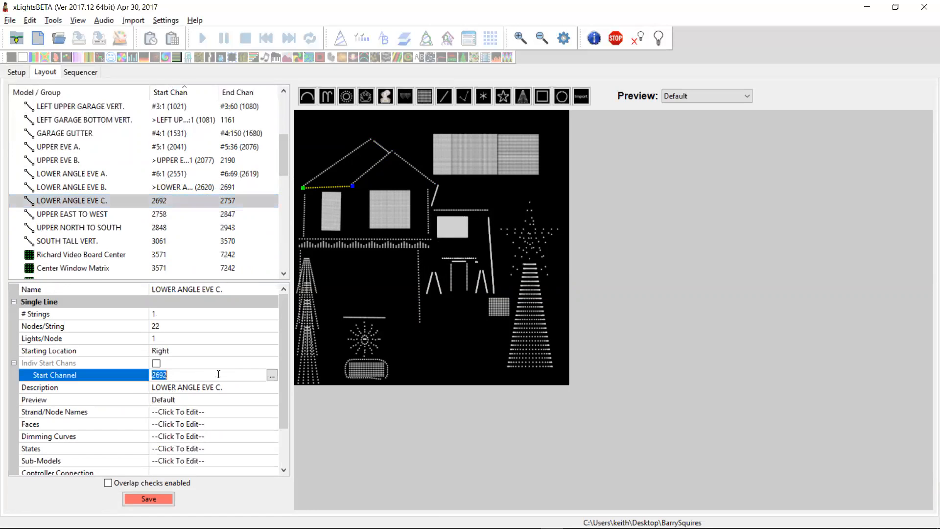
pyautogui.click(272, 375)
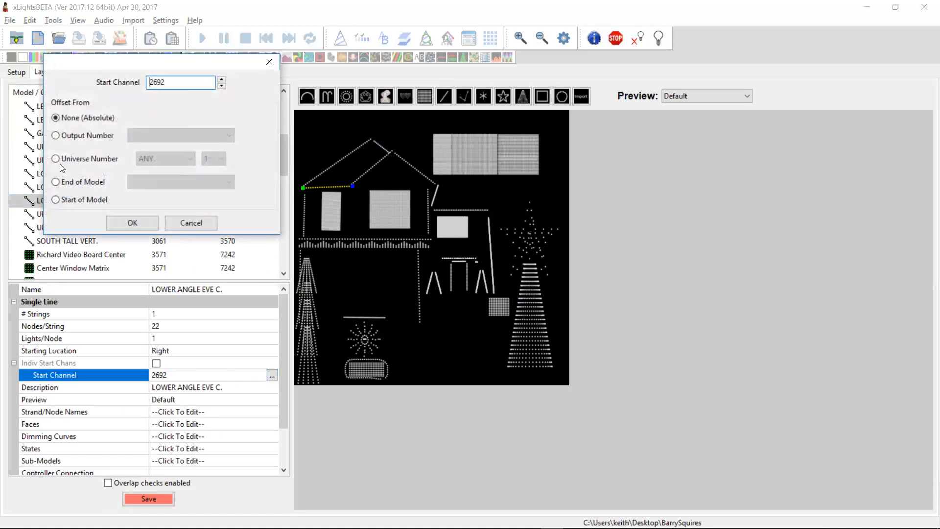
pyautogui.click(62, 183)
pyautogui.click(186, 181)
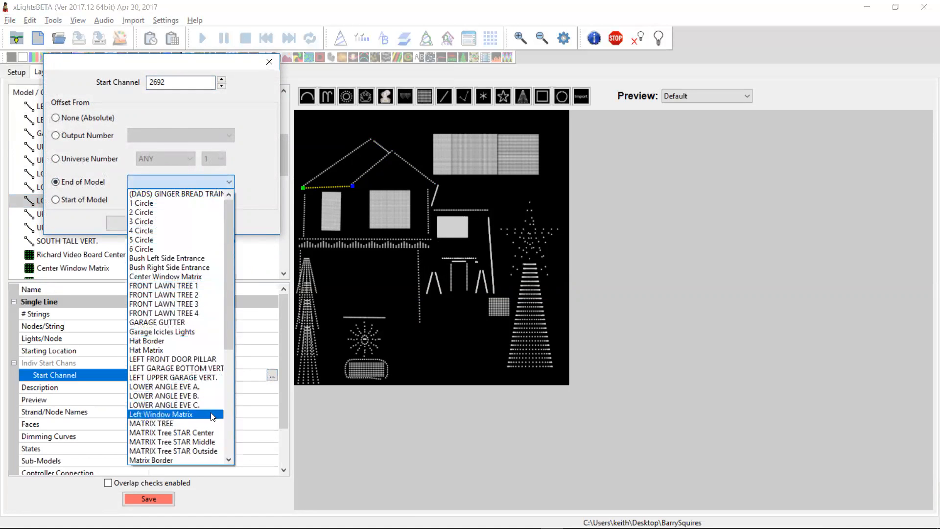
pyautogui.click(199, 395)
pyautogui.moveTo(169, 82); pyautogui.dragTo(453, 60)
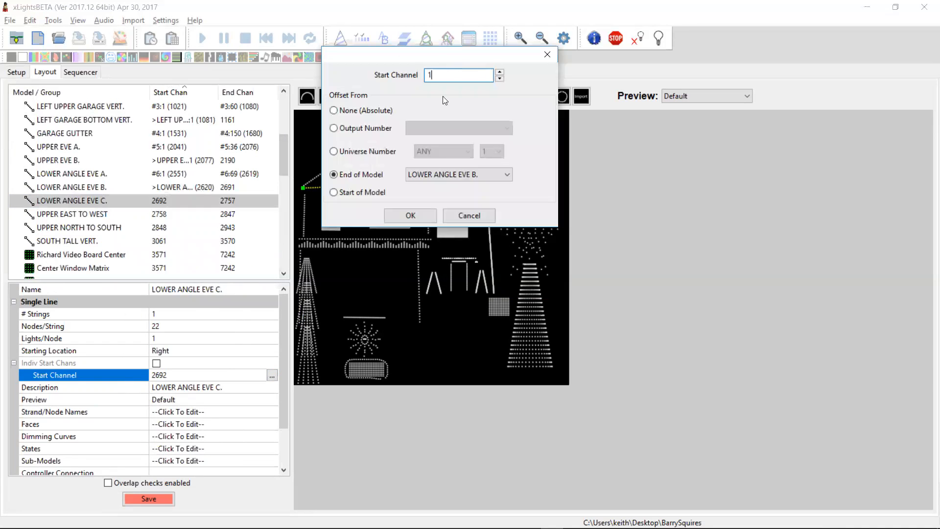
pyautogui.click(413, 216)
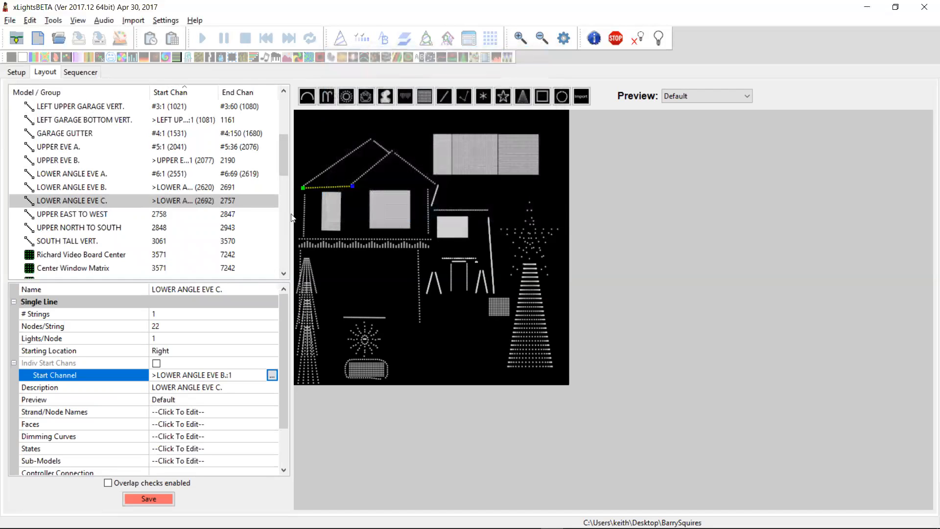
# Step: Set UPPER EAST TO WEST to start at channel 1 offset from the end of model LOWER ANGLE EVE C
pyautogui.click(155, 216)
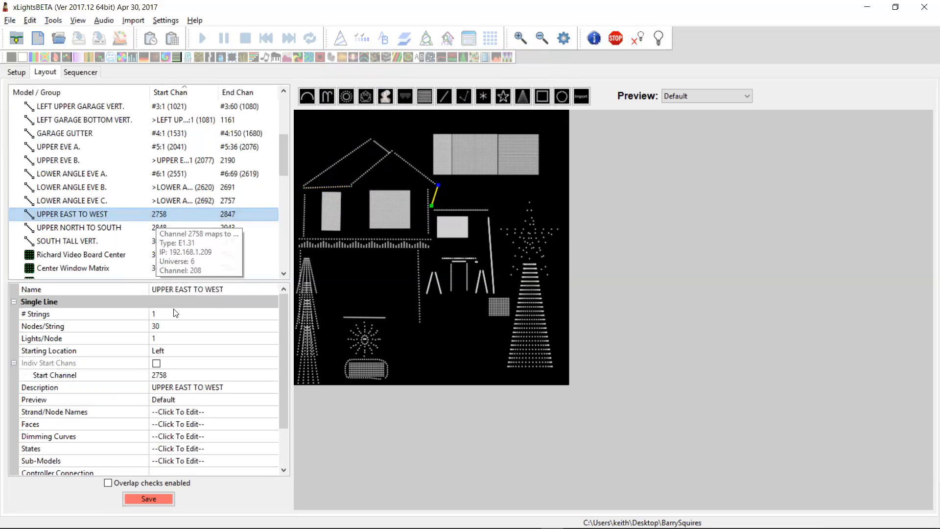
pyautogui.click(185, 375)
pyautogui.click(272, 375)
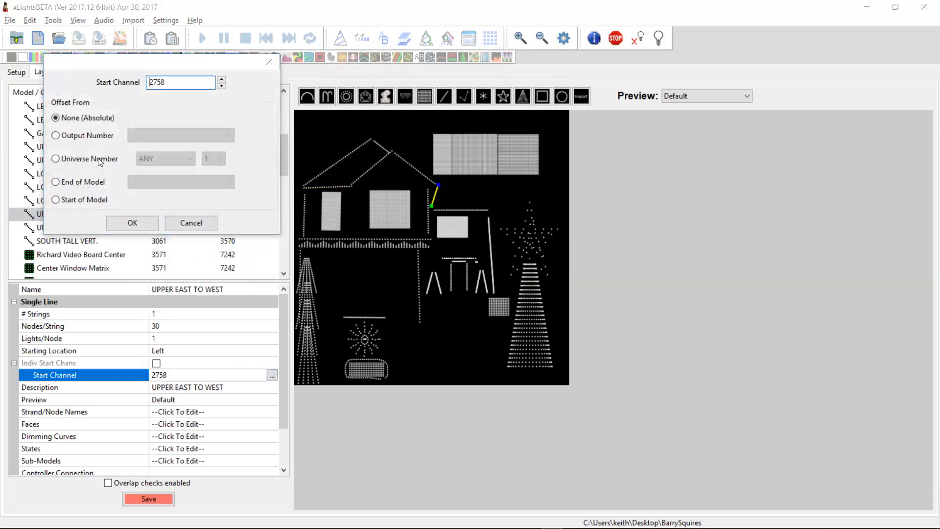
pyautogui.click(89, 182)
pyautogui.click(165, 183)
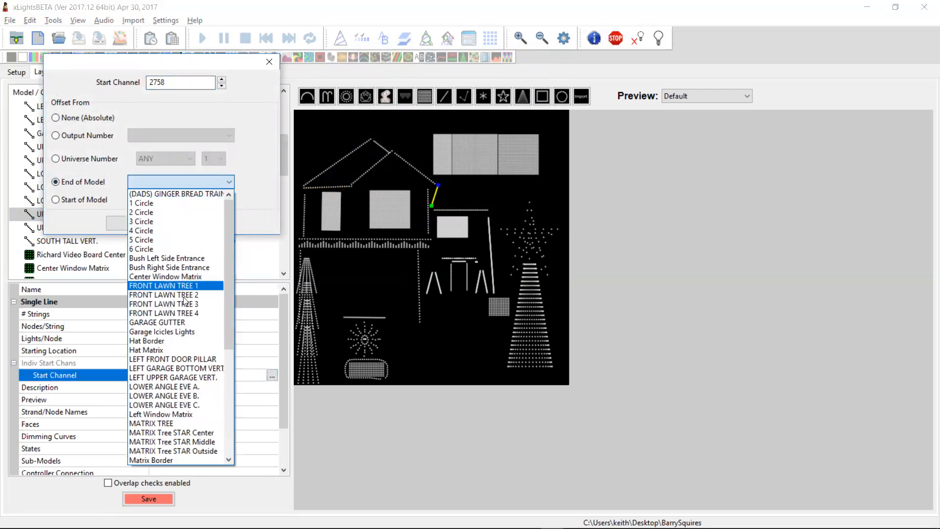
pyautogui.click(175, 406)
pyautogui.doubleClick(177, 84)
pyautogui.write('1')
pyautogui.moveTo(180, 65); pyautogui.dragTo(364, 83)
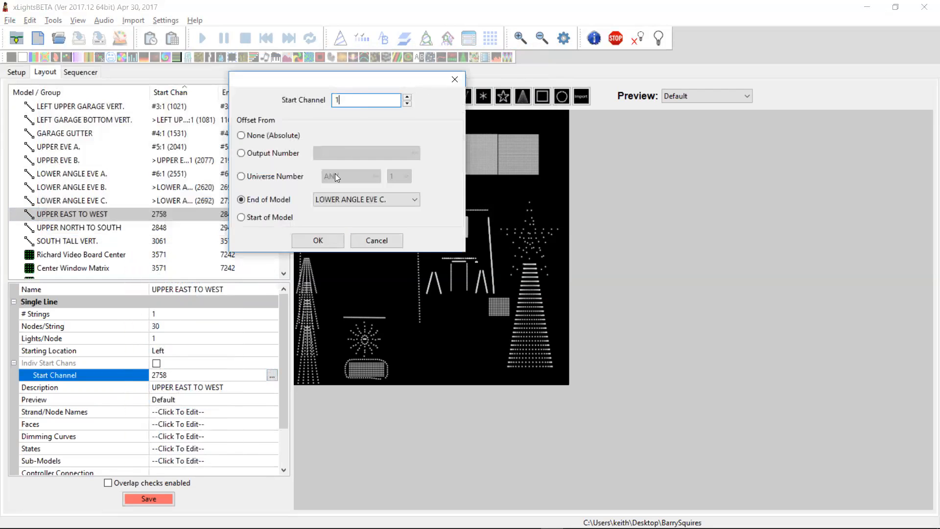
pyautogui.click(322, 240)
# Step: Set UPPER NORTH TO SOUTH to start at channel 1 offset from the end of model UPPER EAST TO WEST
pyautogui.click(165, 234)
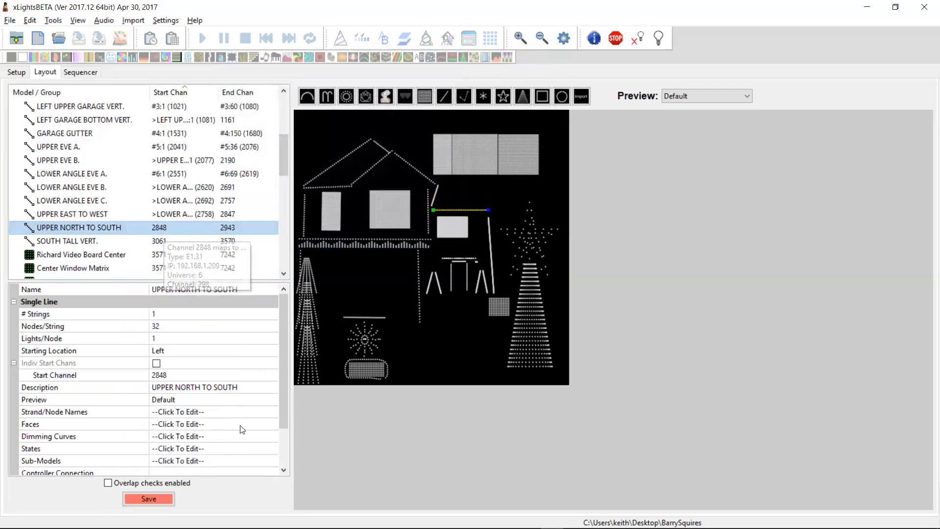
pyautogui.click(236, 376)
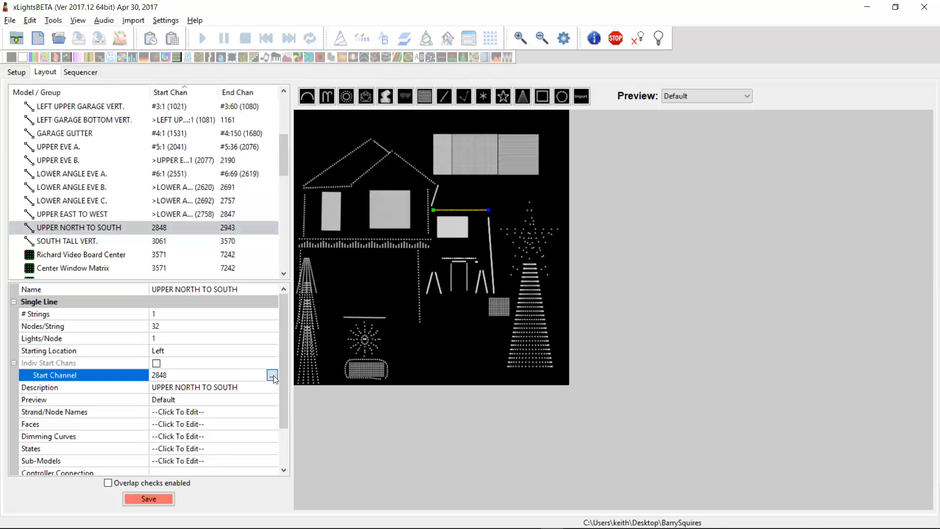
pyautogui.click(272, 376)
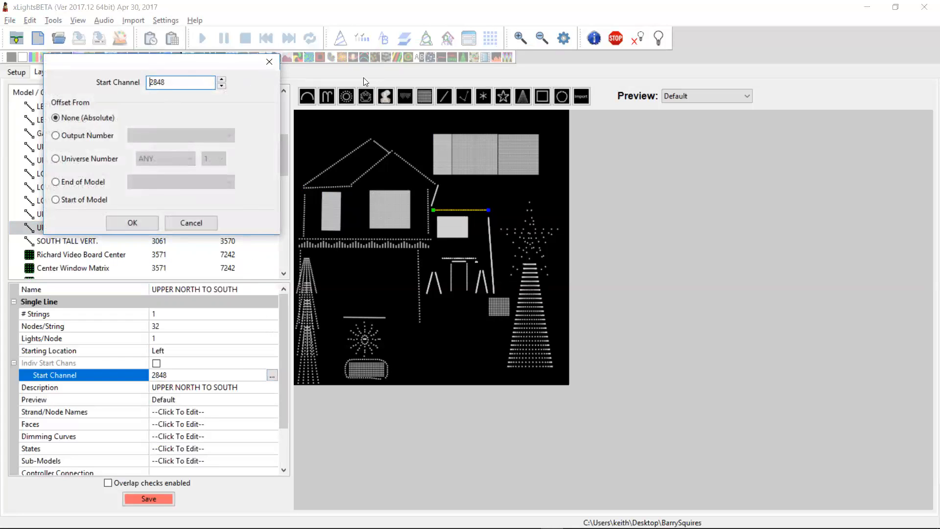
pyautogui.write('1')
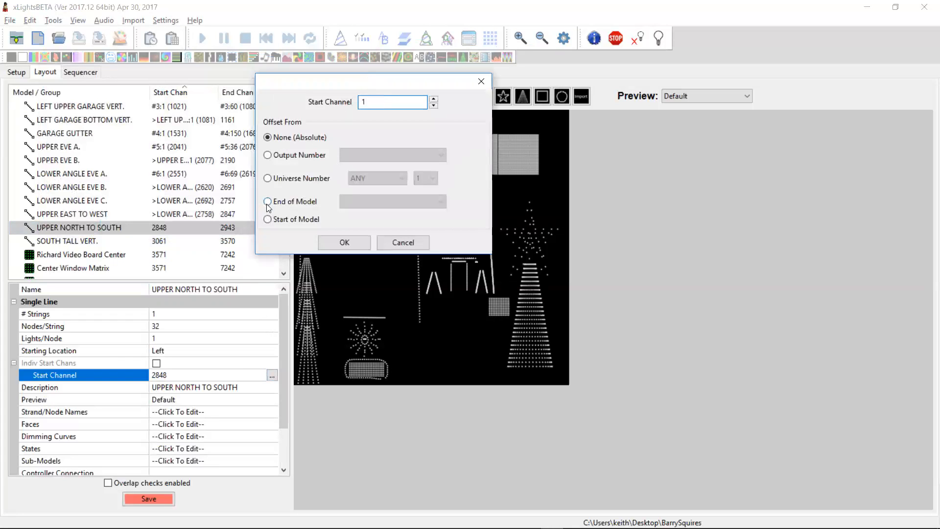
pyautogui.click(267, 201)
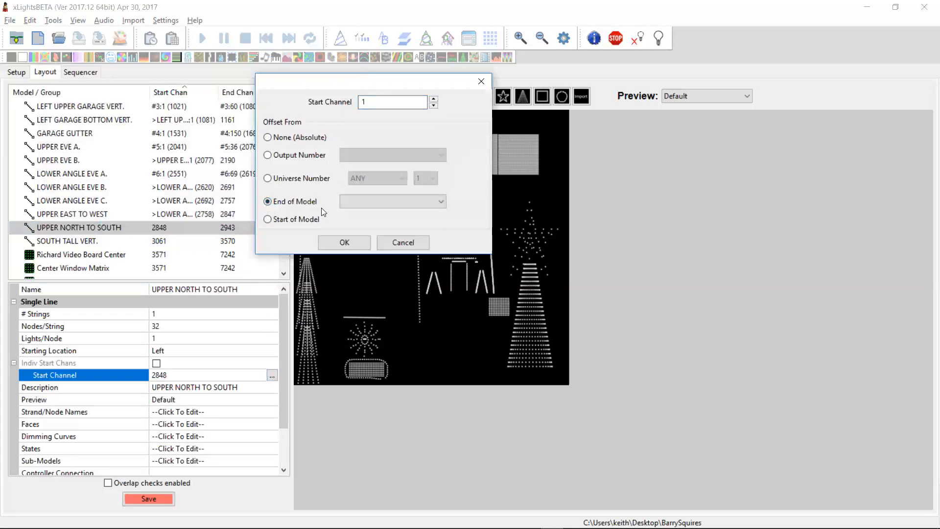
pyautogui.click(359, 203)
pyautogui.scroll(-3, 418, 349)
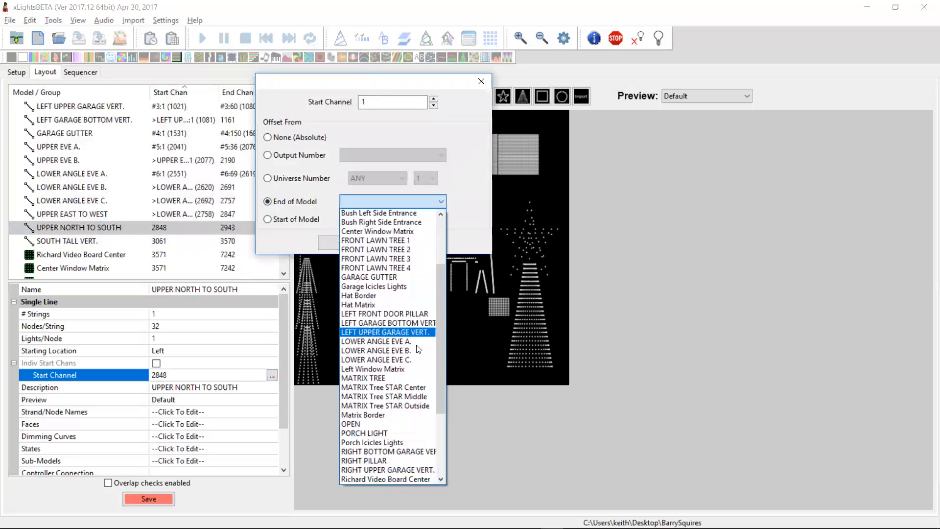
pyautogui.scroll(-5, 418, 349)
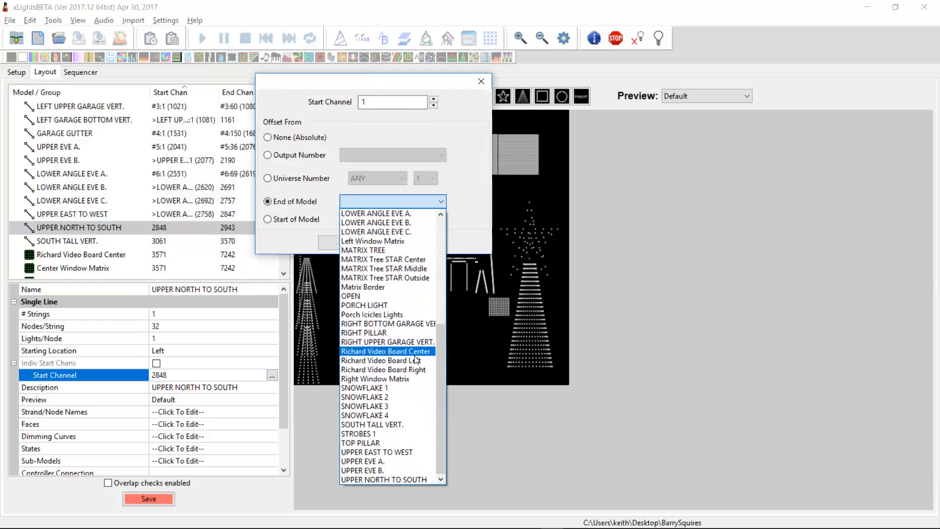
pyautogui.click(389, 452)
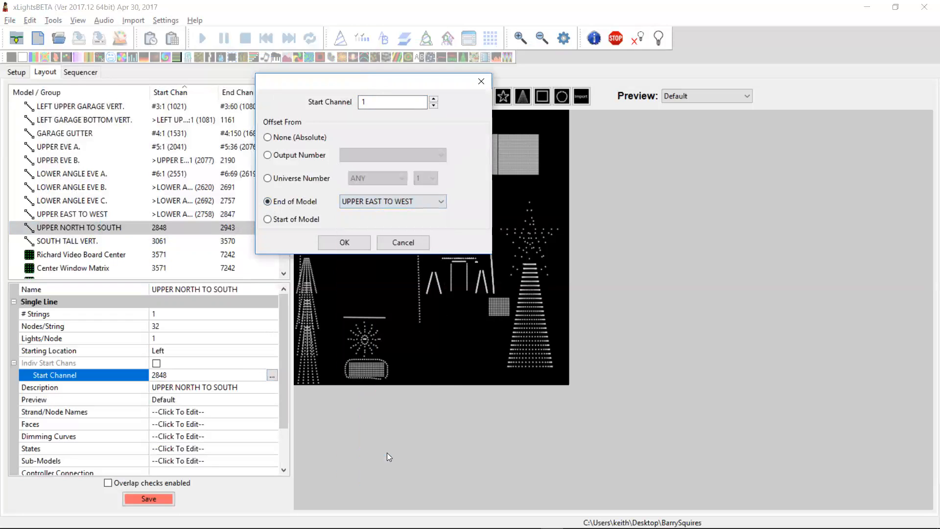
pyautogui.click(354, 243)
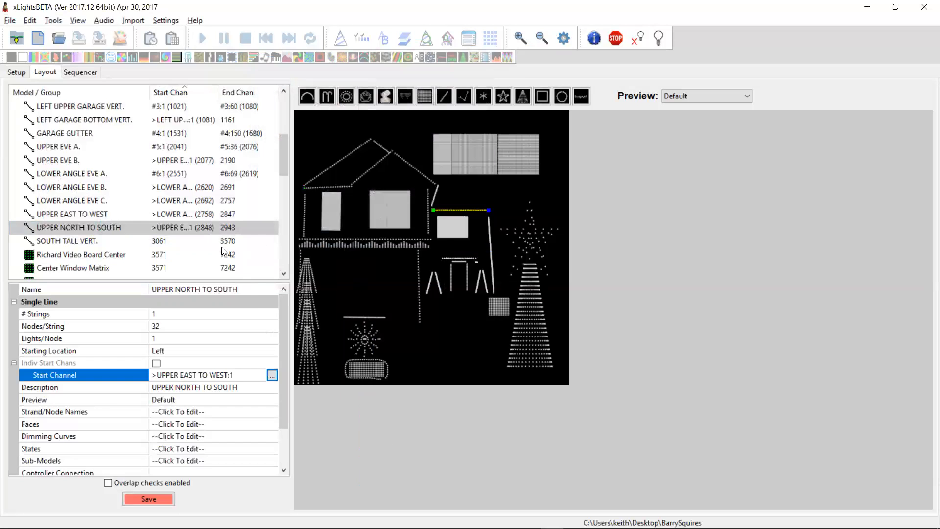
# Step: Set the SOUTH TALL VERT. model's start channel to #7:1
pyautogui.click(164, 242)
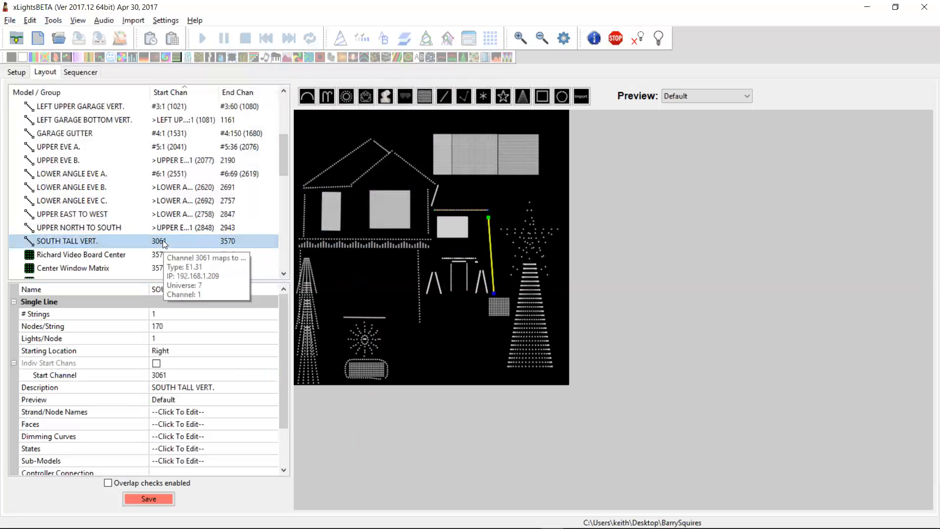
pyautogui.click(177, 374)
pyautogui.write('#7:1')
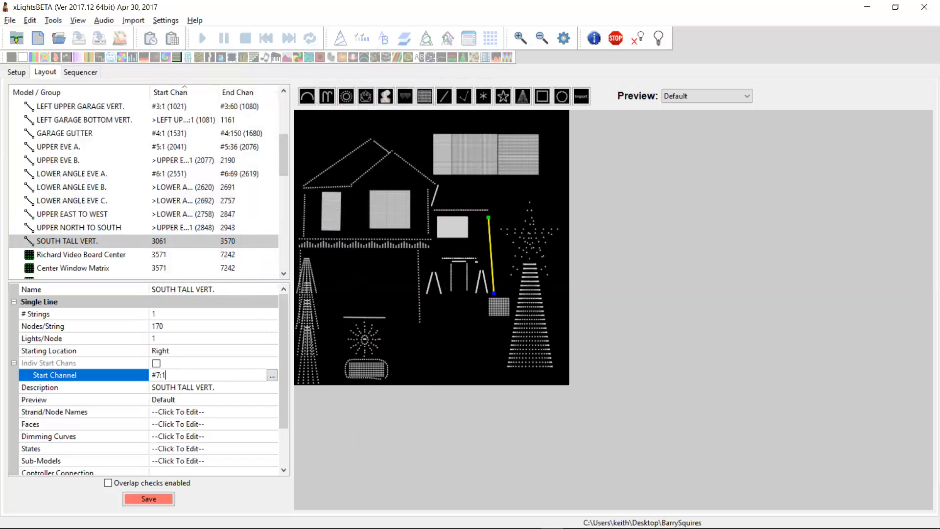
pyautogui.press('Return')
# Step: Set the Video Board Center matrix's start channel to #8:1
pyautogui.click(169, 254)
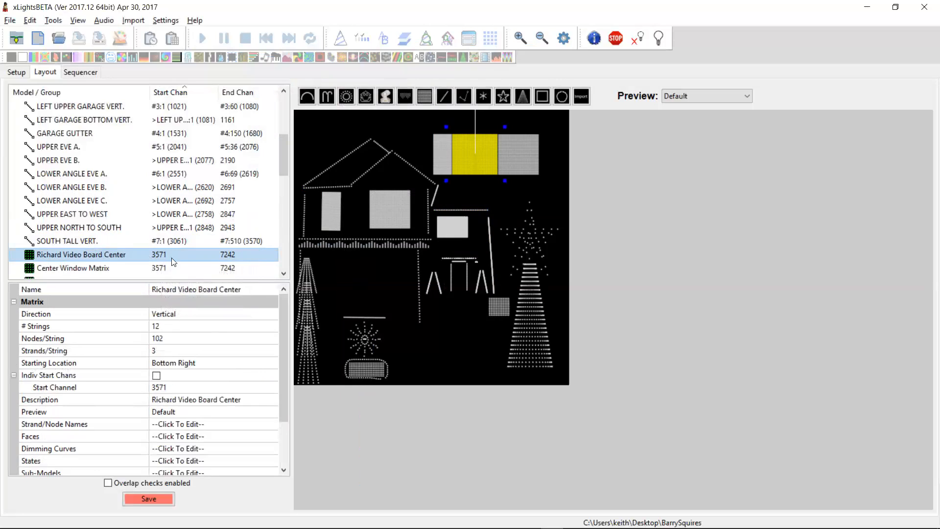
pyautogui.click(172, 267)
pyautogui.click(174, 258)
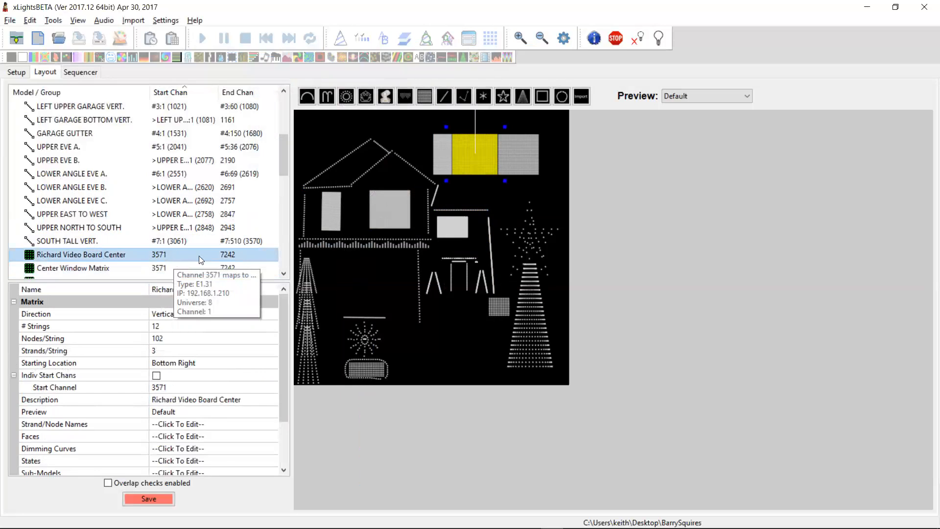
pyautogui.click(186, 386)
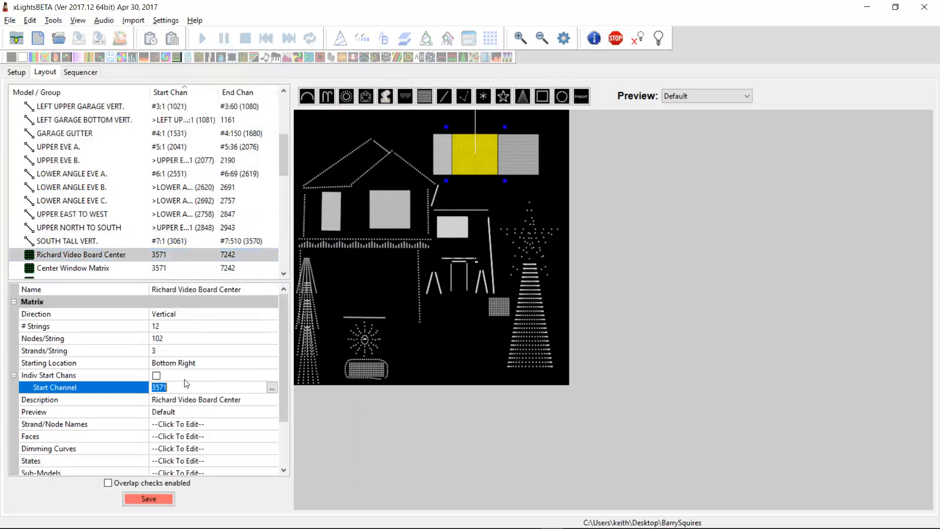
pyautogui.write('8:1')
pyautogui.press('Return')
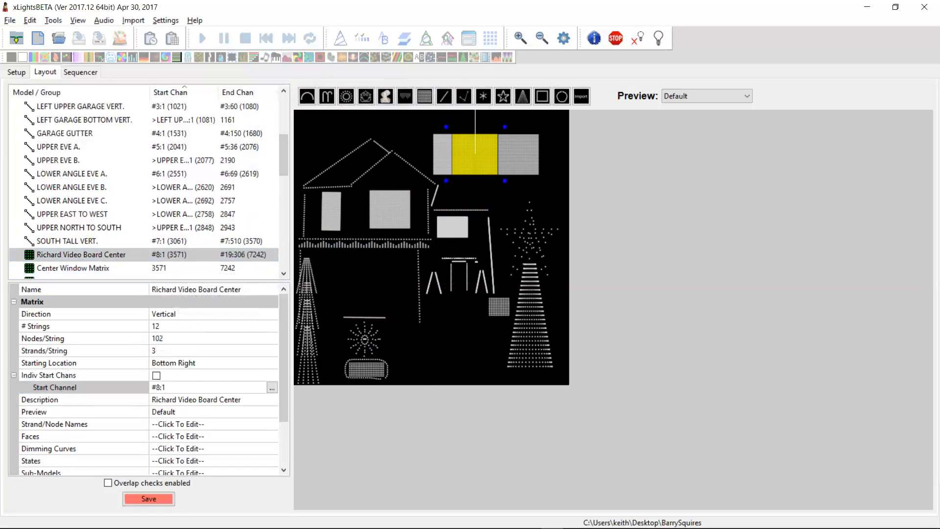
# Step: Check the outputs in the lighting networks list and save the layout
pyautogui.moveTo(244, 259)
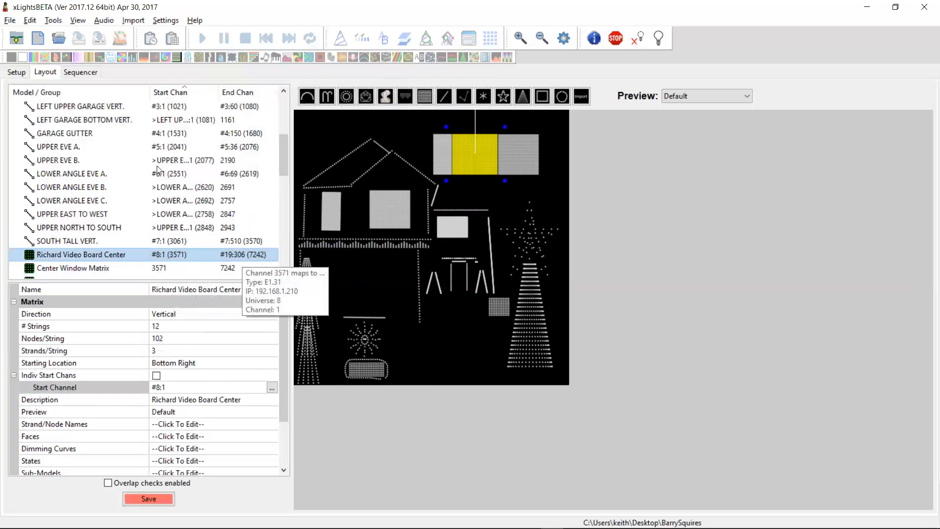
pyautogui.click(17, 73)
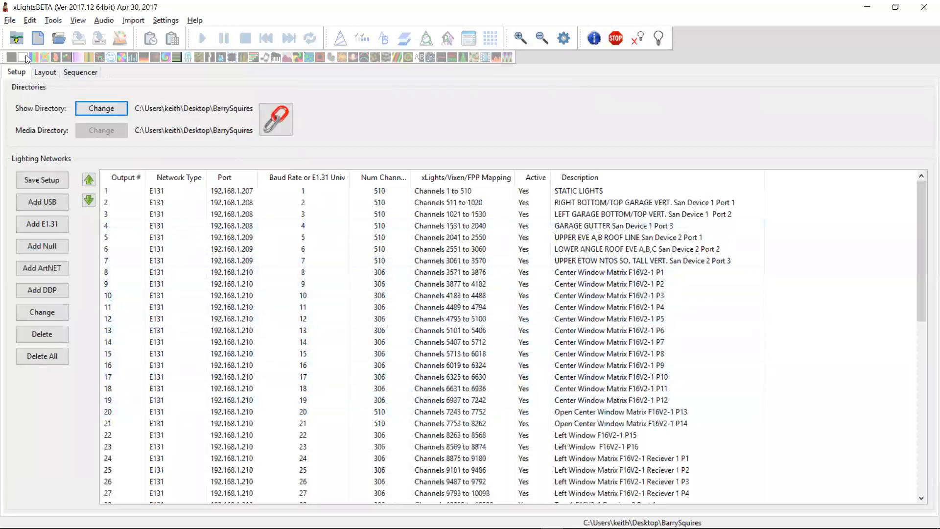
pyautogui.click(44, 71)
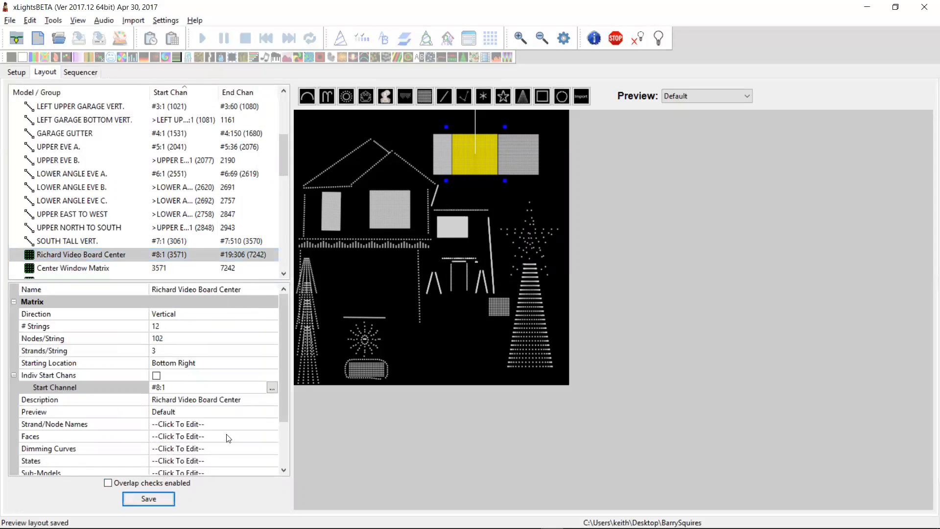
# Step: Compare the start channel mappings of the Video Board Center matrix and the Center Window Matrix in the model list
pyautogui.moveTo(187, 258)
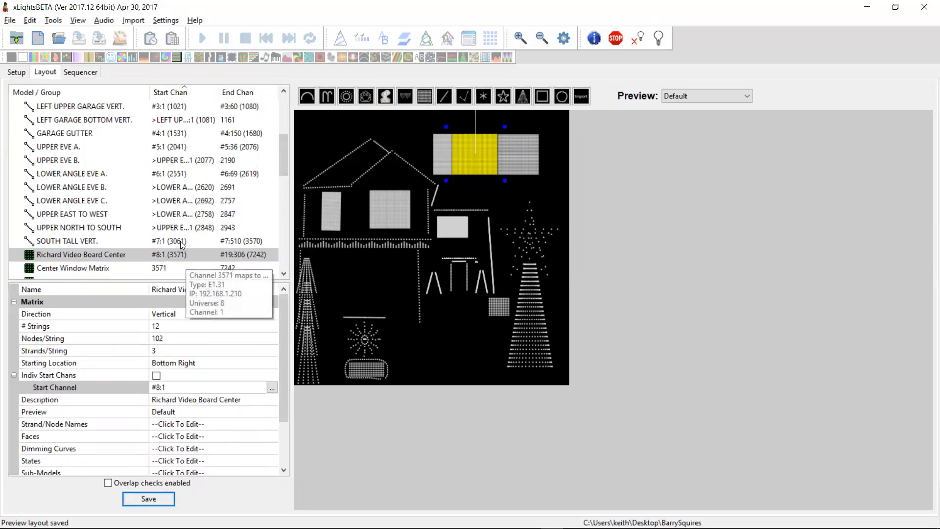
pyautogui.click(172, 269)
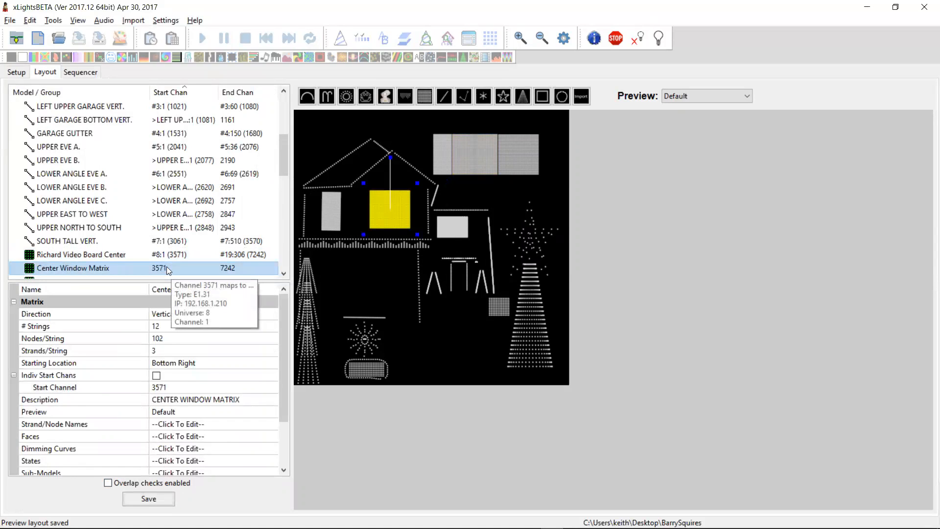
pyautogui.moveTo(283, 165); pyautogui.dragTo(285, 169)
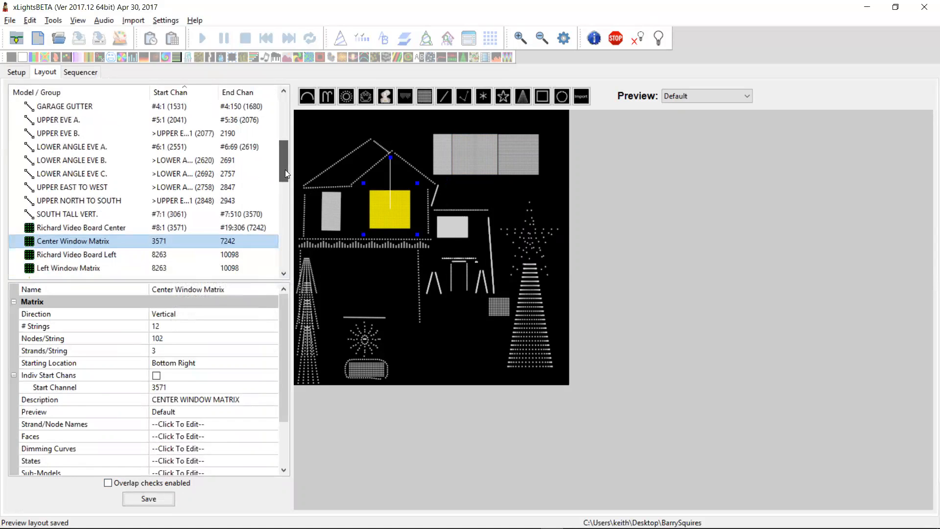
pyautogui.moveTo(180, 240)
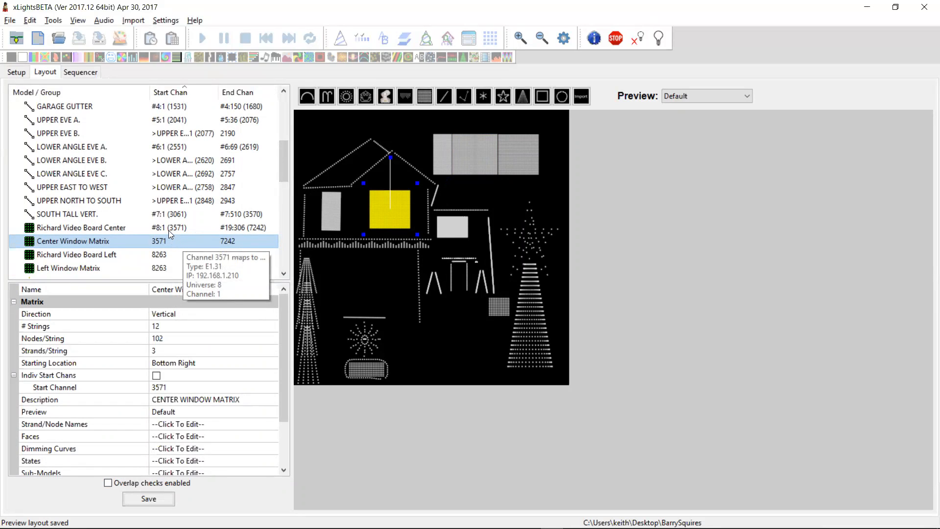
pyautogui.click(168, 228)
pyautogui.click(165, 240)
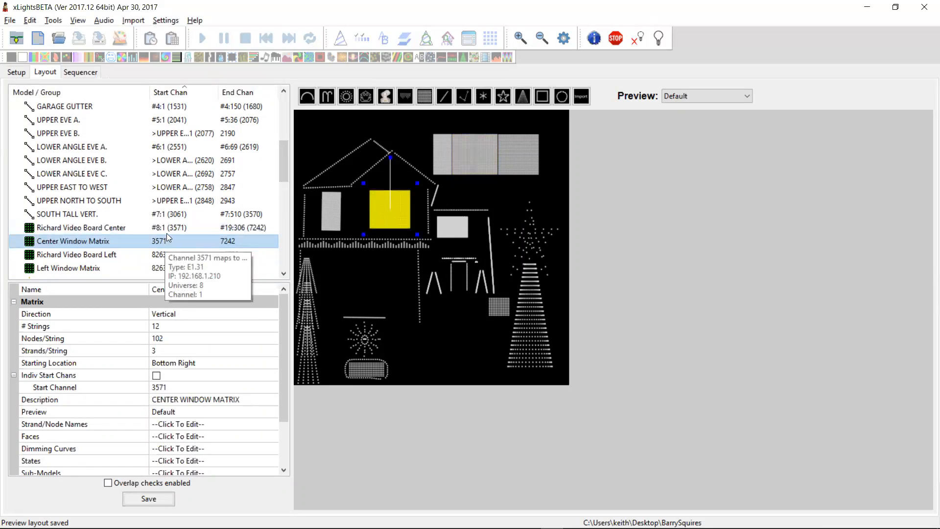
pyautogui.click(169, 229)
pyautogui.click(163, 241)
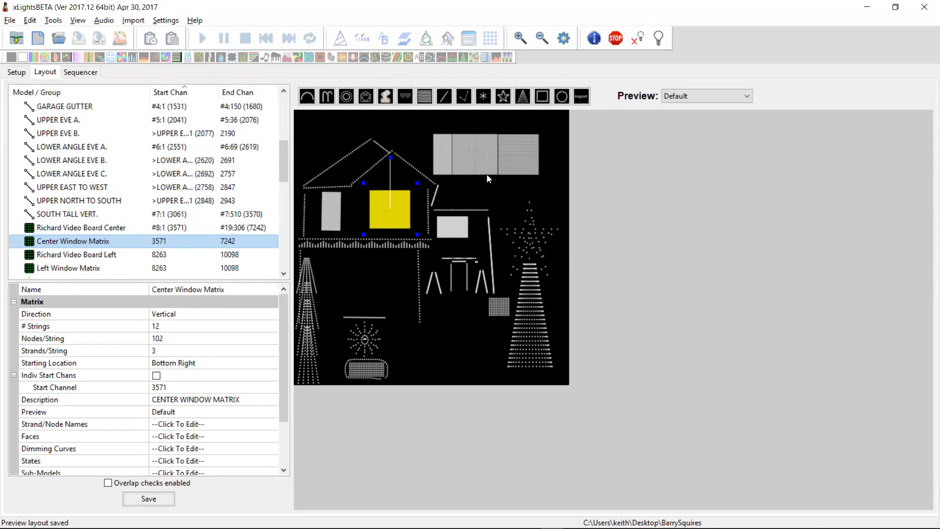
pyautogui.moveTo(141, 242)
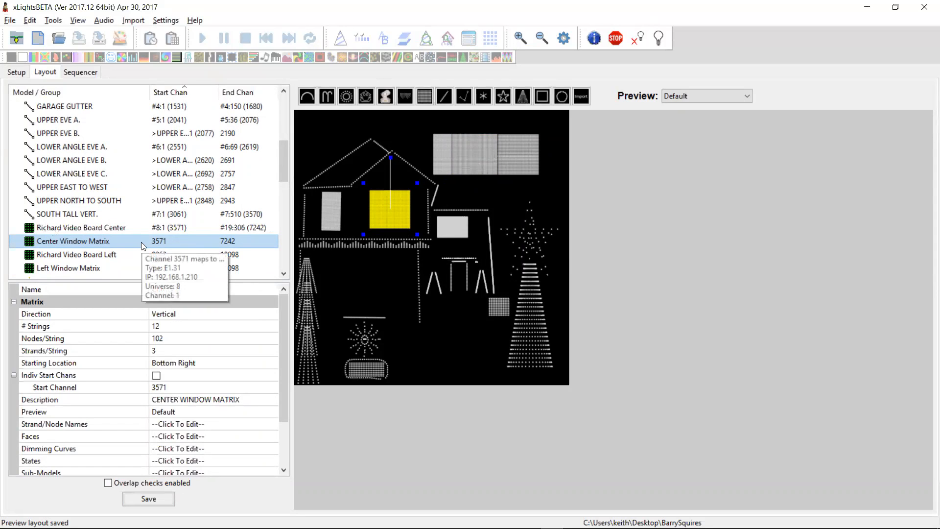
# Step: Set the Center Window Matrix's start channel to #8:1
pyautogui.click(168, 227)
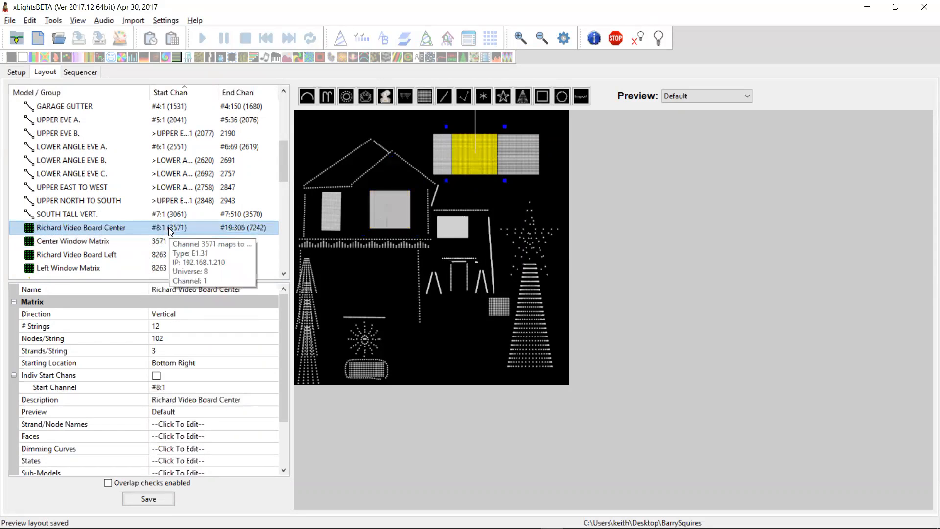
pyautogui.click(162, 240)
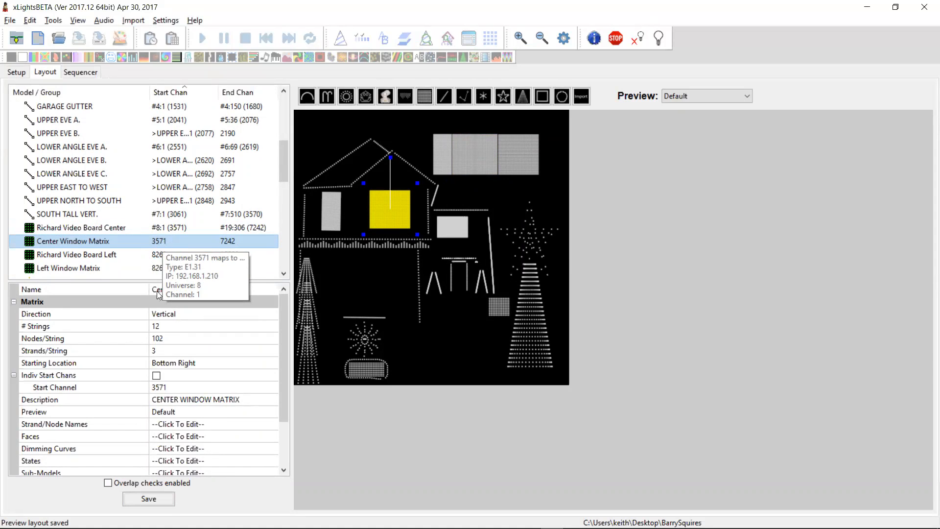
pyautogui.click(179, 387)
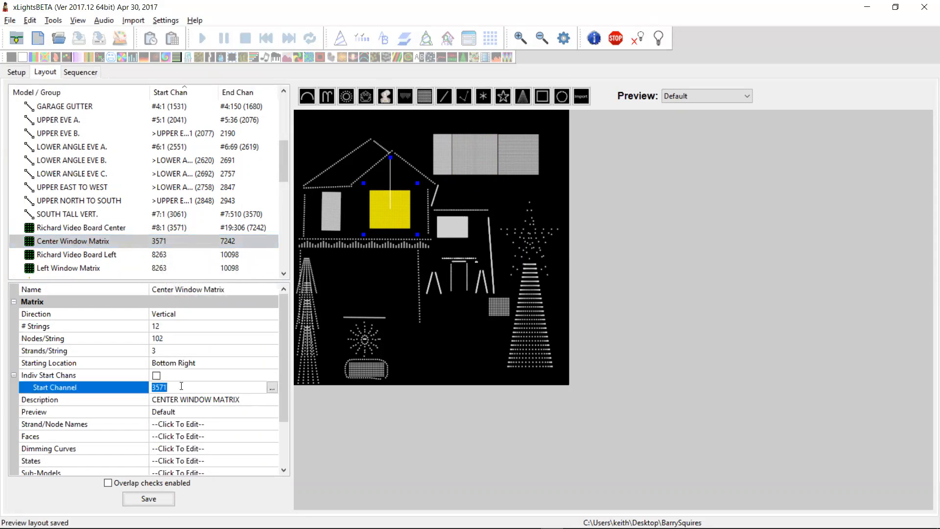
pyautogui.write('#8:1')
pyautogui.press('Return')
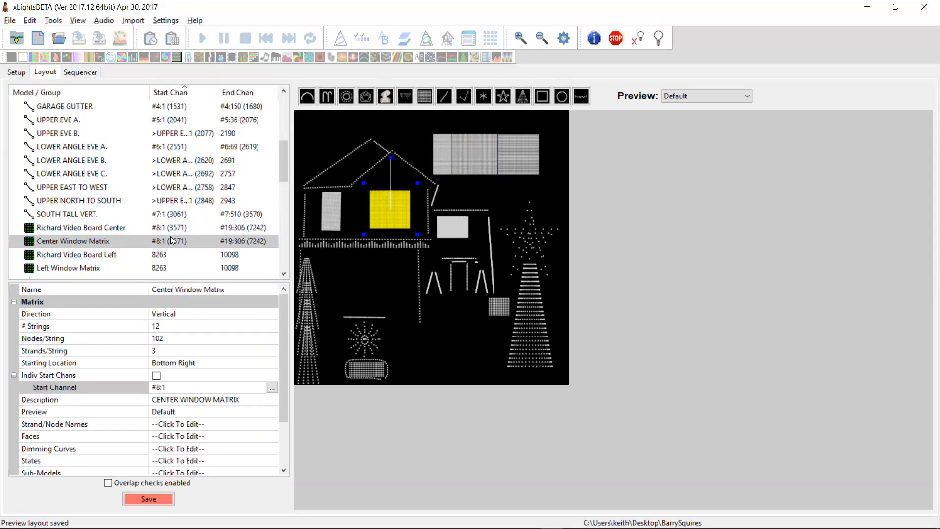
# Step: Offset the Video Board Center matrix's start channel from the start of the Center Window Matrix at channel 1, and check both models' mappings
pyautogui.click(174, 229)
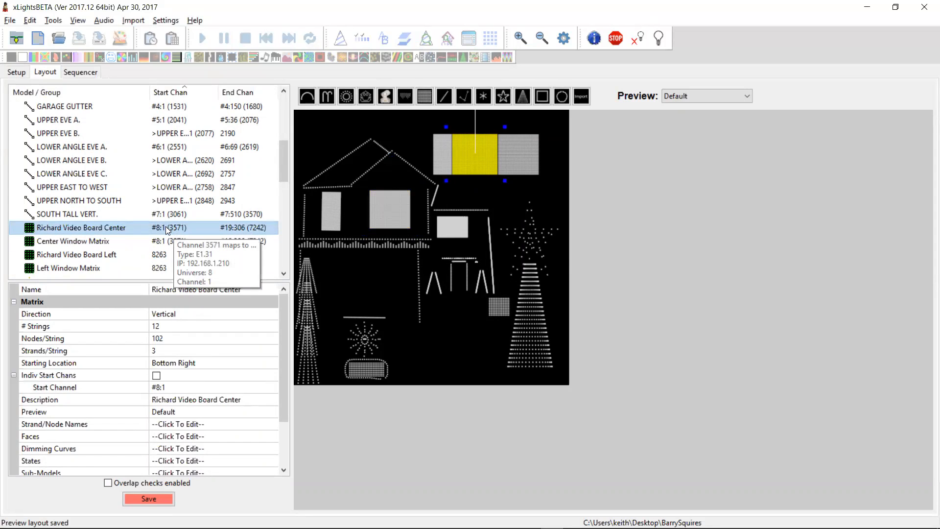
pyautogui.click(239, 388)
pyautogui.click(273, 388)
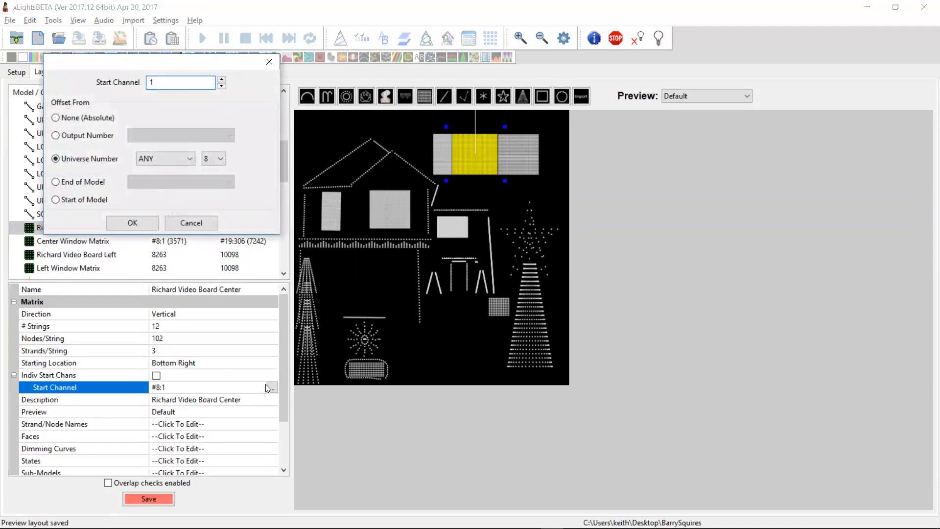
pyautogui.click(73, 199)
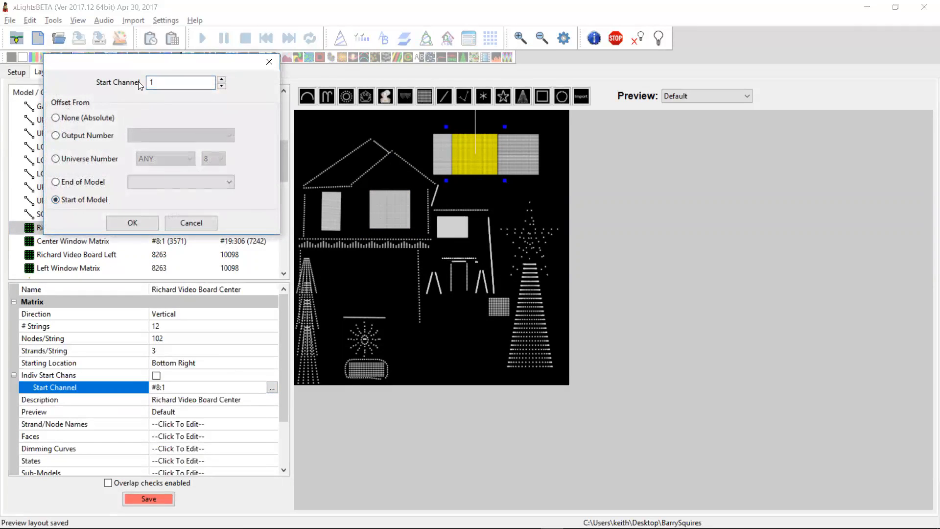
pyautogui.moveTo(155, 66); pyautogui.dragTo(652, 151)
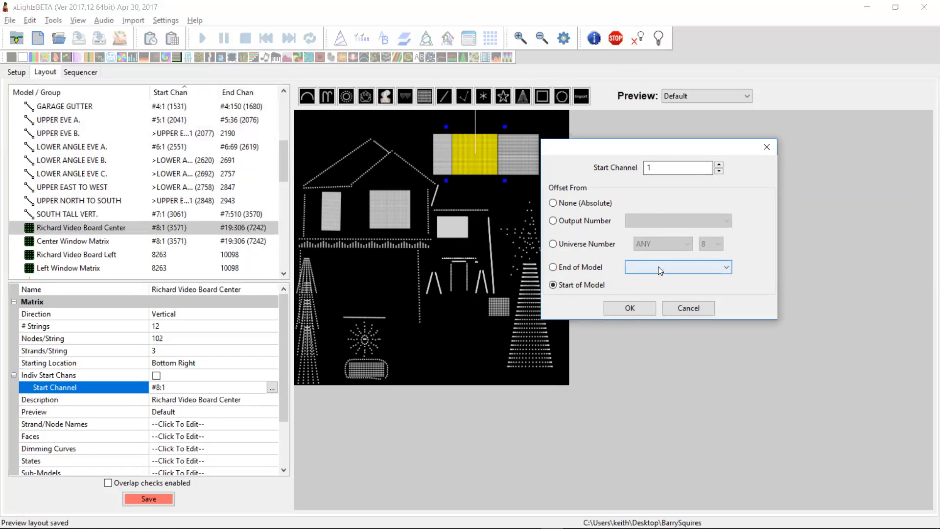
pyautogui.click(658, 267)
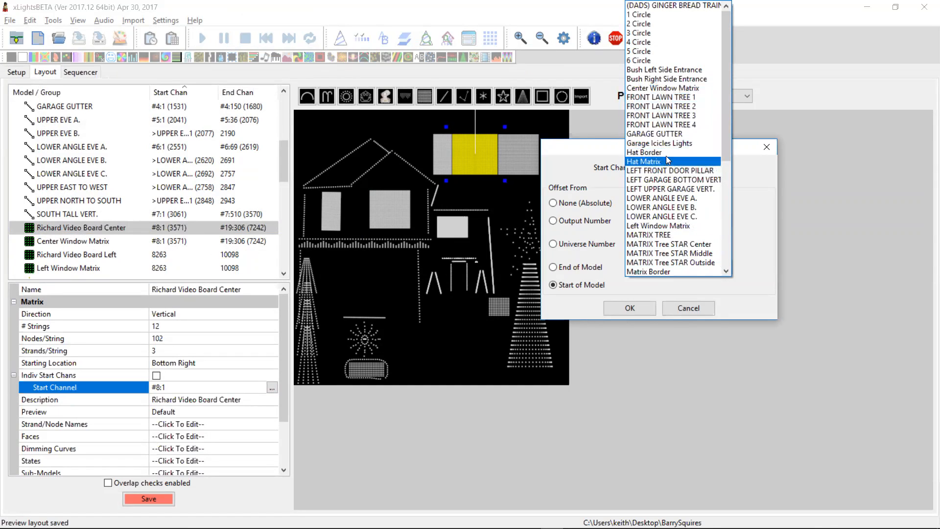
pyautogui.click(666, 87)
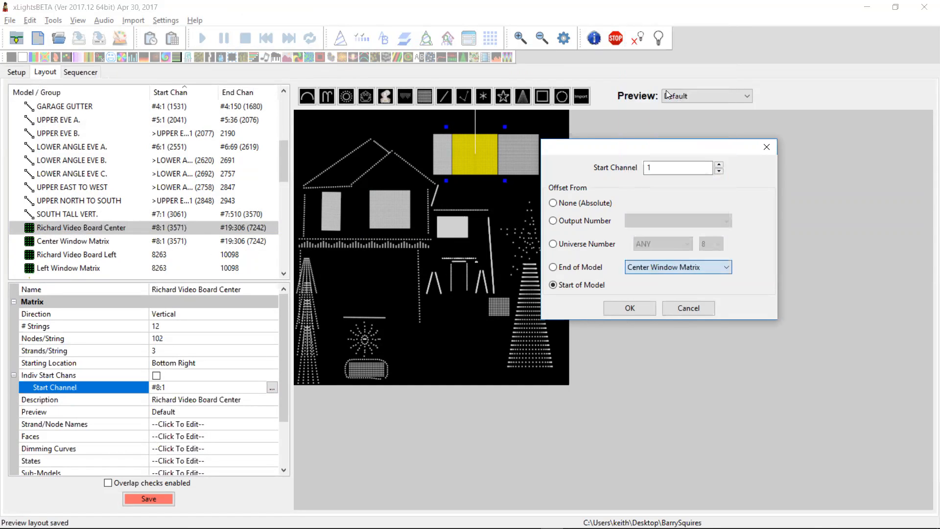
pyautogui.click(637, 307)
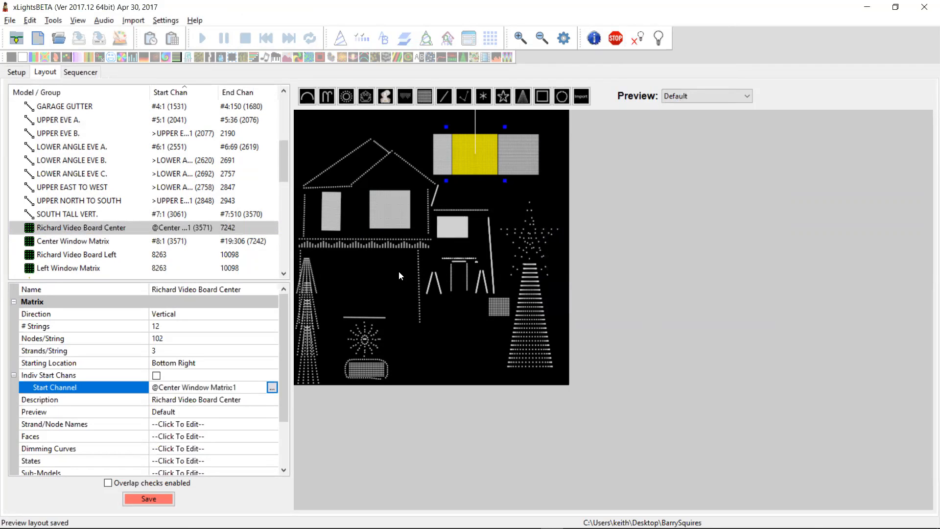
pyautogui.moveTo(180, 238)
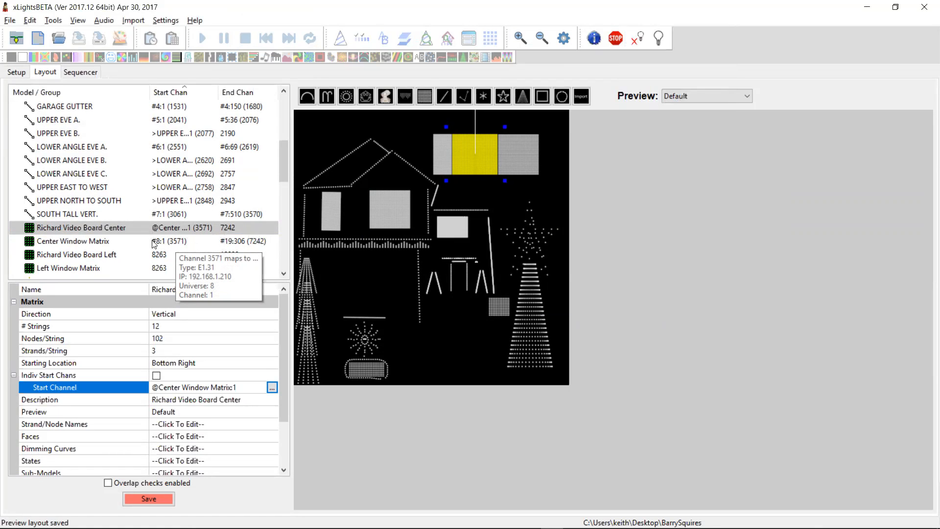
pyautogui.click(173, 241)
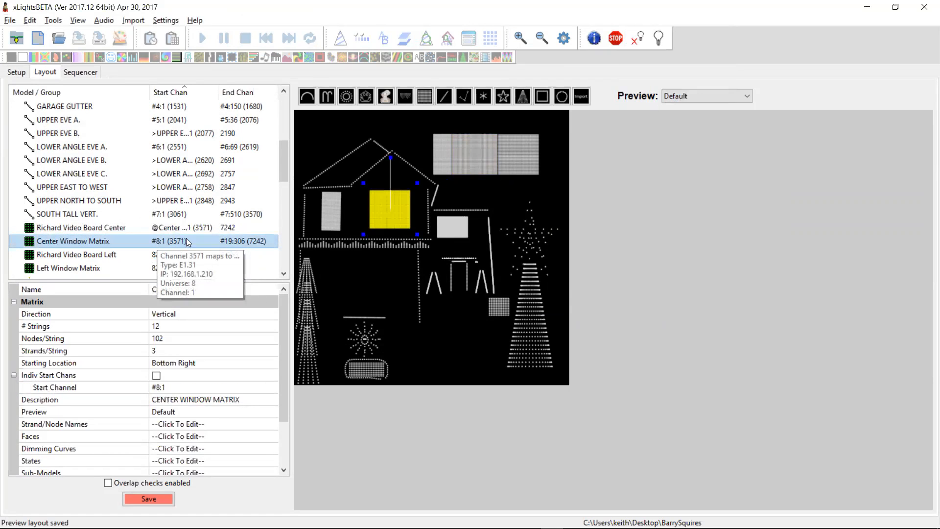
pyautogui.click(191, 228)
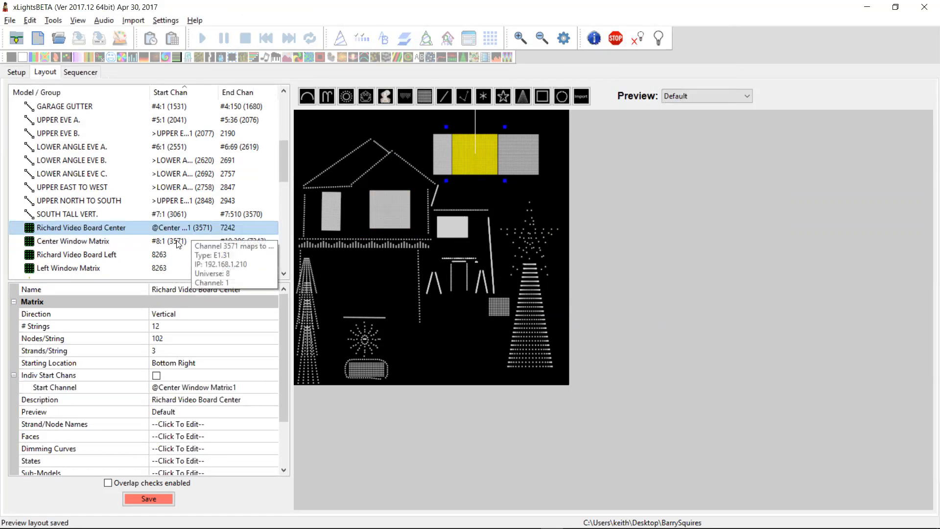
pyautogui.click(177, 241)
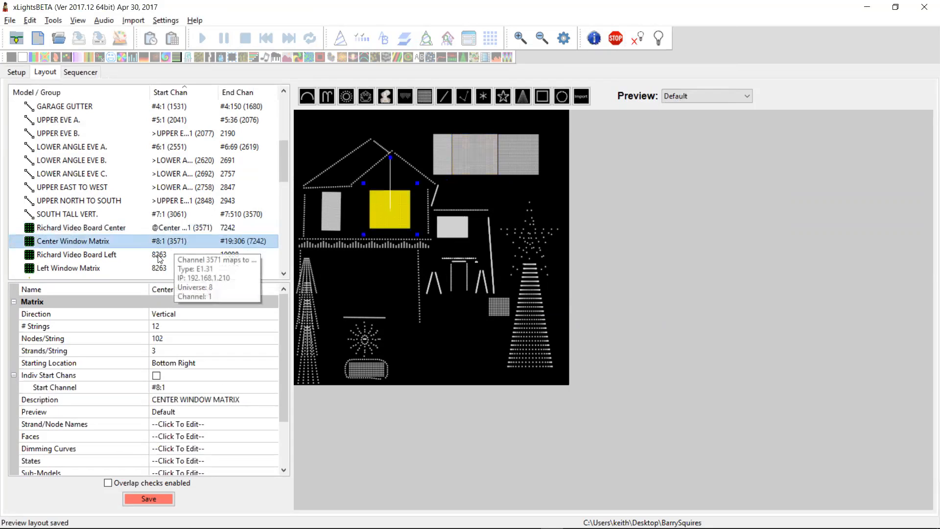
# Step: Set the Left Window Matrix's start channel to #22:1
pyautogui.click(161, 254)
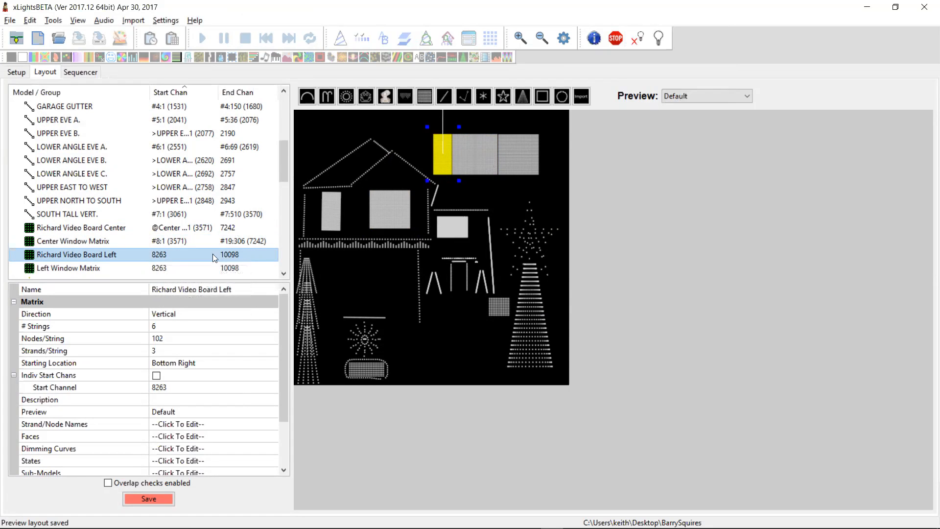
pyautogui.click(163, 268)
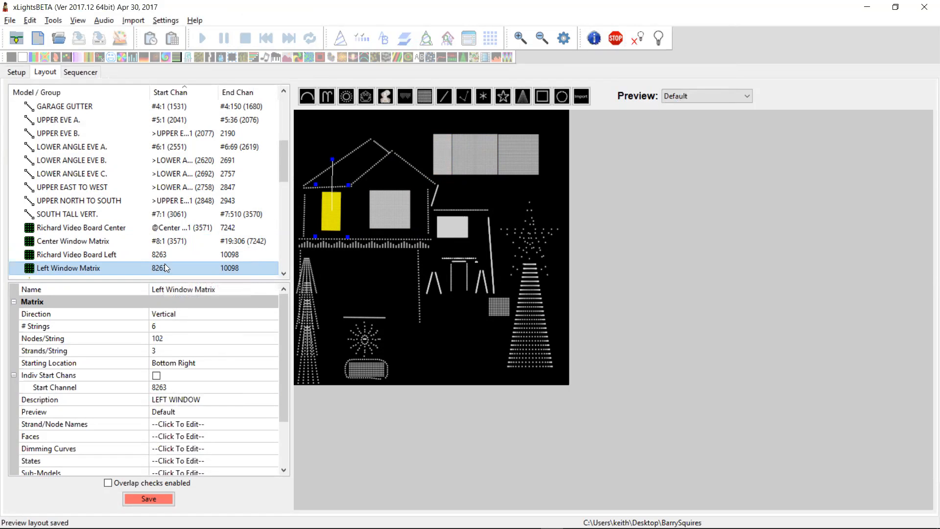
pyautogui.moveTo(165, 268)
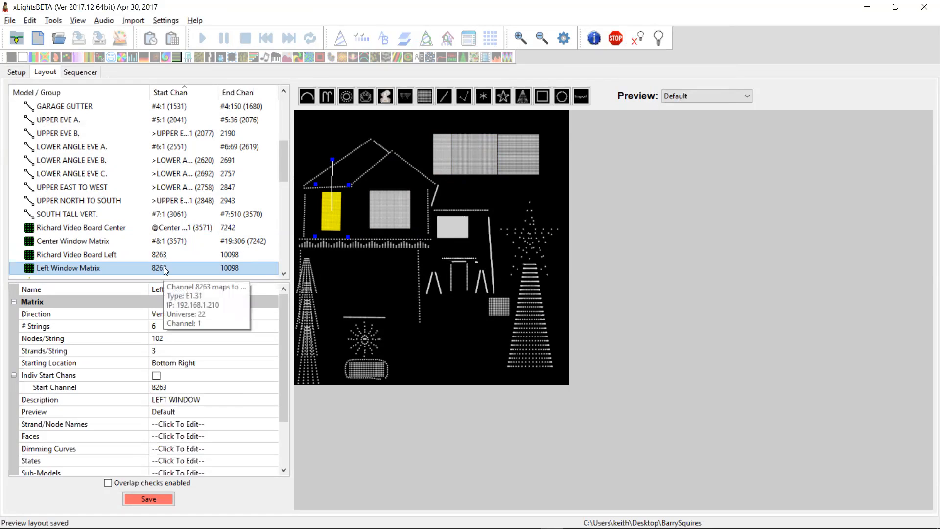
pyautogui.click(180, 387)
pyautogui.write('#22:1')
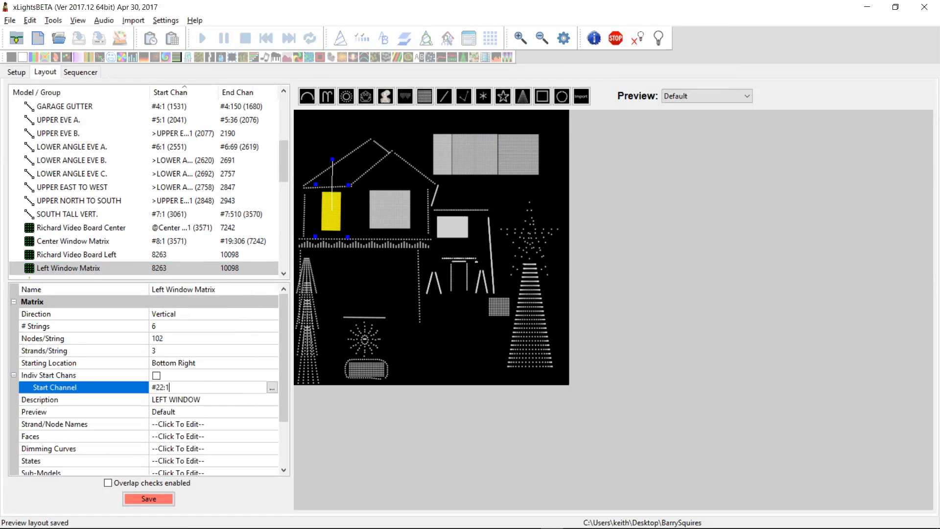
pyautogui.press('Return')
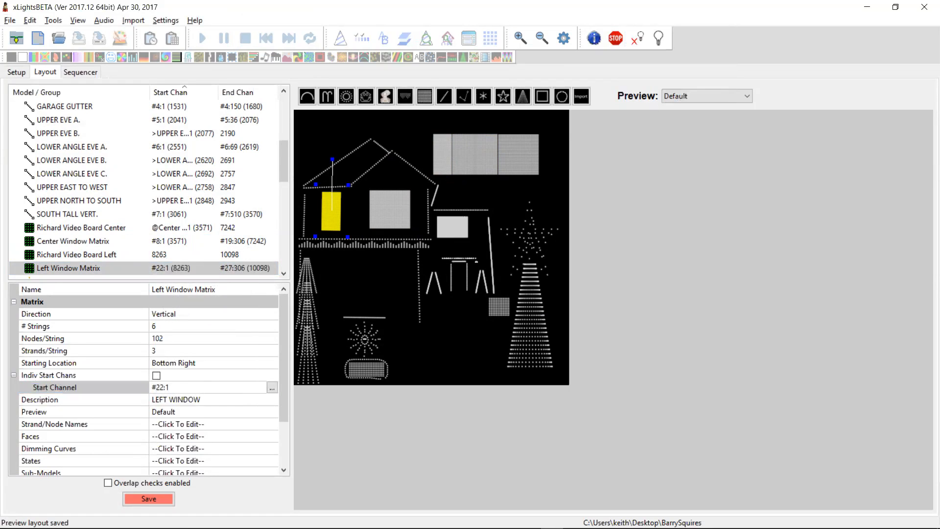
# Step: Set the Video Board Left matrix's start channel to 1, offset from the start of the Left Window Matrix model
pyautogui.click(167, 253)
pyautogui.click(232, 386)
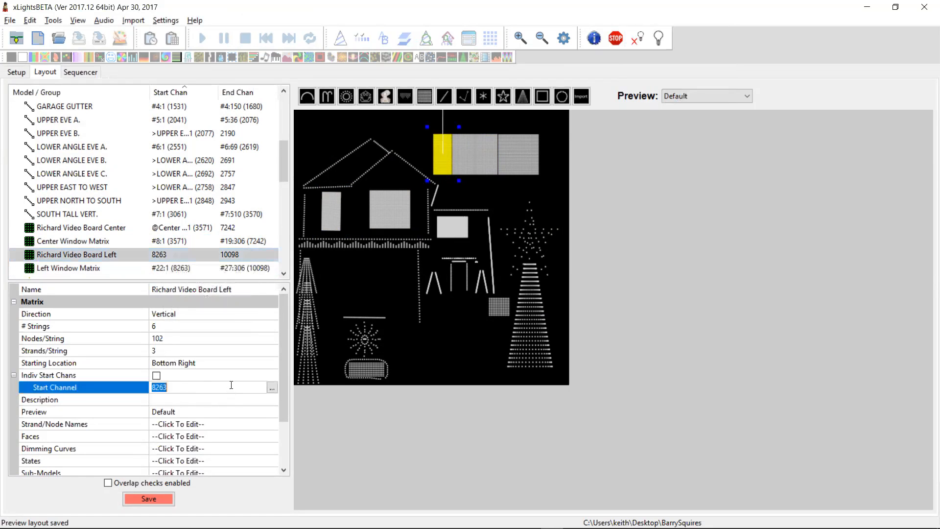
pyautogui.click(272, 388)
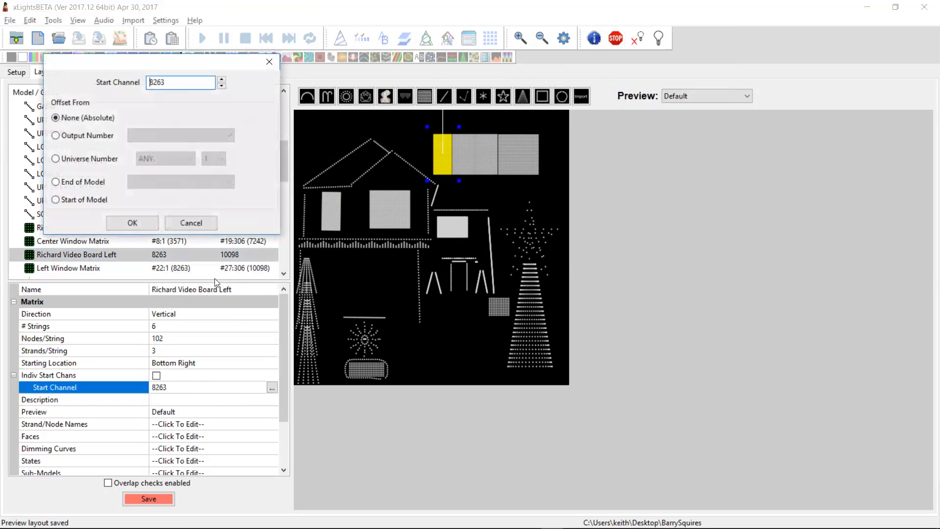
pyautogui.moveTo(181, 61); pyautogui.dragTo(532, 94)
pyautogui.doubleClick(520, 115)
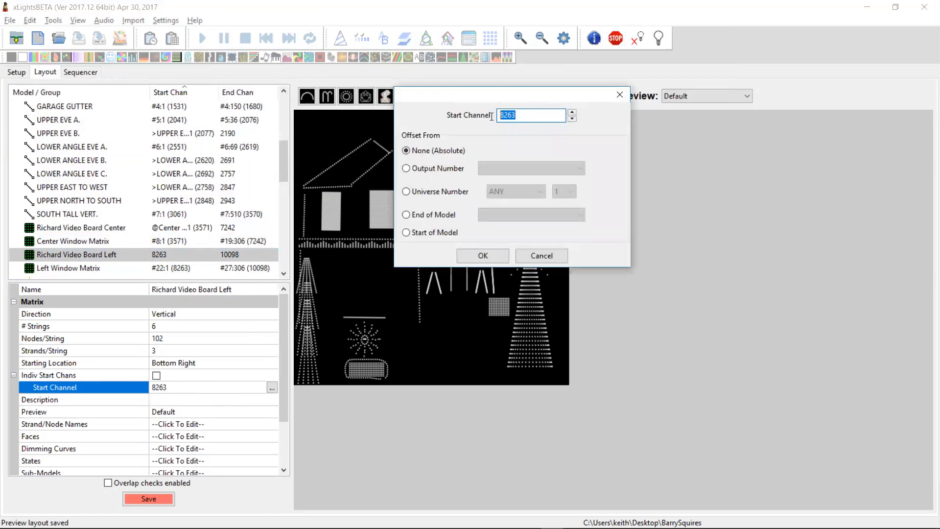
pyautogui.write('1')
pyautogui.click(445, 233)
pyautogui.click(504, 221)
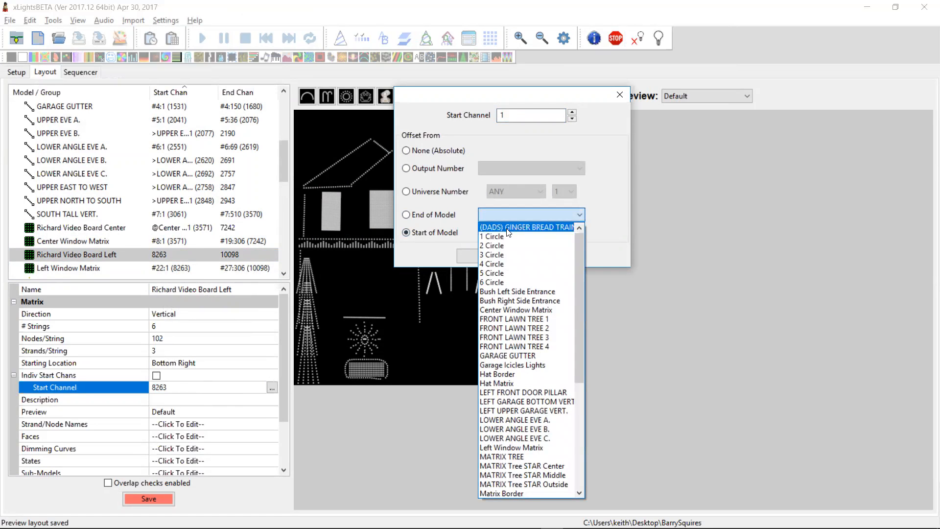
pyautogui.click(528, 447)
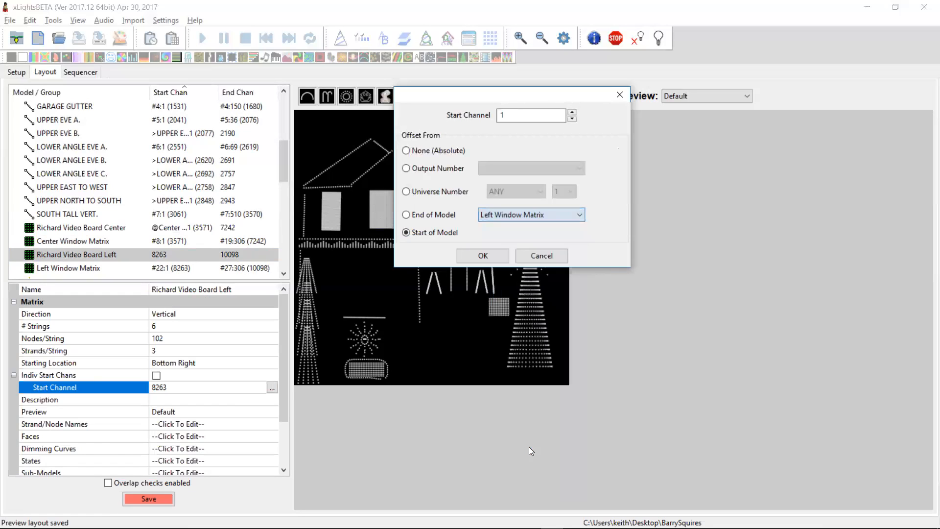
pyautogui.click(483, 256)
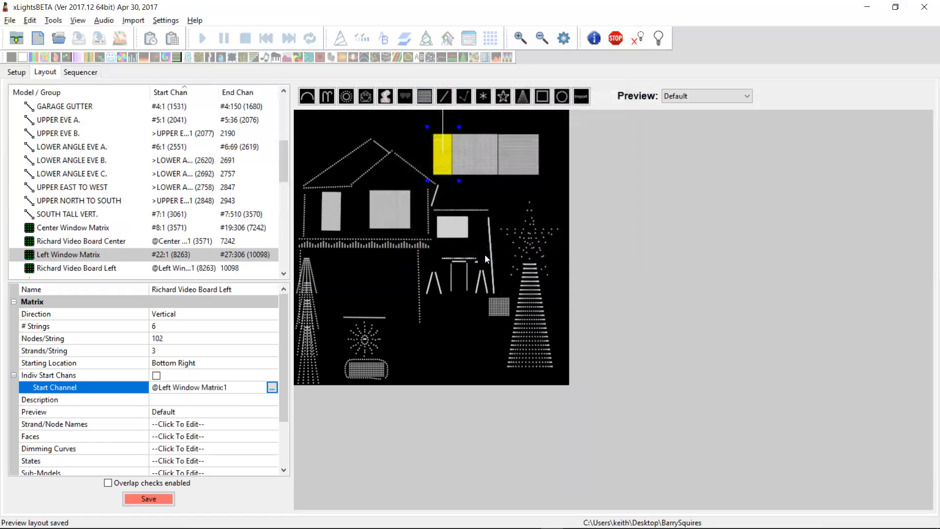
# Step: Set the FRONT LAWN TREE 1 model's start channel to #28:1
pyautogui.moveTo(179, 258)
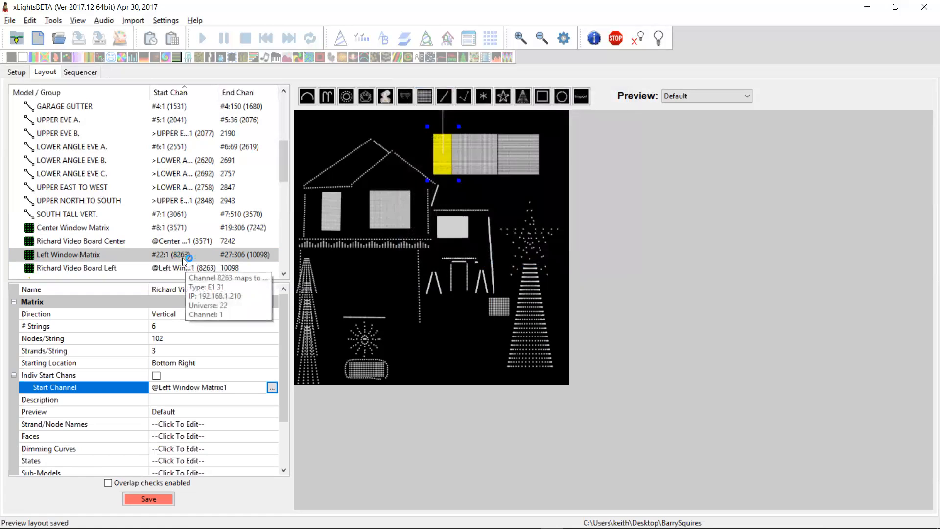
pyautogui.click(284, 274)
pyautogui.click(283, 274)
pyautogui.click(283, 274)
pyautogui.click(283, 275)
pyautogui.click(284, 274)
pyautogui.click(284, 275)
pyautogui.click(284, 274)
pyautogui.click(284, 274)
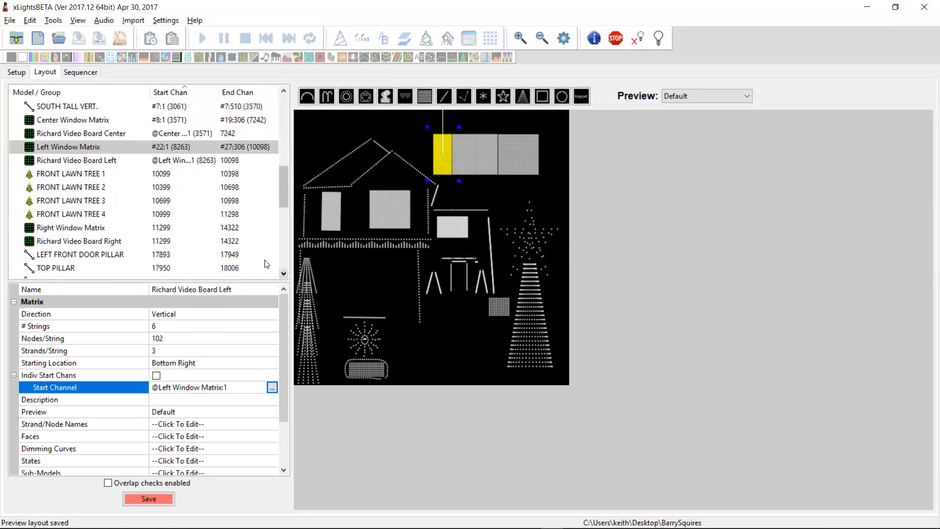
pyautogui.click(212, 175)
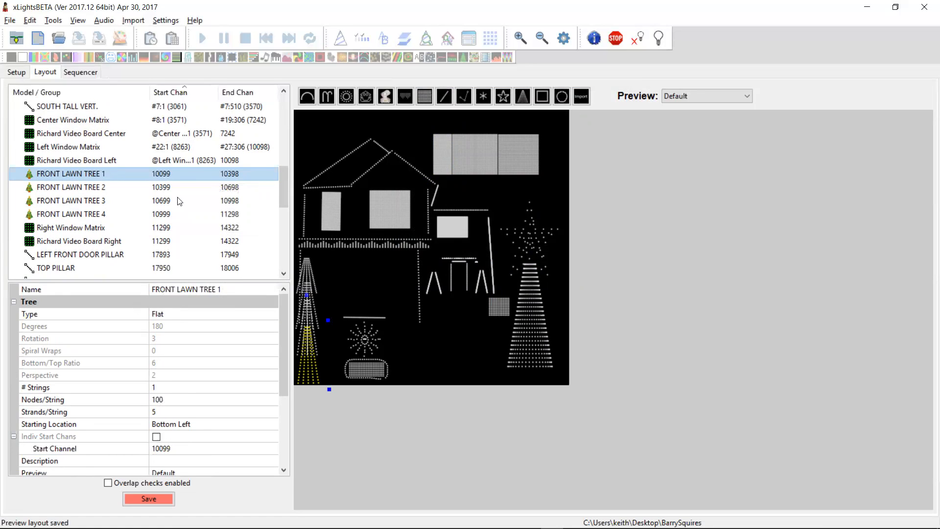
pyautogui.moveTo(176, 176)
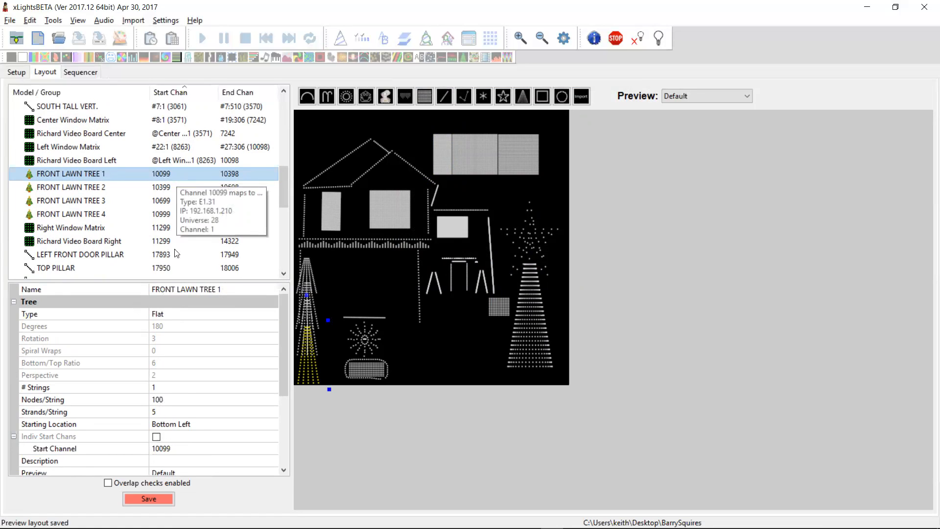
pyautogui.click(180, 448)
pyautogui.write('#28:1')
pyautogui.press('Return')
# Step: Set the FRONT LAWN TREE 2 model's start channel to #29:1
pyautogui.click(181, 185)
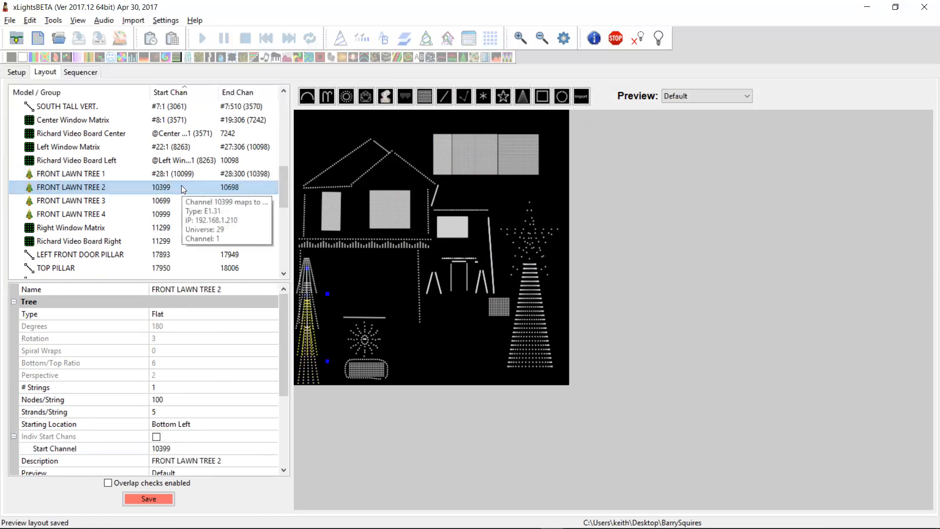
pyautogui.click(183, 447)
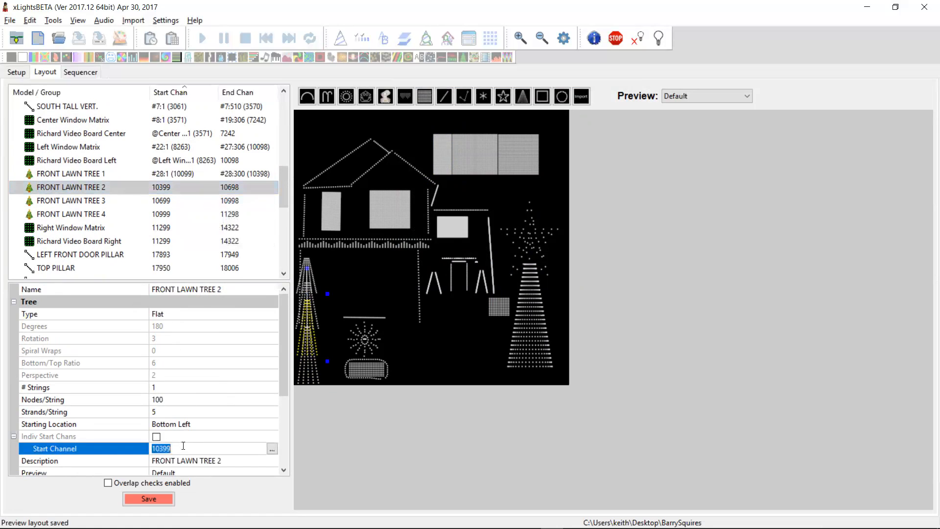
pyautogui.write('#29')
pyautogui.press('Return')
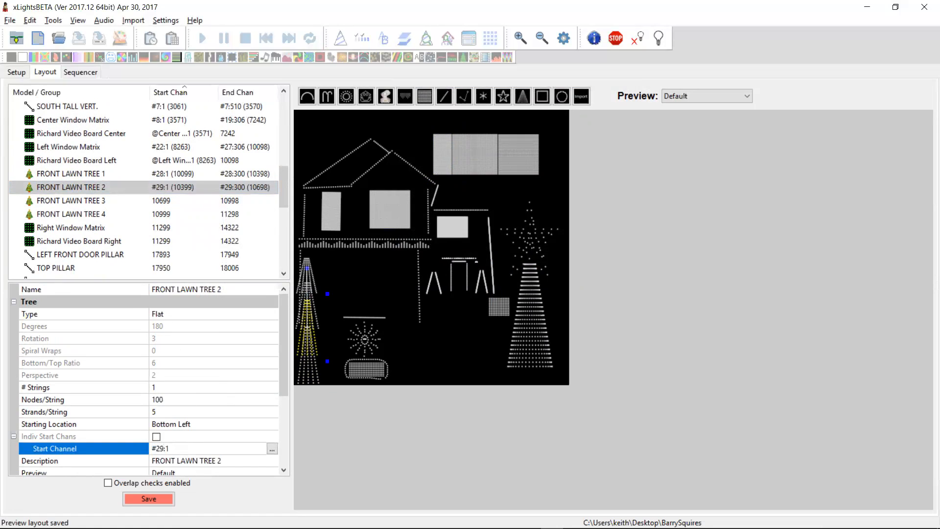
# Step: Set the FRONT LAWN TREE 3 model's start channel to #30:1
pyautogui.click(172, 202)
pyautogui.click(180, 449)
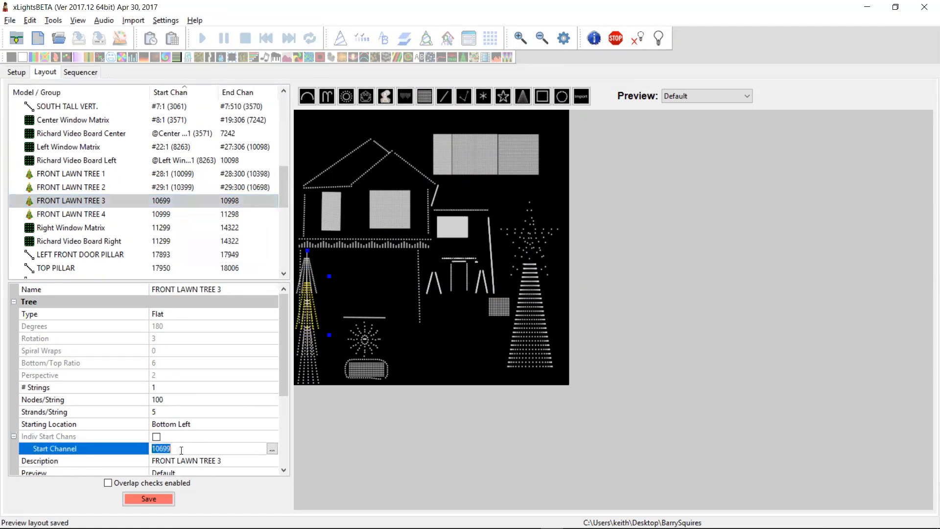
pyautogui.write('#30:1')
pyautogui.press('Return')
# Step: Set the FRONT LAWN TREE 4 model's start channel to #31:1
pyautogui.click(175, 214)
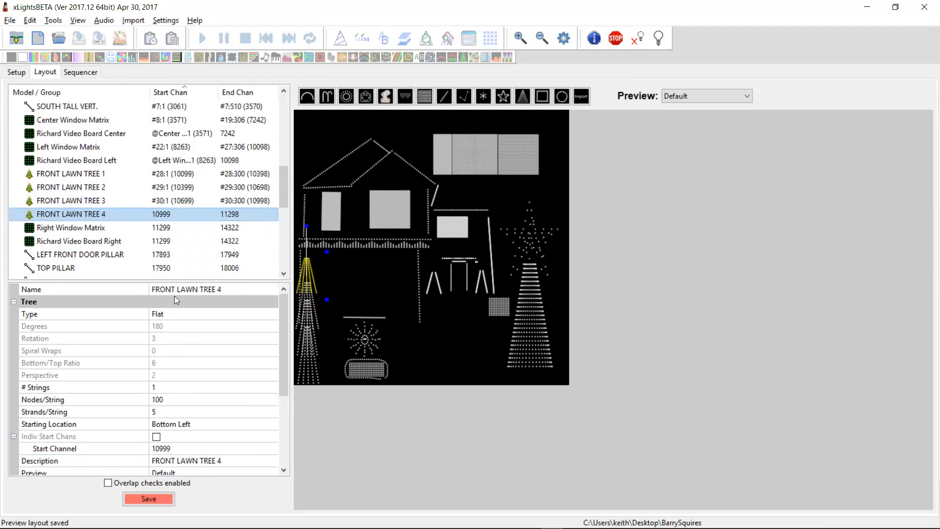
pyautogui.moveTo(179, 214)
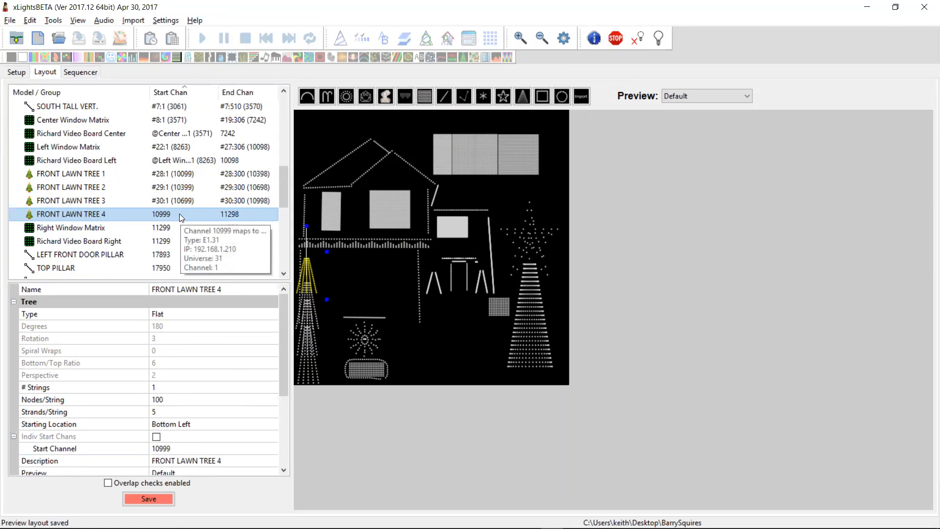
pyautogui.click(170, 449)
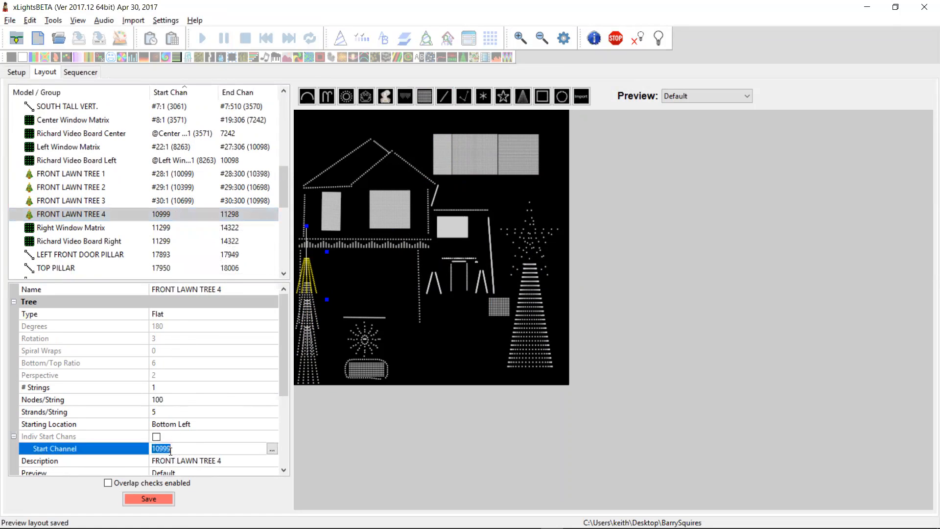
pyautogui.write('#31:1')
pyautogui.press('Return')
# Step: Set the Right Window Matrix model's start channel to #32:1
pyautogui.click(167, 228)
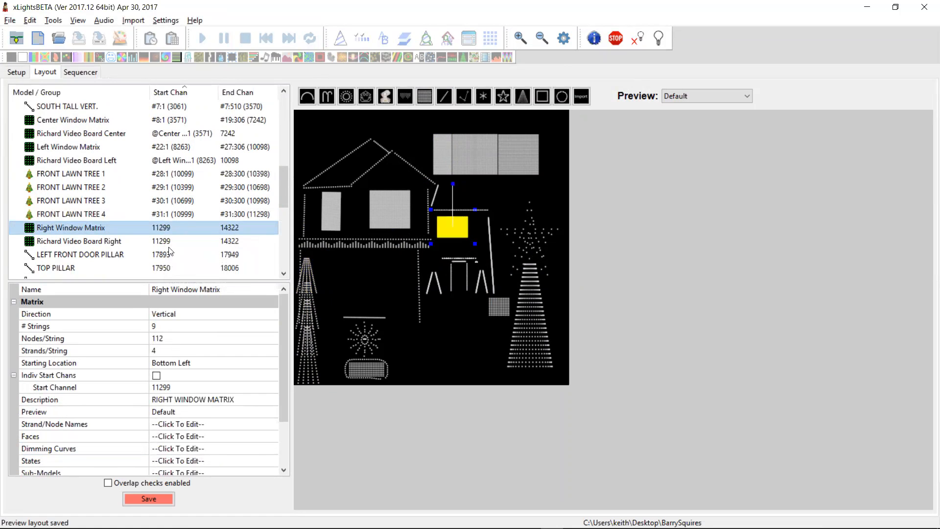
pyautogui.moveTo(171, 232)
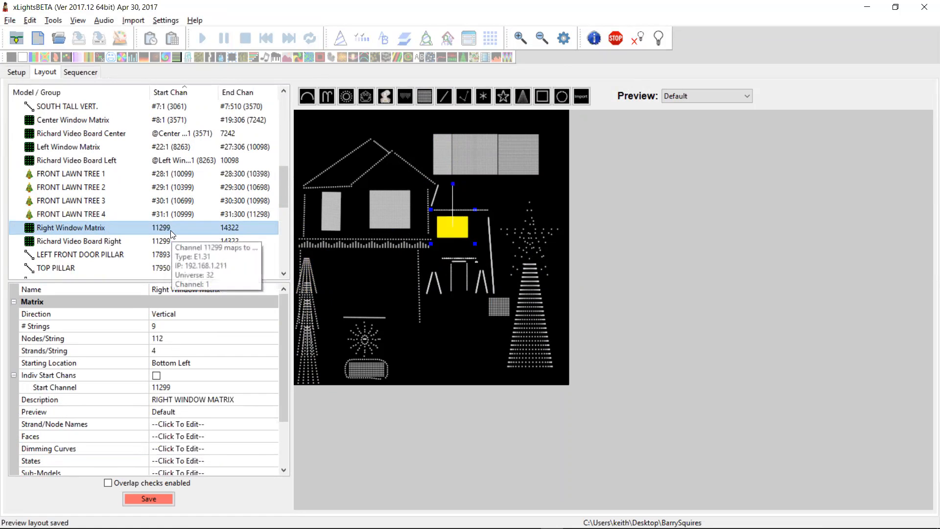
pyautogui.click(182, 386)
pyautogui.write('#32:1')
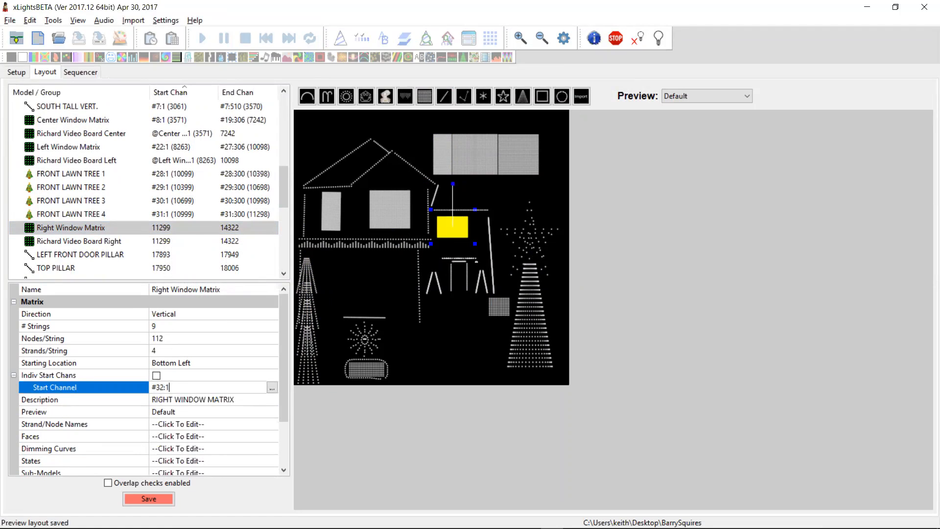
pyautogui.press('Return')
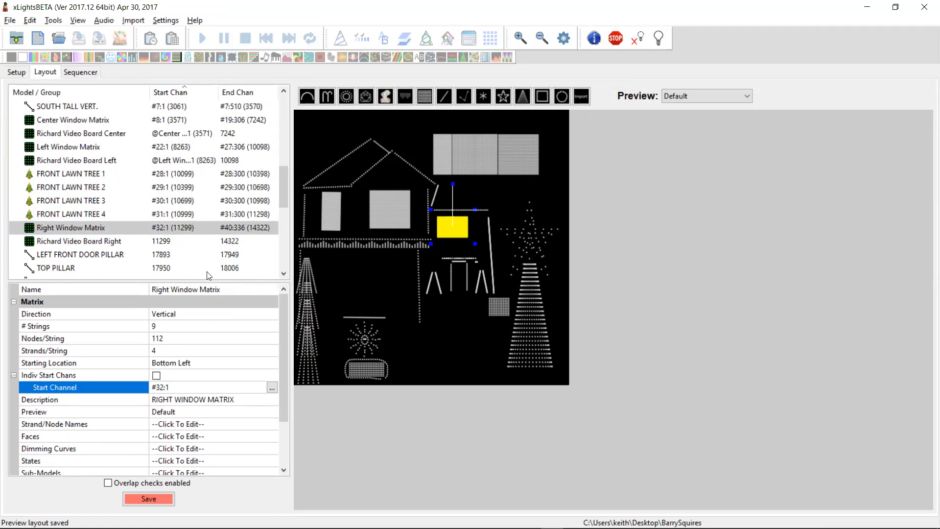
# Step: Offset the Video Board Right matrix's start channel from the start of the Right Window Matrix model
pyautogui.click(177, 241)
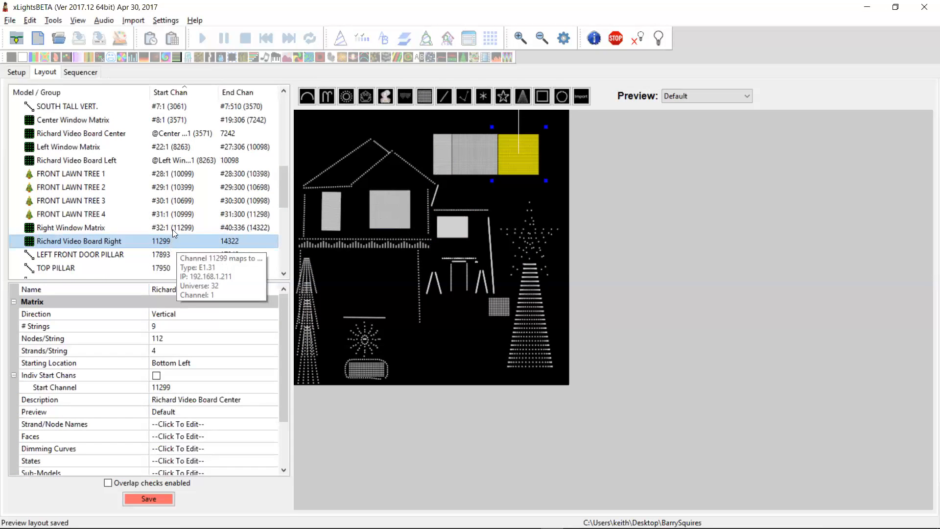
pyautogui.click(172, 228)
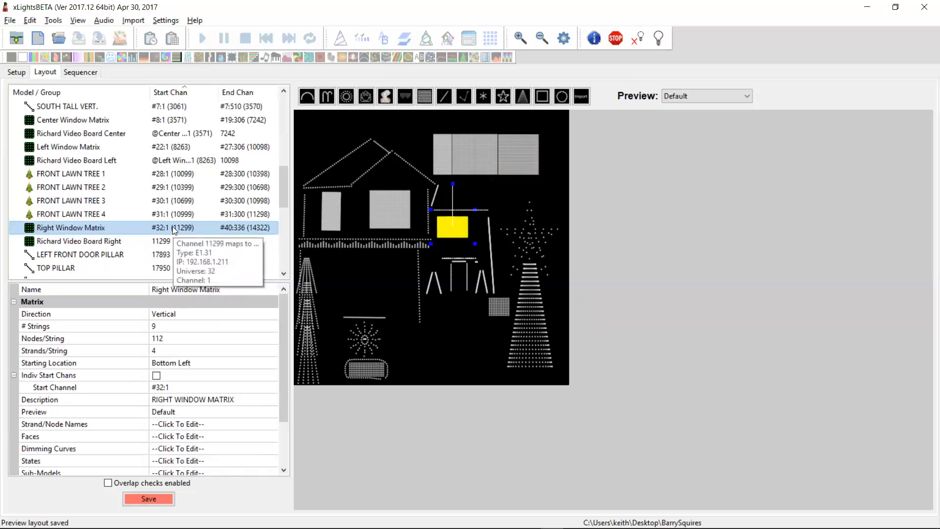
pyautogui.click(165, 243)
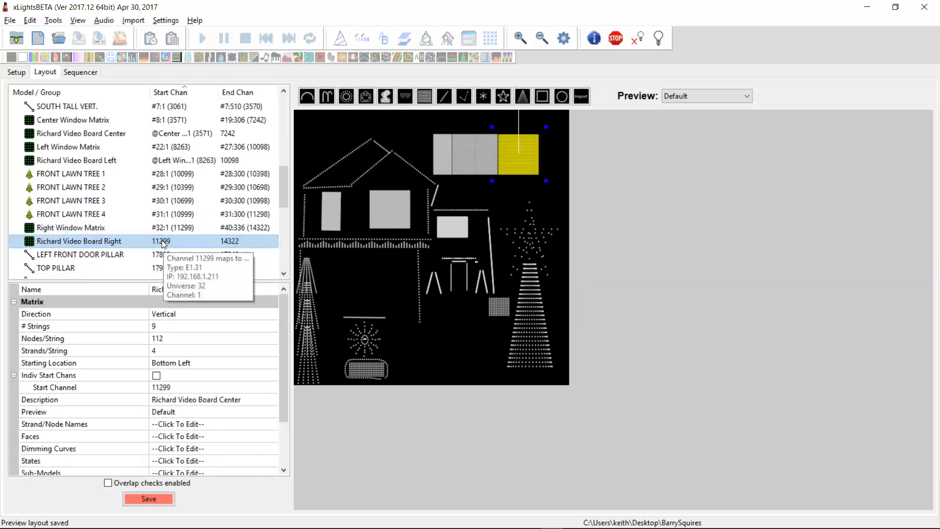
pyautogui.click(270, 388)
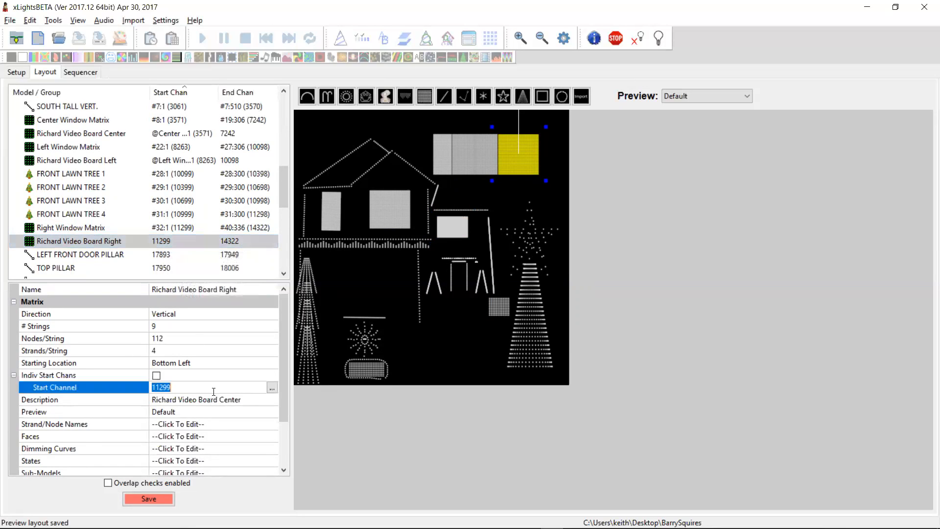
pyautogui.click(271, 388)
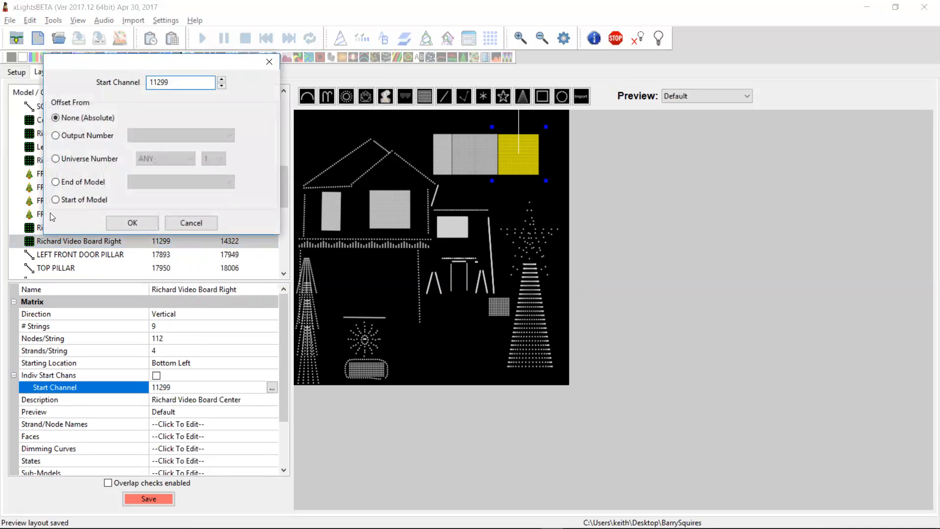
pyautogui.click(68, 198)
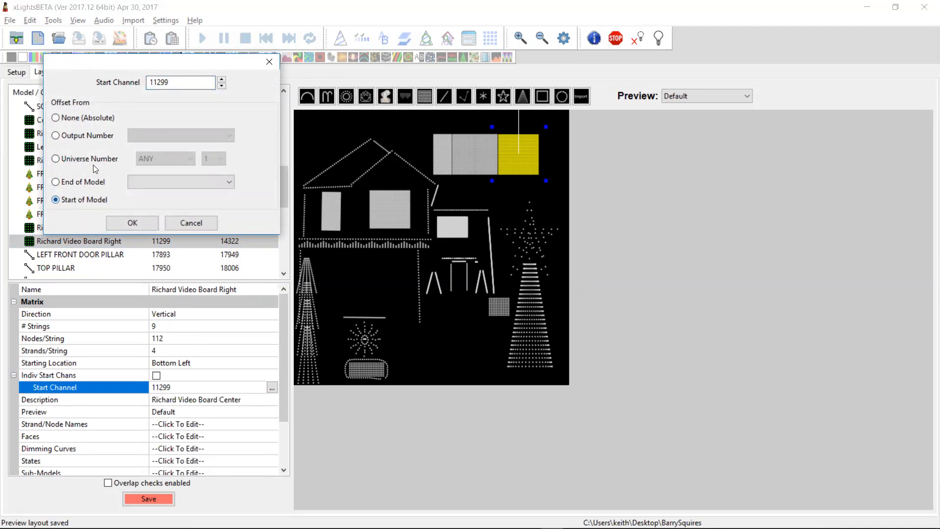
pyautogui.moveTo(128, 65); pyautogui.dragTo(349, 74)
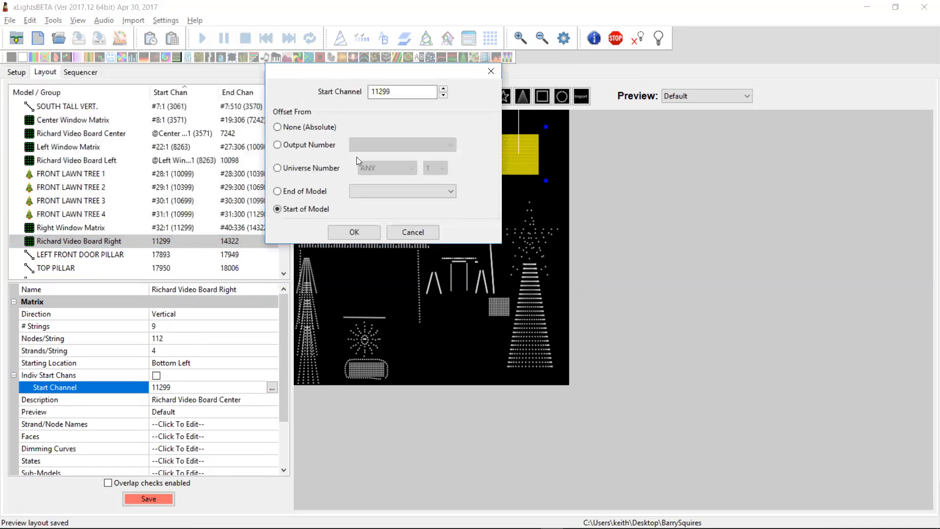
pyautogui.click(395, 191)
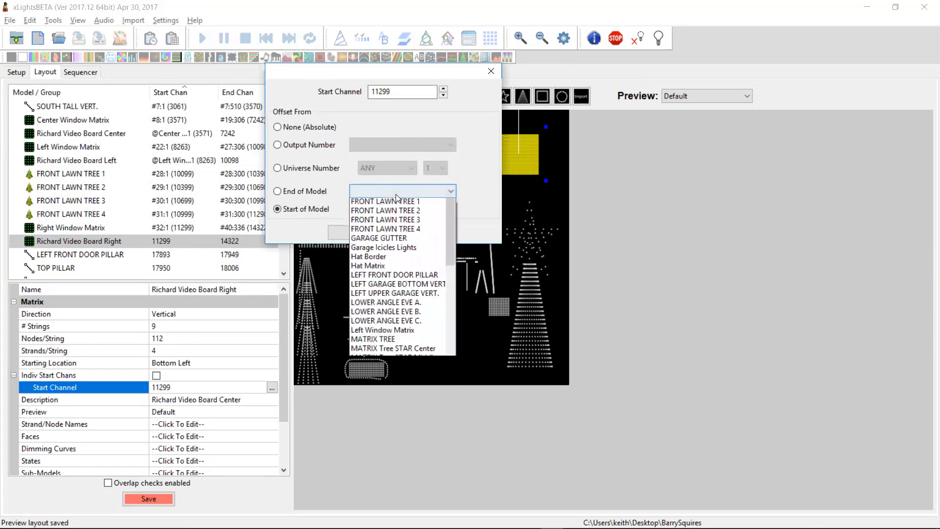
pyautogui.scroll(-4, 372, 452)
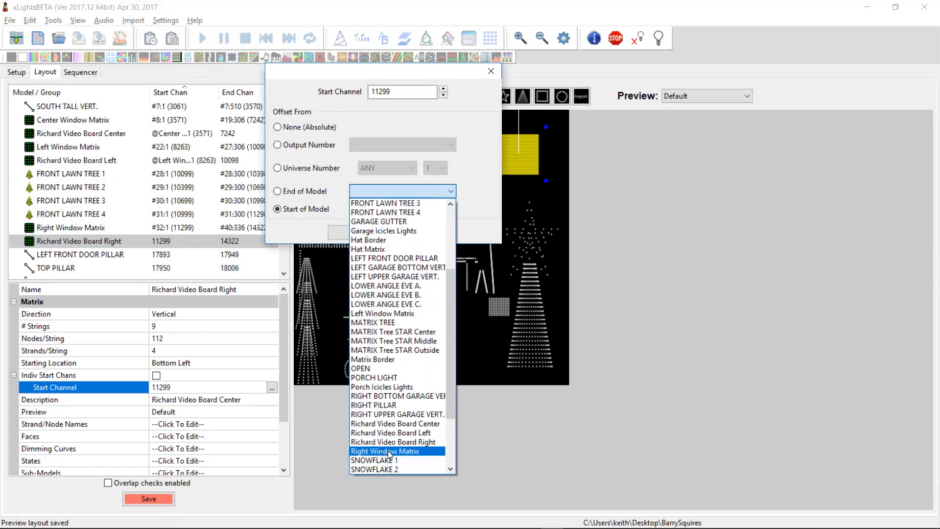
pyautogui.click(387, 450)
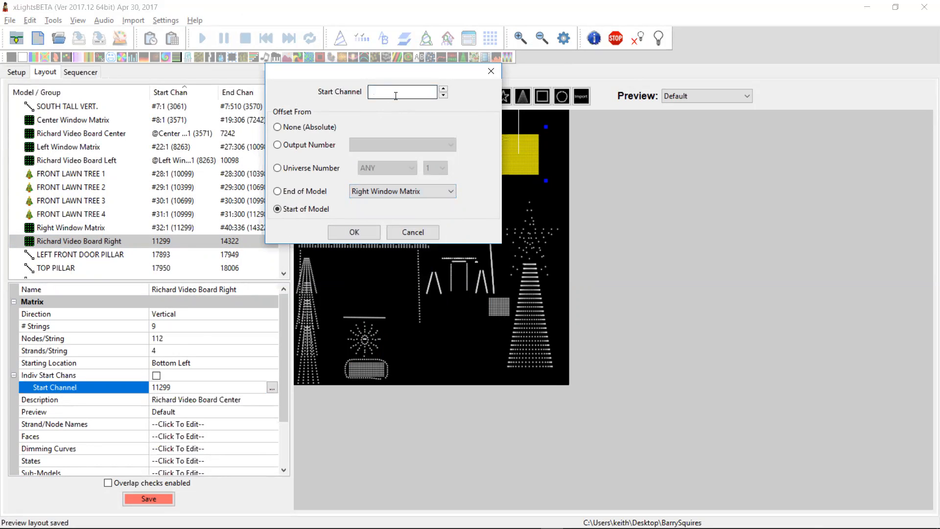
pyautogui.moveTo(396, 92); pyautogui.dragTo(367, 93)
pyautogui.click(339, 233)
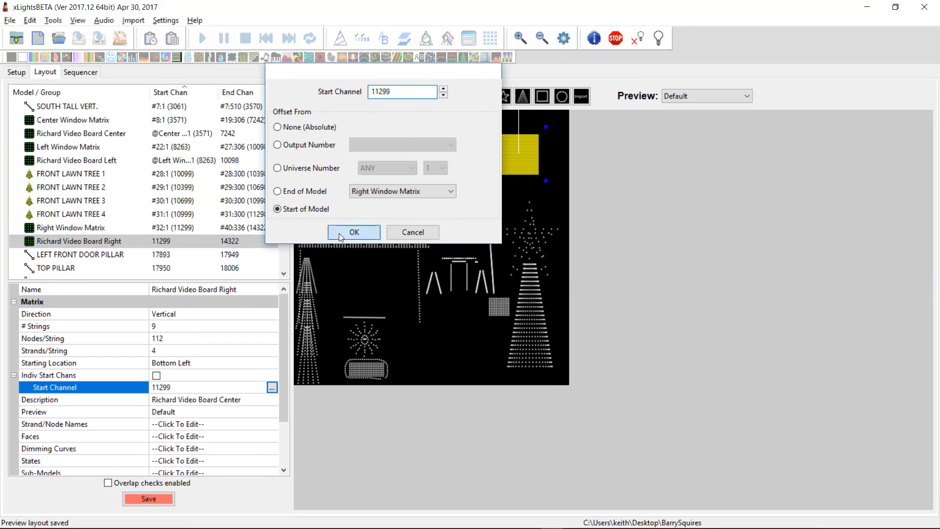
# Step: Correct the channel offset in the Video Board Right matrix's Right Window Matrix reference to 1
pyautogui.moveTo(163, 240)
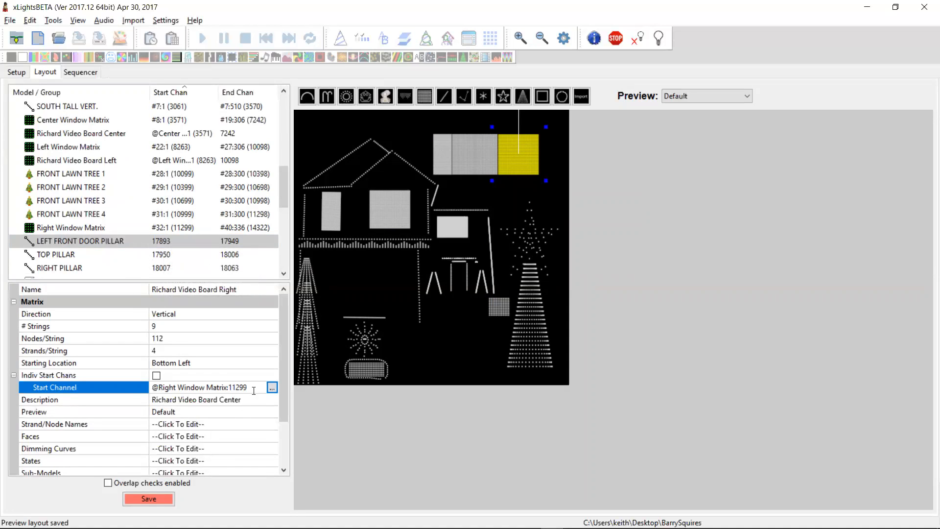
pyautogui.moveTo(233, 387); pyautogui.dragTo(257, 388)
pyautogui.press('BackSpace')
pyautogui.press('Return')
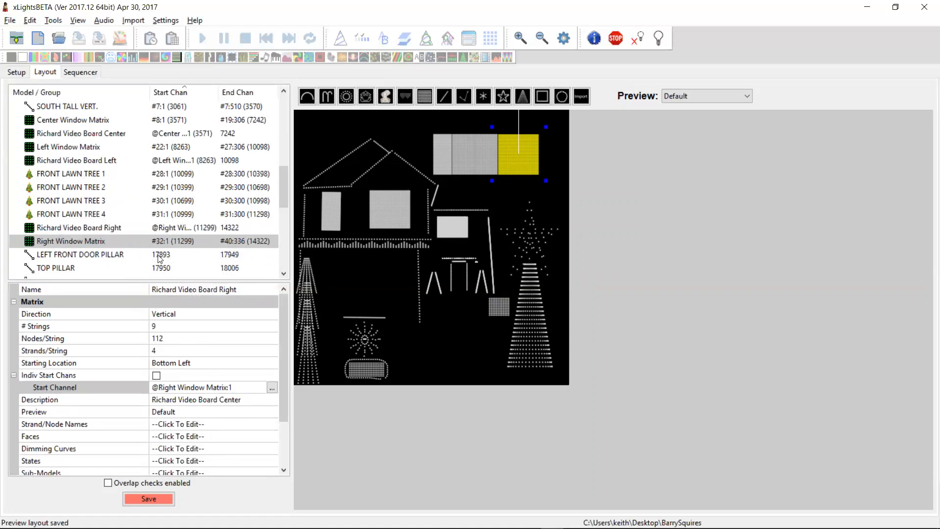
pyautogui.moveTo(215, 227)
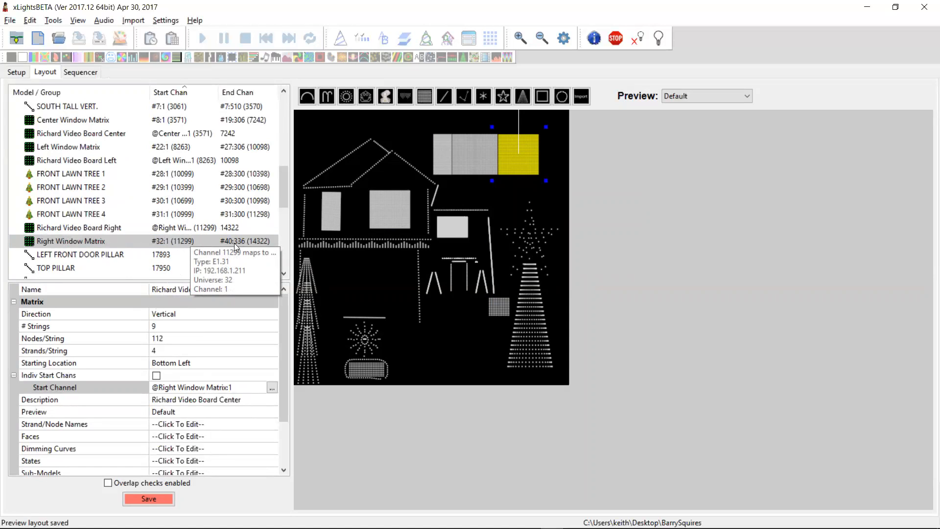
# Step: Set the LEFT FRONT DOOR PILLAR model's start channel to #48:1
pyautogui.click(171, 255)
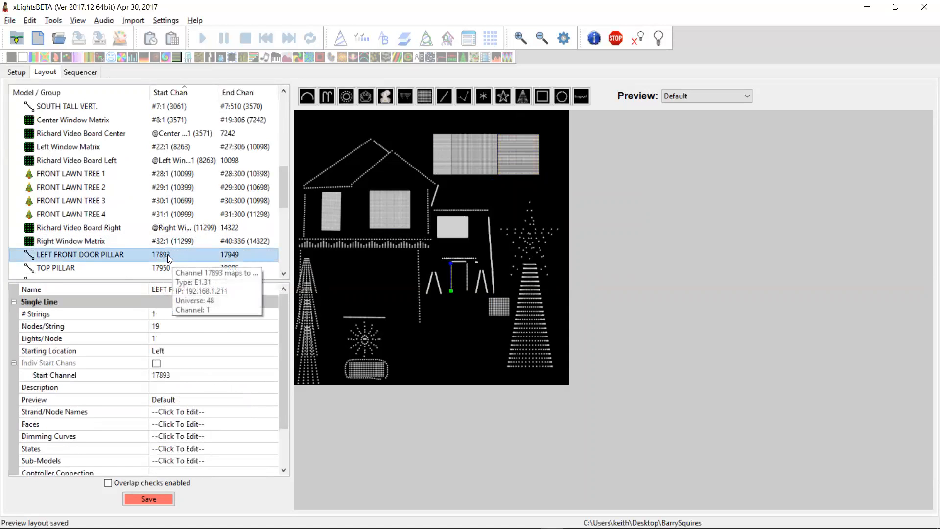
pyautogui.click(181, 375)
pyautogui.write('#48:1')
pyautogui.press('Return')
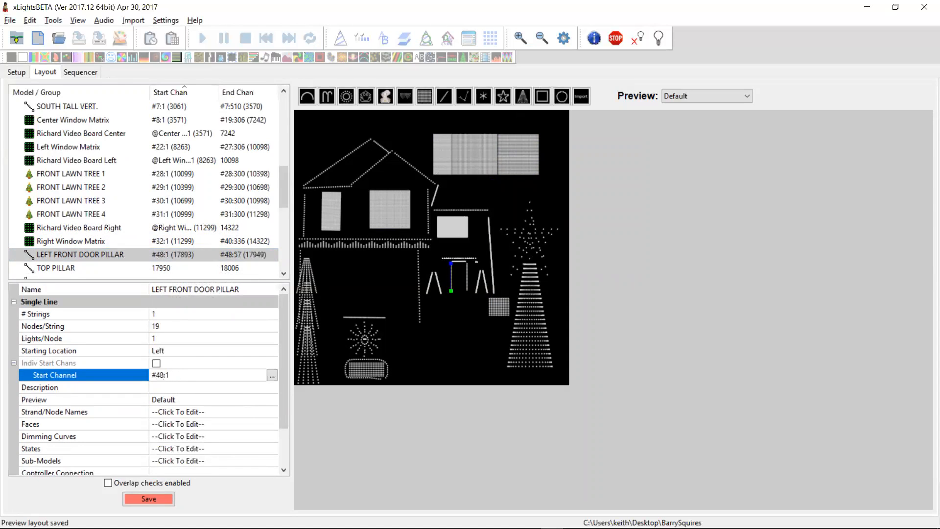
# Step: Set the TOP PILLAR model's start channel to 1, offset from the end of the LEFT FRONT DOOR PILLAR model
pyautogui.click(179, 270)
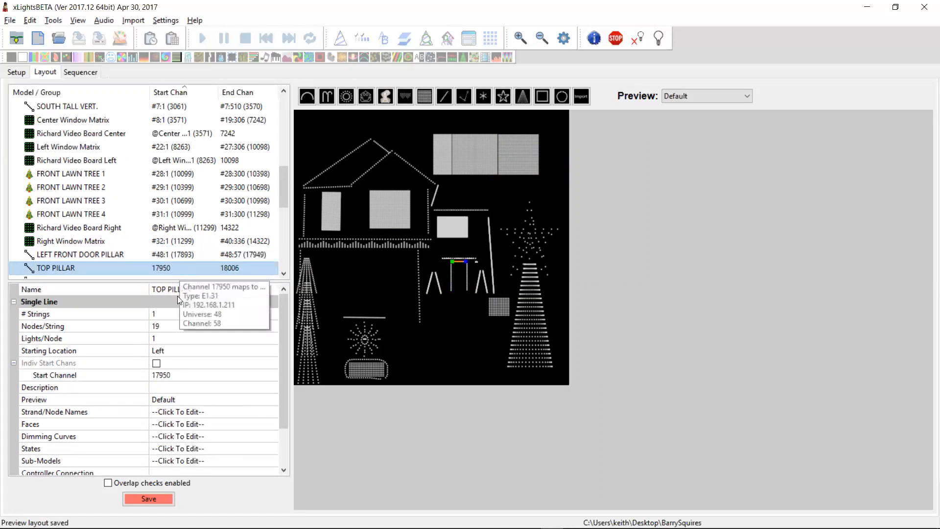
pyautogui.moveTo(177, 268)
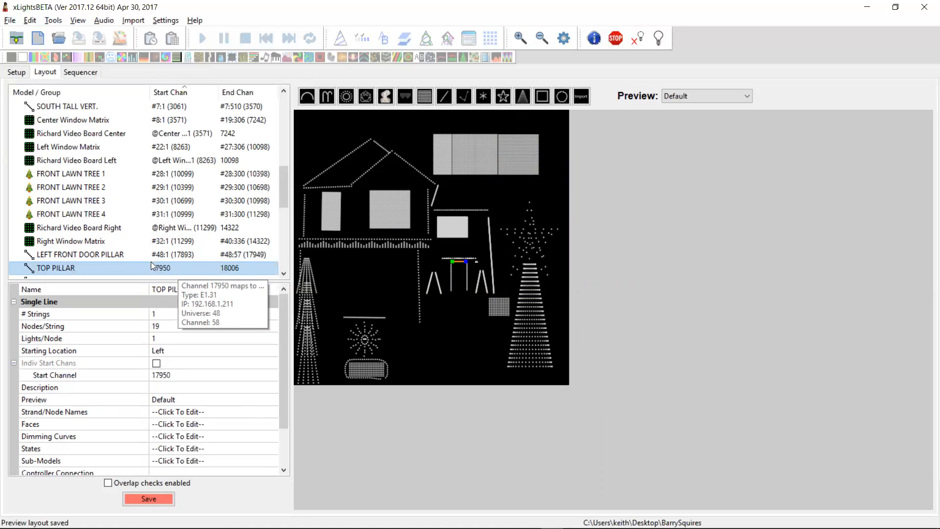
pyautogui.click(182, 375)
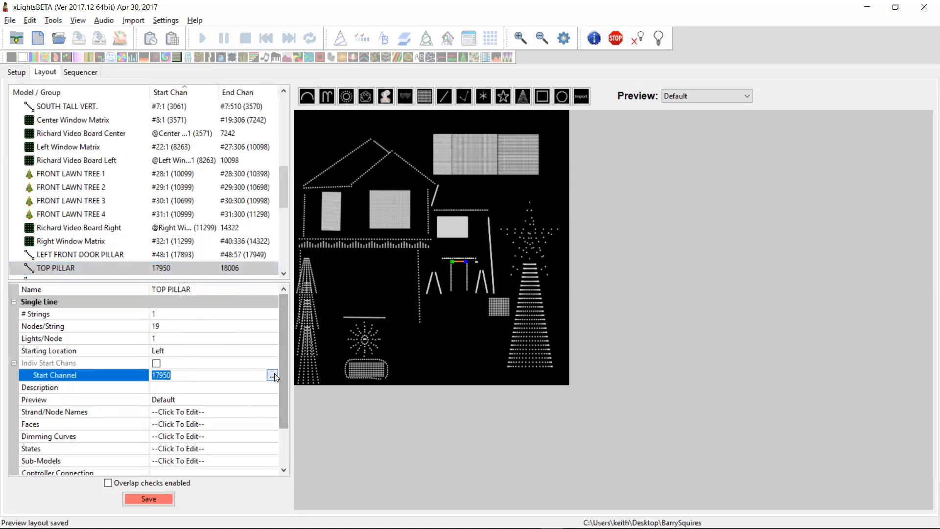
pyautogui.click(271, 376)
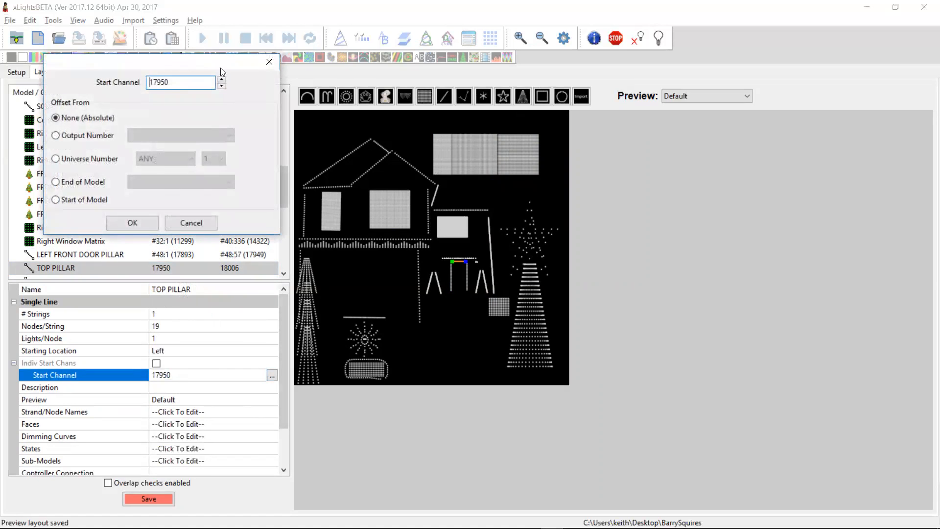
pyautogui.write('1')
pyautogui.click(443, 231)
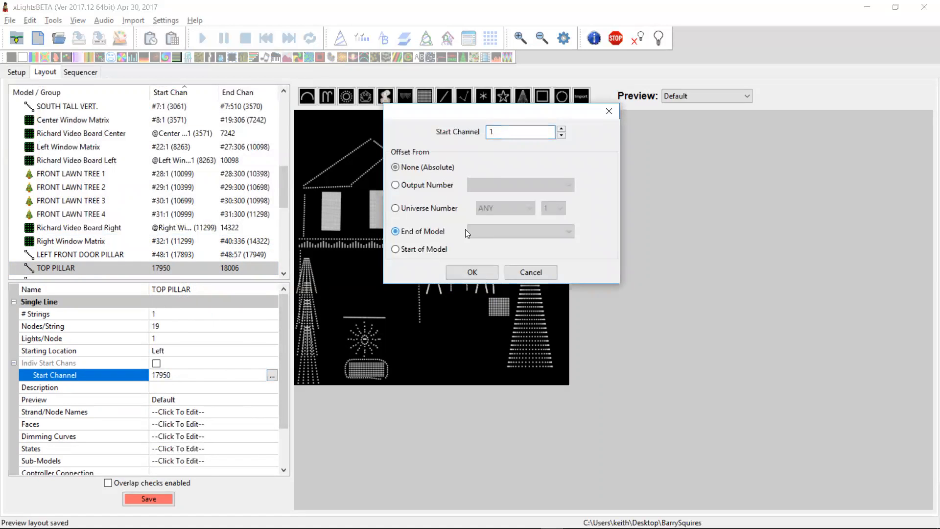
pyautogui.click(491, 230)
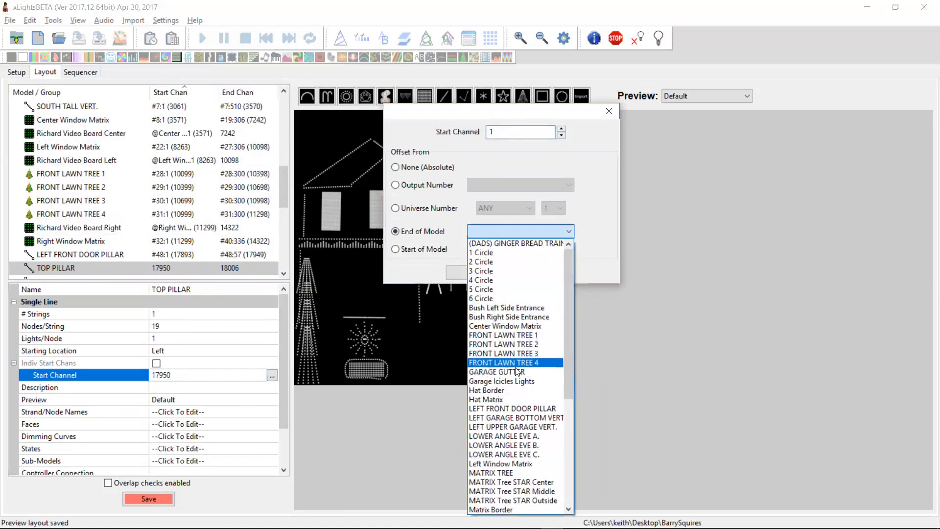
pyautogui.click(525, 408)
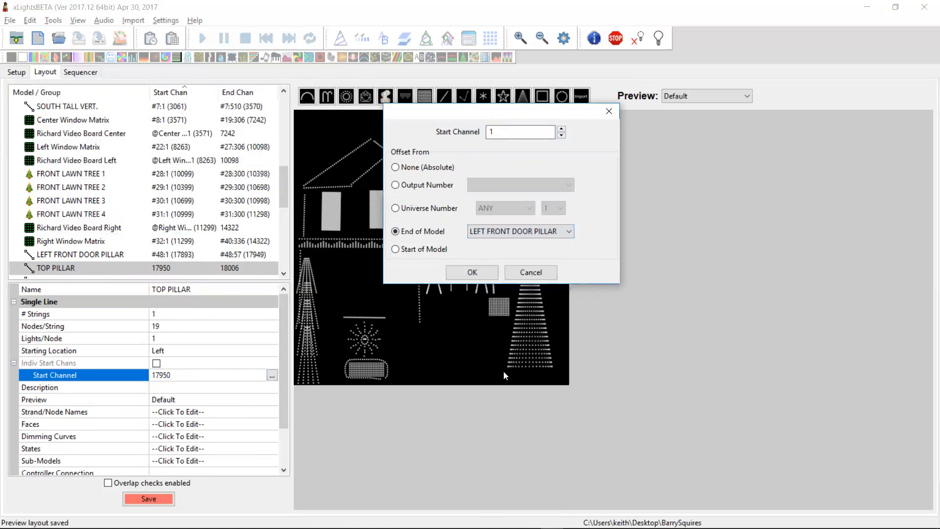
pyautogui.click(471, 270)
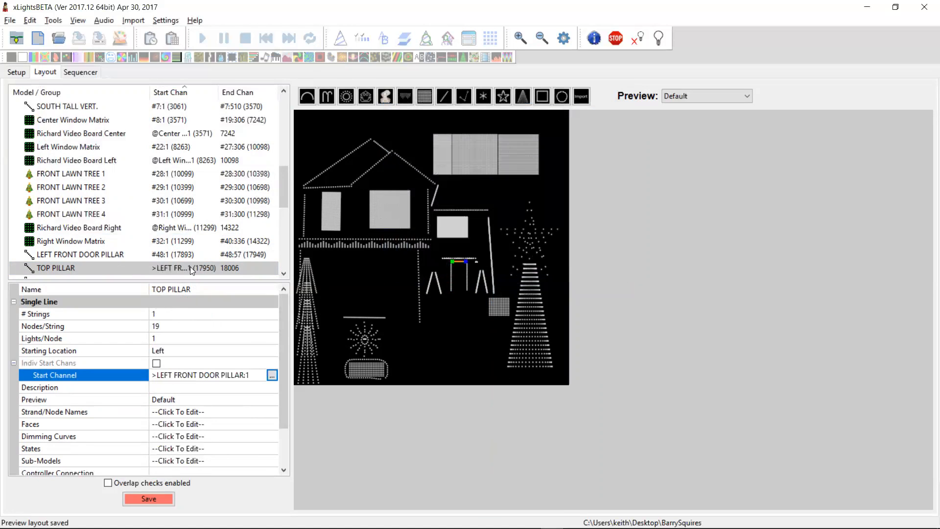
# Step: Set the RIGHT PILLAR model's start channel to 1, offset from the end of the TOP PILLAR model
pyautogui.click(286, 274)
pyautogui.click(286, 273)
pyautogui.click(286, 273)
pyautogui.click(286, 273)
pyautogui.click(286, 274)
pyautogui.click(286, 274)
pyautogui.click(286, 273)
pyautogui.click(286, 273)
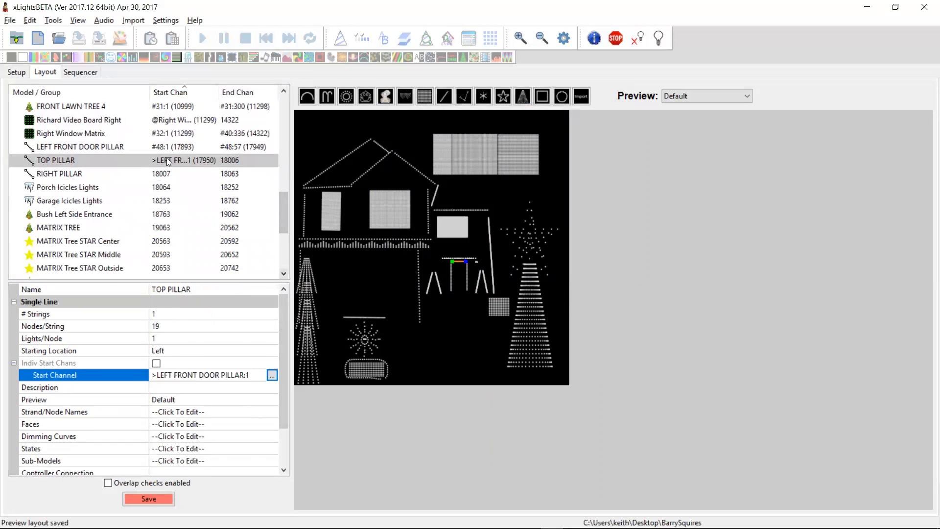
pyautogui.click(168, 174)
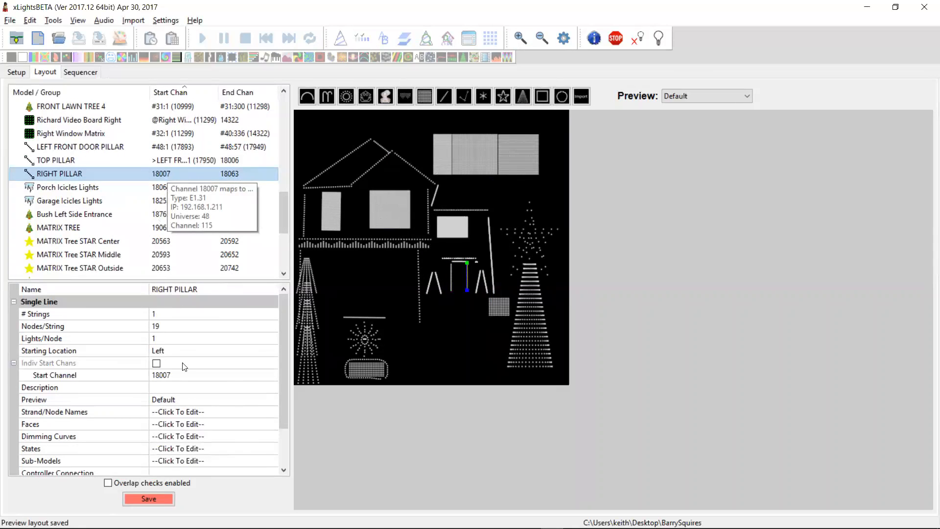
pyautogui.click(239, 376)
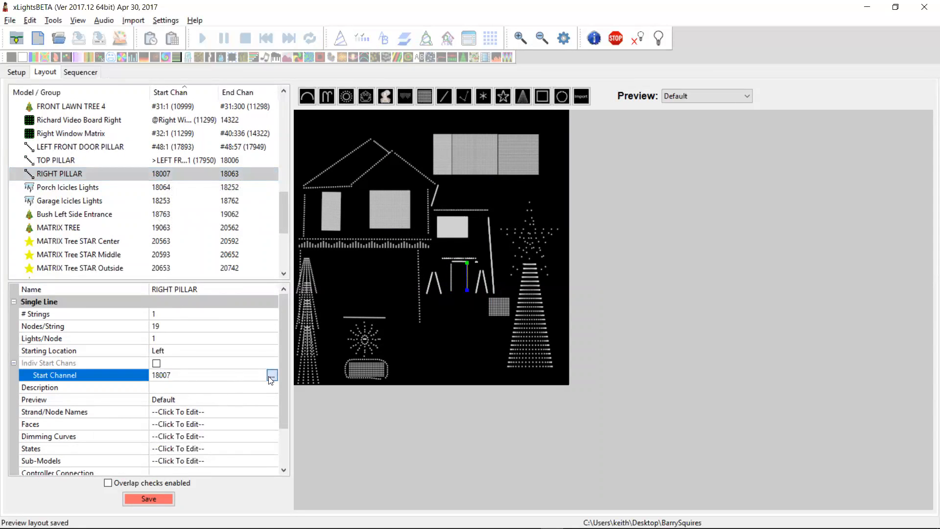
pyautogui.click(271, 375)
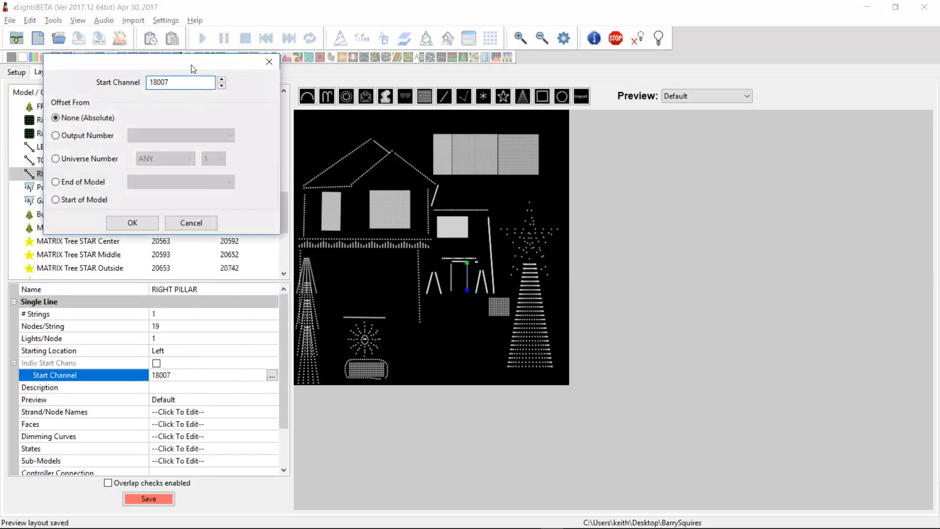
pyautogui.moveTo(448, 154); pyautogui.dragTo(415, 153)
pyautogui.write('1')
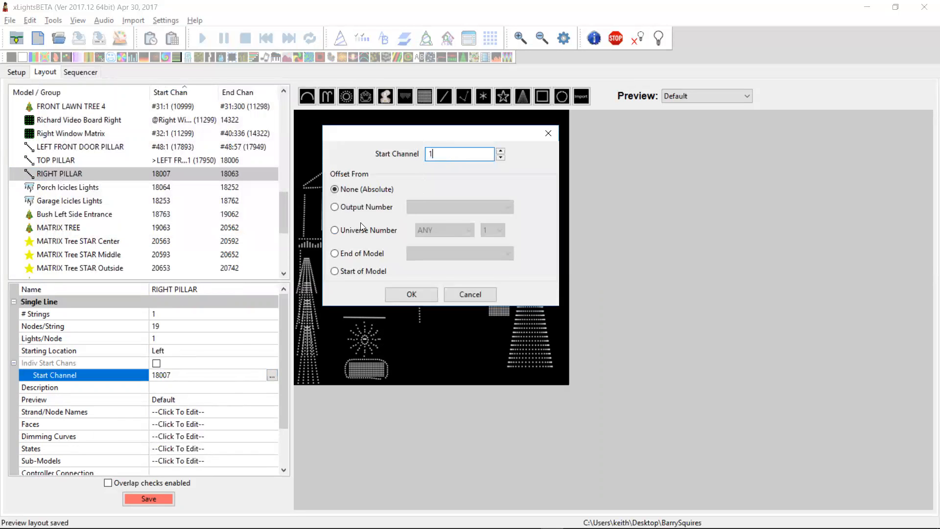
pyautogui.click(351, 254)
pyautogui.click(429, 253)
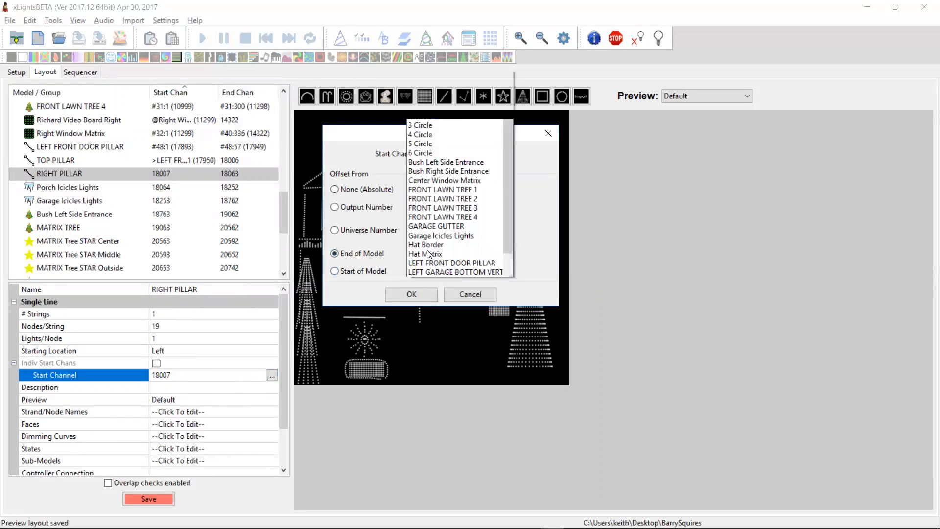
pyautogui.scroll(-5, 433, 253)
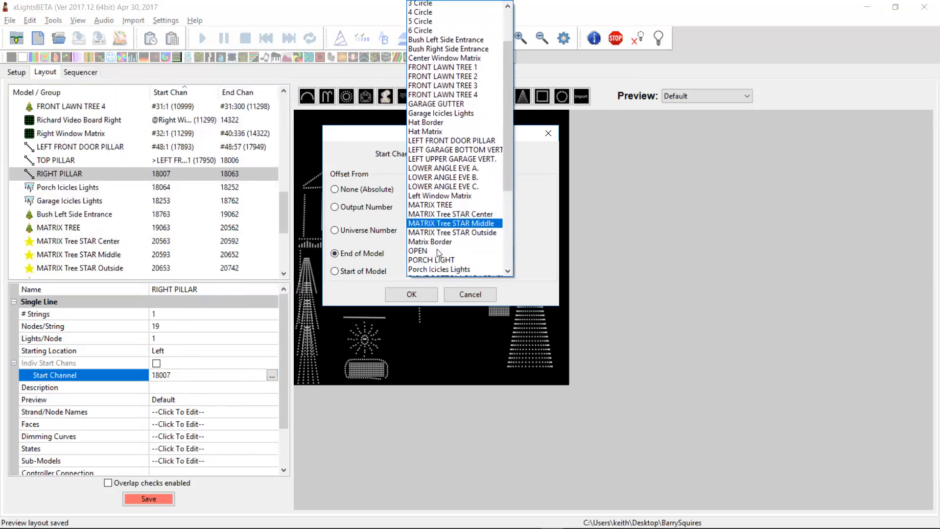
pyautogui.scroll(-2, 438, 249)
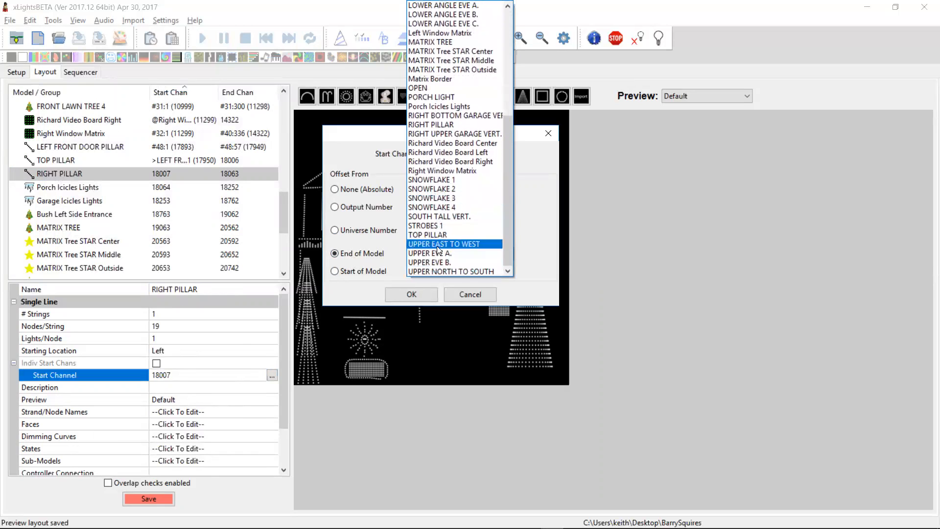
pyautogui.click(438, 235)
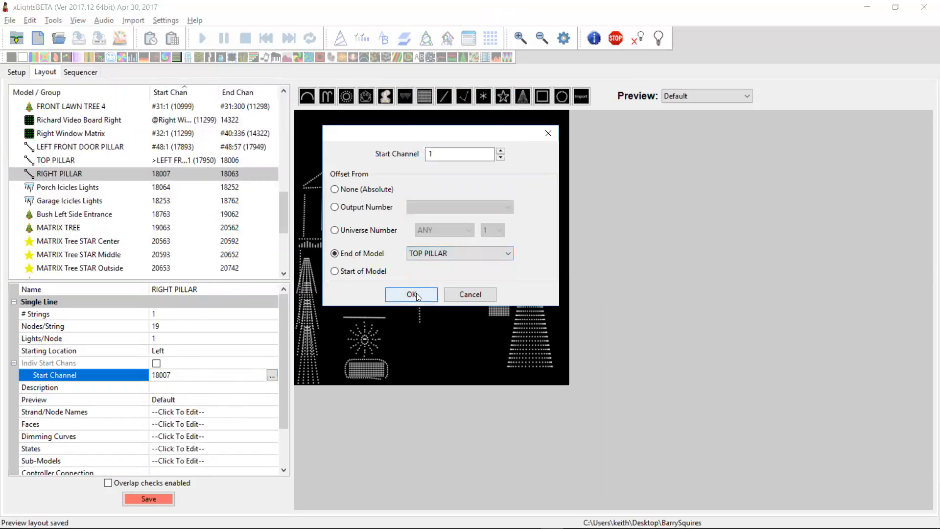
pyautogui.click(411, 294)
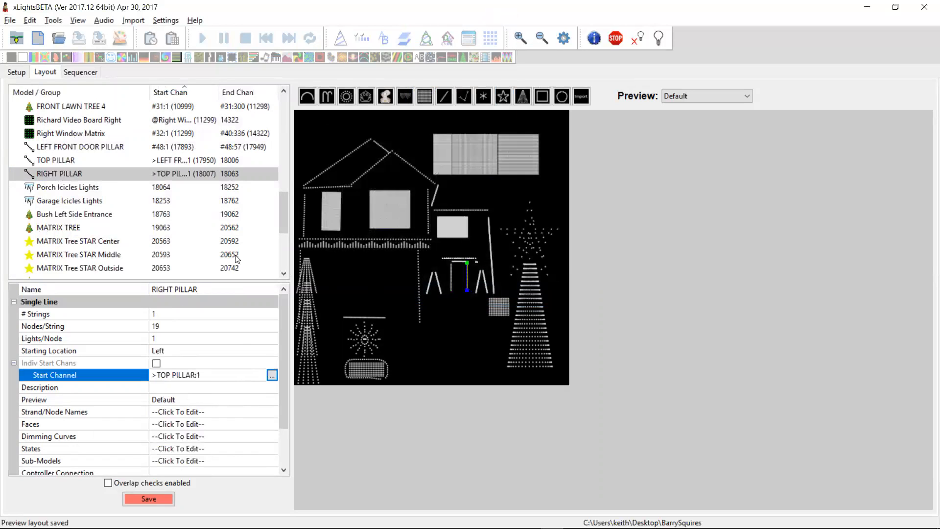
# Step: Set the Porch Icicles Lights model's start channel to #49:1
pyautogui.click(178, 188)
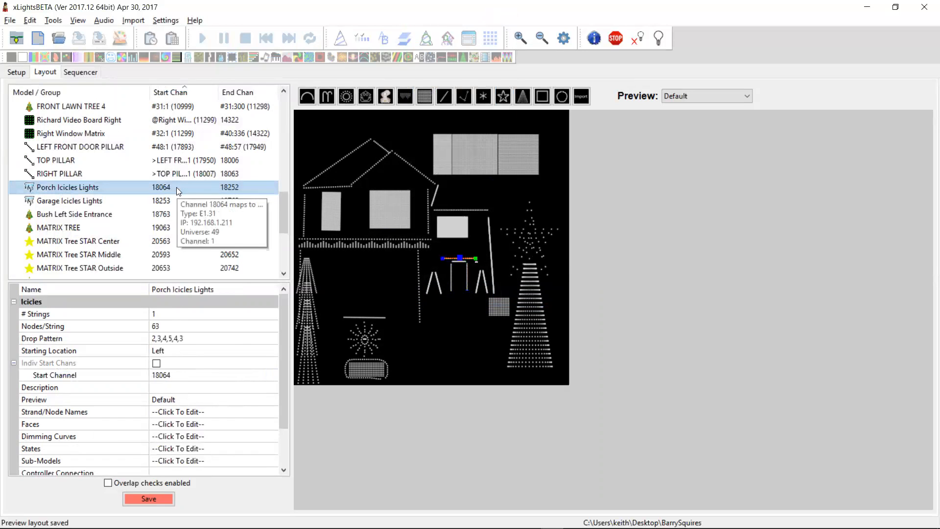
pyautogui.click(177, 375)
pyautogui.write('#49:1')
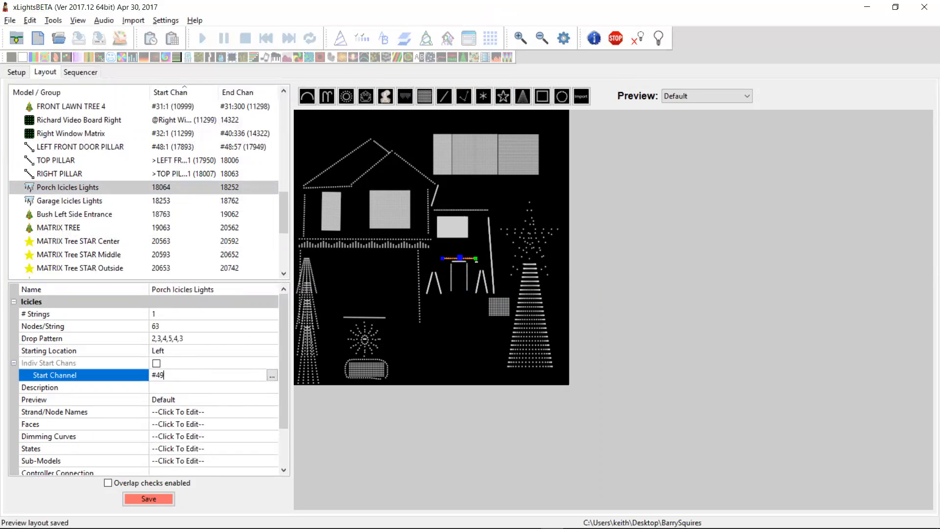
pyautogui.press('Return')
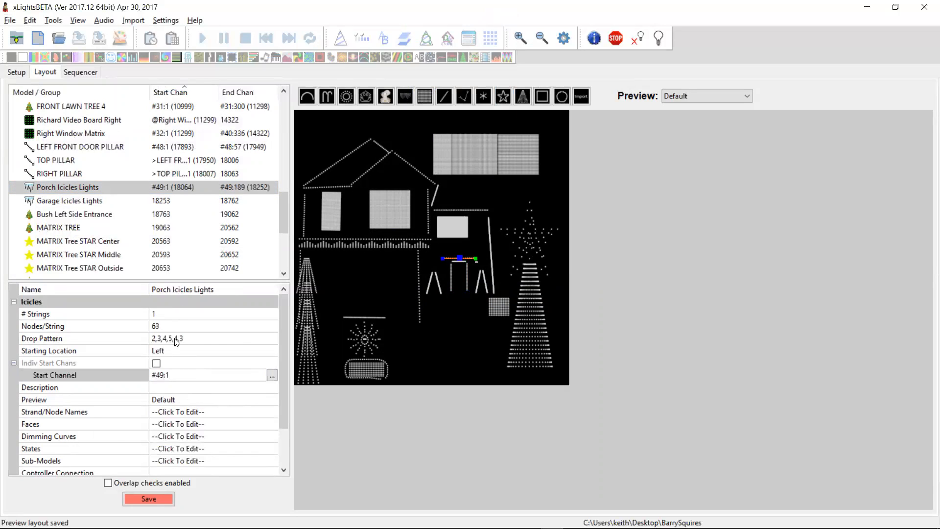
# Step: Set the Garage Icicles Lights model's start channel to #50:1
pyautogui.click(177, 201)
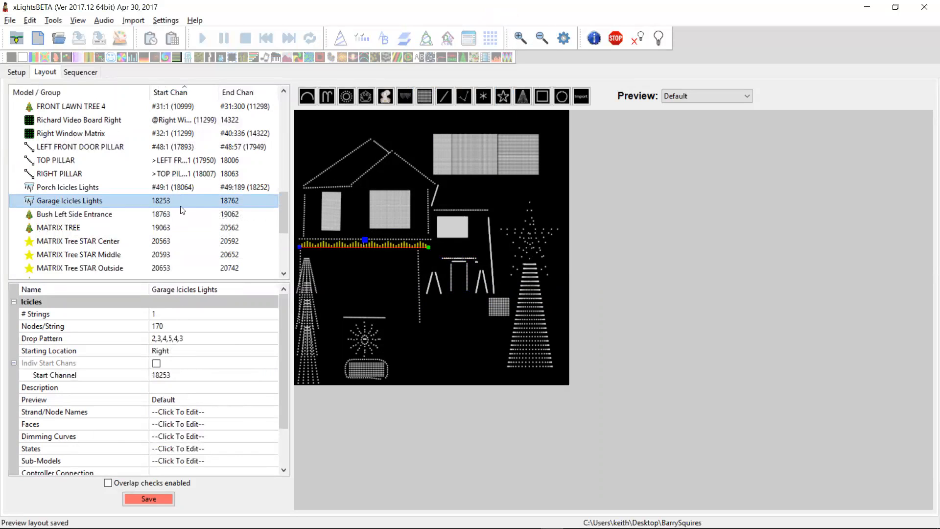
pyautogui.click(188, 374)
pyautogui.write('#50:1')
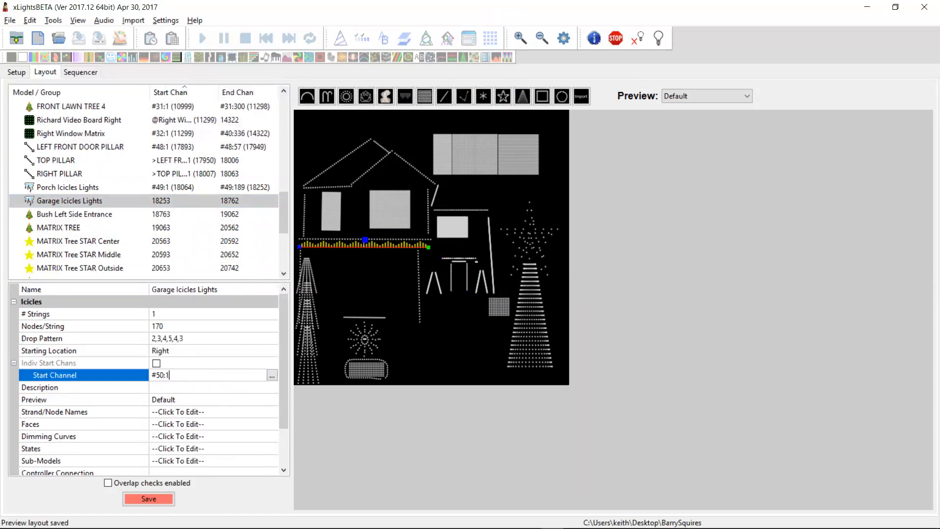
pyautogui.press('Return')
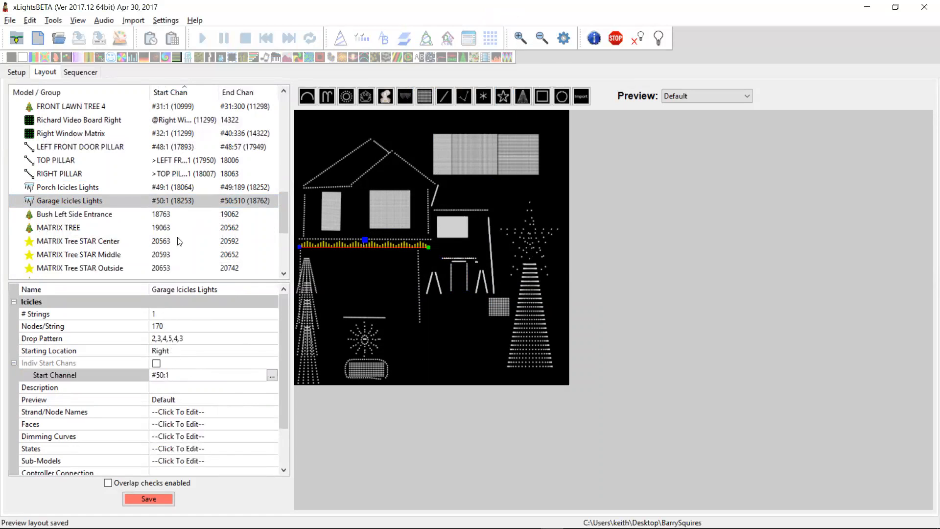
# Step: Set the Bush Left Side Entrance model's start channel to #50:1
pyautogui.click(167, 218)
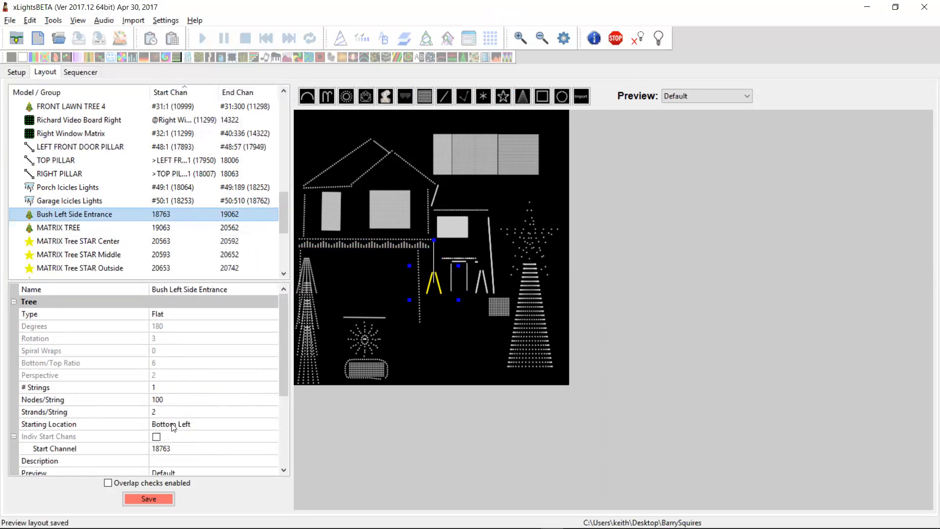
pyautogui.click(178, 400)
pyautogui.click(177, 448)
pyautogui.write('#50:1')
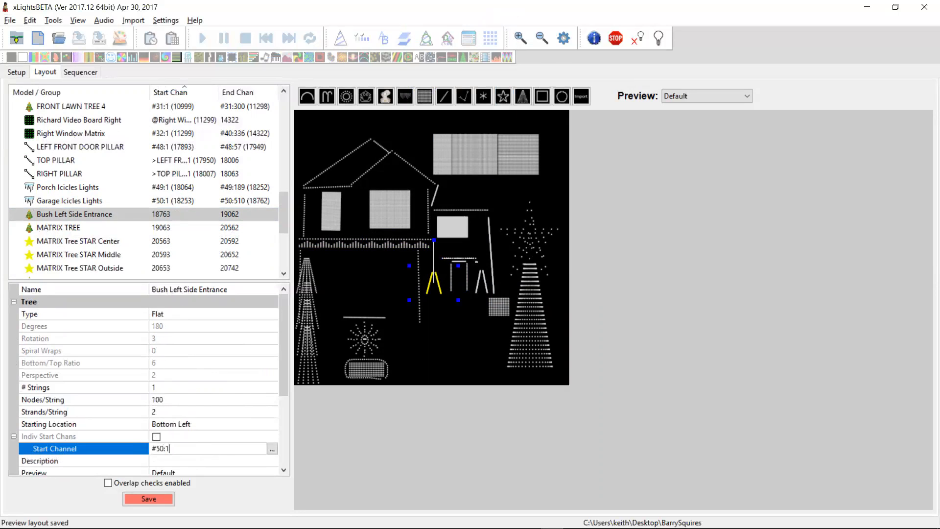
pyautogui.press('Return')
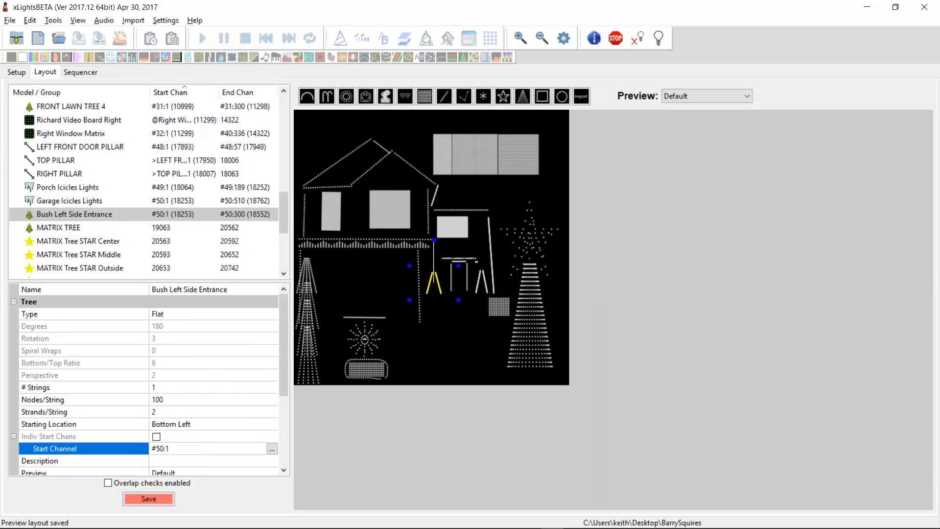
# Step: Correct the universe in the Bush Left Side Entrance model's start channel so it reads #51:1
pyautogui.click(160, 448)
pyautogui.hotkey('shift', 'Right')
pyautogui.write('1')
pyautogui.press('Return')
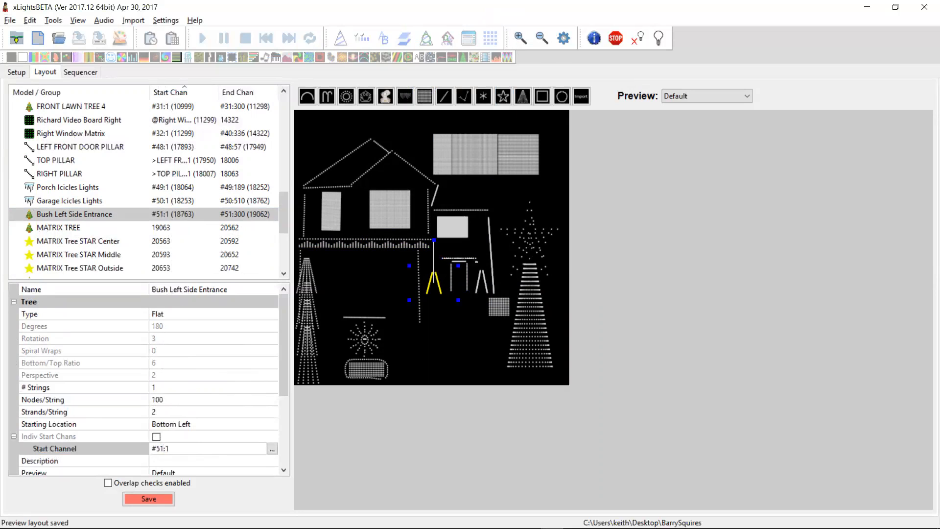
# Step: Set the MATRIX TREE model's start channel to #52:1
pyautogui.click(174, 228)
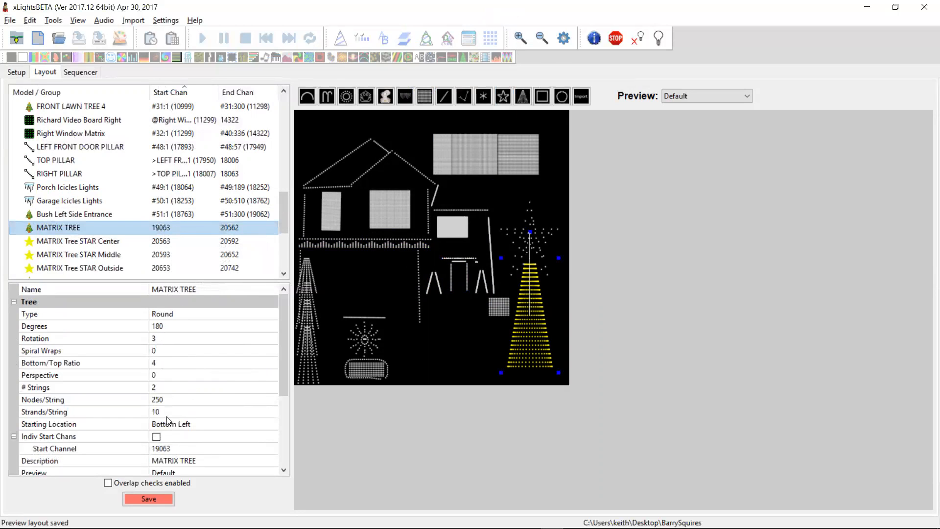
pyautogui.click(174, 448)
pyautogui.write('#52:1')
pyautogui.press('Return')
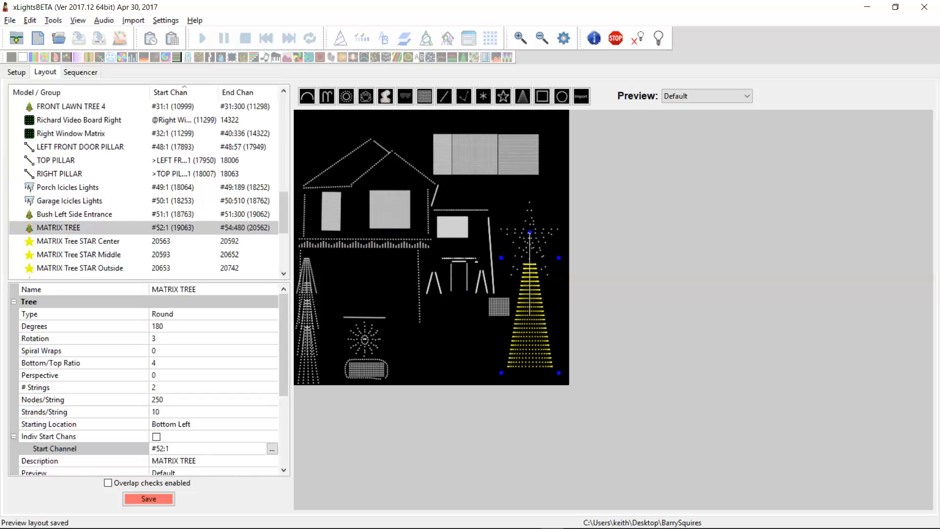
# Step: Set the MATRIX Tree STAR Center model's start channel to #55:1
pyautogui.click(170, 241)
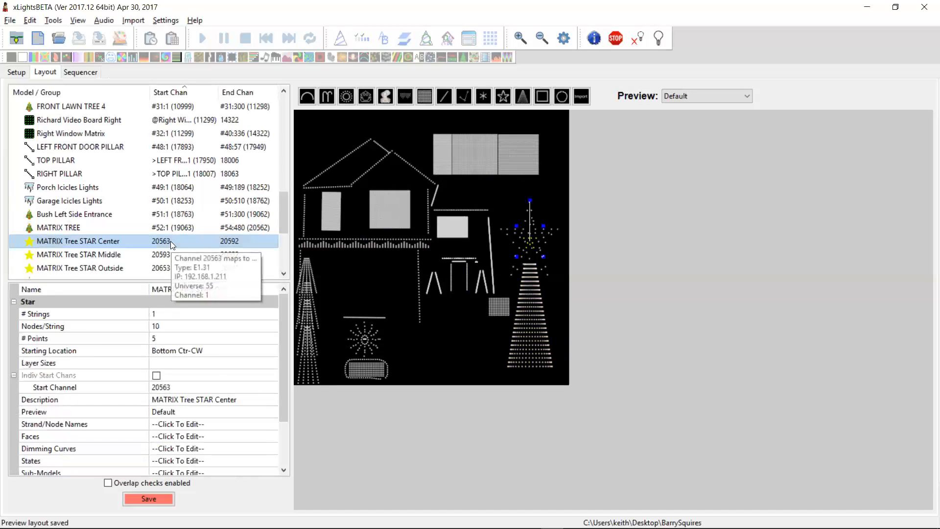
pyautogui.click(176, 386)
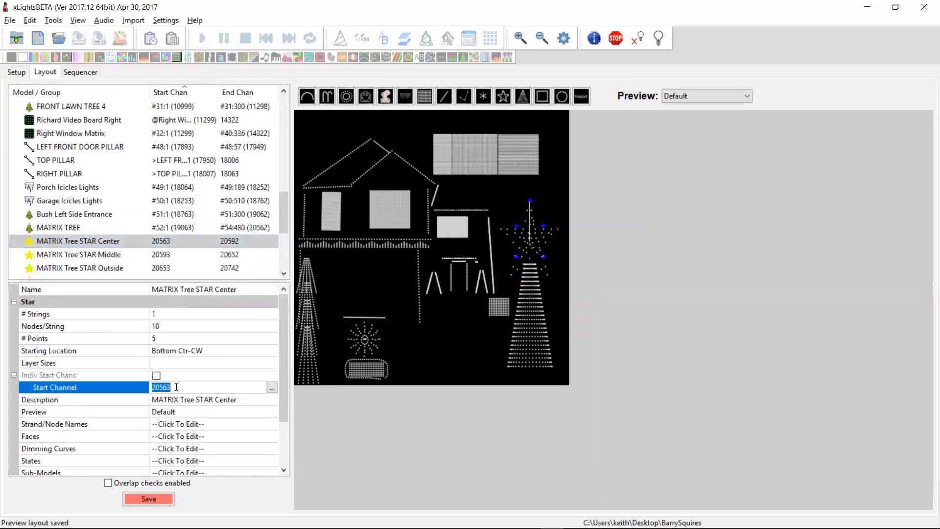
pyautogui.write('#55:1')
pyautogui.press('Return')
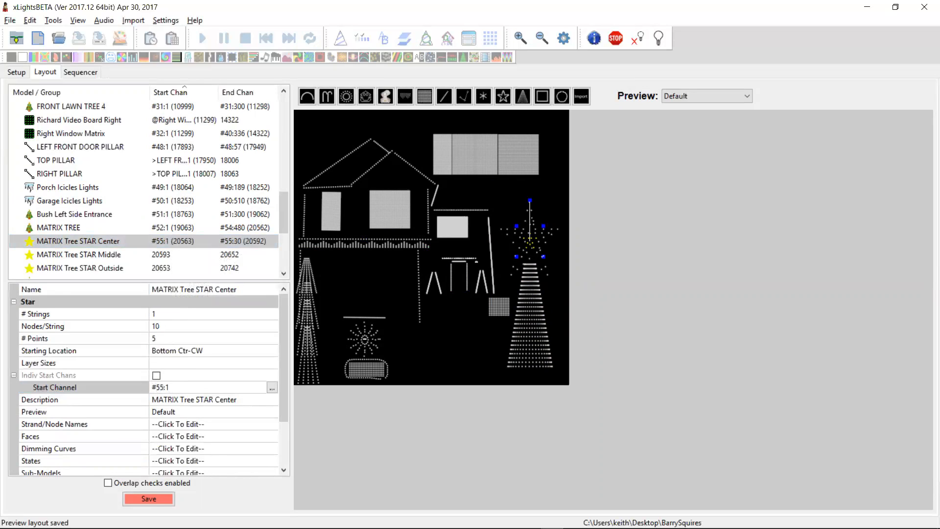
# Step: Compare the MATRIX Tree STAR Middle and STAR Center models and check the Starting Location options of STAR Center
pyautogui.click(165, 255)
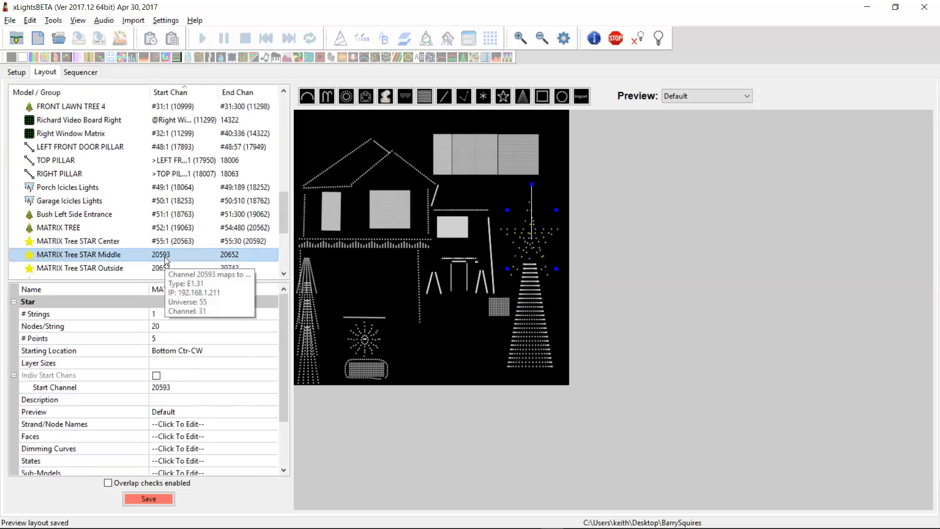
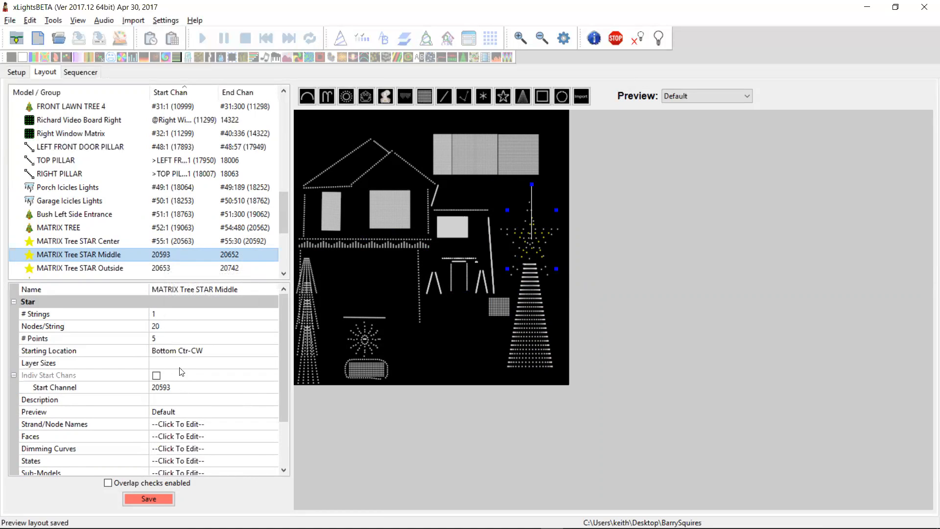
pyautogui.click(173, 243)
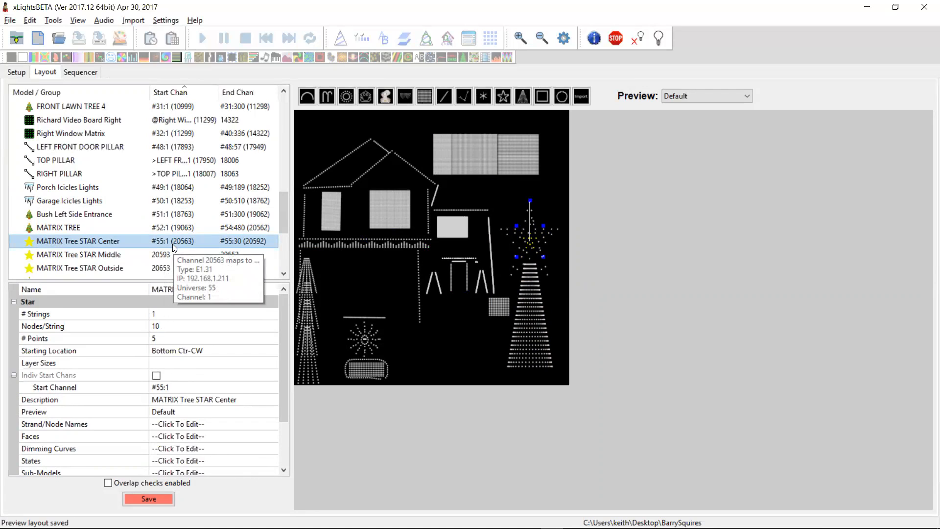
pyautogui.click(207, 352)
pyautogui.click(207, 352)
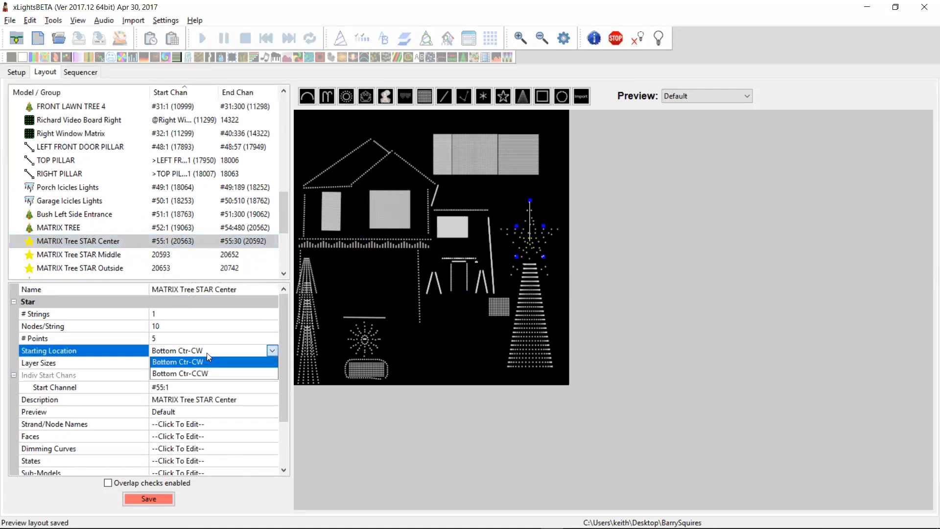
pyautogui.click(207, 353)
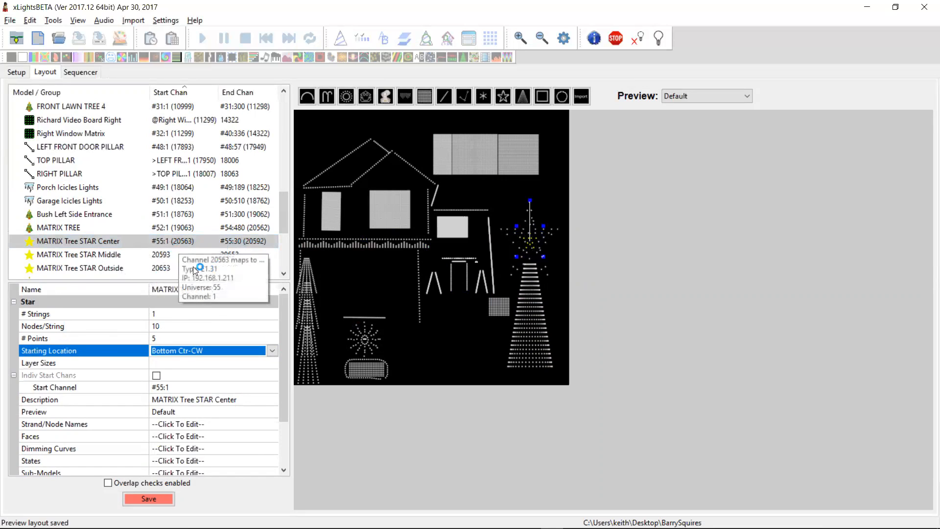
# Step: Set the MATRIX Tree STAR Middle model's start channel to 1, offset from the end of MATRIX Tree STAR Center
pyautogui.click(153, 255)
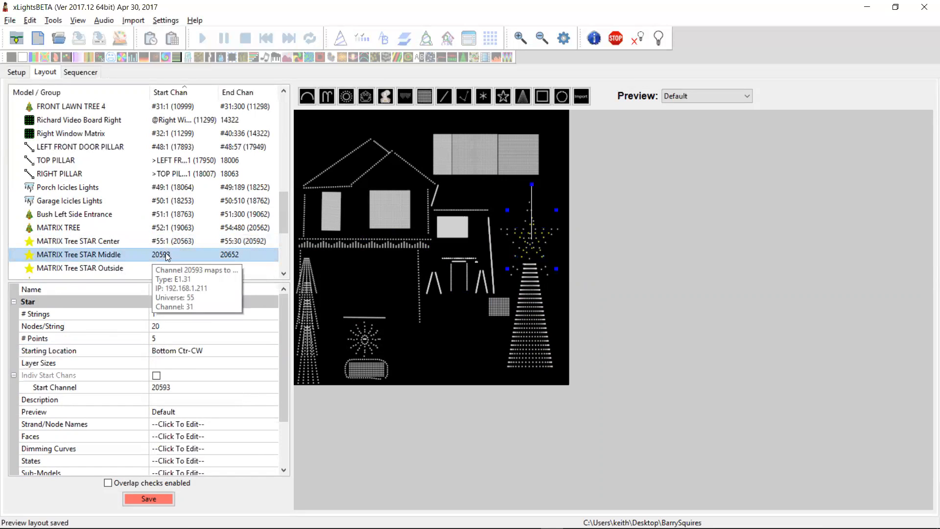
pyautogui.click(185, 387)
pyautogui.click(272, 388)
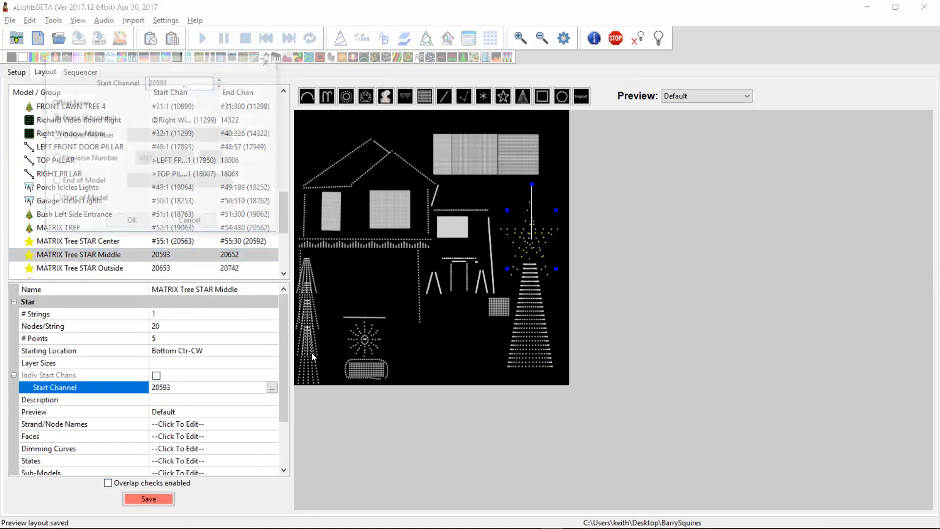
pyautogui.click(84, 182)
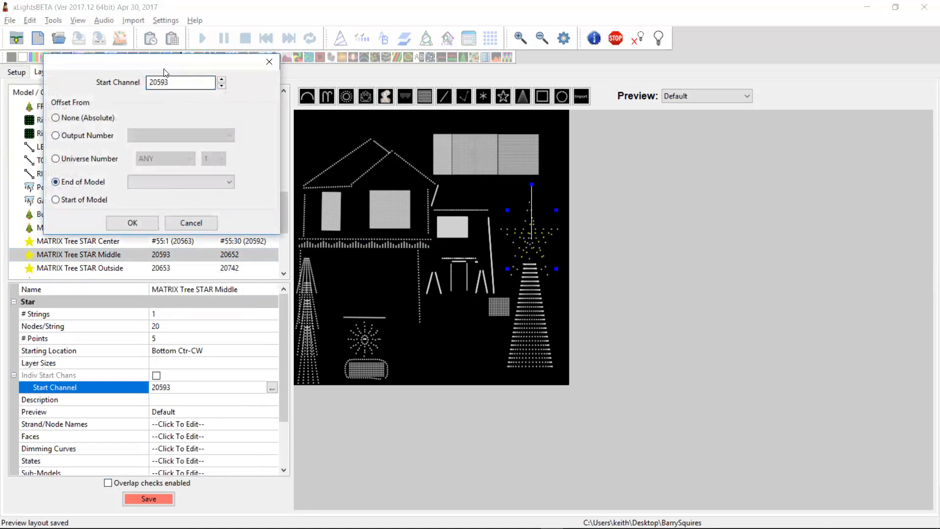
pyautogui.moveTo(171, 70); pyautogui.dragTo(523, 113)
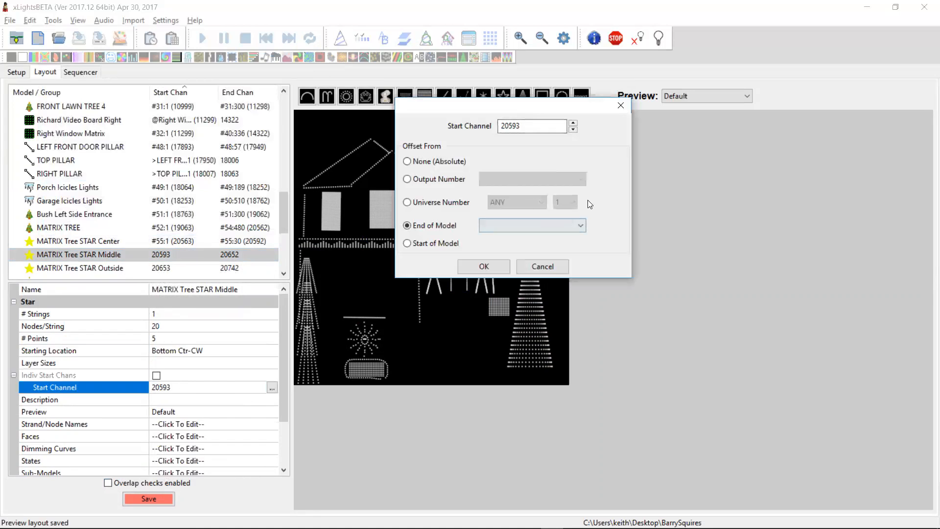
pyautogui.click(579, 225)
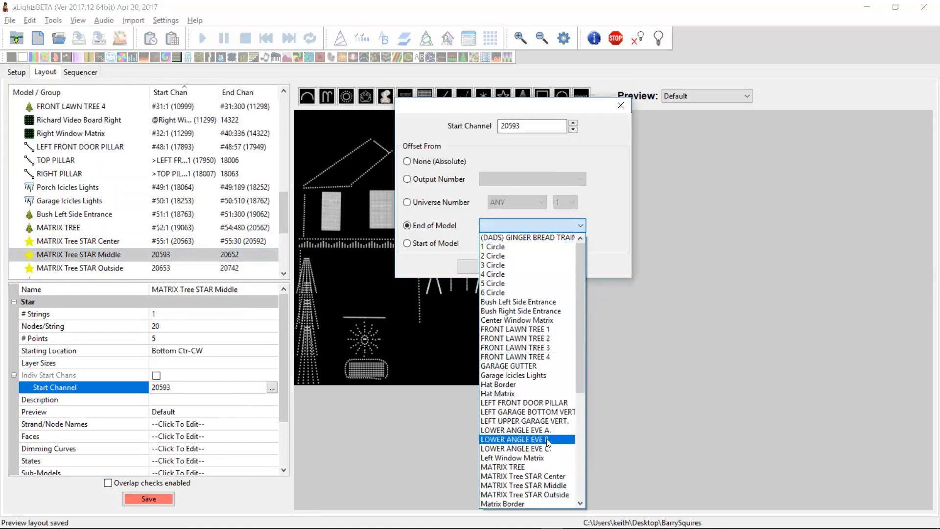
pyautogui.click(543, 477)
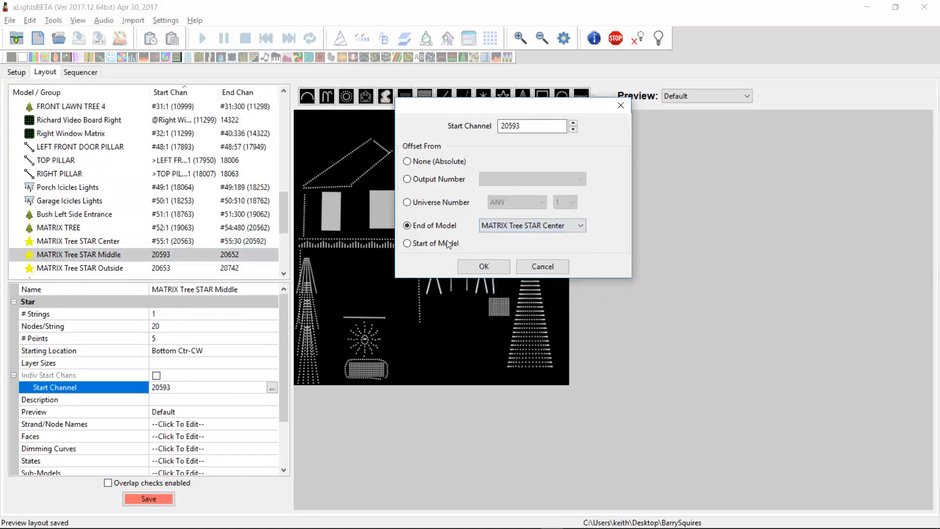
pyautogui.doubleClick(512, 125)
pyautogui.write('1')
pyautogui.click(486, 265)
# Step: Set the MATRIX Tree STAR Outside model's start channel to 1, offset from the end of MATRIX Tree STAR Middle
pyautogui.click(171, 269)
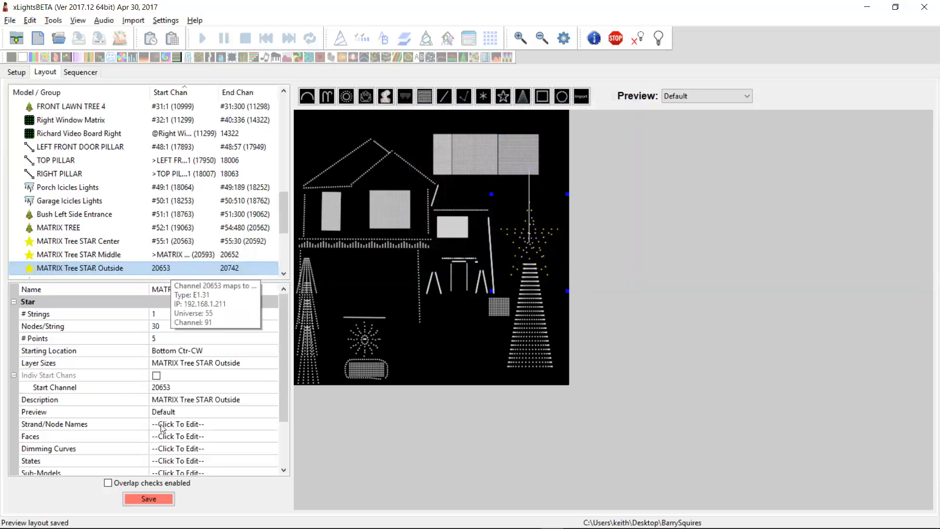
pyautogui.click(238, 388)
pyautogui.click(272, 388)
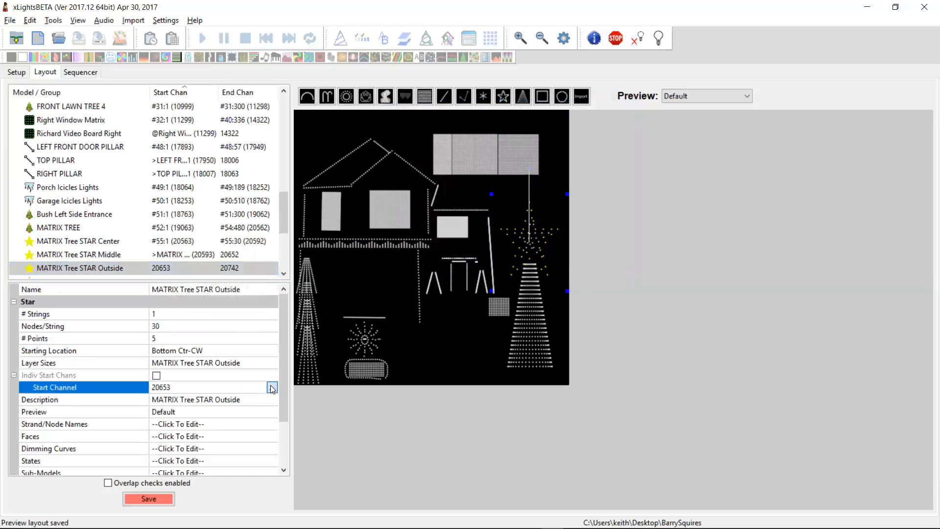
pyautogui.doubleClick(155, 83)
pyautogui.write('1')
pyautogui.click(69, 182)
pyautogui.click(173, 180)
pyautogui.scroll(-1, 204, 378)
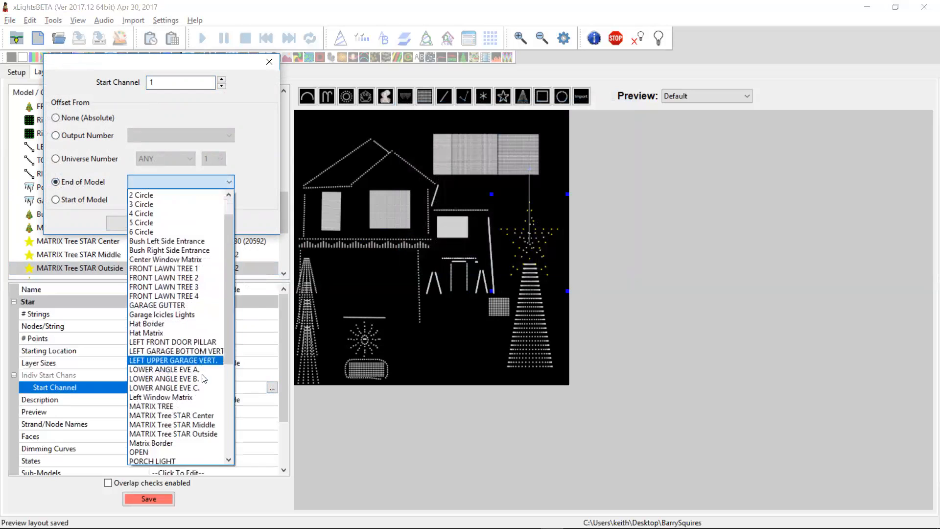
pyautogui.scroll(-1, 204, 378)
pyautogui.click(193, 411)
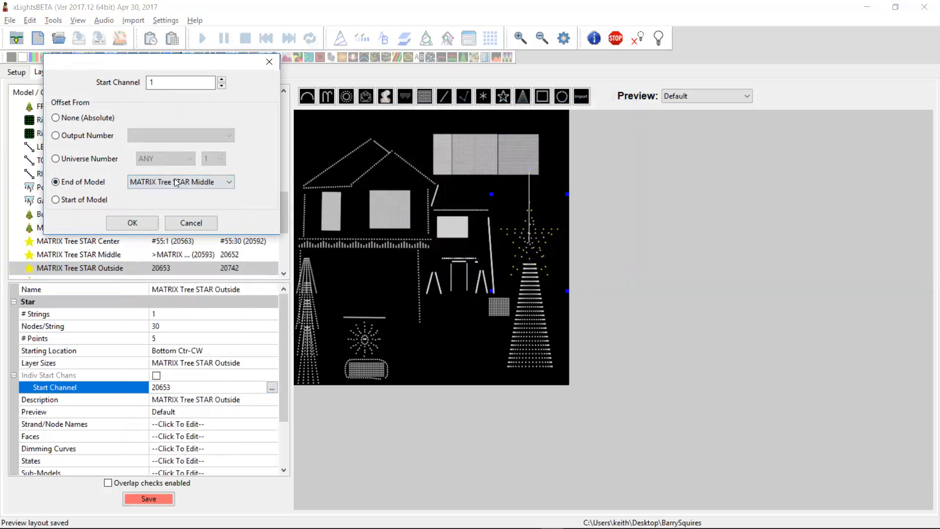
pyautogui.click(138, 224)
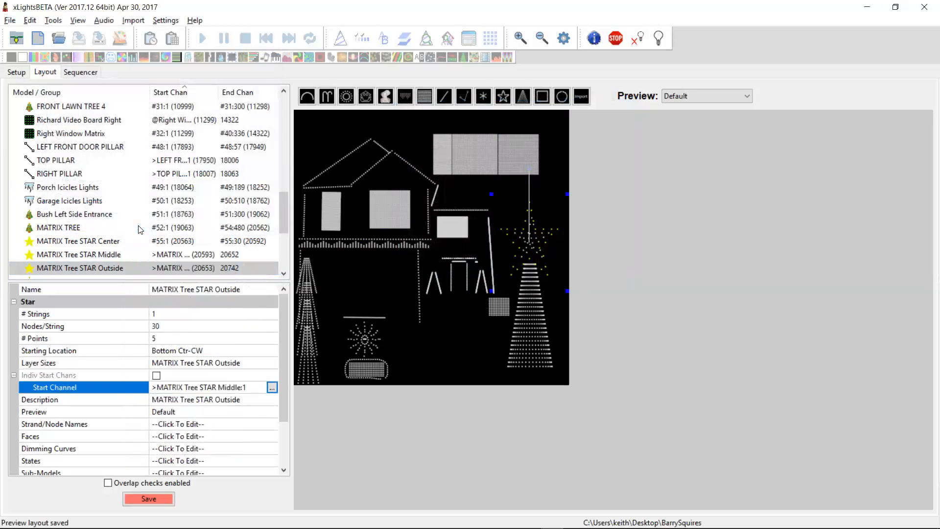
# Step: Set the Bush Right Side Entrance model's start channel to #56:1 and save the layout
pyautogui.scroll(-1, 285, 237)
pyautogui.scroll(-2, 285, 237)
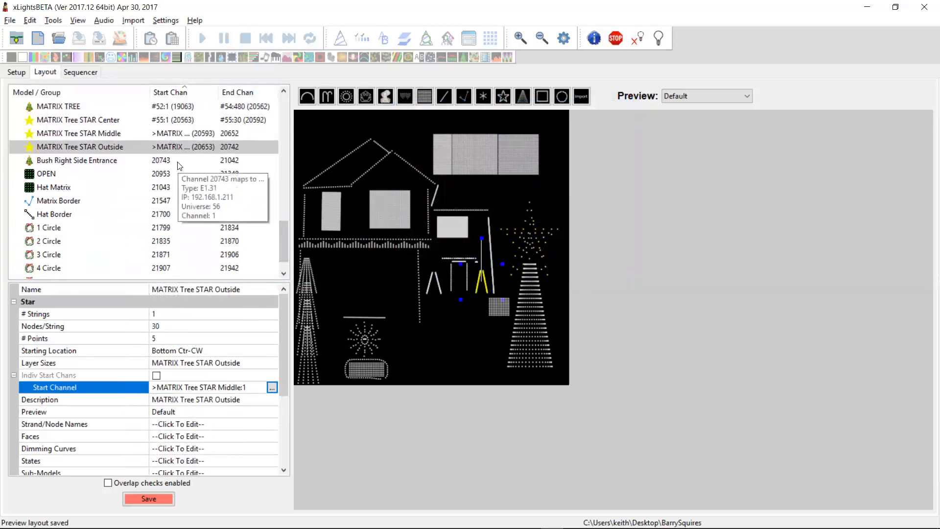
pyautogui.click(180, 165)
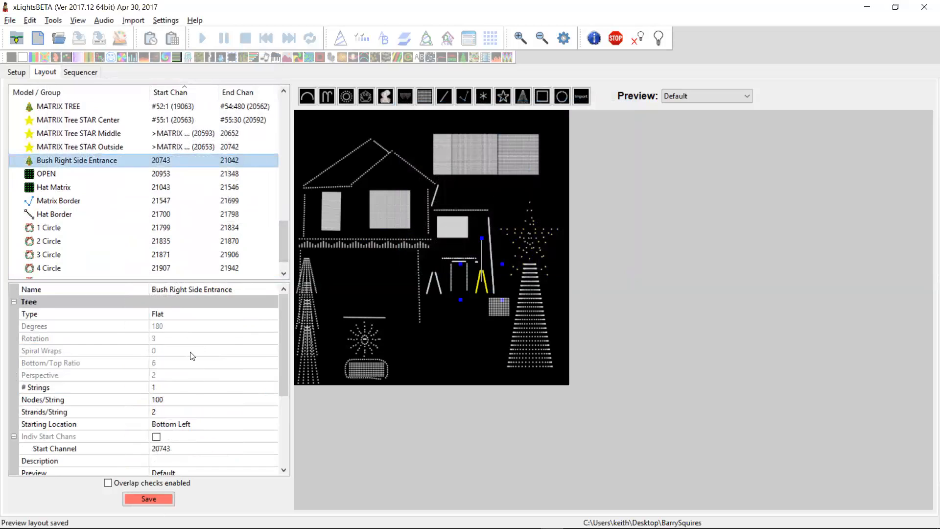
pyautogui.moveTo(167, 166)
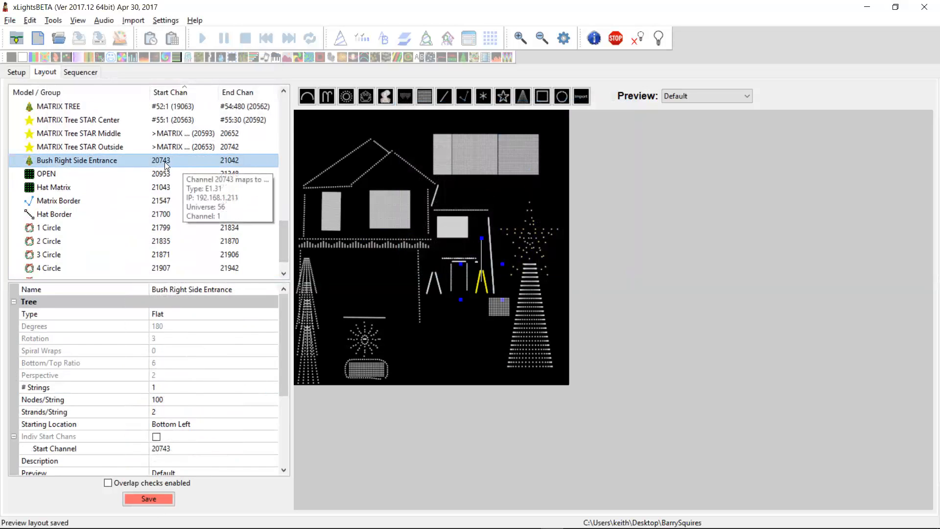
pyautogui.click(179, 449)
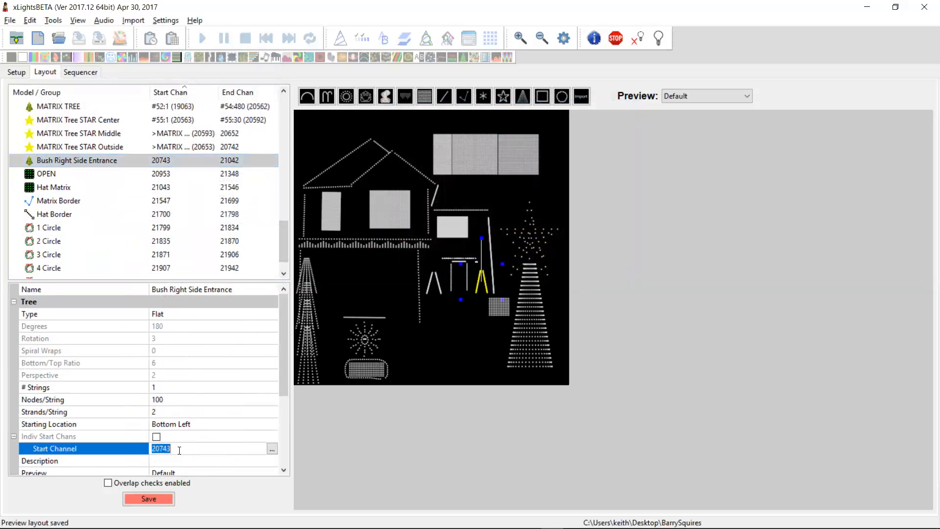
pyautogui.write('#56:1')
pyautogui.press('Return')
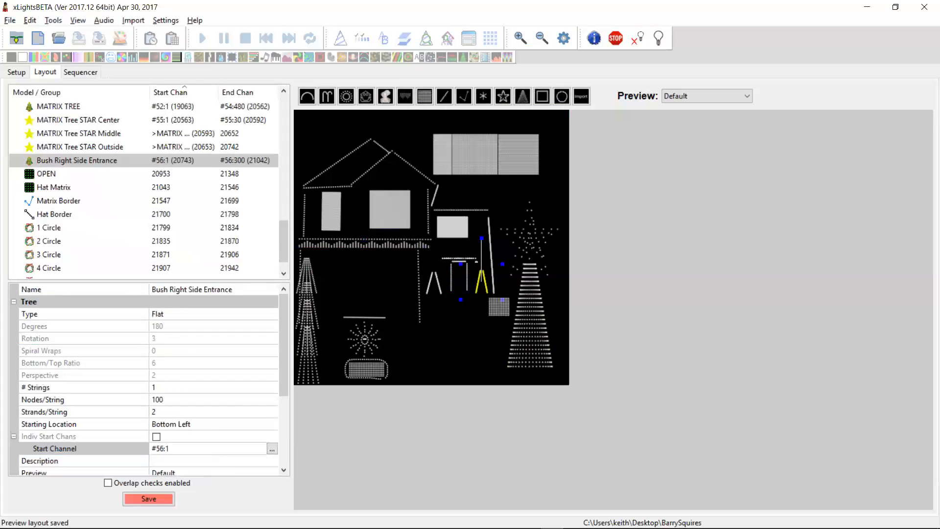
pyautogui.click(164, 175)
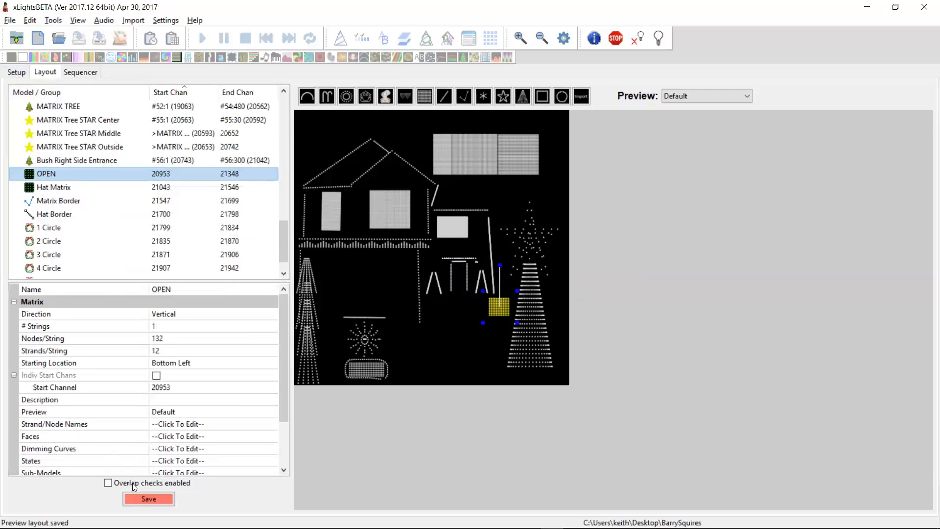
pyautogui.click(138, 501)
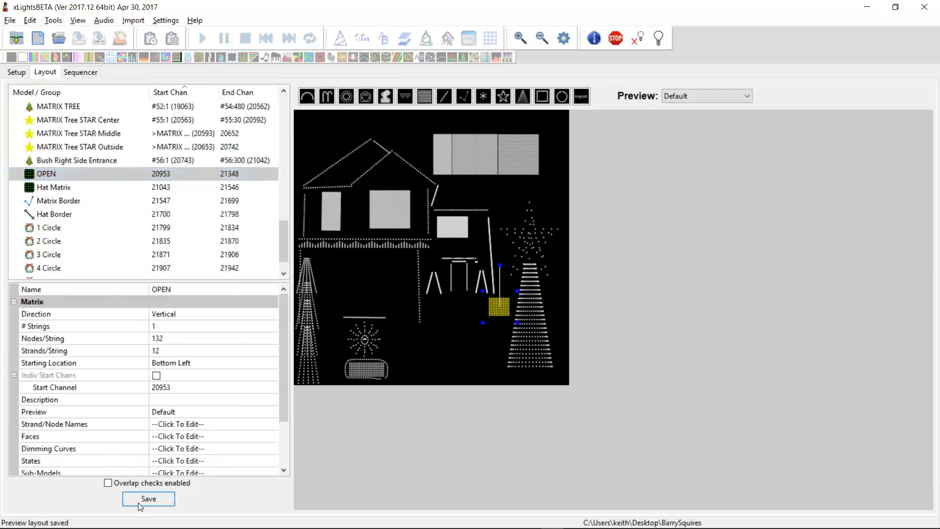
# Step: Check the last universes in the lighting networks list against the OPEN model's channel range in the layout
pyautogui.click(20, 72)
pyautogui.scroll(-6, 240, 332)
pyautogui.scroll(-5, 240, 332)
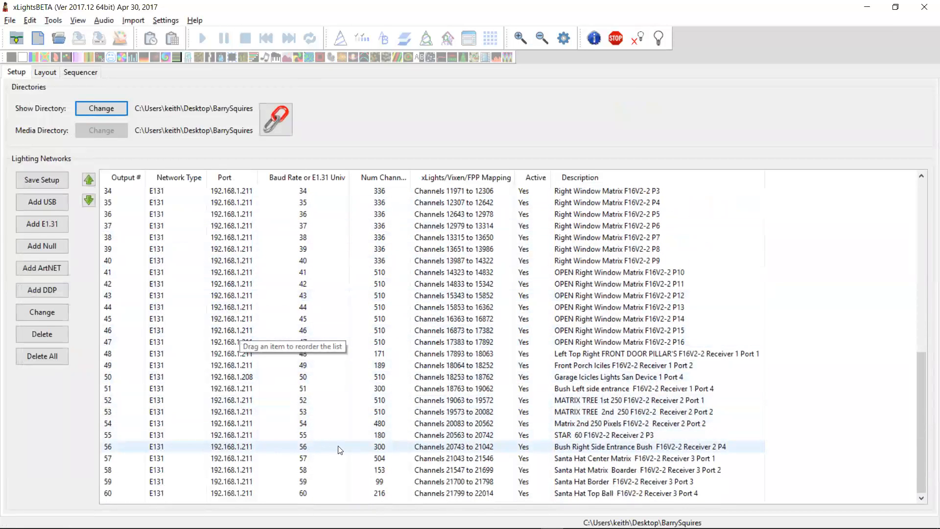
pyautogui.click(52, 73)
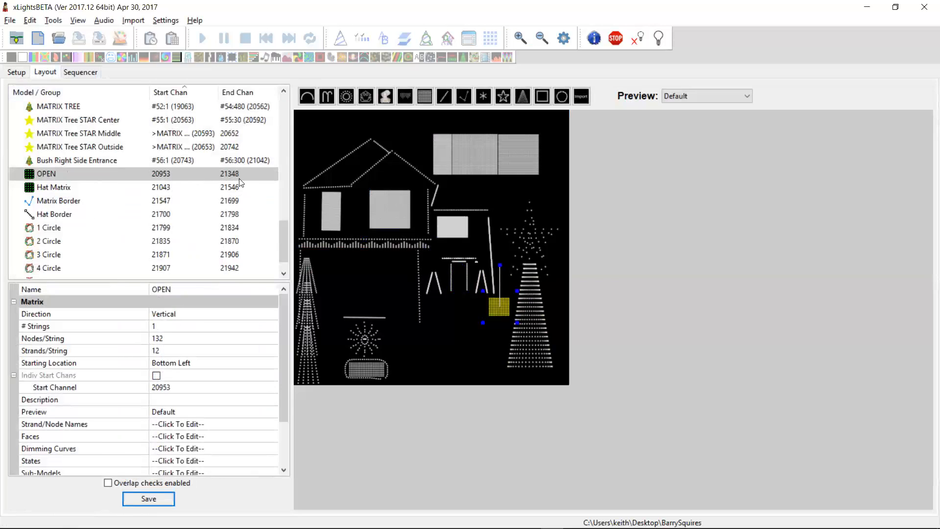
pyautogui.click(218, 177)
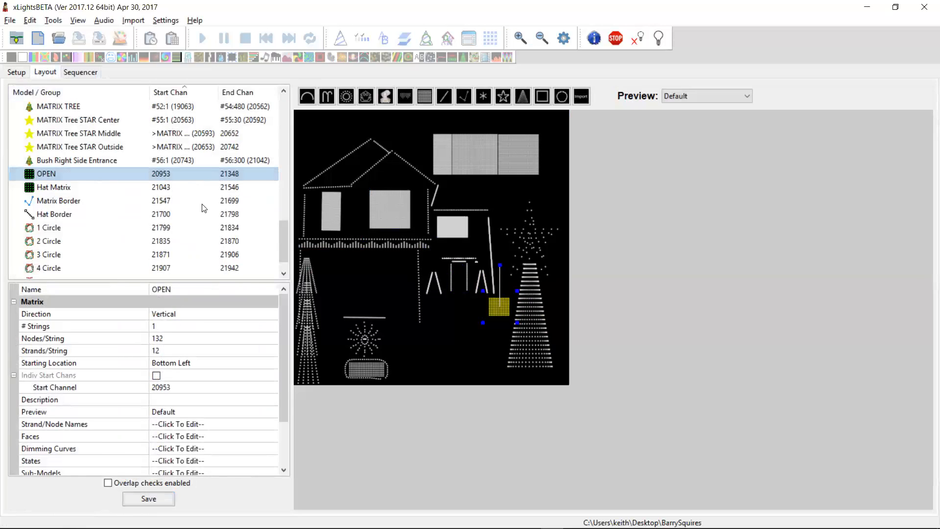
pyautogui.click(180, 185)
pyautogui.click(181, 175)
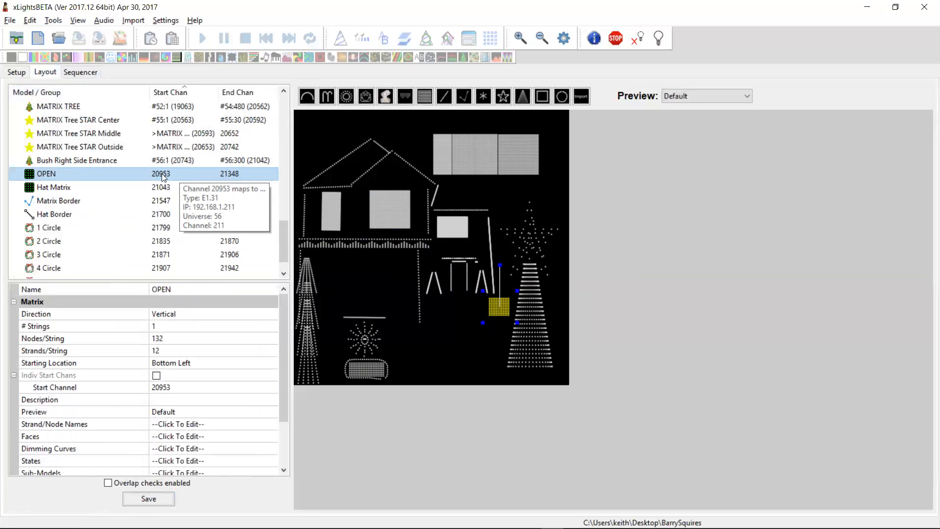
# Step: Set the Hat Matrix model's start channel to #57:1
pyautogui.click(162, 188)
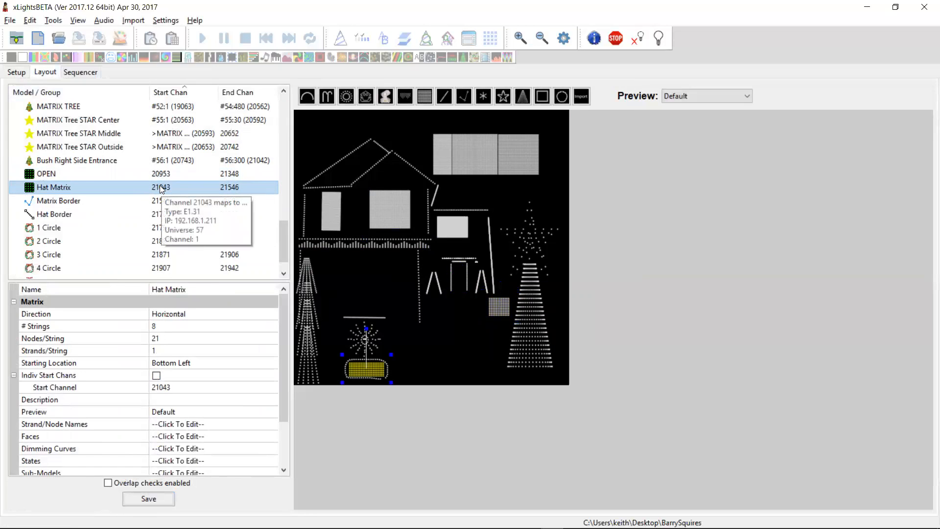
pyautogui.click(180, 388)
pyautogui.write('#57:1')
pyautogui.press('Return')
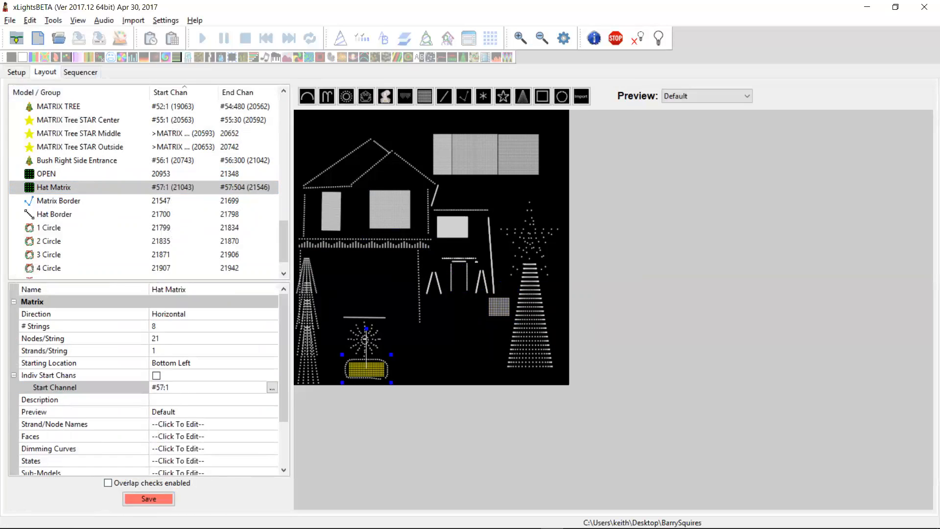
# Step: Set the Matrix Border model's start channel to #58:1
pyautogui.click(165, 205)
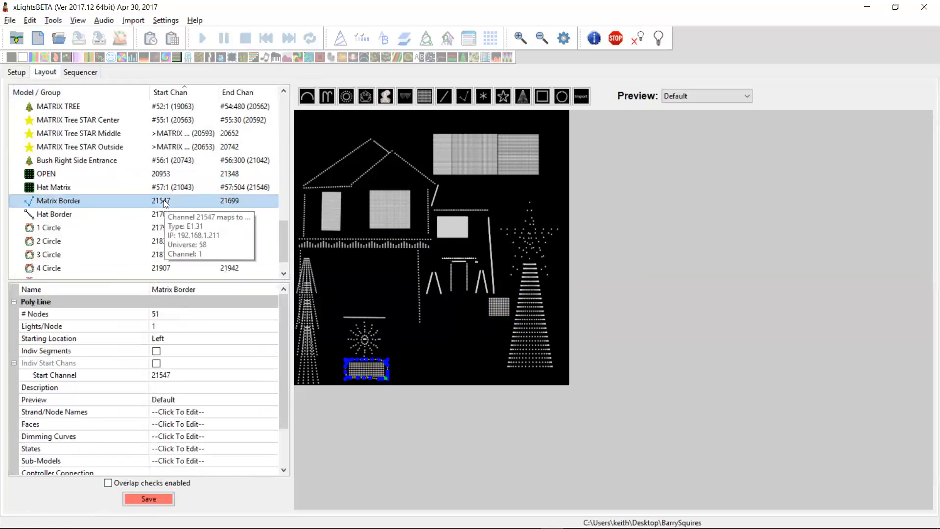
pyautogui.click(182, 375)
pyautogui.write('#58:1')
pyautogui.press('Return')
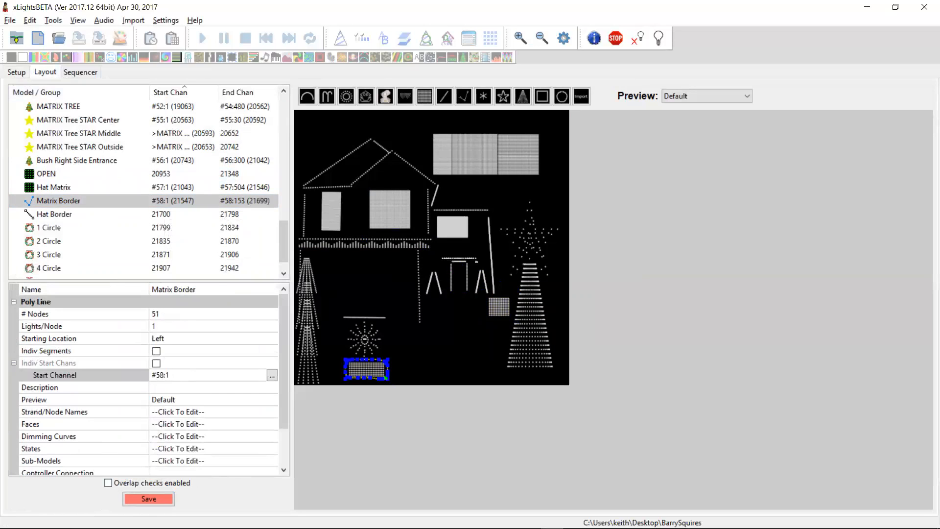
# Step: Set the Hat Border model's start channel to #59:1
pyautogui.click(166, 214)
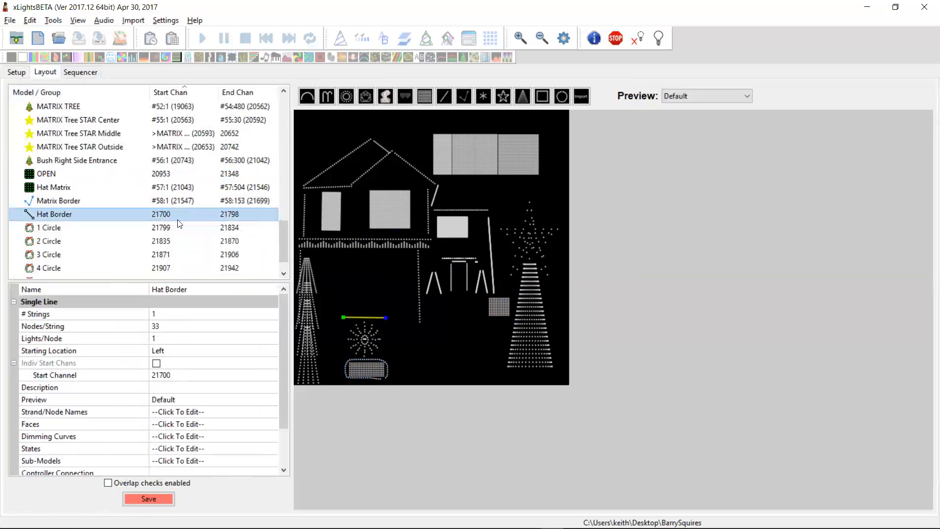
pyautogui.click(175, 375)
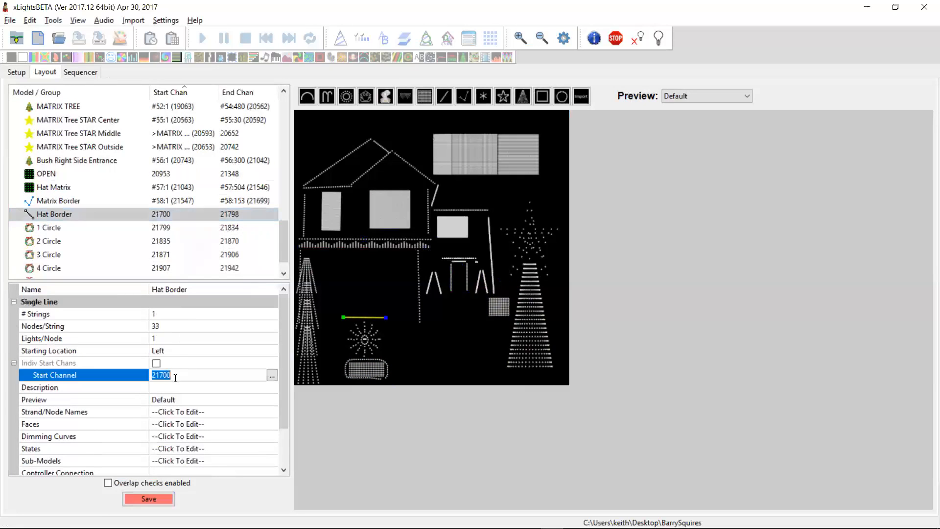
pyautogui.write('#59:1')
pyautogui.press('Return')
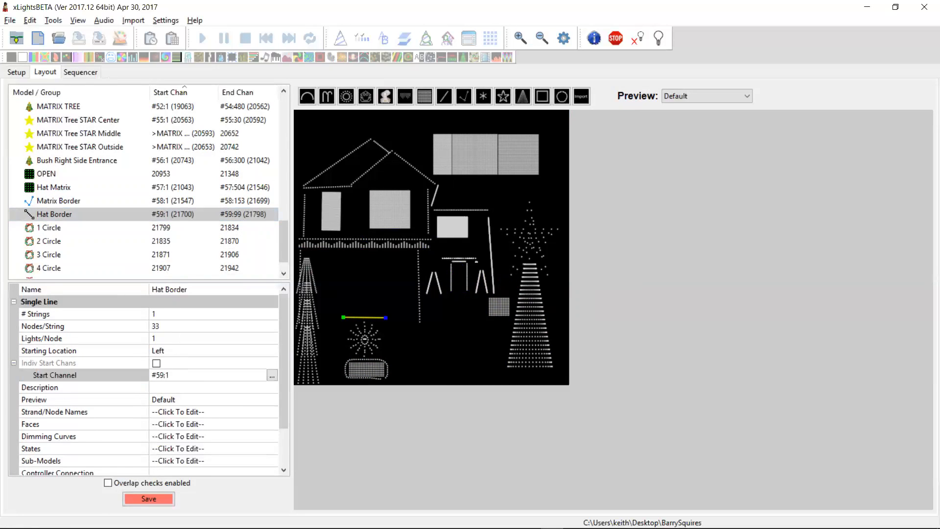
# Step: Set the 1 Circle model's start channel to #60:1
pyautogui.click(159, 228)
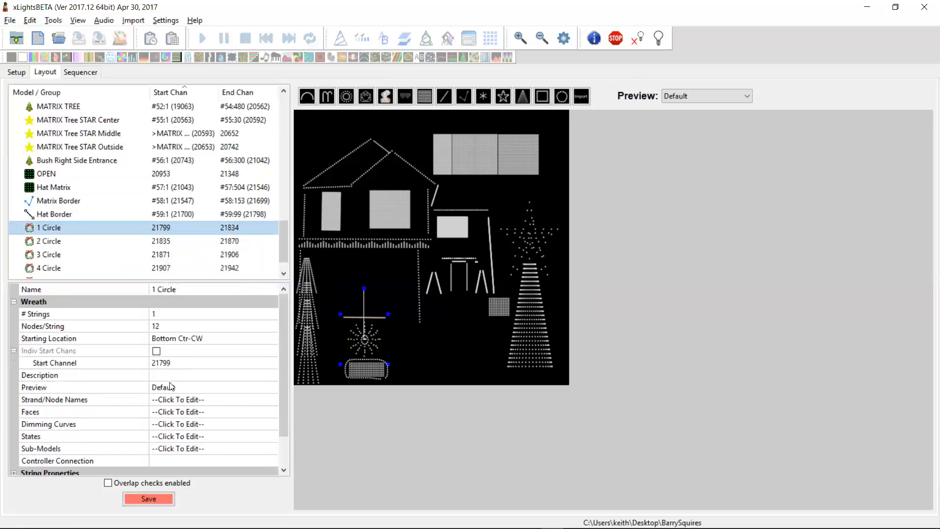
pyautogui.click(176, 362)
pyautogui.write('#60:1')
pyautogui.press('Return')
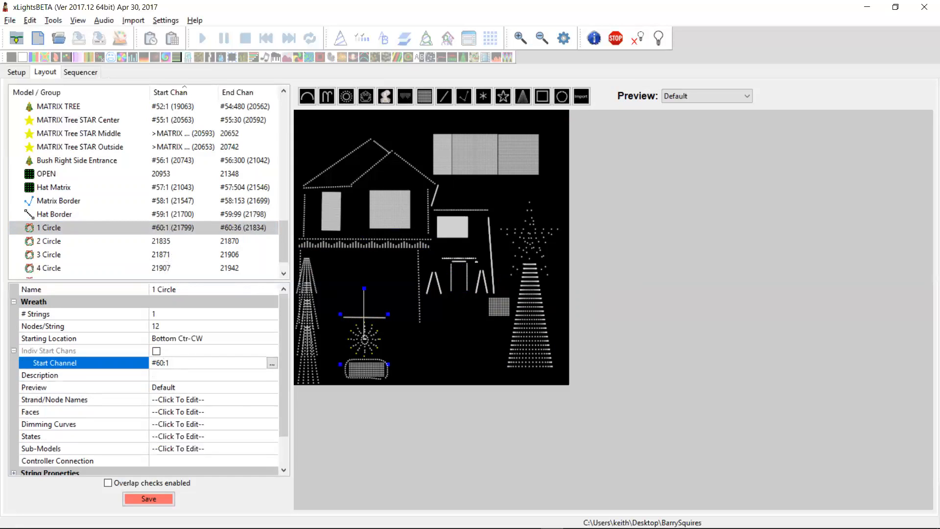
# Step: Set the 2 Circle model's start channel to channel 1 offset from the end of model 1 Circle
pyautogui.click(166, 245)
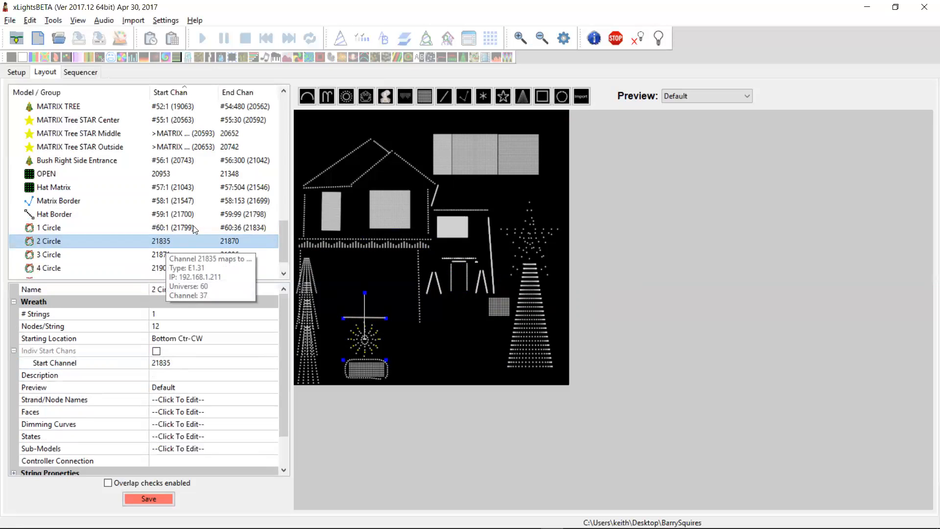
pyautogui.click(216, 363)
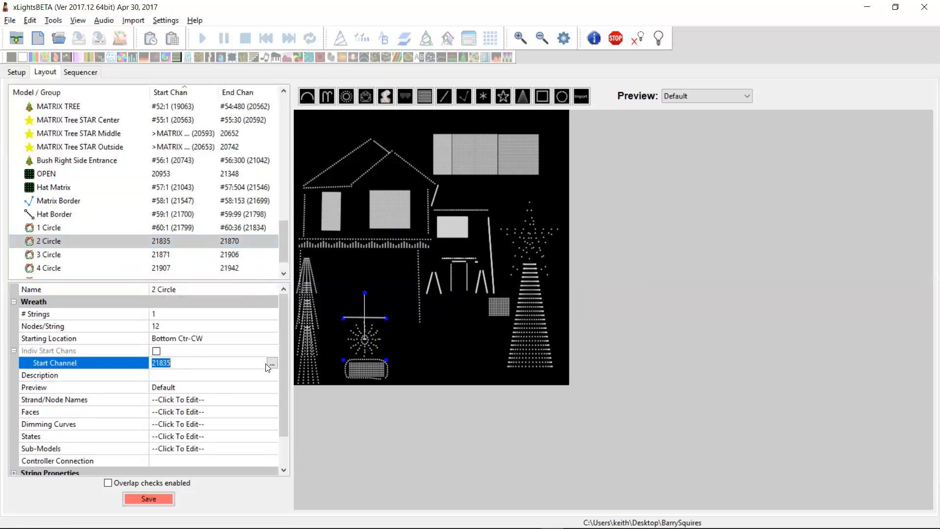
pyautogui.click(272, 362)
pyautogui.moveTo(169, 82); pyautogui.dragTo(138, 85)
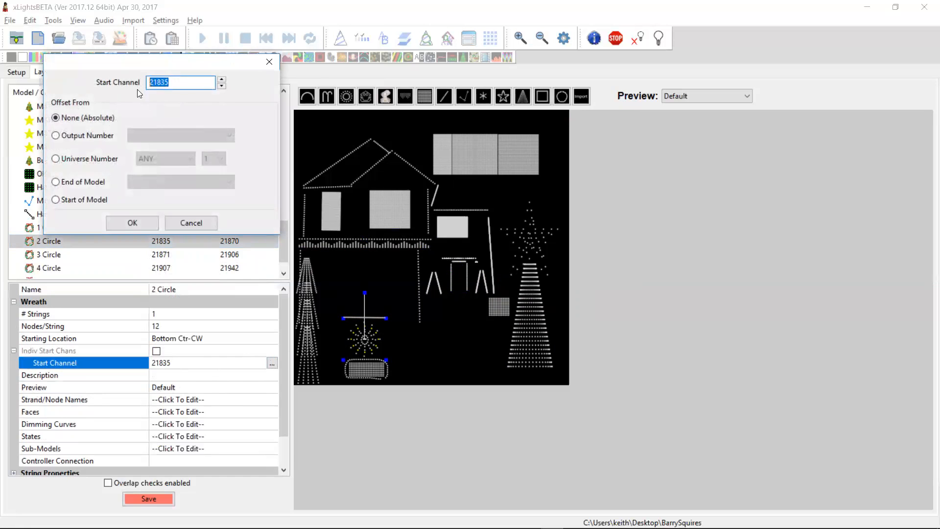
pyautogui.click(81, 181)
pyautogui.click(145, 182)
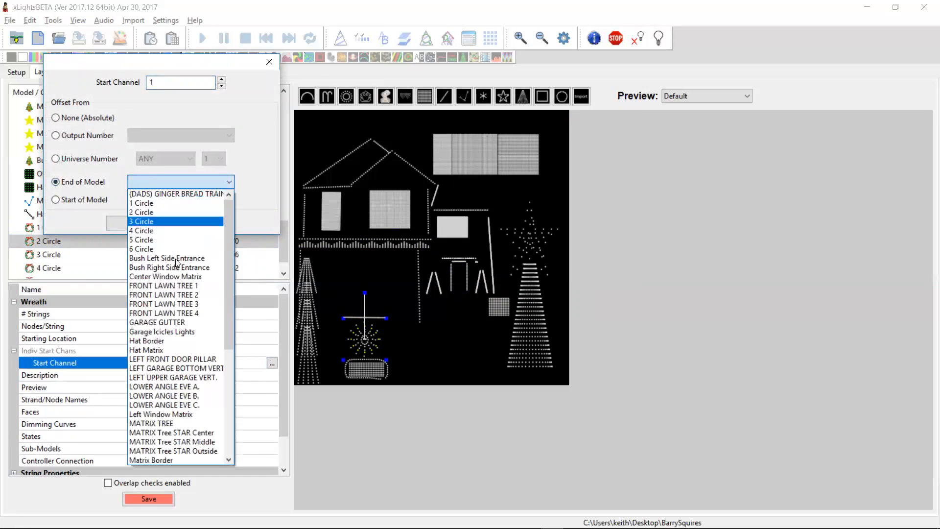
pyautogui.click(150, 204)
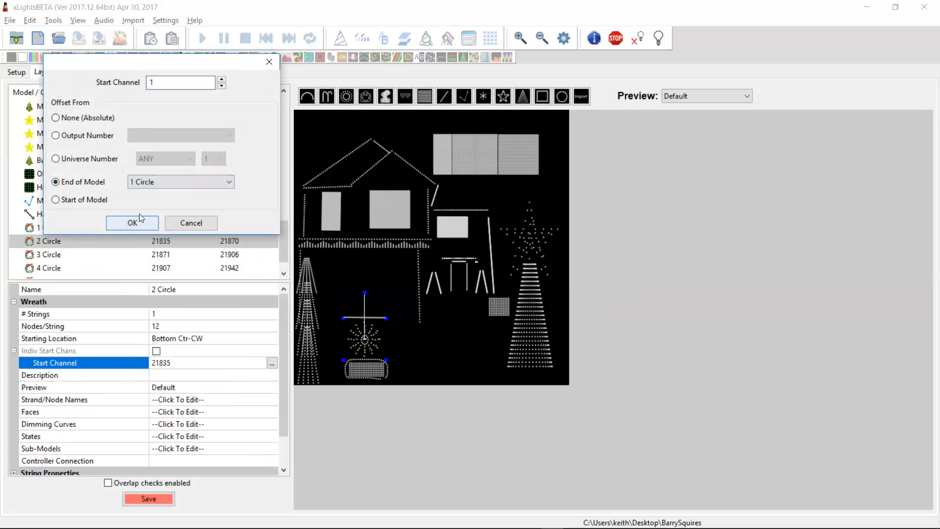
pyautogui.click(132, 223)
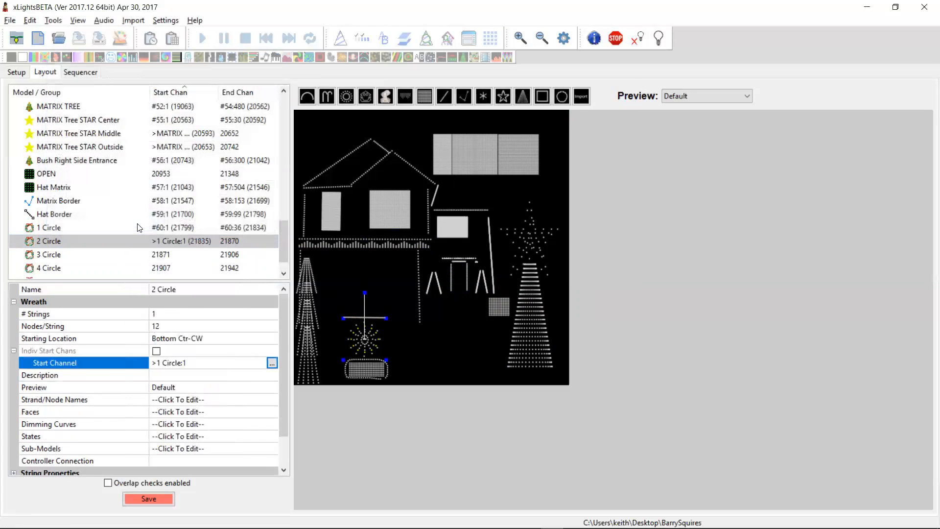
# Step: Set the 3 Circle model's start channel to channel 1 offset from the end of model 2 Circle
pyautogui.click(162, 254)
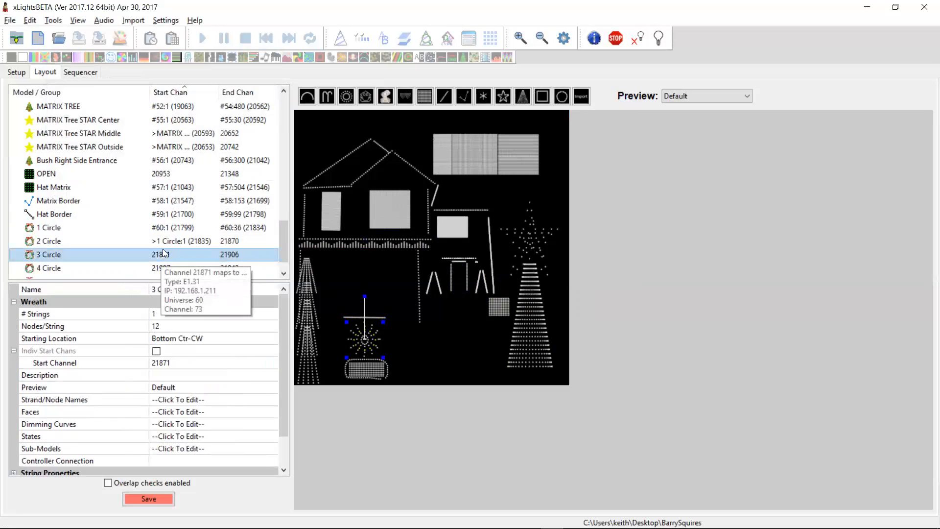
pyautogui.click(257, 364)
pyautogui.click(271, 363)
pyautogui.doubleClick(179, 80)
pyautogui.write('1')
pyautogui.click(136, 181)
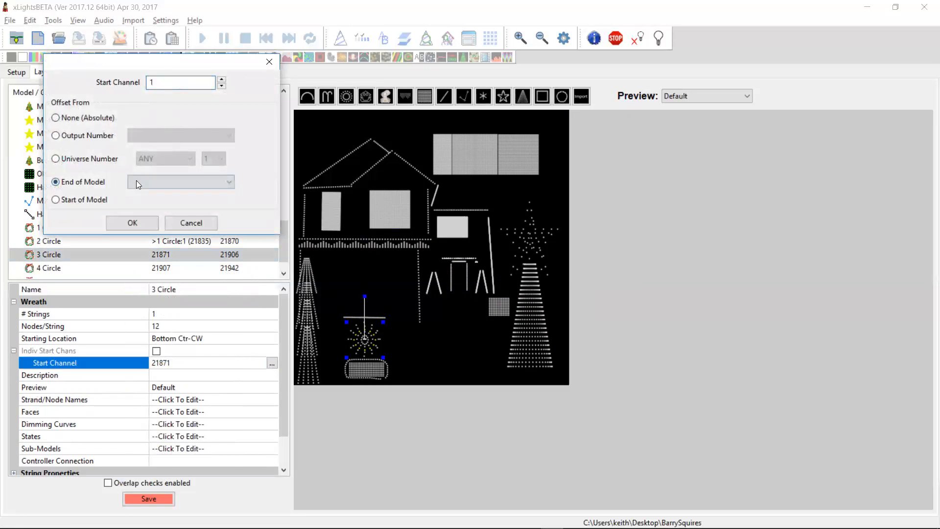
pyautogui.click(148, 181)
pyautogui.click(151, 214)
pyautogui.click(135, 223)
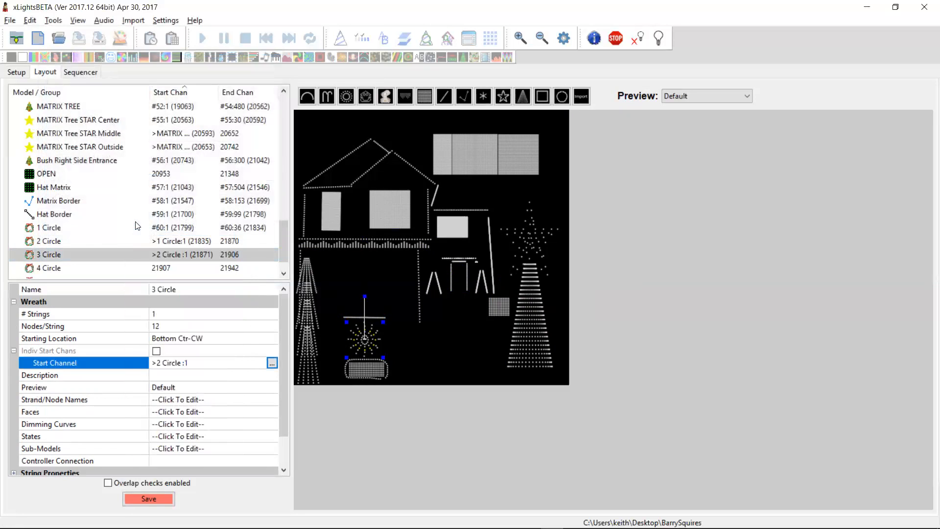
# Step: Try to enter >3 Circle:1 directly as the 4 Circle model's start channel
pyautogui.click(167, 269)
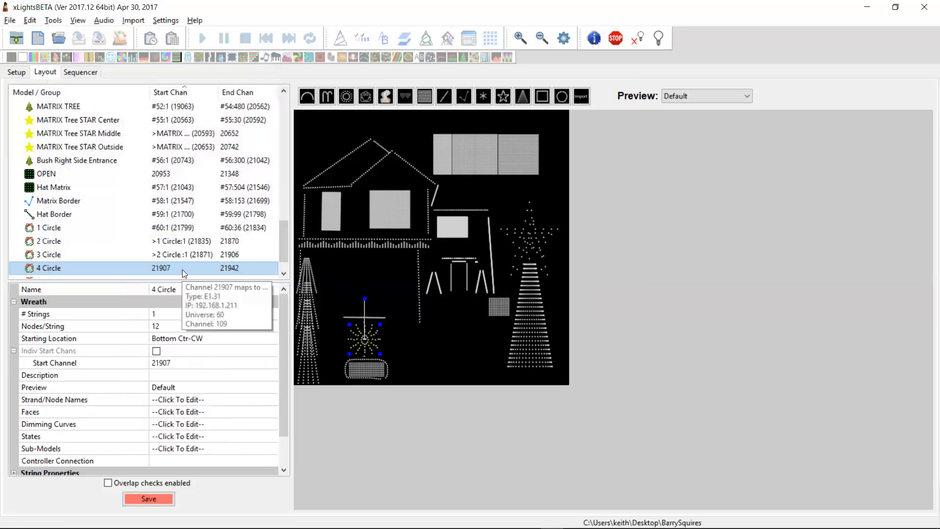
pyautogui.click(196, 363)
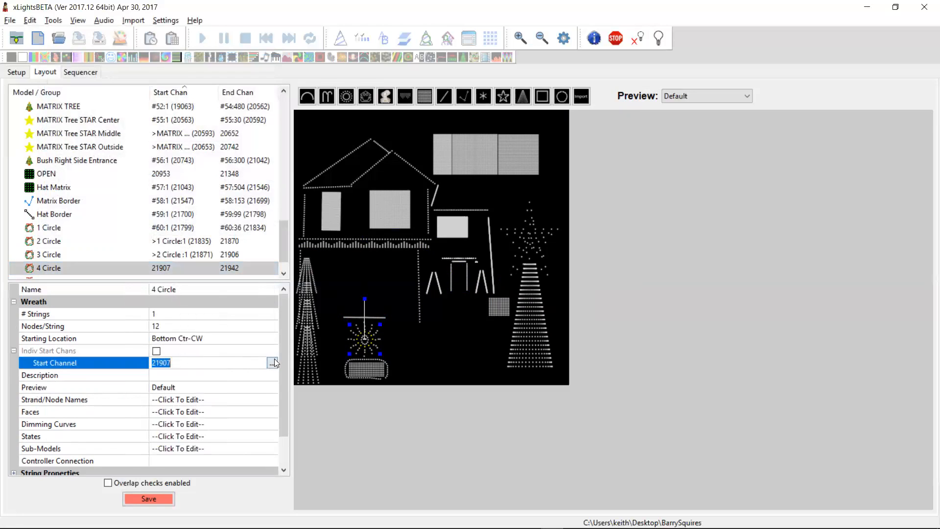
pyautogui.write('>')
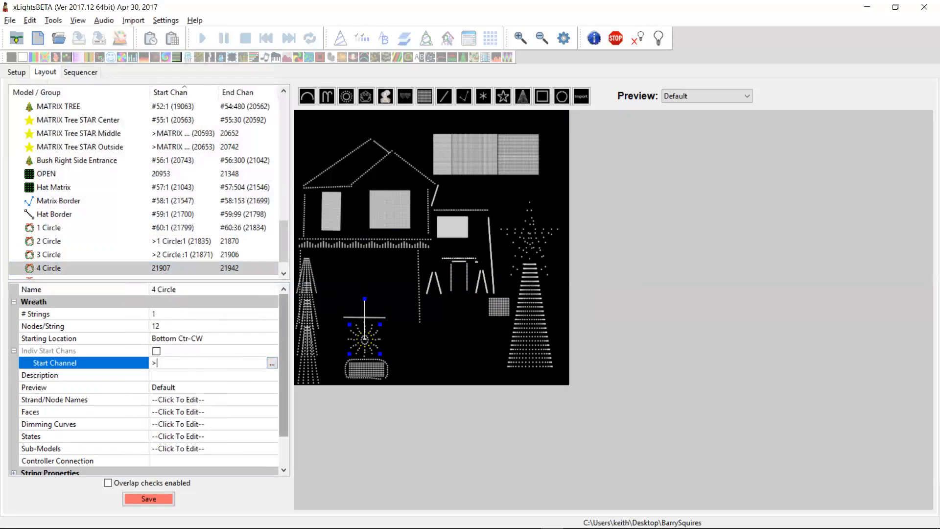
pyautogui.write('3 Circle:1')
pyautogui.press('Return')
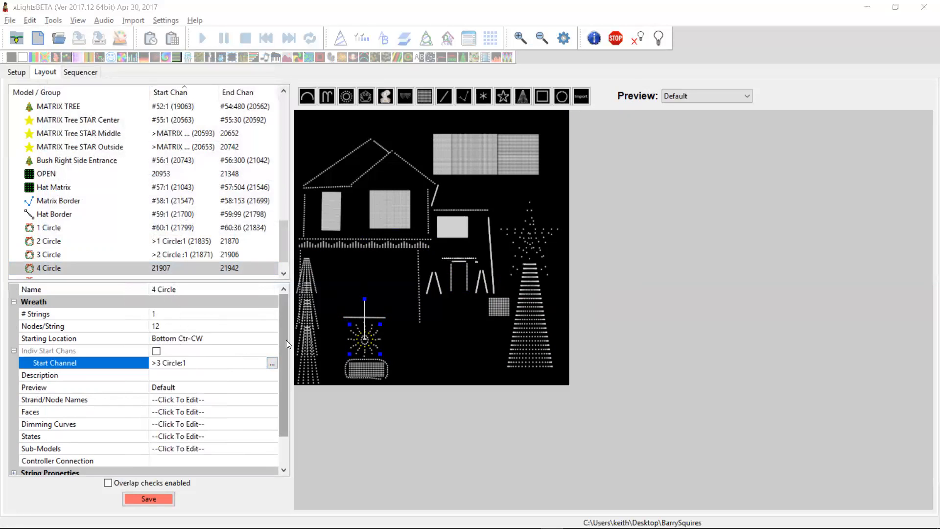
pyautogui.press('Return')
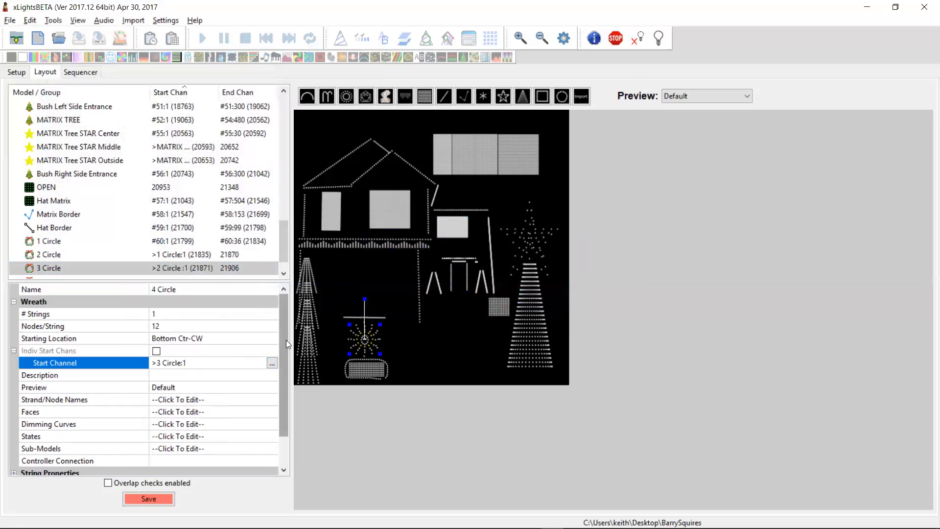
# Step: Look through the model list, sorted by start channel, to locate the 4 Circle model
pyautogui.click(286, 275)
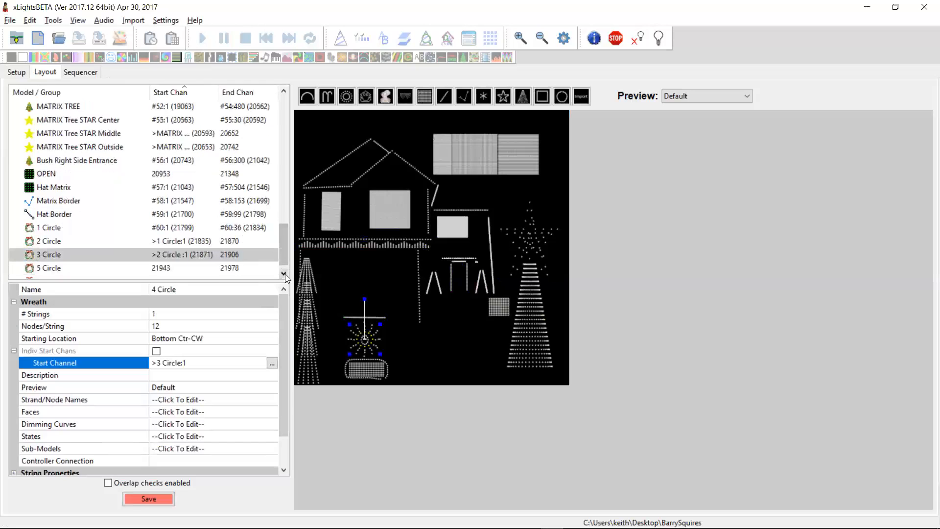
pyautogui.click(286, 275)
pyautogui.click(166, 258)
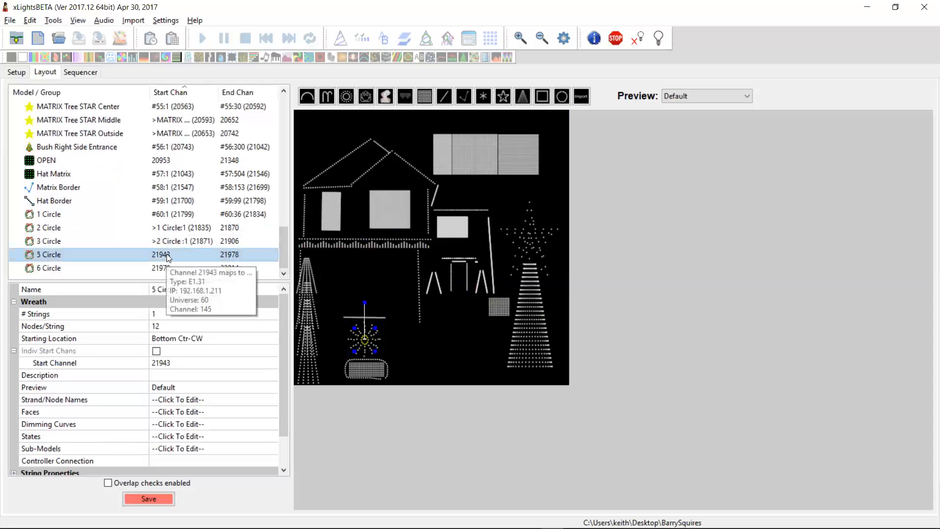
pyautogui.click(170, 246)
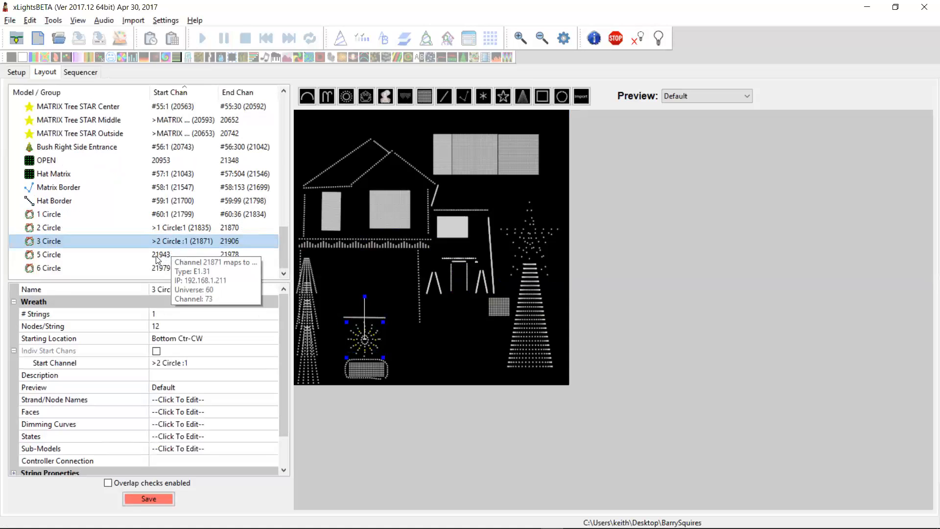
pyautogui.scroll(2, 157, 260)
pyautogui.scroll(-2, 158, 259)
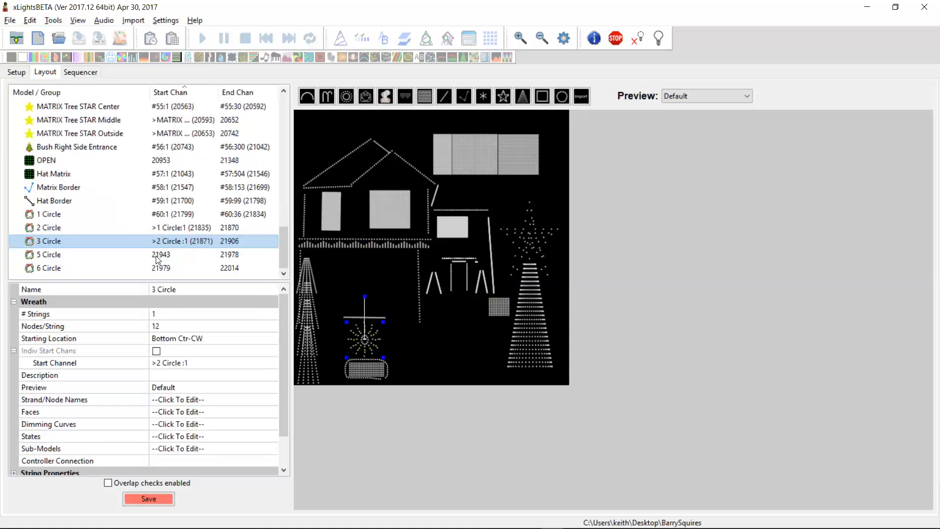
pyautogui.click(161, 256)
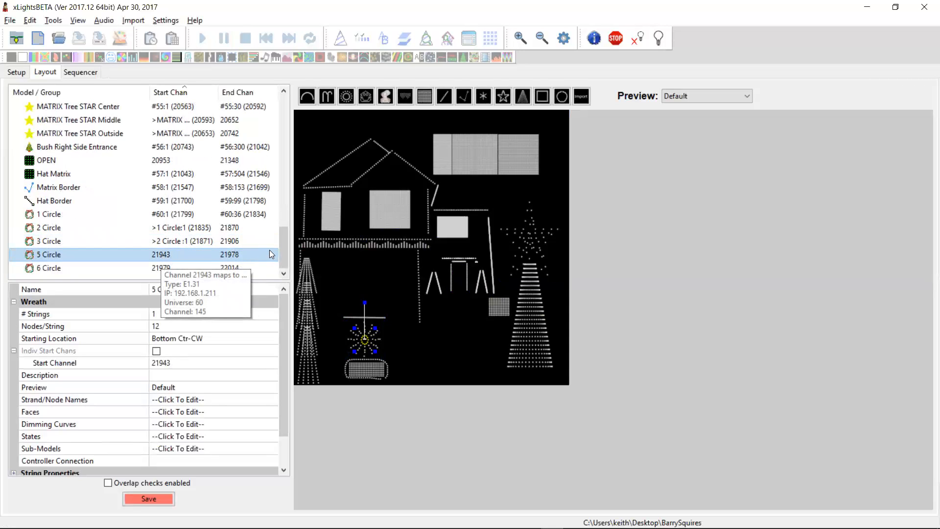
pyautogui.moveTo(282, 251); pyautogui.dragTo(277, 120)
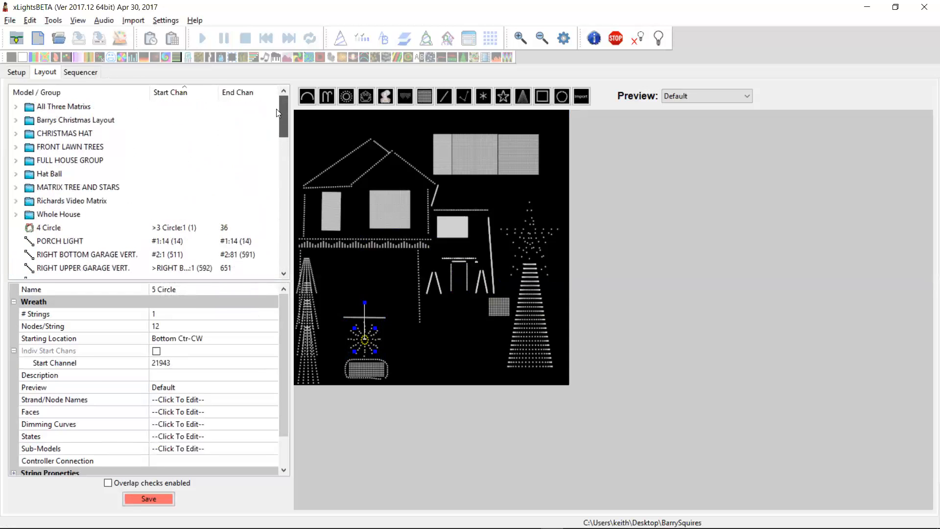
# Step: Correct the 4 Circle model's start channel by choosing 3 Circle as its end-of-model reference, with channel 1
pyautogui.click(177, 227)
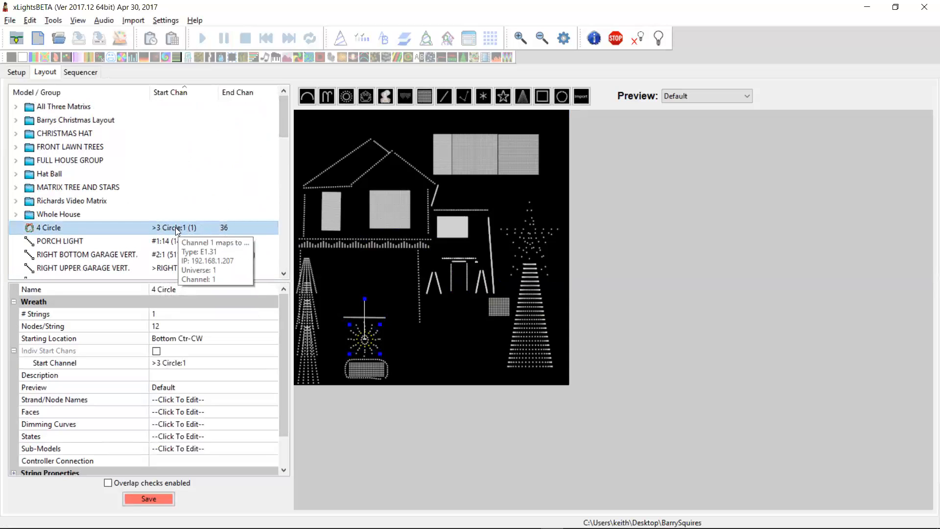
pyautogui.moveTo(187, 230)
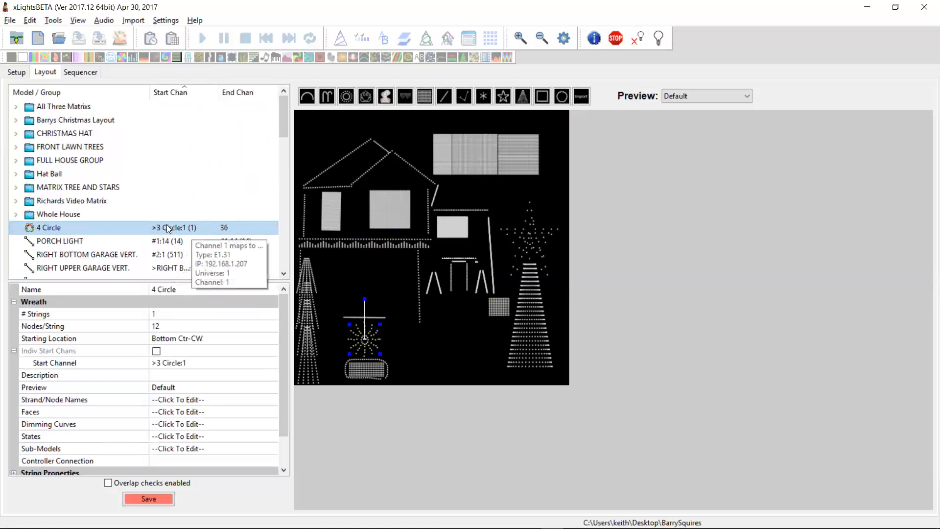
pyautogui.click(222, 362)
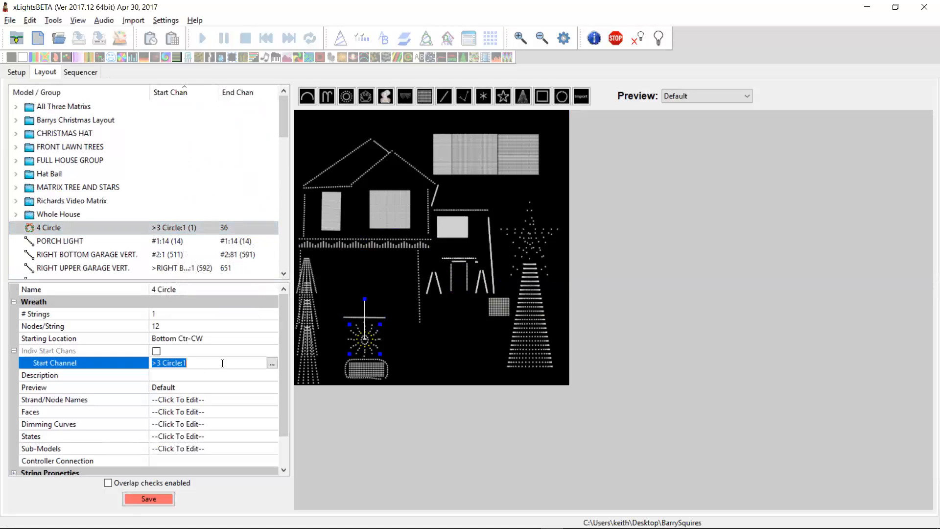
pyautogui.click(273, 363)
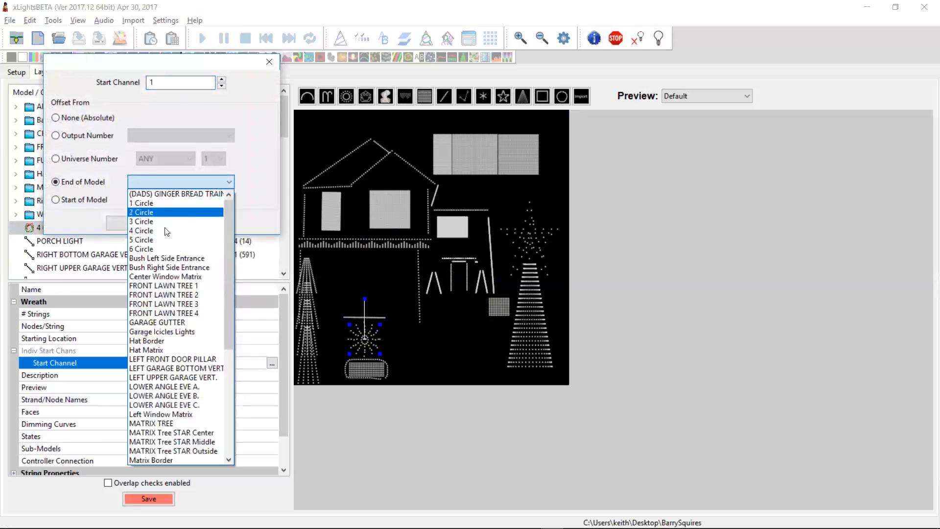
pyautogui.click(147, 222)
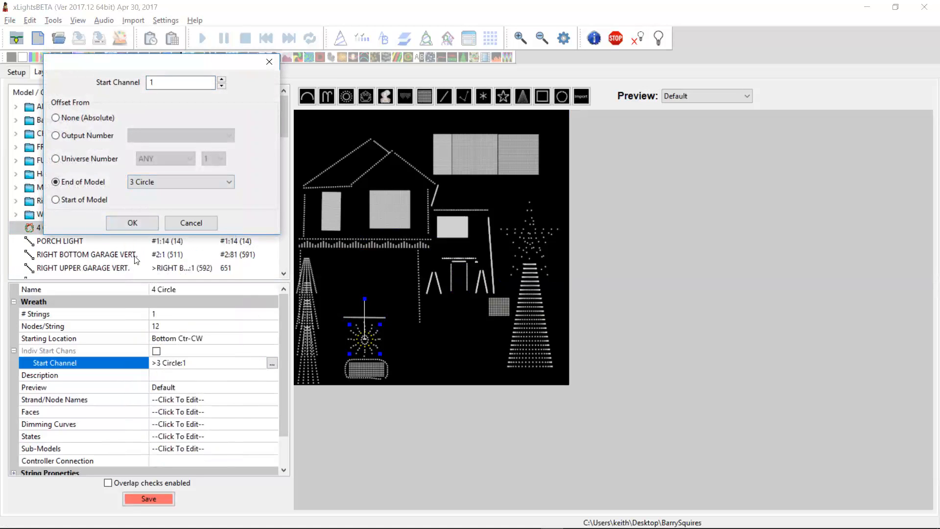
pyautogui.click(131, 222)
# Step: Set the 5 Circle model's start channel to channel 1 offset from the end of model 4 Circle
pyautogui.moveTo(281, 123); pyautogui.dragTo(283, 263)
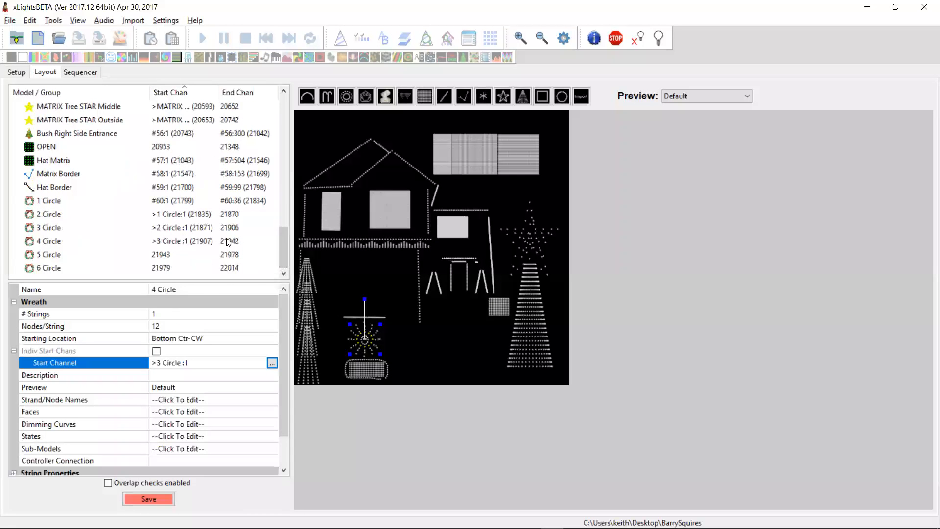
pyautogui.click(169, 255)
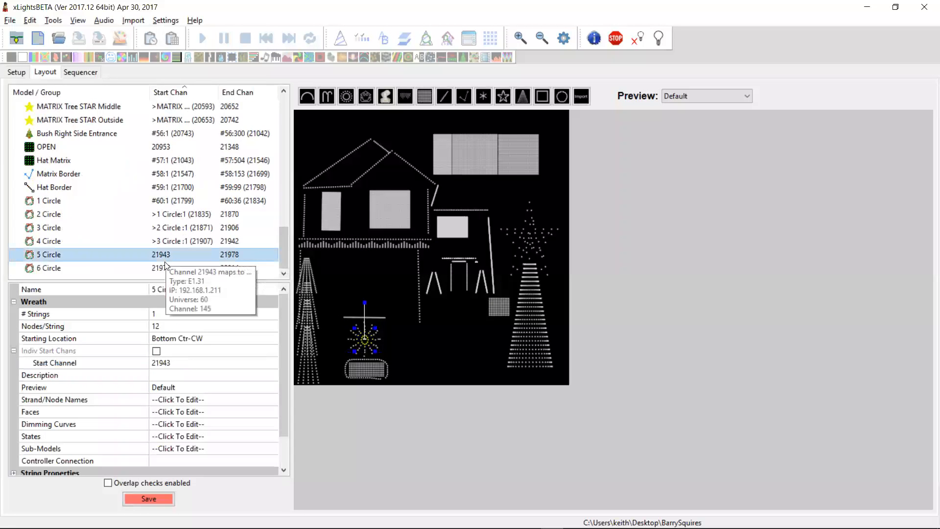
pyautogui.click(179, 363)
pyautogui.click(272, 364)
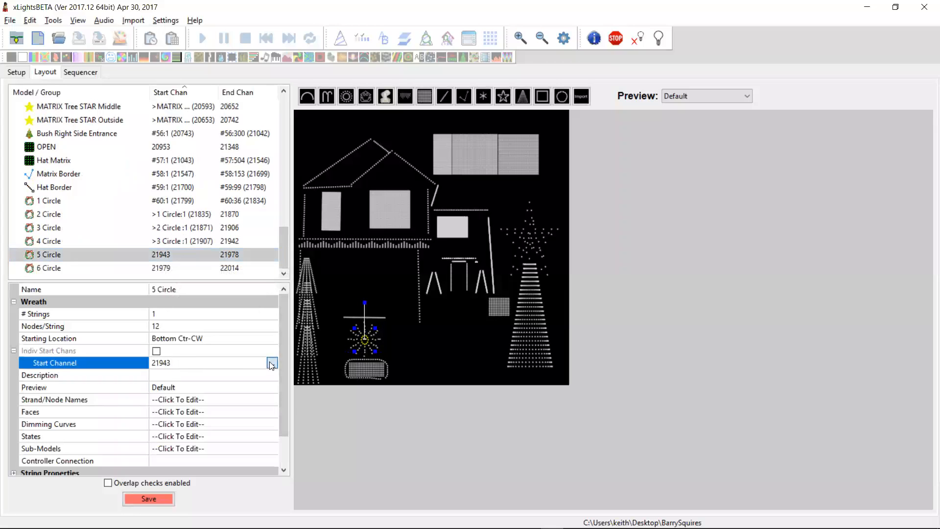
pyautogui.moveTo(176, 83); pyautogui.dragTo(123, 85)
pyautogui.write('1')
pyautogui.click(69, 185)
pyautogui.click(143, 182)
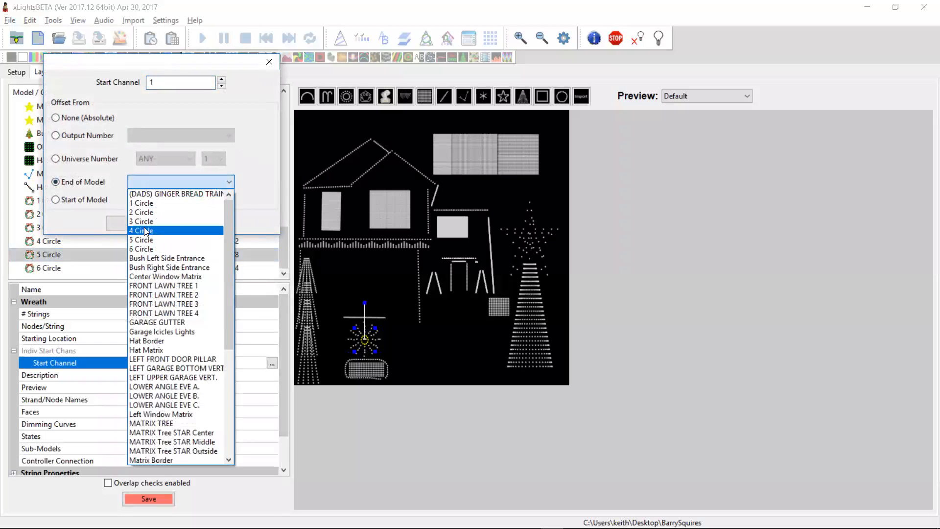
pyautogui.click(145, 231)
pyautogui.click(136, 226)
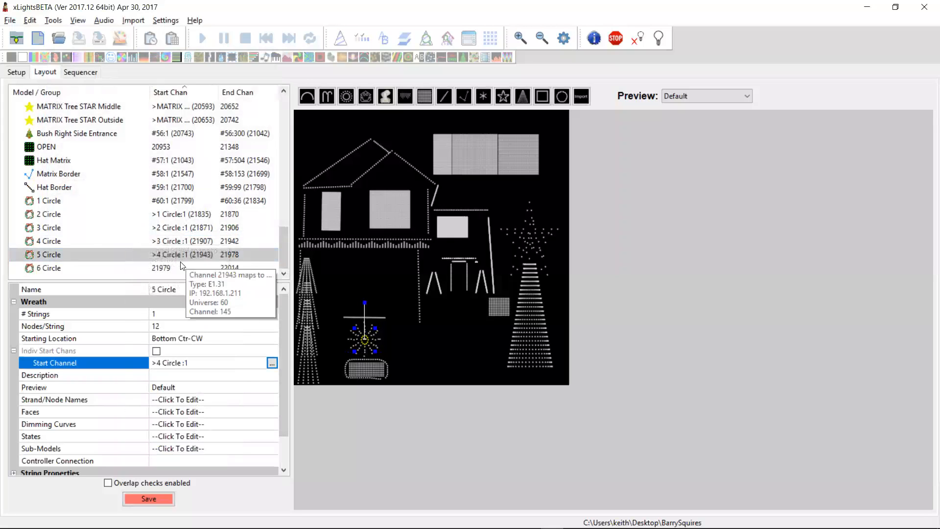
# Step: Set the 6 Circle model's start channel to channel 1 offset from the end of model 5 Circle
pyautogui.click(168, 267)
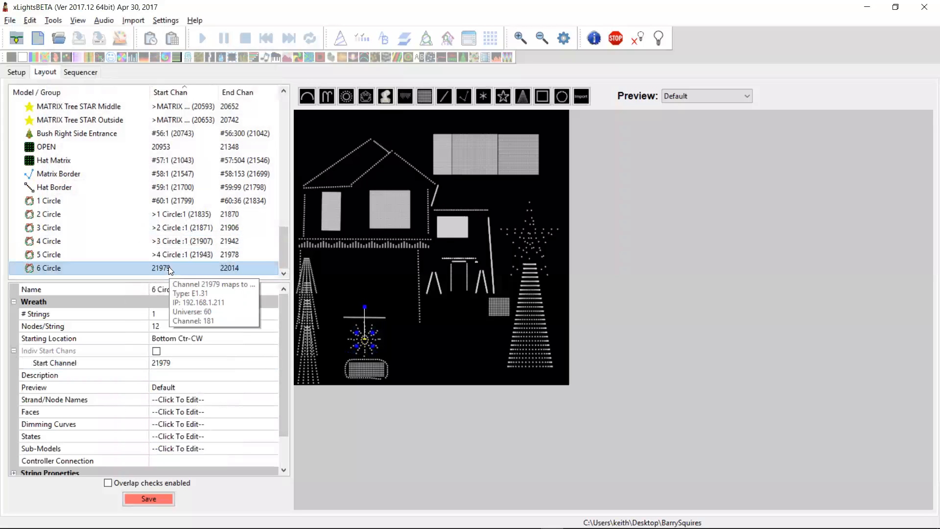
pyautogui.click(178, 362)
pyautogui.click(271, 364)
pyautogui.click(73, 183)
pyautogui.click(137, 184)
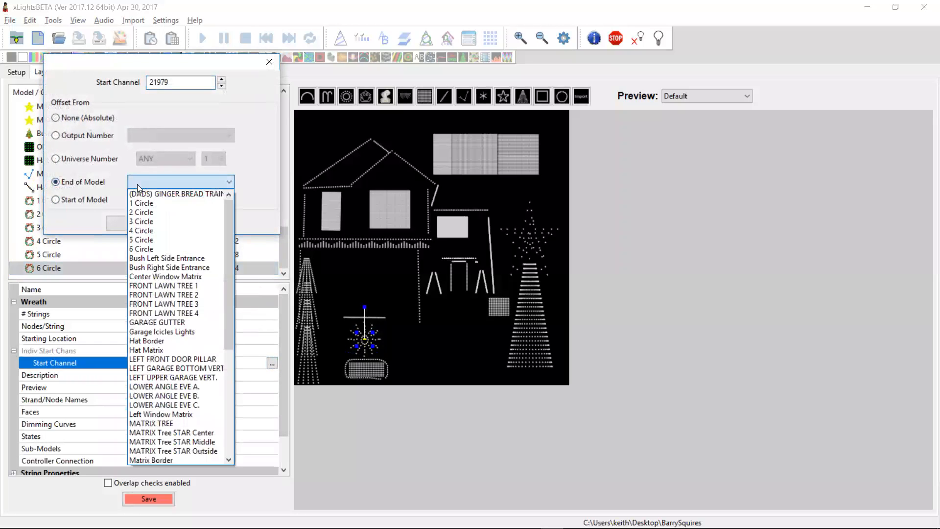
pyautogui.click(144, 240)
pyautogui.doubleClick(159, 82)
pyautogui.write('1')
pyautogui.click(138, 223)
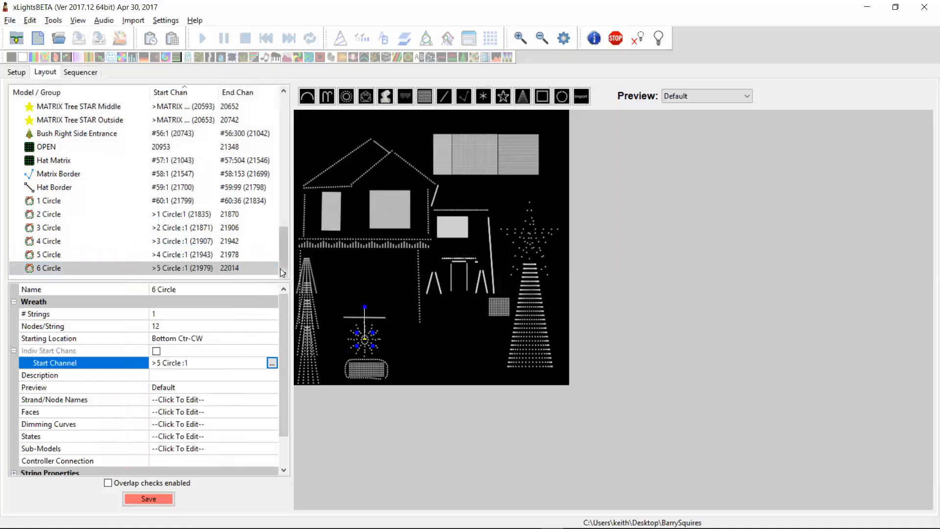
# Step: Save the layout, then enable overlap checks and check which models overlap the OPEN matrix
pyautogui.moveTo(282, 257); pyautogui.dragTo(282, 245)
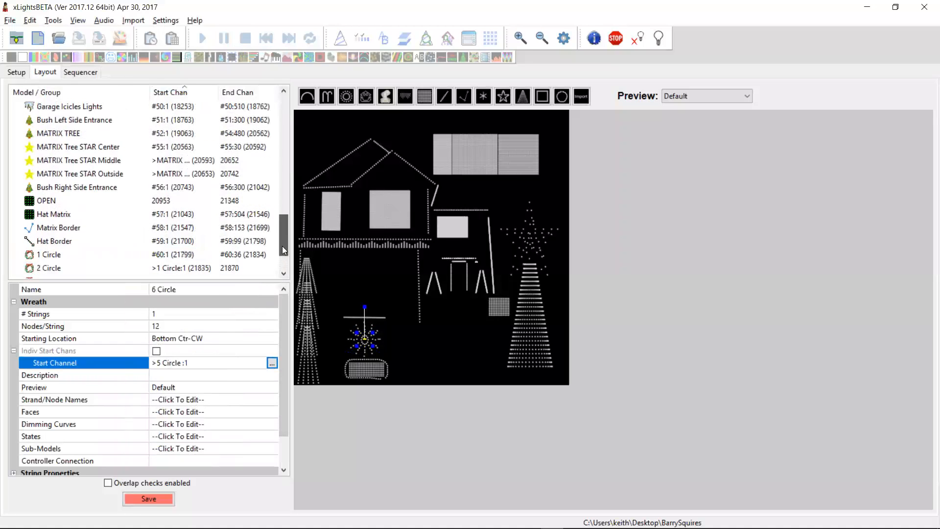
pyautogui.click(165, 203)
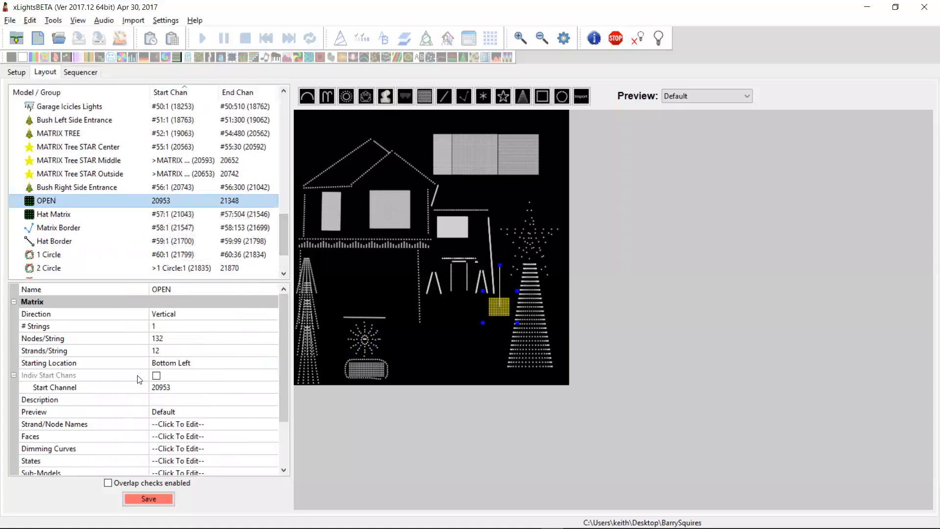
pyautogui.click(137, 496)
pyautogui.click(108, 484)
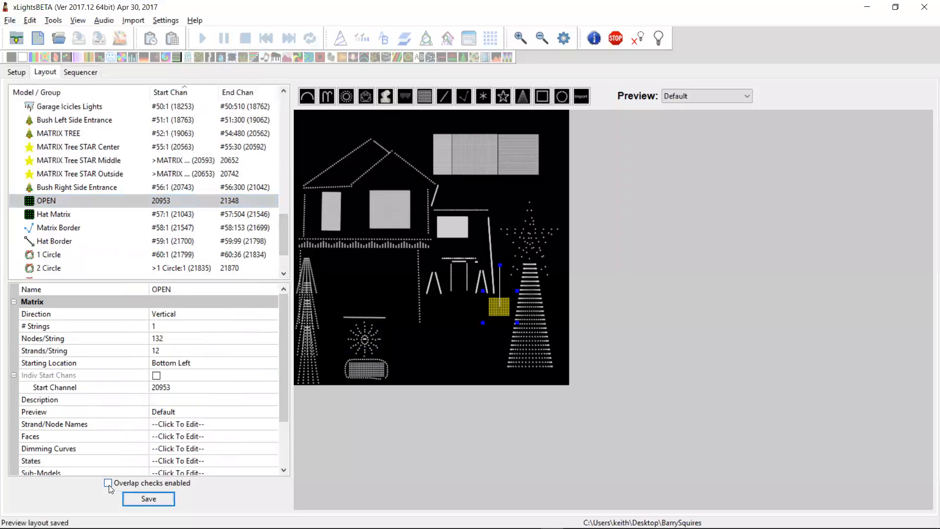
pyautogui.click(502, 312)
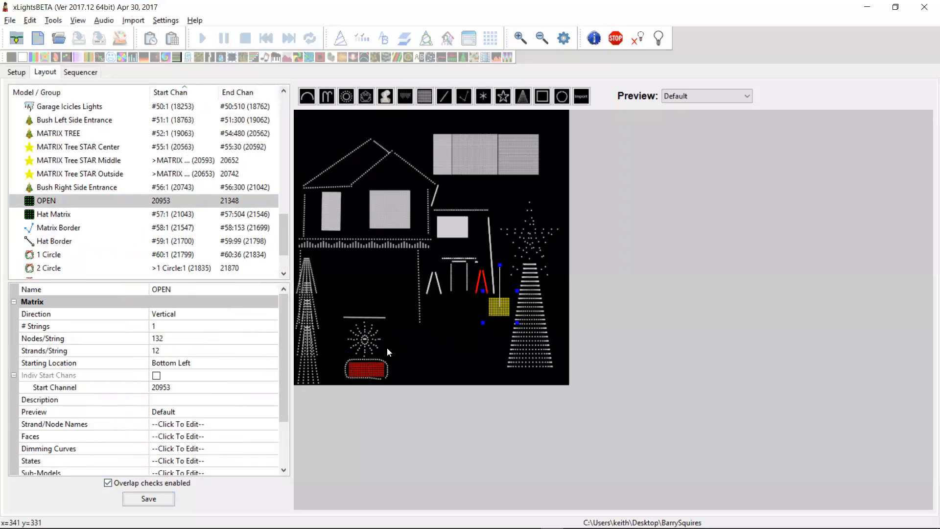
# Step: Switch the preview to All Models and set the STROBES 1 start channel to universe 1, channel 12 (#1:12)
pyautogui.click(684, 93)
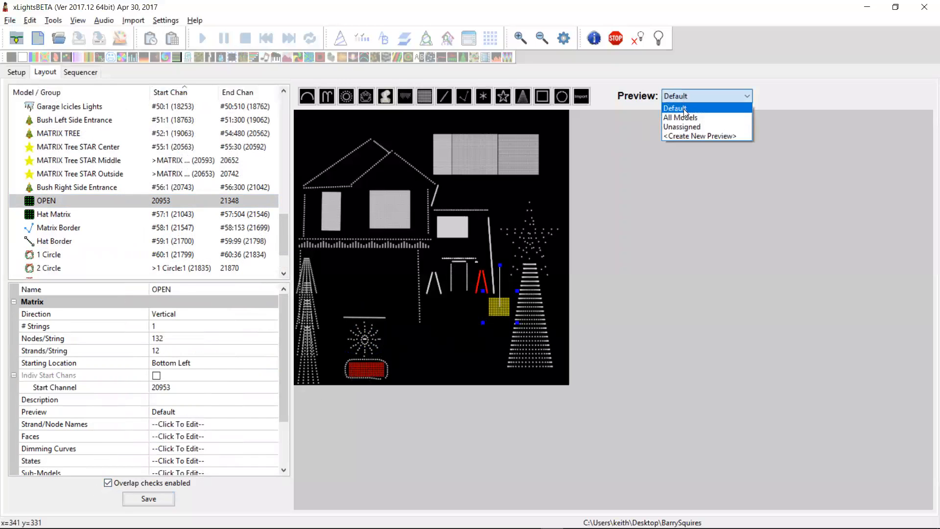
pyautogui.click(682, 115)
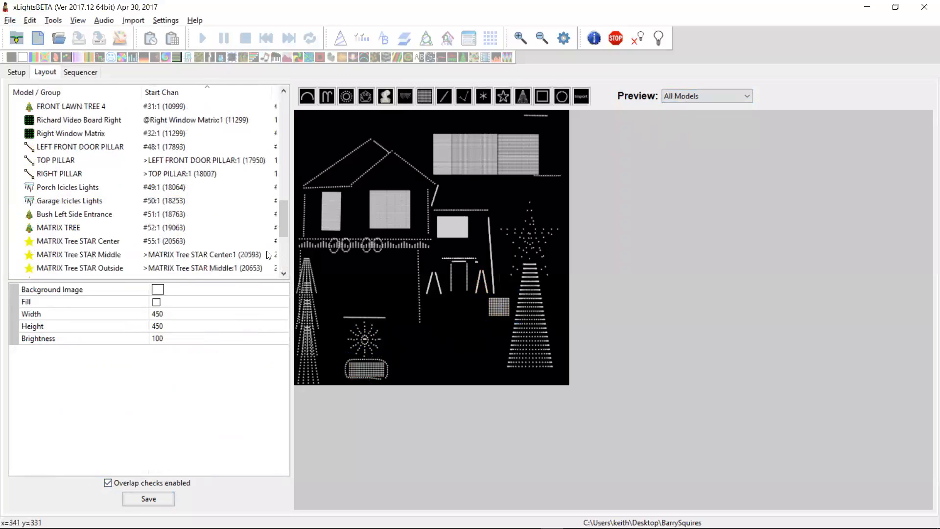
pyautogui.moveTo(281, 210); pyautogui.dragTo(278, 126)
pyautogui.click(147, 146)
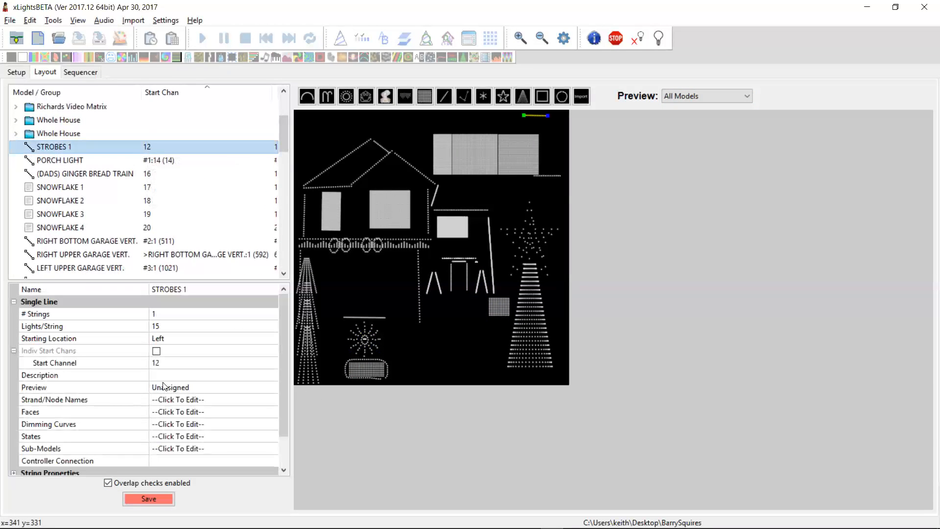
pyautogui.click(196, 363)
pyautogui.press('Left')
pyautogui.write('#1:')
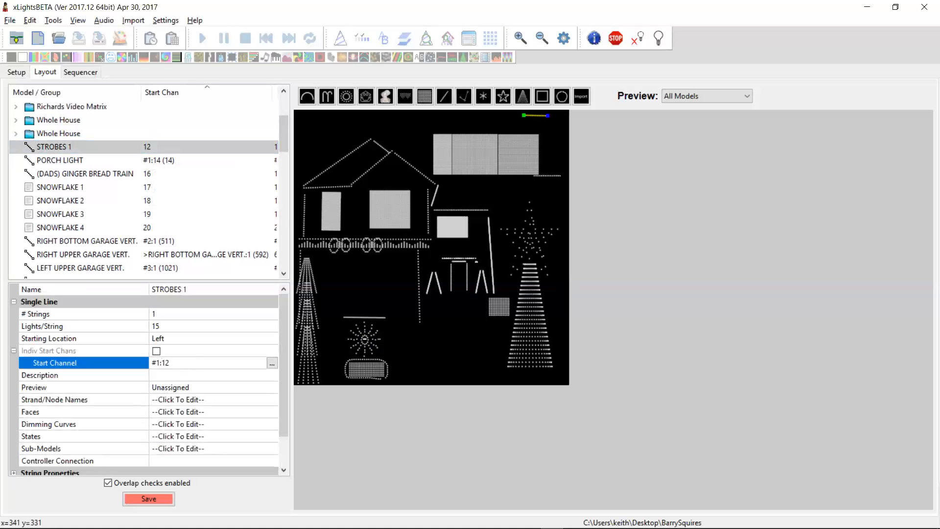
pyautogui.press('Return')
# Step: Set the (DADS) GINGER BREAD TRAIN model's start channel to universe 1, channel 16 (#1:16)
pyautogui.click(150, 174)
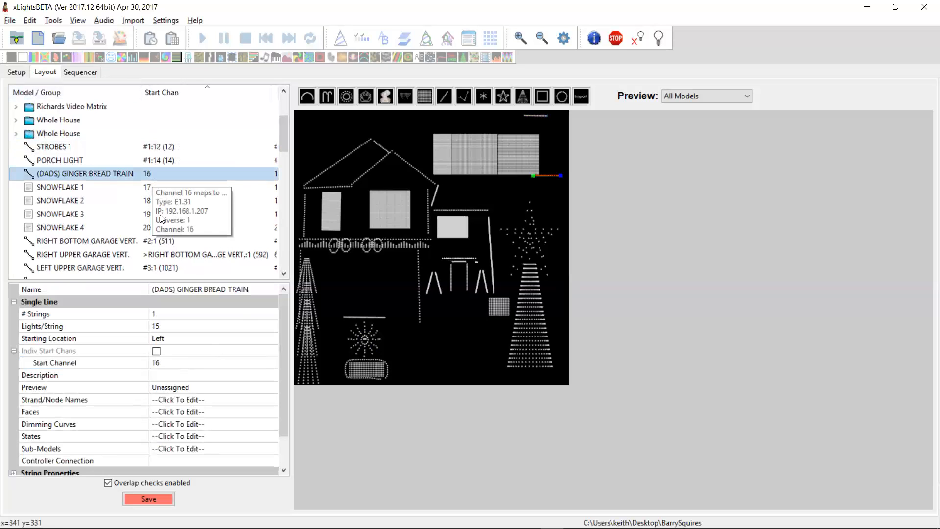
pyautogui.click(178, 362)
pyautogui.press('Home')
pyautogui.write('#1')
pyautogui.write(':')
pyautogui.press('Return')
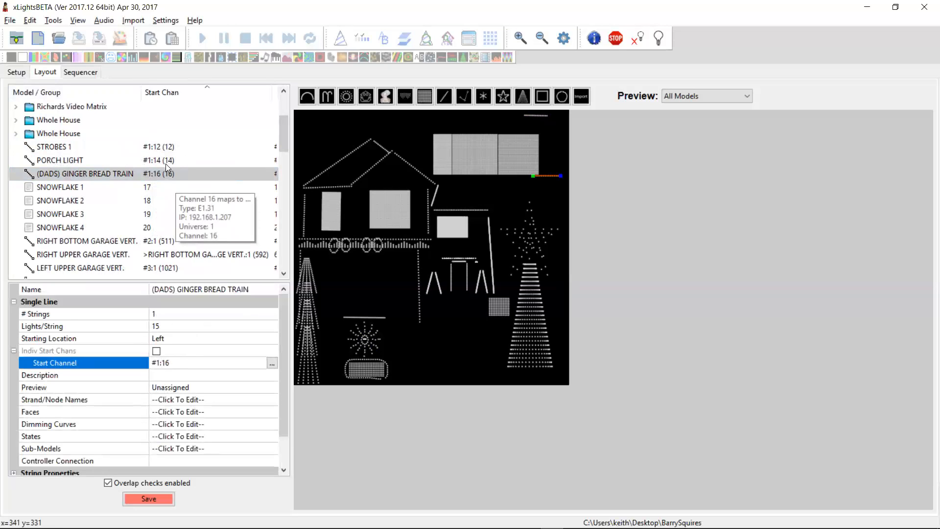
# Step: Set the SNOWFLAKE 1 model's start channel to universe 1, channel 17 (#1:17)
pyautogui.click(154, 188)
pyautogui.click(183, 374)
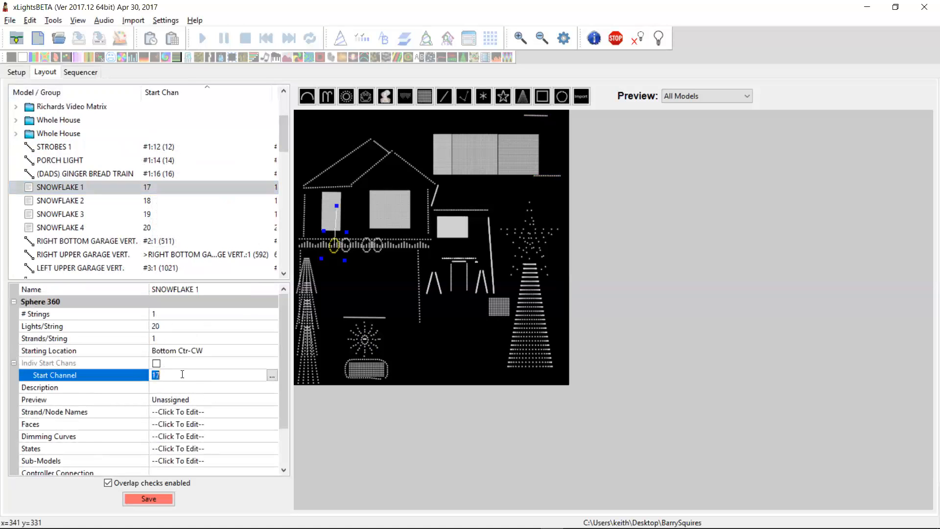
pyautogui.press('Left')
pyautogui.write('#1:')
pyautogui.press('Return')
pyautogui.moveTo(148, 216)
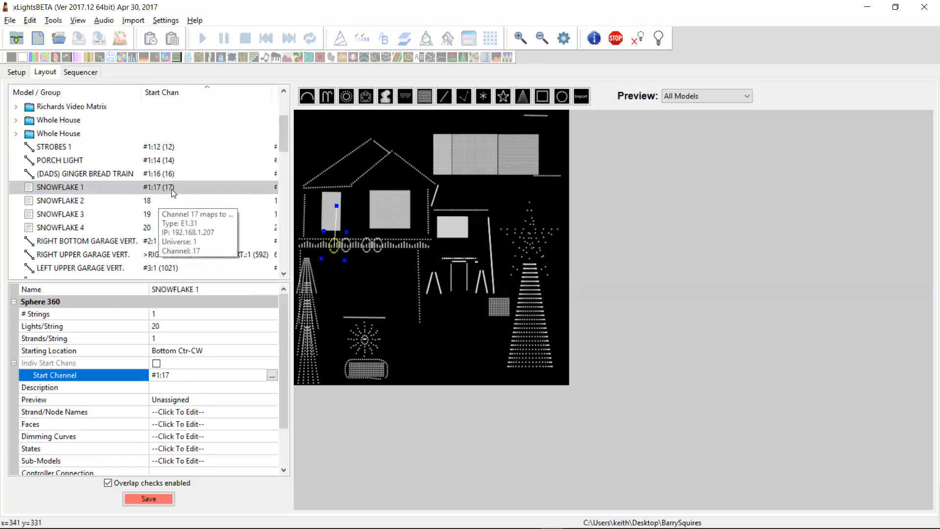
# Step: Set the SNOWFLAKE 2 model's start channel to universe 1, channel 18 (#1:18)
pyautogui.click(147, 201)
pyautogui.click(203, 375)
pyautogui.press('Home')
pyautogui.press('Right')
pyautogui.write('#1:')
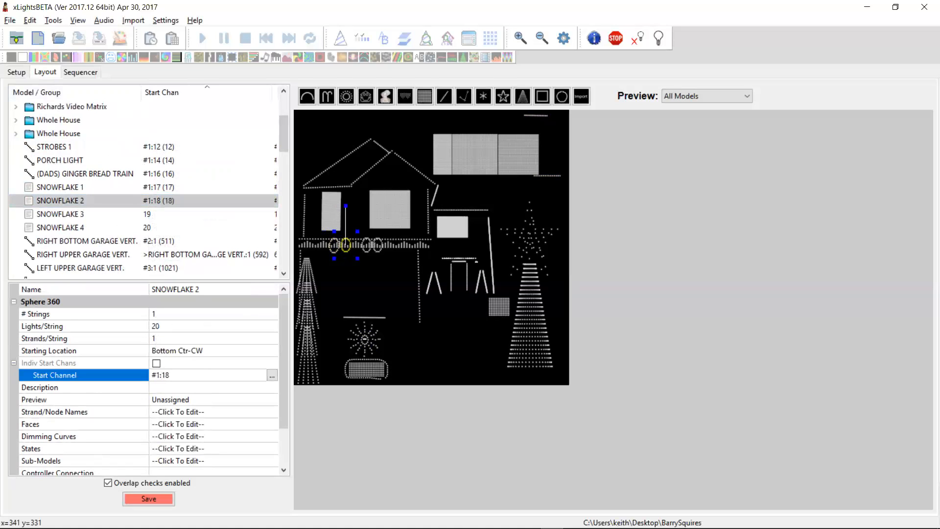
# Step: Set the SNOWFLAKE 3 model's start channel to universe 1, channel 19 (#1:19)
pyautogui.click(153, 215)
pyautogui.click(165, 376)
pyautogui.press('Left')
pyautogui.press('Left')
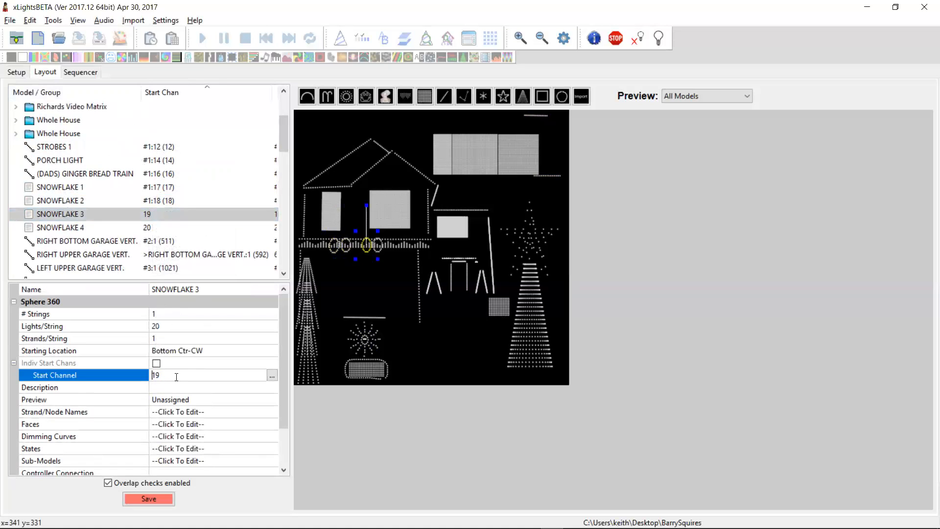
pyautogui.write('#1:')
# Step: Set the SNOWFLAKE 4 model's start channel to universe 1, channel 20 (#1:20)
pyautogui.click(145, 228)
pyautogui.click(167, 374)
pyautogui.press('Left')
pyautogui.write('#1:')
pyautogui.press('Return')
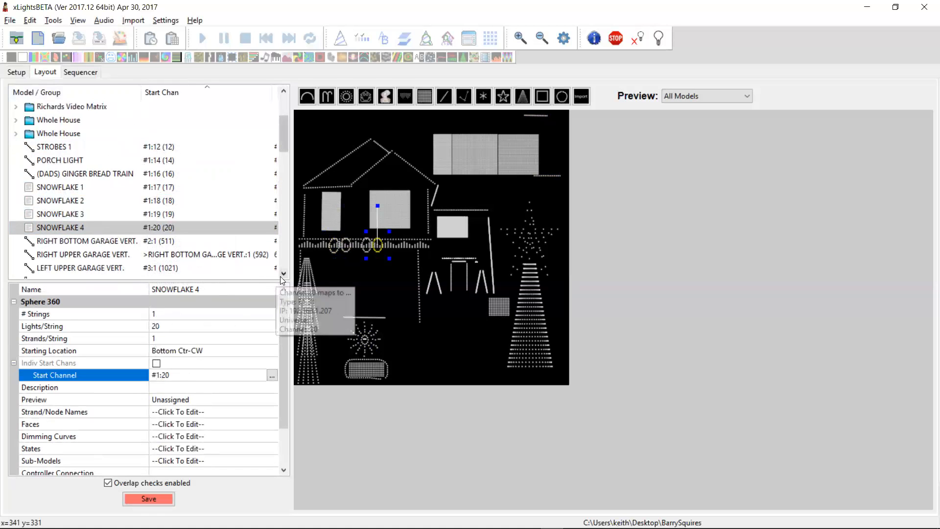
# Step: Look through the rest of the model list down to 6 Circle for any remaining absolute start channels
pyautogui.scroll(-3, 283, 280)
pyautogui.scroll(-3, 283, 279)
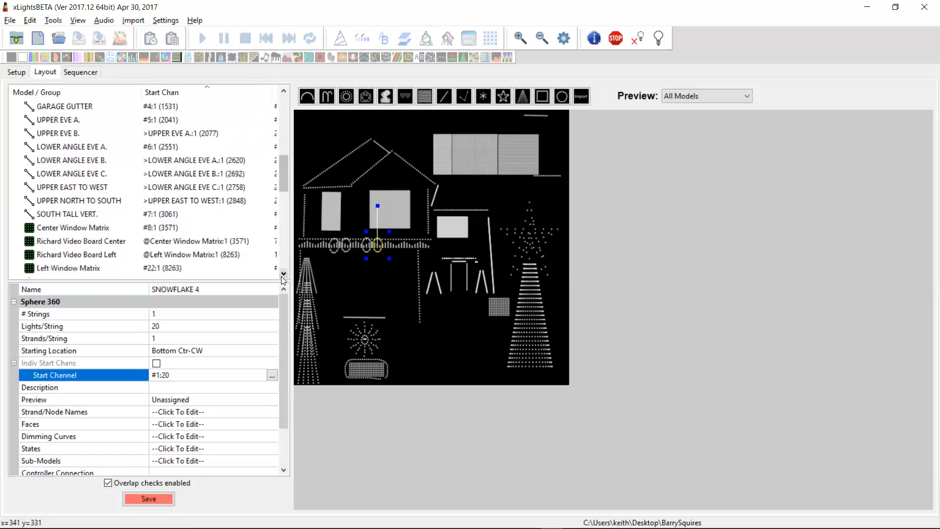
pyautogui.scroll(-3, 283, 279)
pyautogui.scroll(-4, 283, 280)
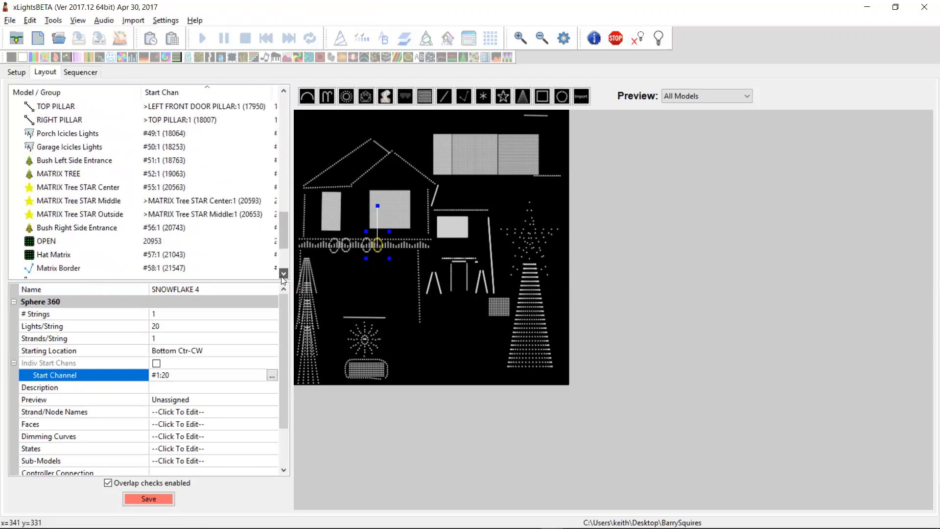
pyautogui.scroll(-2, 283, 280)
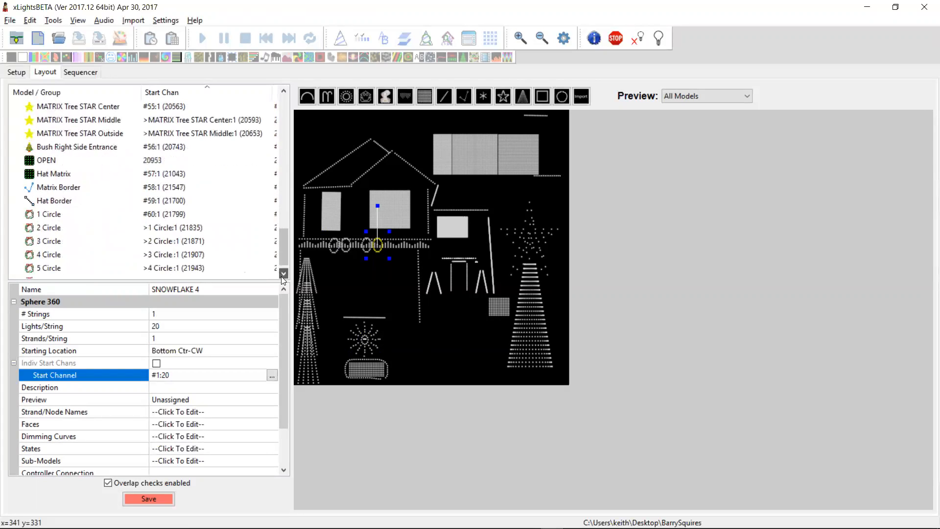
pyautogui.click(283, 273)
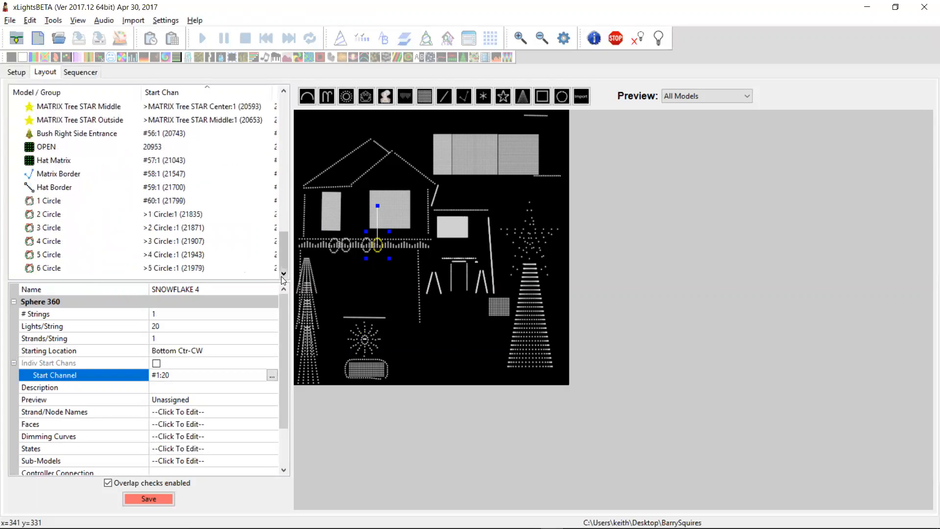
# Step: Compare the start channels of the Hat Matrix and OPEN models in the layout
pyautogui.click(363, 368)
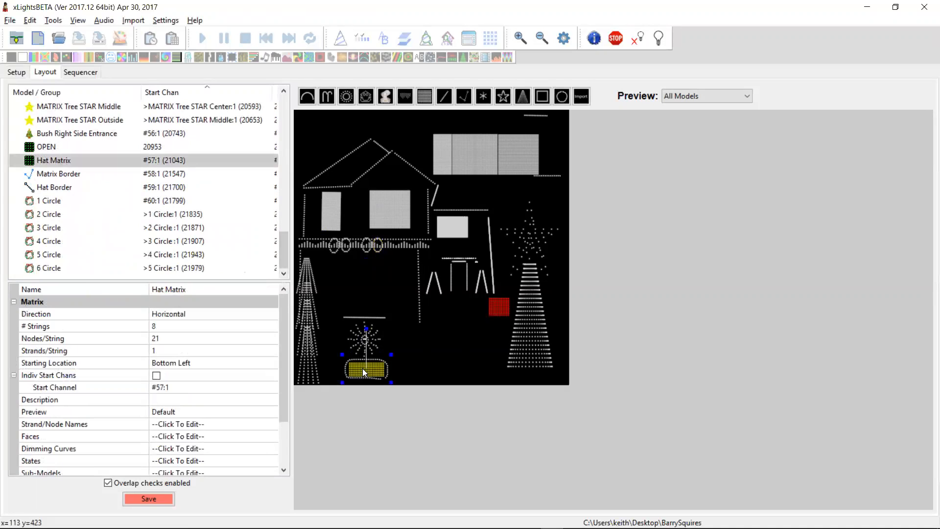
pyautogui.moveTo(149, 163)
pyautogui.click(149, 148)
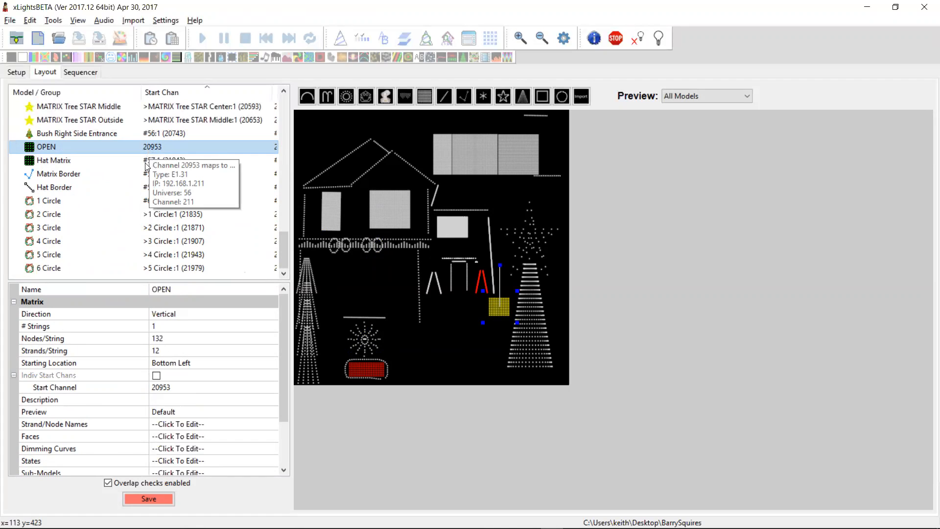
pyautogui.click(145, 161)
pyautogui.click(152, 148)
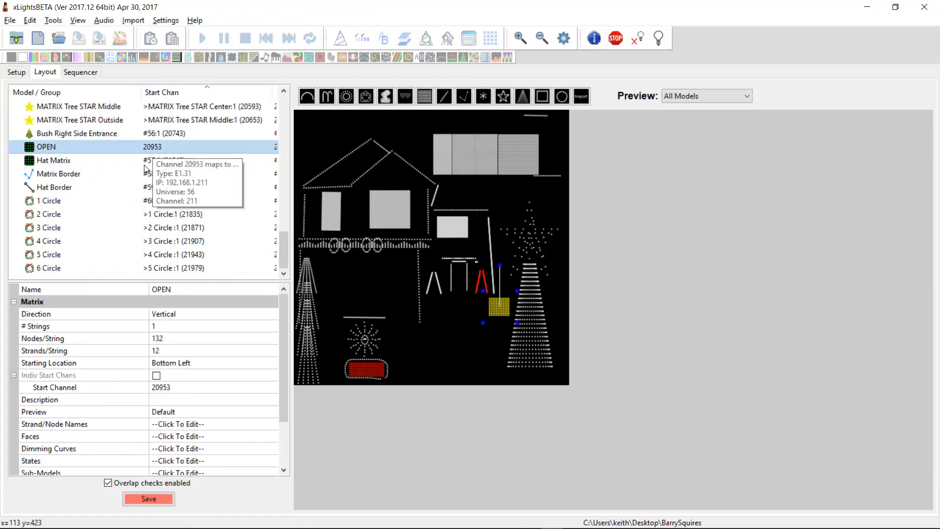
pyautogui.click(145, 162)
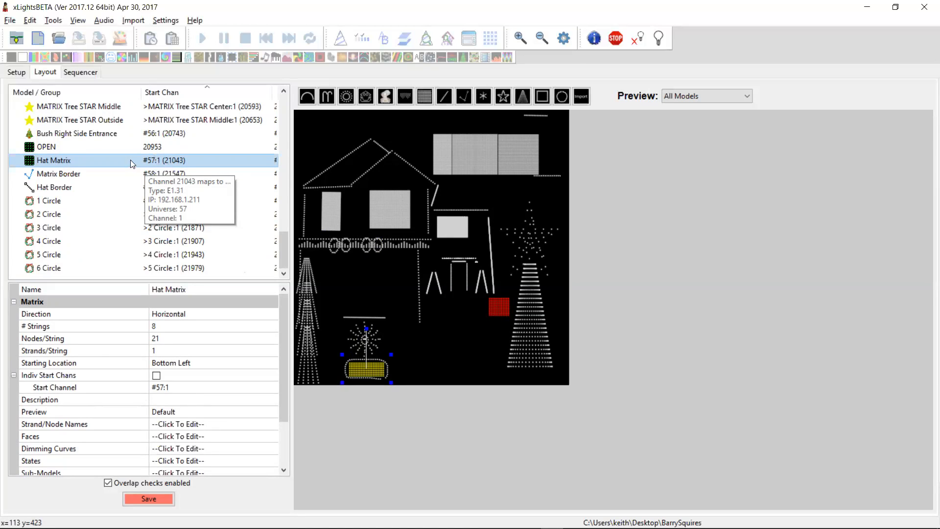
# Step: Look up the channel range of the Santa Hat Center Matrix output in the network setup, and return to the layout
pyautogui.click(16, 72)
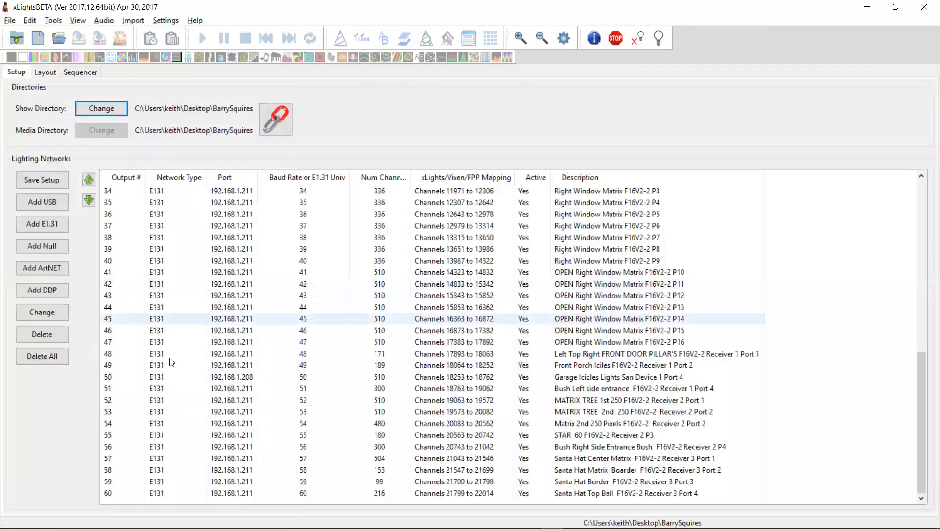
pyautogui.click(385, 458)
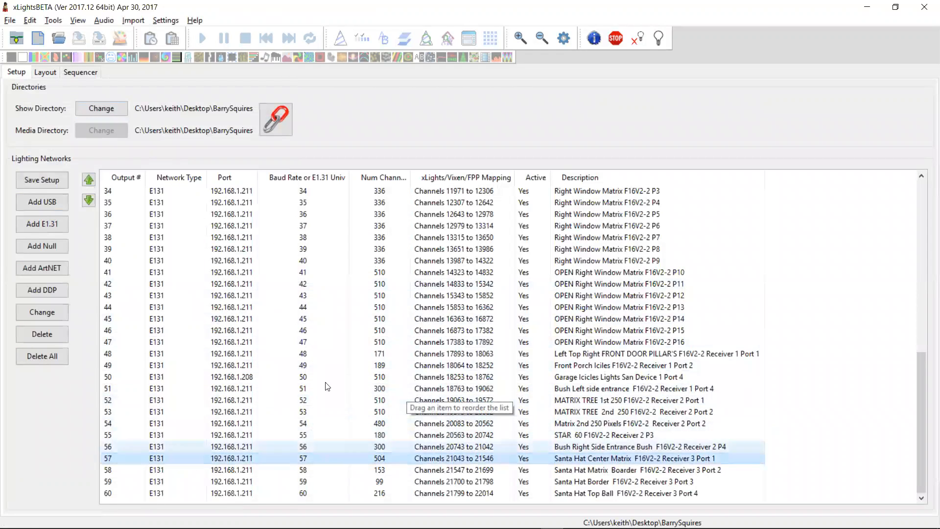
pyautogui.click(45, 72)
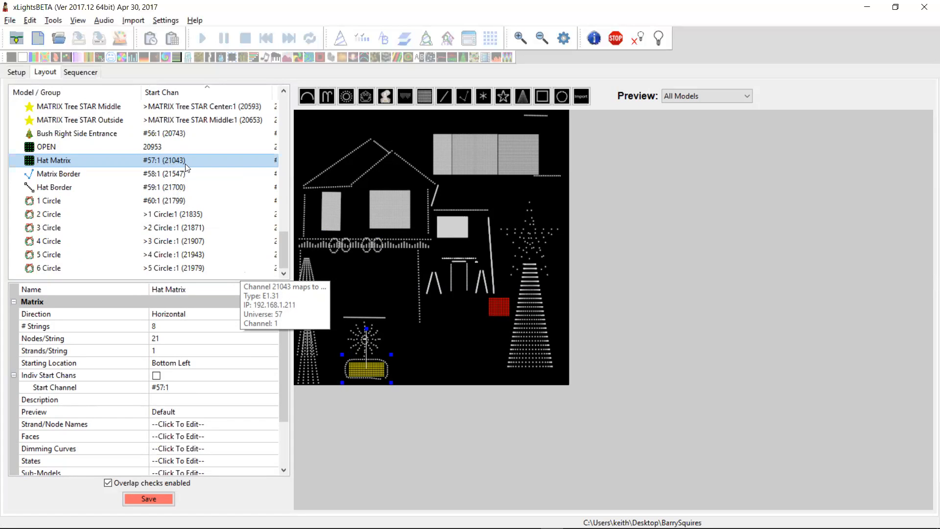
# Step: Narrow the start channel column to reveal the models' end channels, and select the OPEN model to compare its range
pyautogui.moveTo(273, 93); pyautogui.dragTo(226, 99)
pyautogui.moveTo(255, 168)
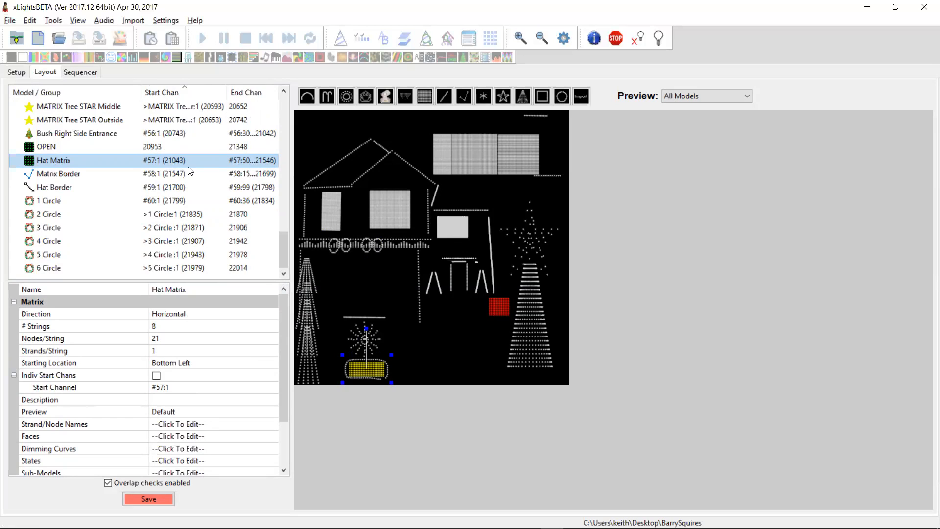
pyautogui.click(175, 148)
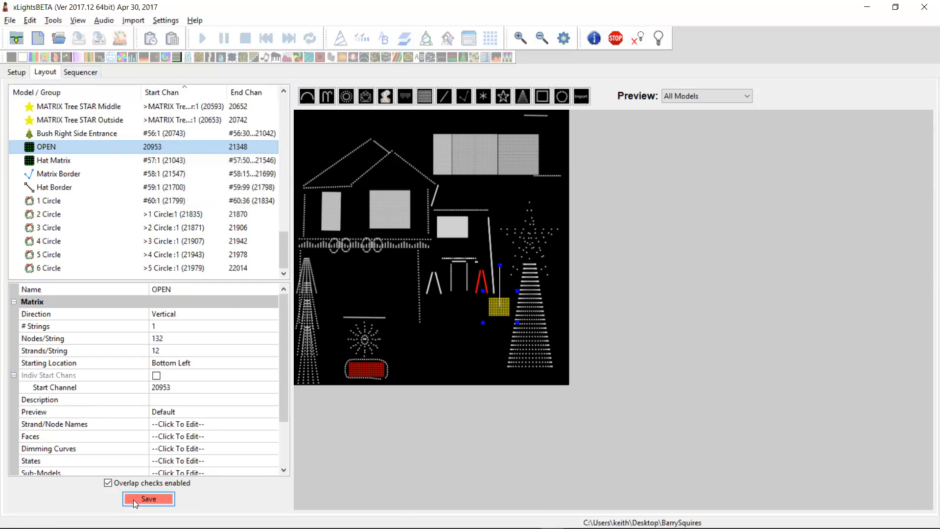
# Step: Save the layout and run Check Sequence to generate the problem report
pyautogui.click(148, 498)
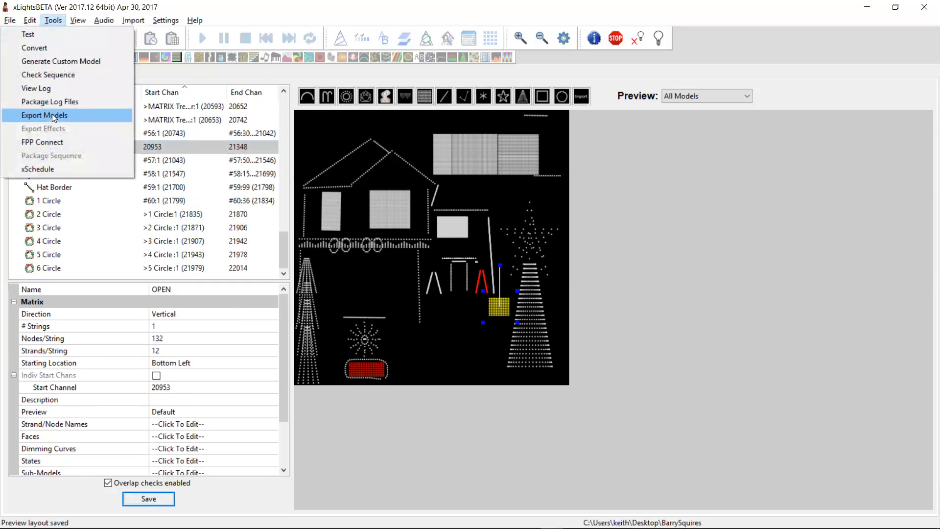
pyautogui.click(52, 76)
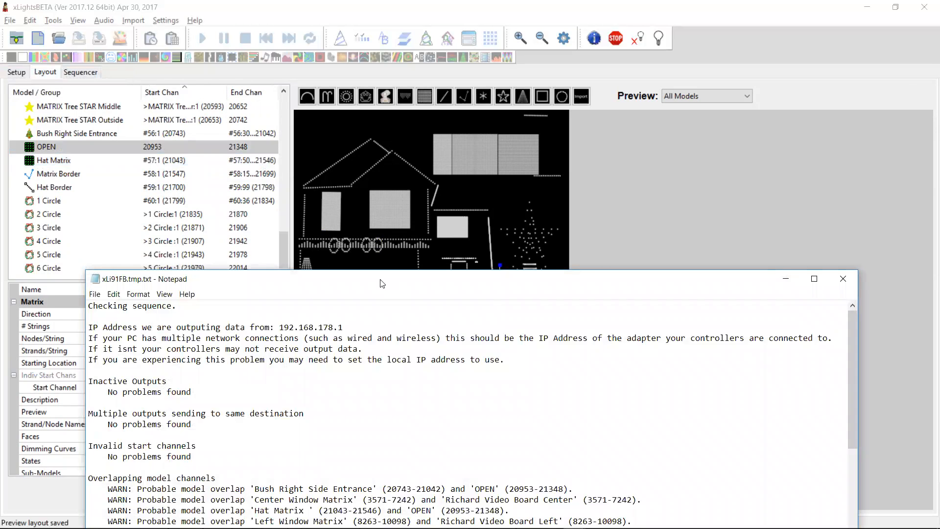
pyautogui.moveTo(381, 283); pyautogui.dragTo(423, 72)
# Step: Read through the report's overlapping channel, preview and unused channel sections, including the LEFT FRONT DOOR PILLAR warning
pyautogui.scroll(-2, 380, 261)
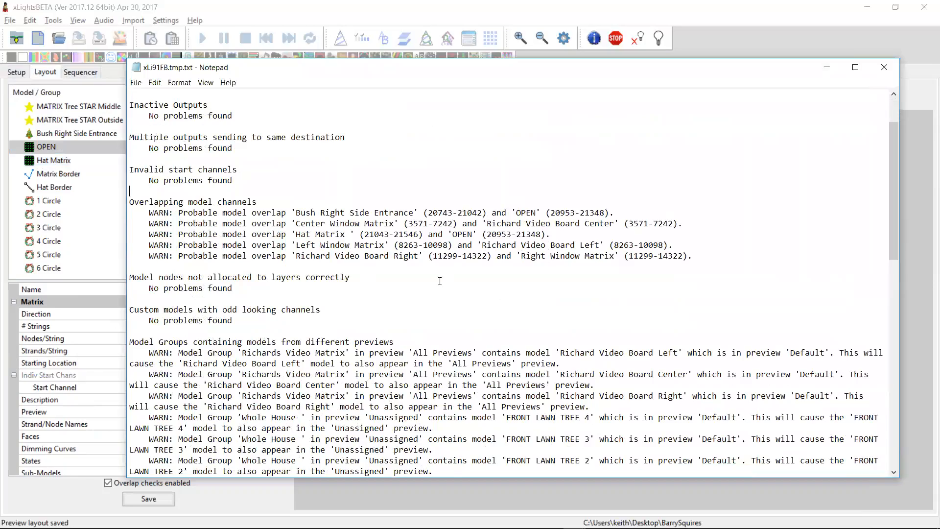
pyautogui.scroll(-18, 440, 281)
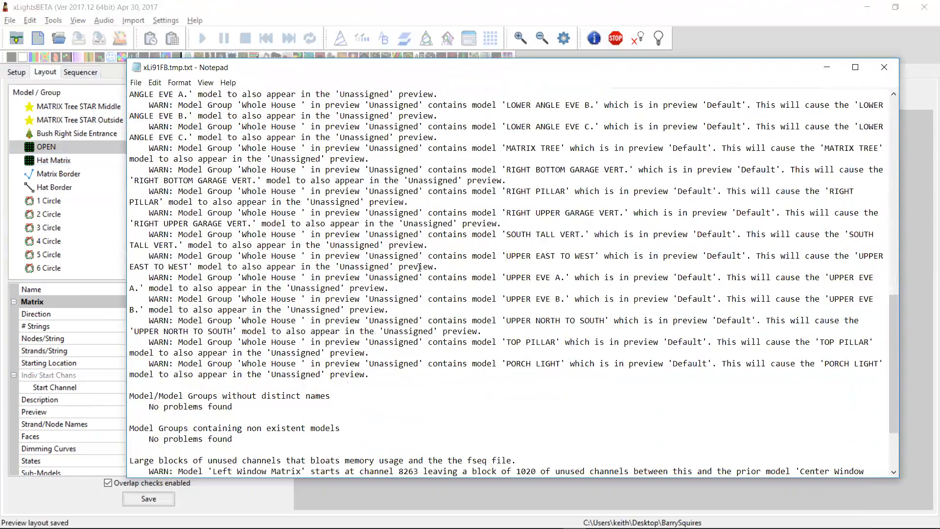
pyautogui.scroll(-3, 420, 267)
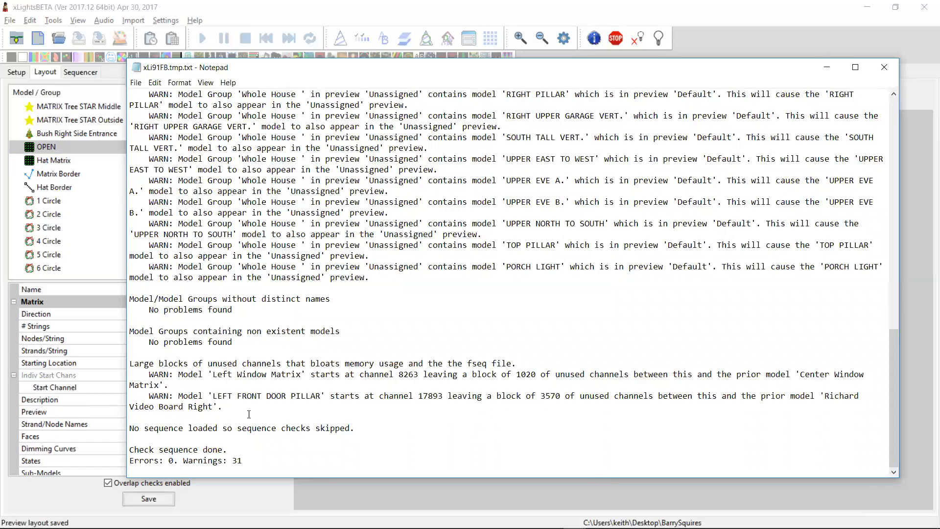
pyautogui.moveTo(262, 407)
pyautogui.mouseDown()
pyautogui.moveTo(212, 396)
pyautogui.moveTo(260, 397)
pyautogui.moveTo(247, 396)
pyautogui.moveTo(247, 408)
pyautogui.mouseUp()
pyautogui.moveTo(240, 397); pyautogui.dragTo(300, 395)
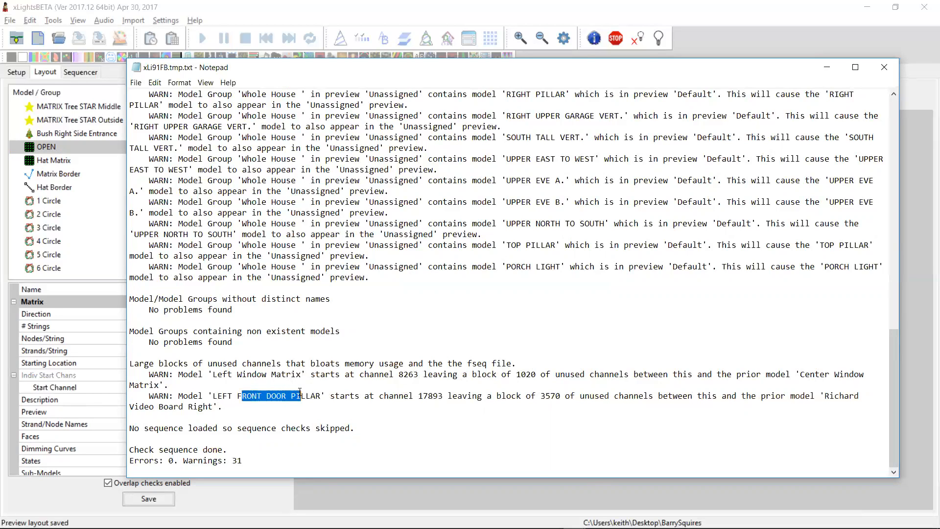
pyautogui.hotkey('shift', 'Home')
pyautogui.click(247, 399)
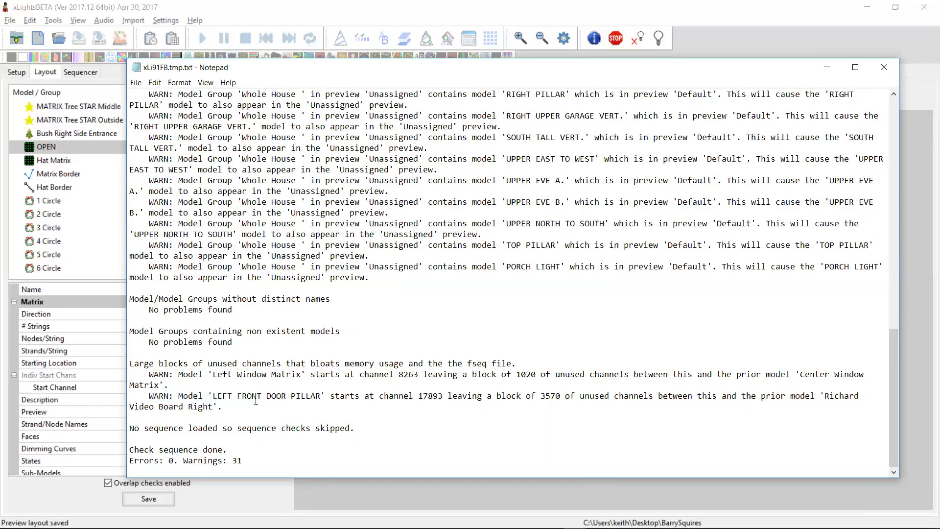
# Step: Inspect the channel ranges of LEFT FRONT DOOR PILLAR and Right Window Matrix in the model list to locate the unused gap
pyautogui.click(73, 233)
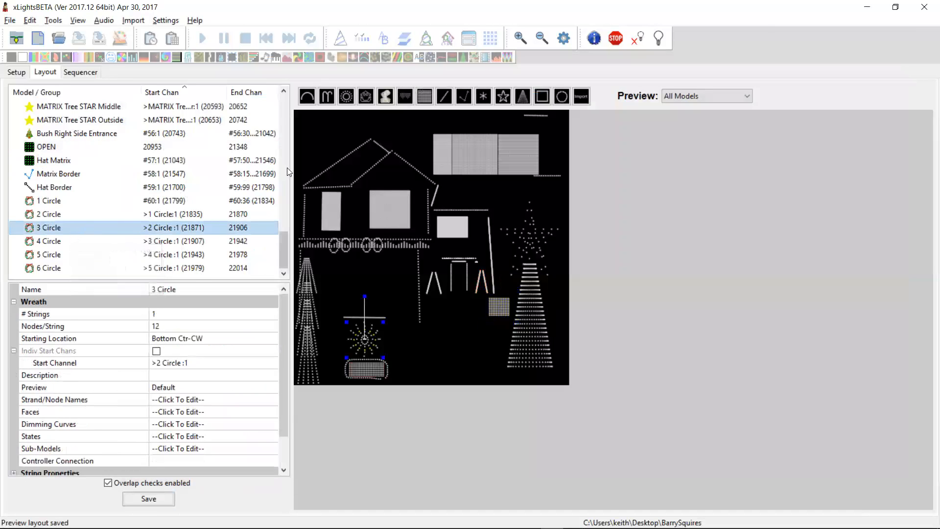
pyautogui.scroll(4, 287, 168)
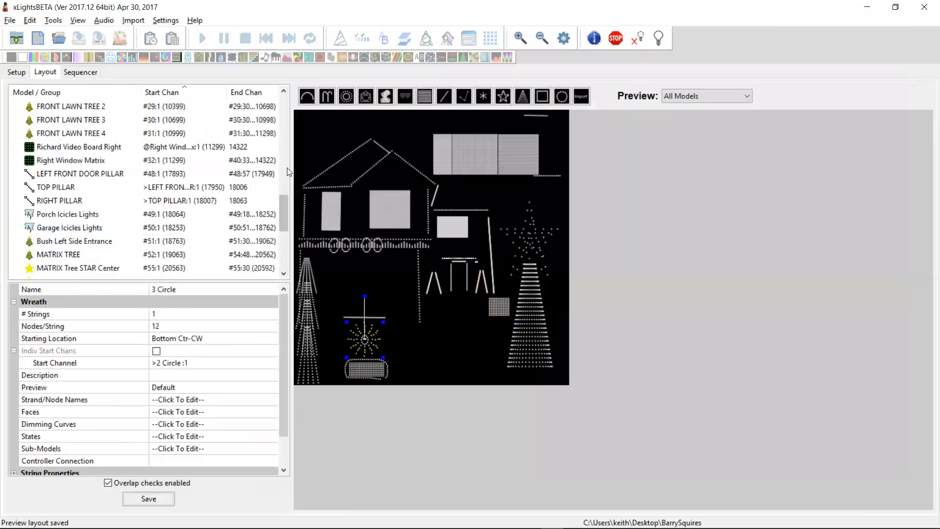
pyautogui.click(192, 174)
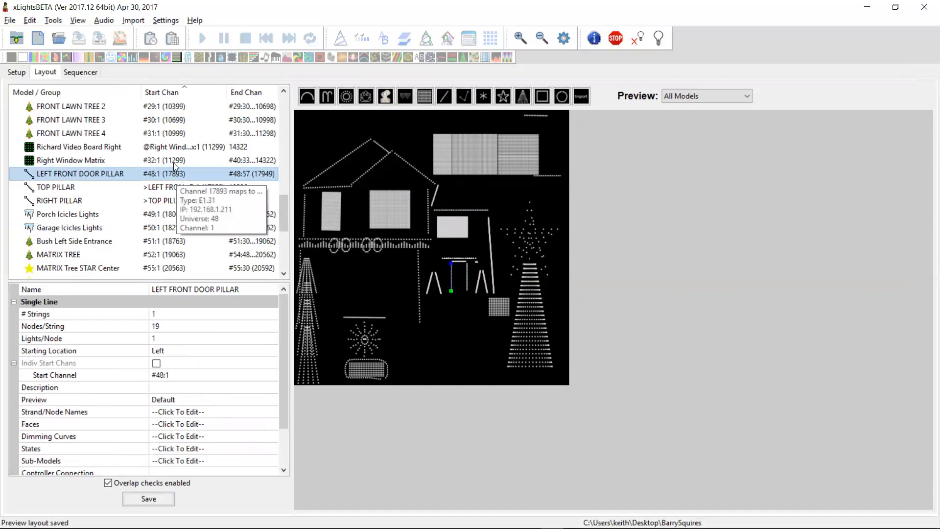
pyautogui.click(210, 160)
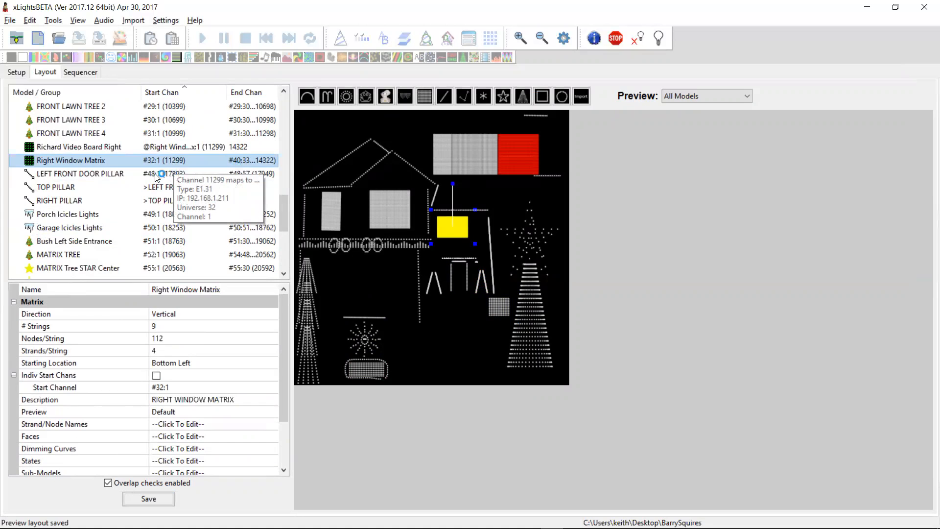
pyautogui.moveTo(286, 207); pyautogui.dragTo(284, 229)
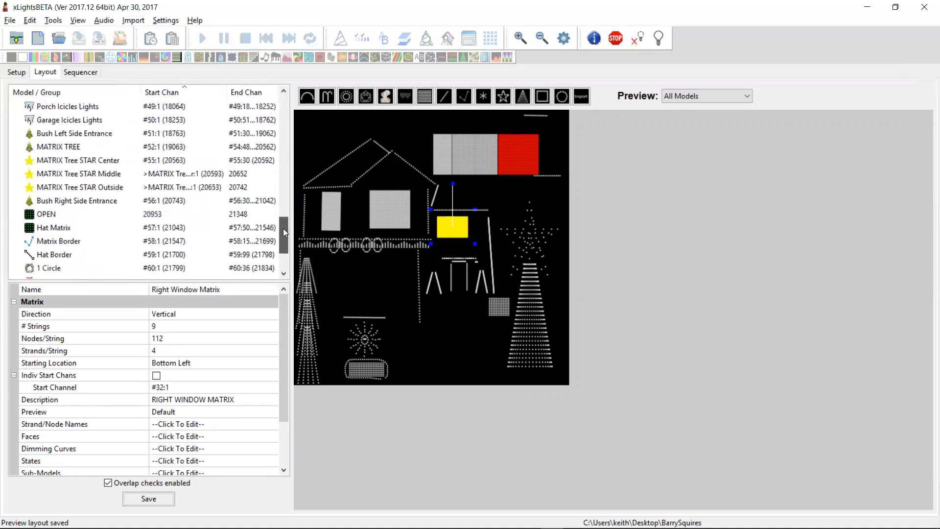
# Step: Set the OPEN model's start channel to #41:1 and check it for overlaps in the preview
pyautogui.click(169, 215)
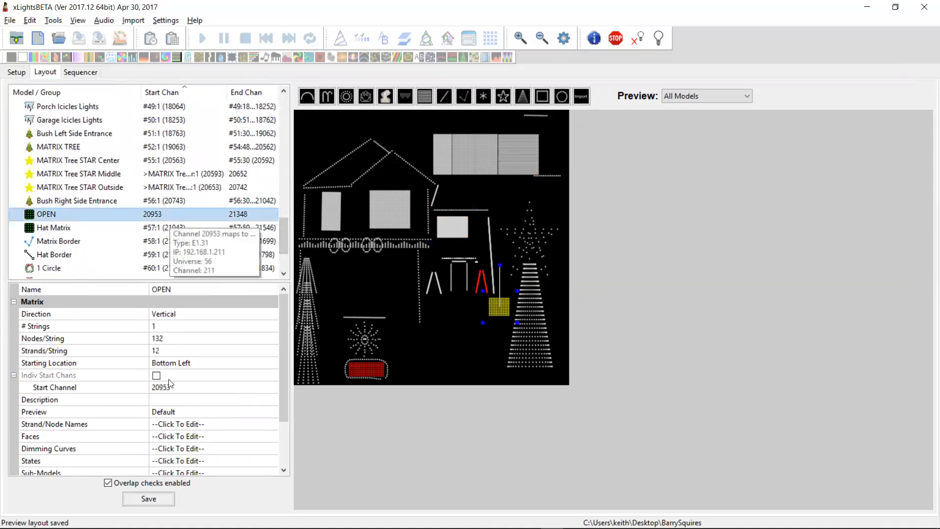
pyautogui.click(185, 388)
pyautogui.write('#41:1')
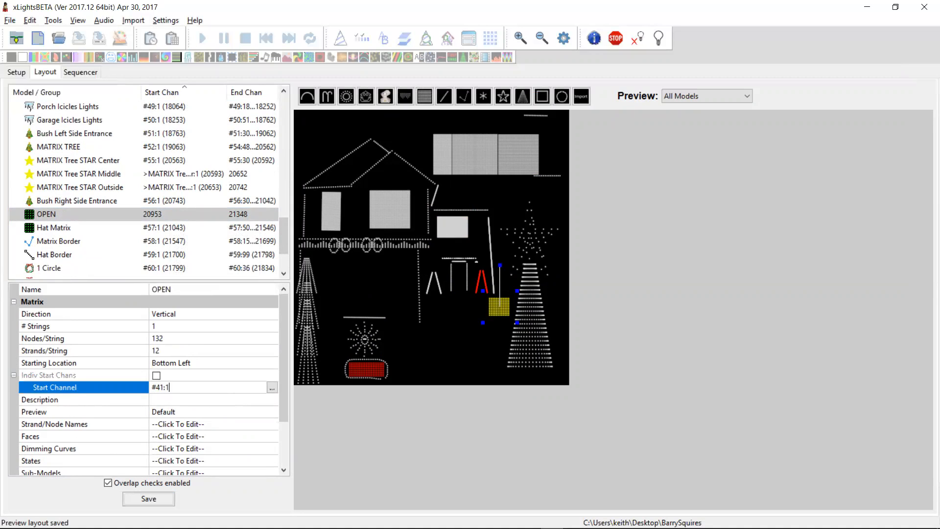
pyautogui.press('Return')
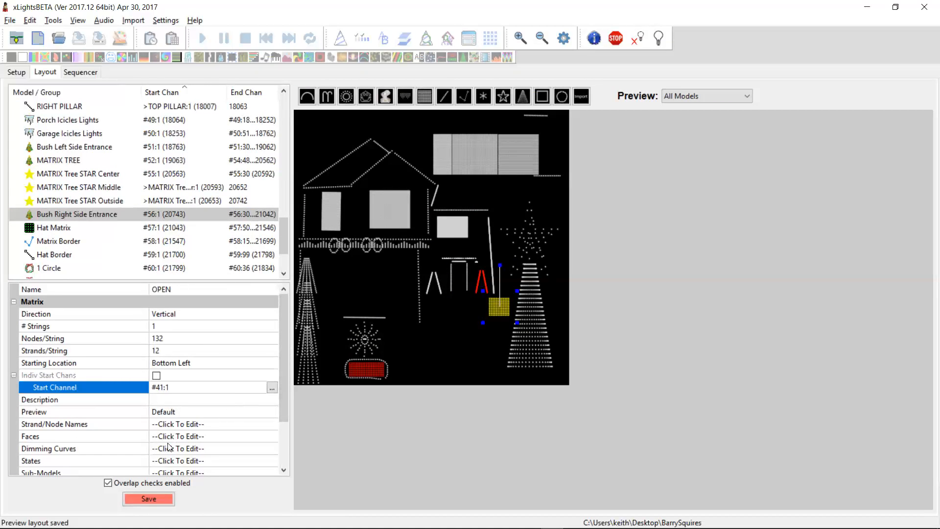
pyautogui.click(475, 335)
pyautogui.click(494, 309)
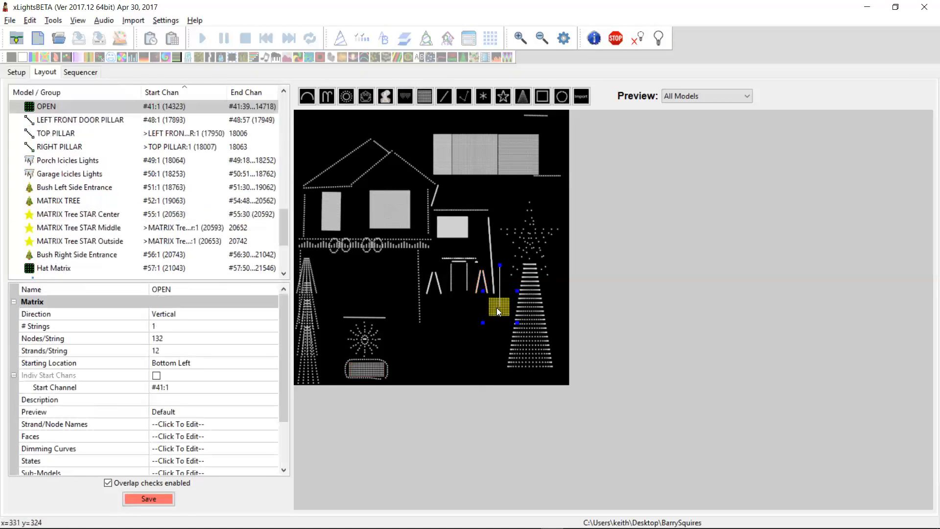
pyautogui.click(423, 349)
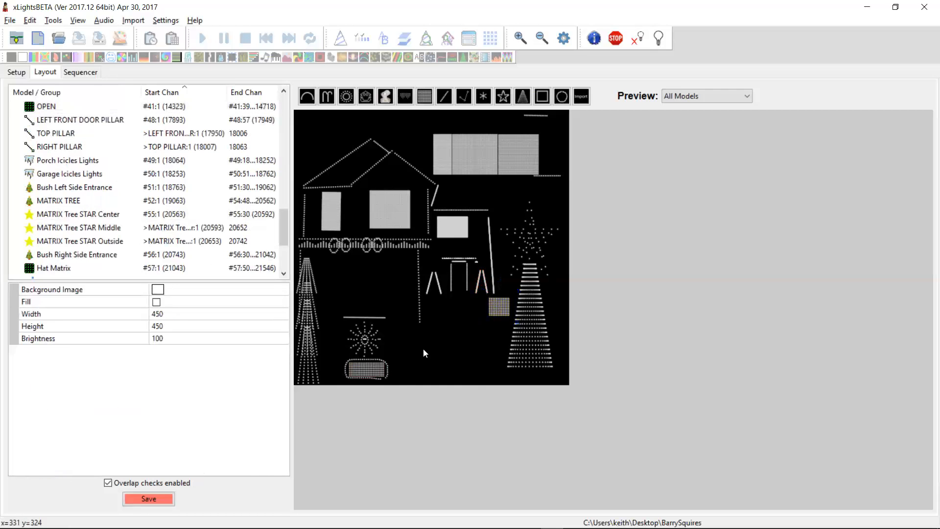
# Step: Save the layout, rerun Check Sequence, review the overlapping model channels in the new report and close it
pyautogui.click(149, 498)
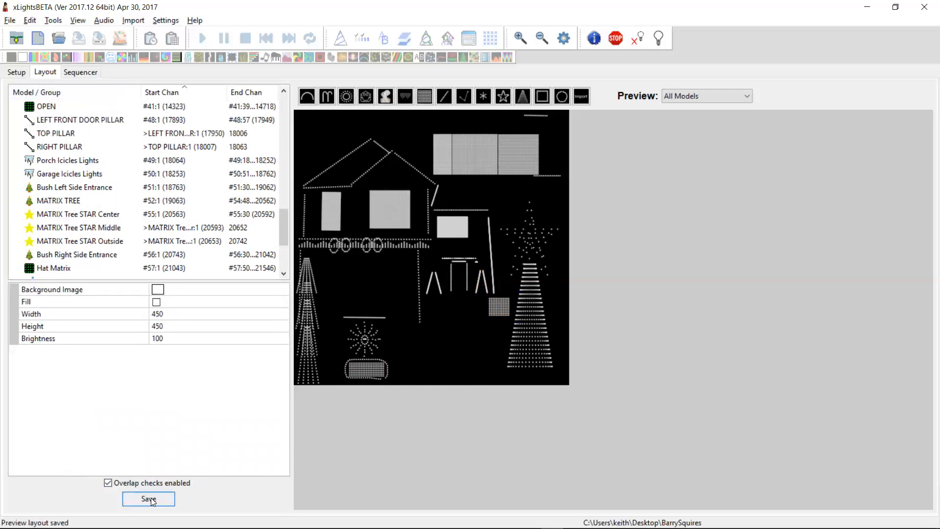
pyautogui.click(53, 20)
pyautogui.click(49, 79)
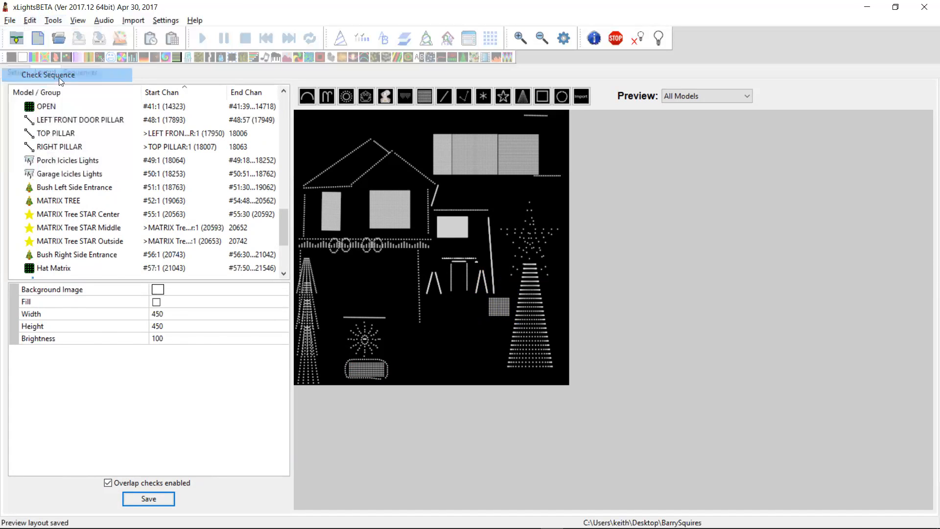
pyautogui.scroll(-2, 364, 441)
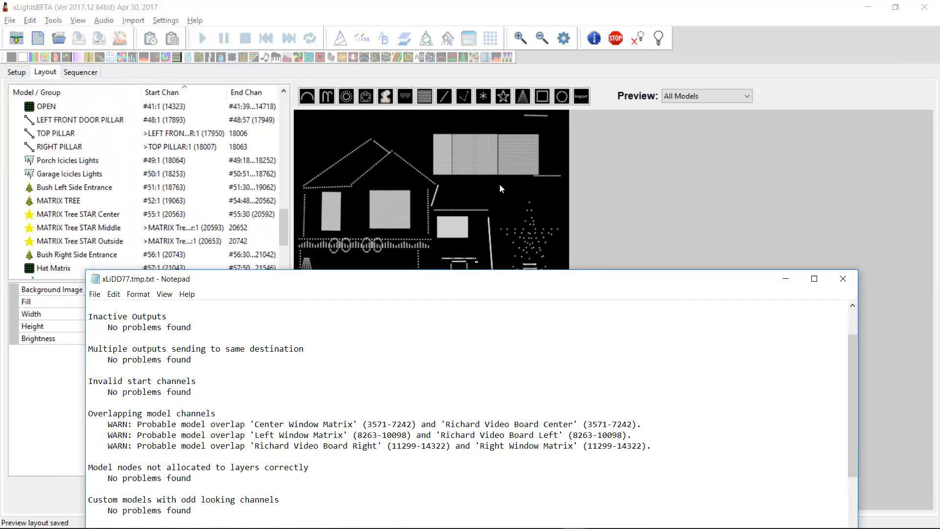
pyautogui.click(850, 283)
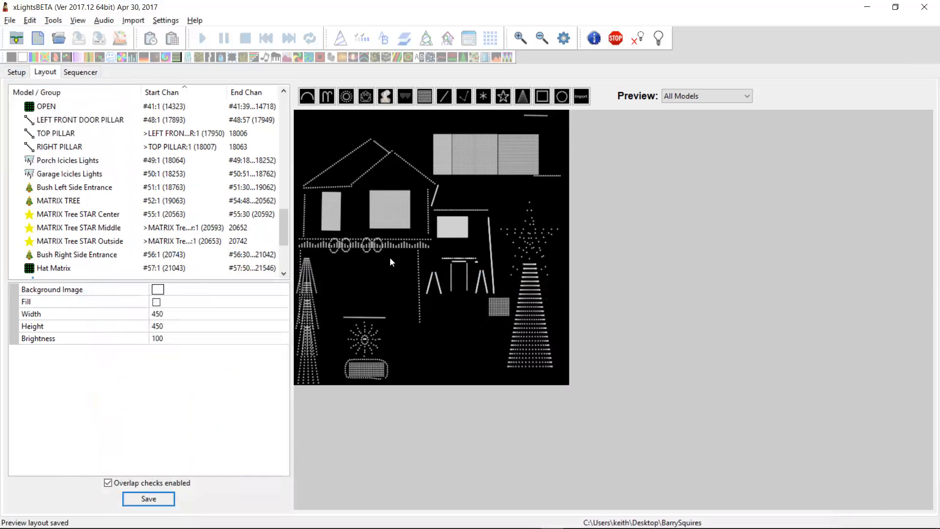
# Step: Switch the layout preview to Default and show the model groups at the start of the list
pyautogui.click(691, 96)
pyautogui.click(687, 109)
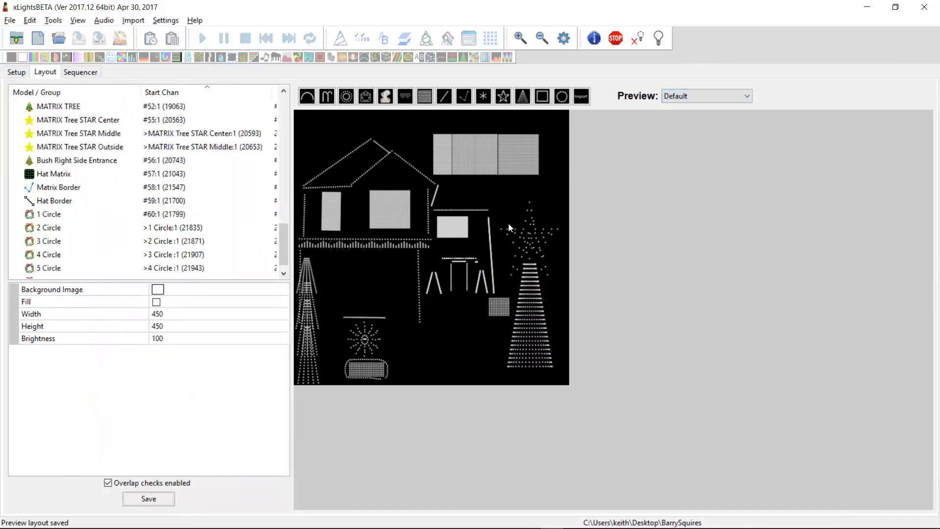
pyautogui.moveTo(283, 239); pyautogui.dragTo(285, 108)
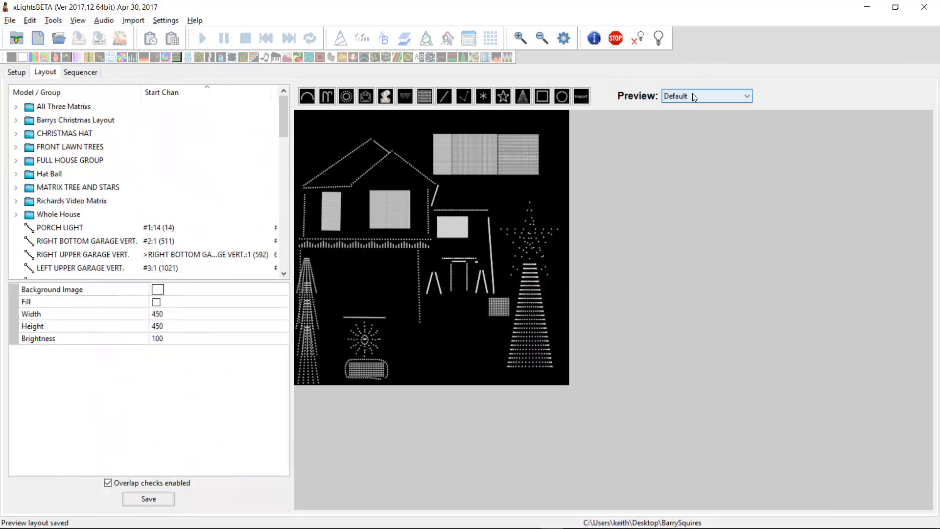
# Step: Change the Preview assignment of the Richard Video Board Left model
pyautogui.click(443, 160)
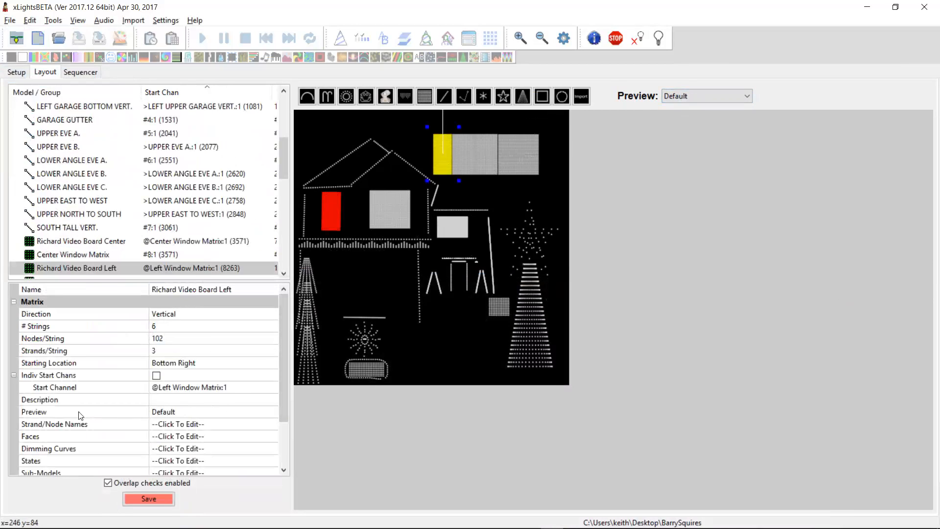
pyautogui.click(188, 417)
pyautogui.click(186, 415)
pyautogui.click(172, 447)
# Step: Change the Preview assignment of the Richard Video Board Center model
pyautogui.click(476, 160)
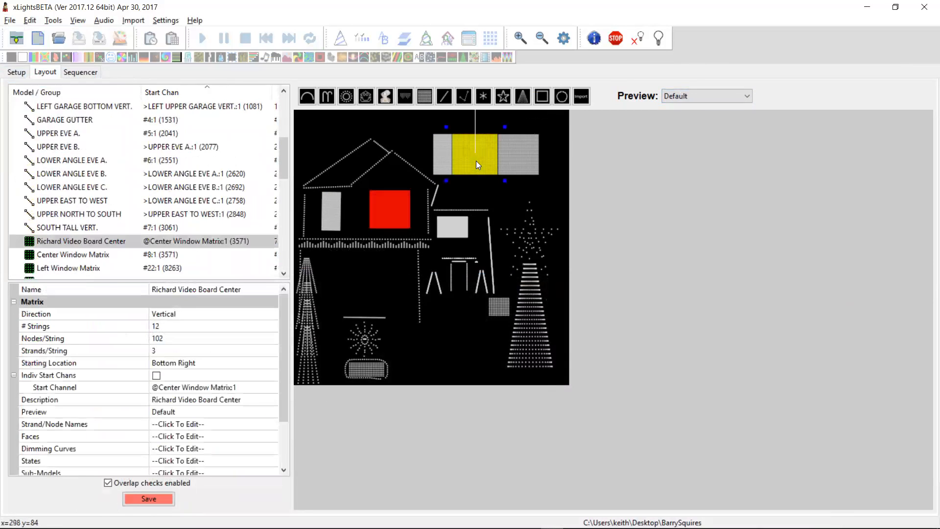
pyautogui.click(190, 412)
pyautogui.click(190, 412)
pyautogui.click(180, 447)
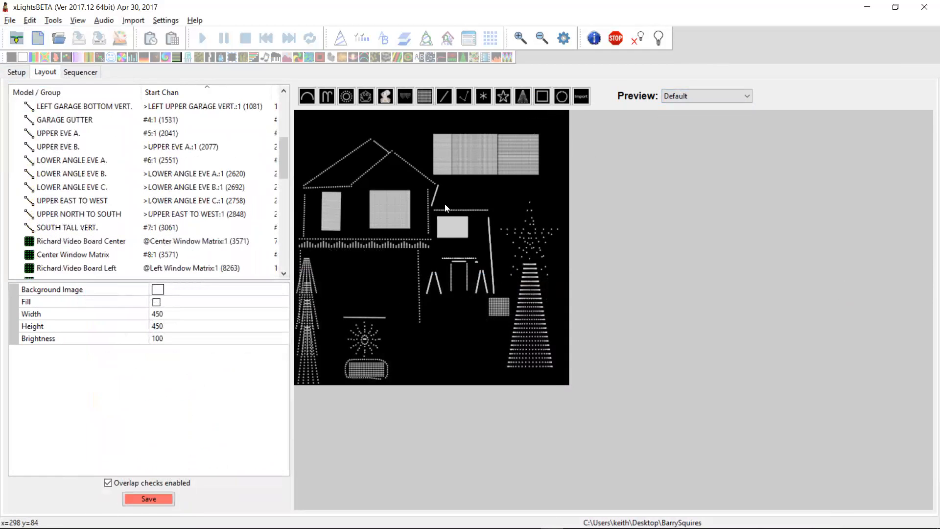
# Step: Set the Preview assignment of the Richard Video Board Right model to Unassigned
pyautogui.click(516, 143)
pyautogui.click(221, 415)
pyautogui.click(219, 416)
pyautogui.click(202, 447)
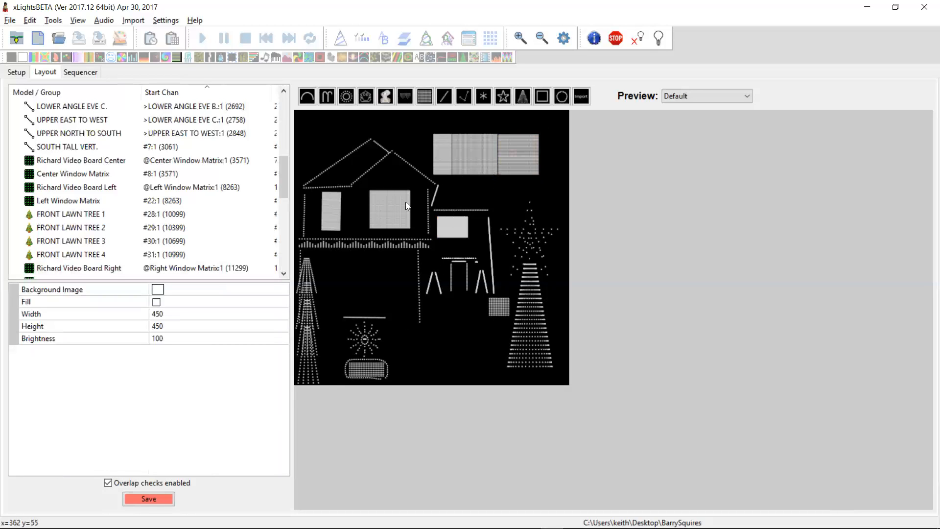
# Step: Examine the members of the Whole House group and compare the Preview settings of Richard Video Board Left and Left Window Matrix
pyautogui.moveTo(282, 187); pyautogui.dragTo(287, 127)
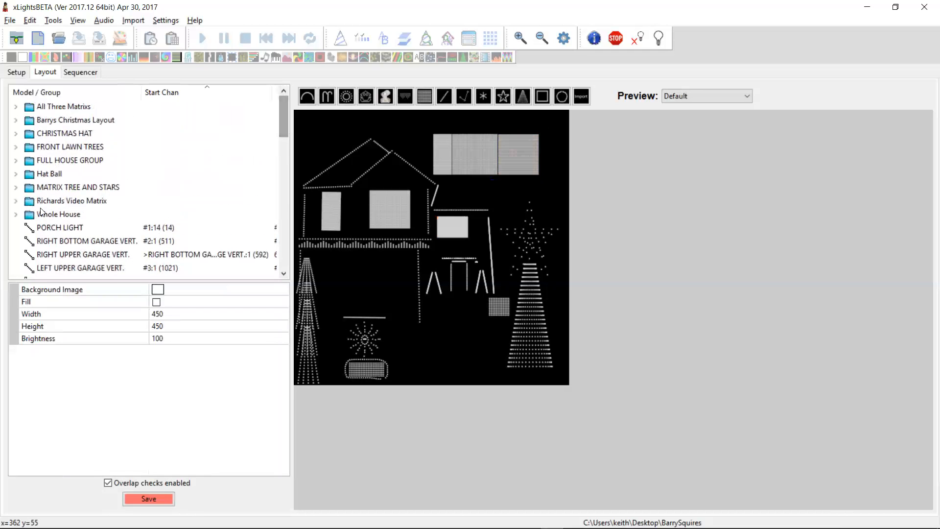
pyautogui.click(66, 215)
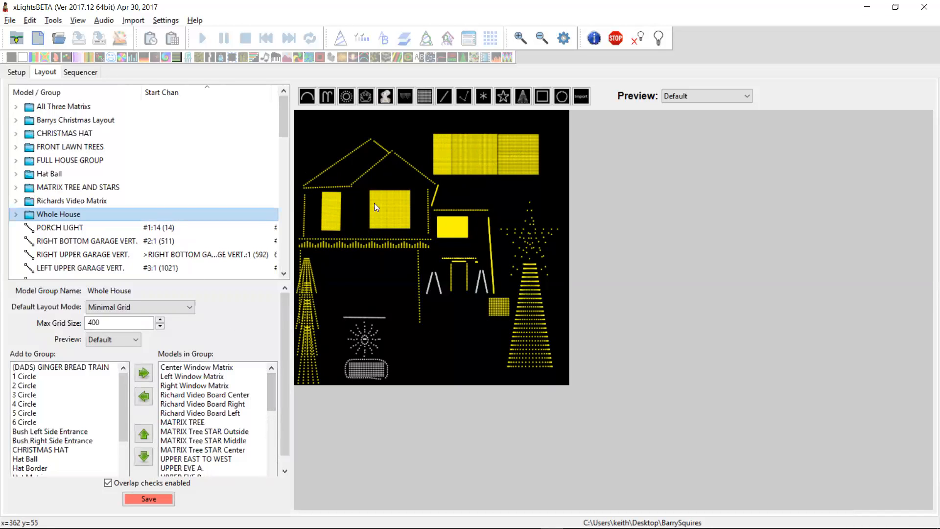
pyautogui.click(440, 147)
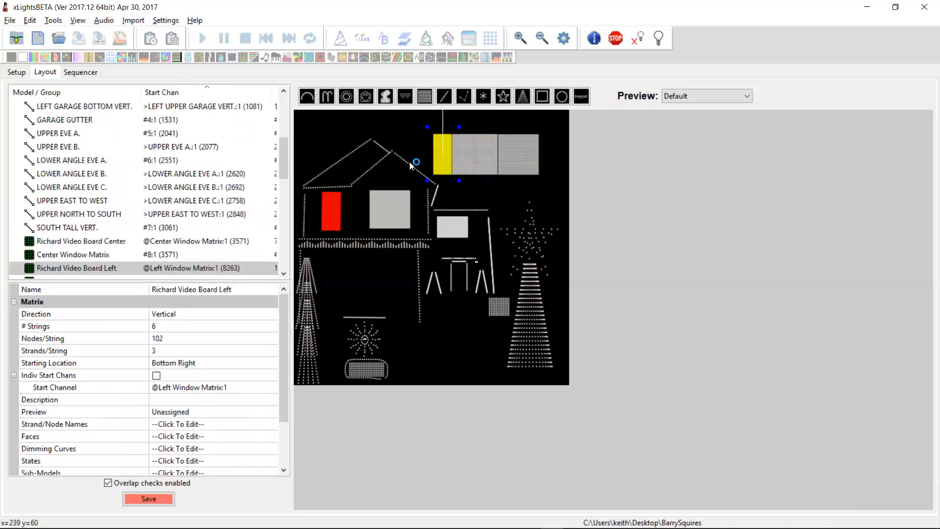
pyautogui.moveTo(393, 231)
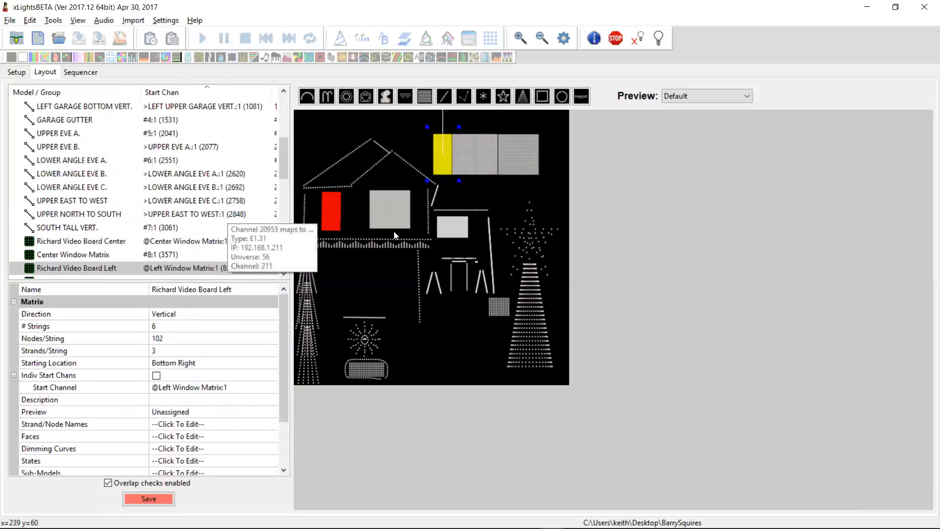
pyautogui.click(329, 212)
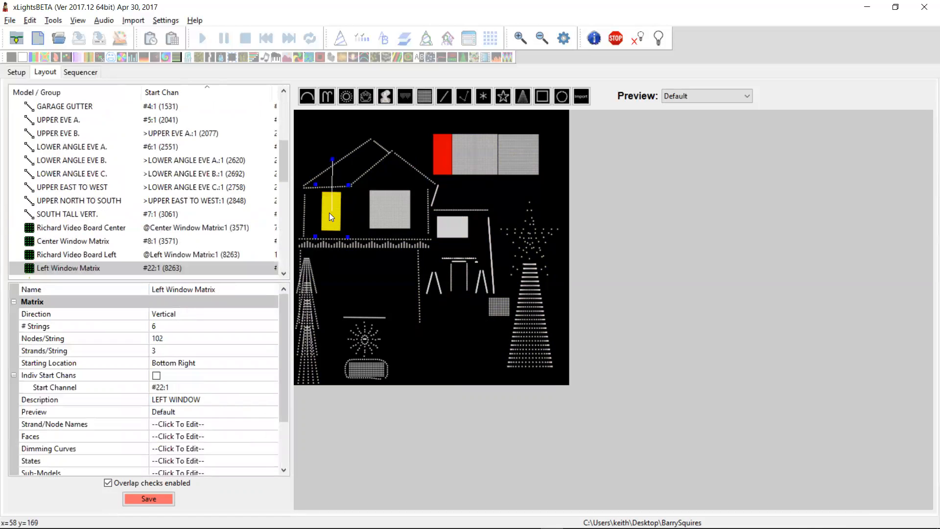
pyautogui.click(442, 149)
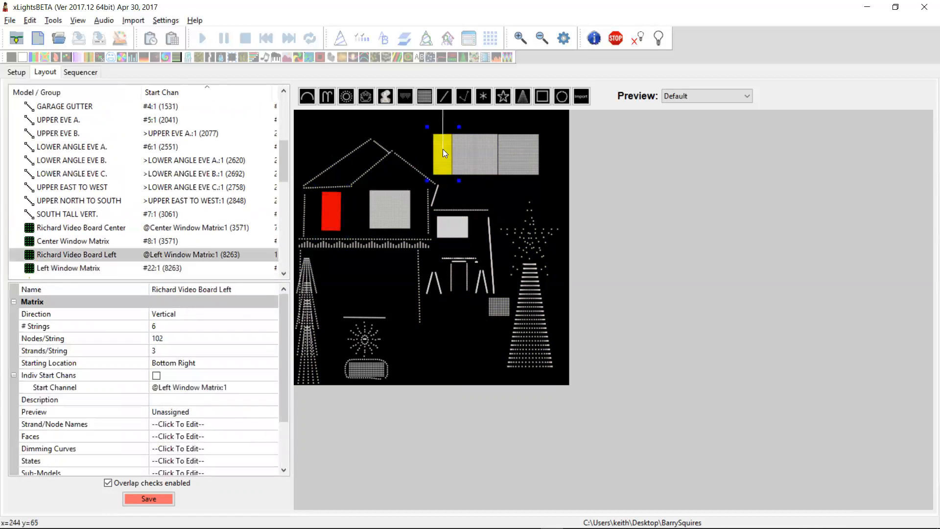
pyautogui.moveTo(285, 169); pyautogui.dragTo(283, 115)
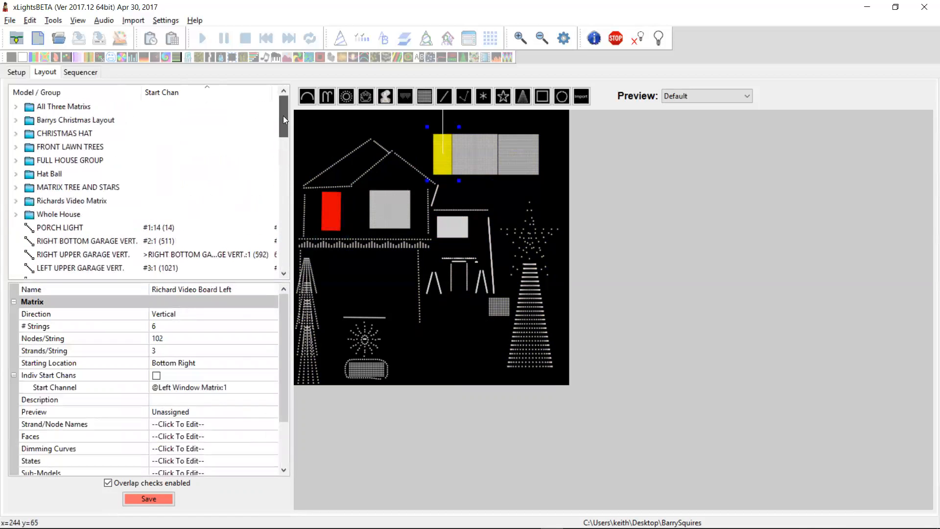
# Step: Remove the three Richard Video Board models from the Whole House group
pyautogui.click(64, 214)
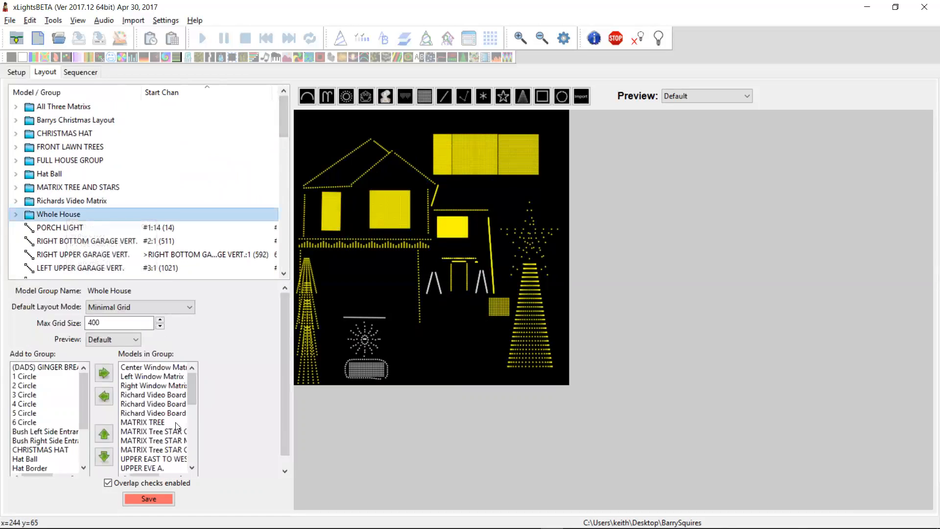
pyautogui.click(164, 396)
pyautogui.click(144, 384)
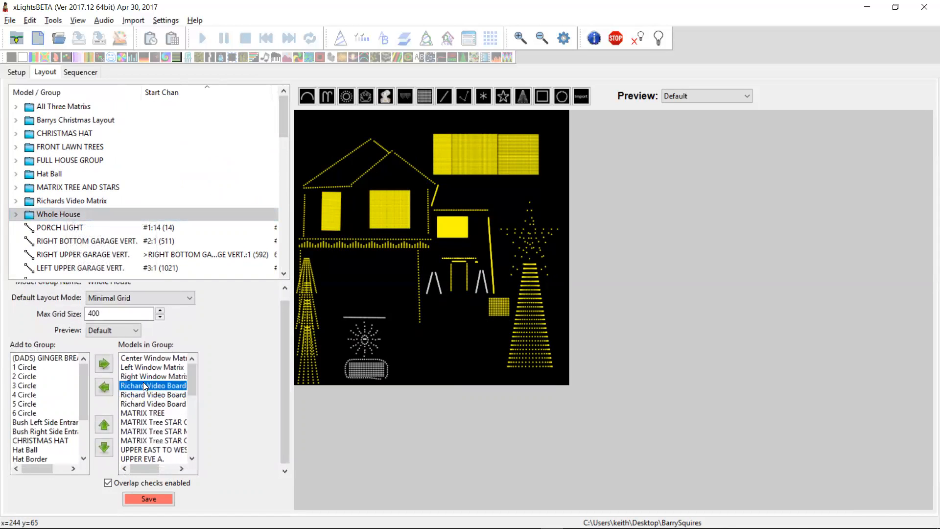
pyautogui.click(104, 387)
pyautogui.click(103, 387)
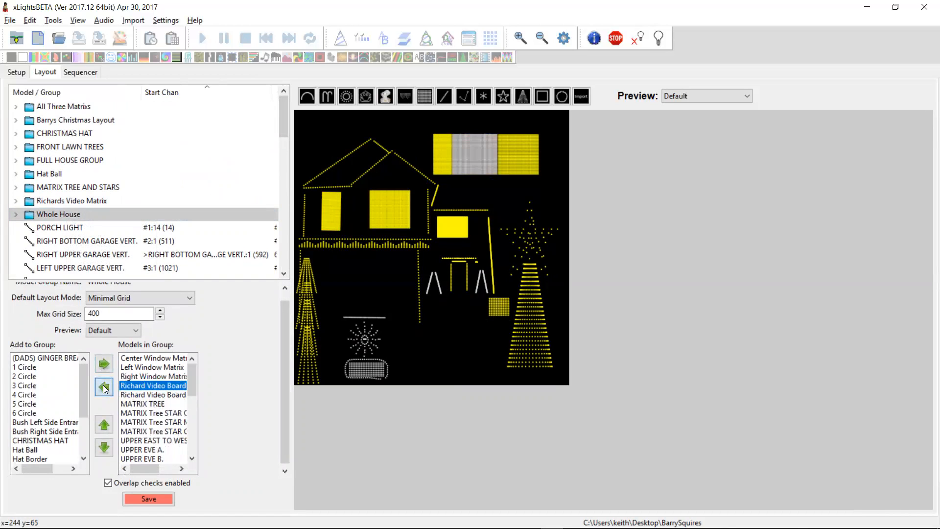
pyautogui.click(104, 388)
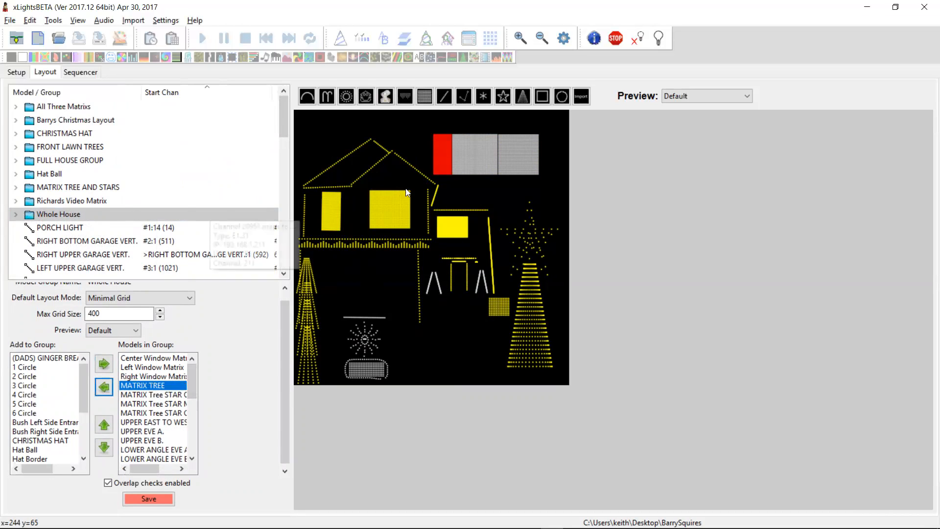
pyautogui.click(414, 148)
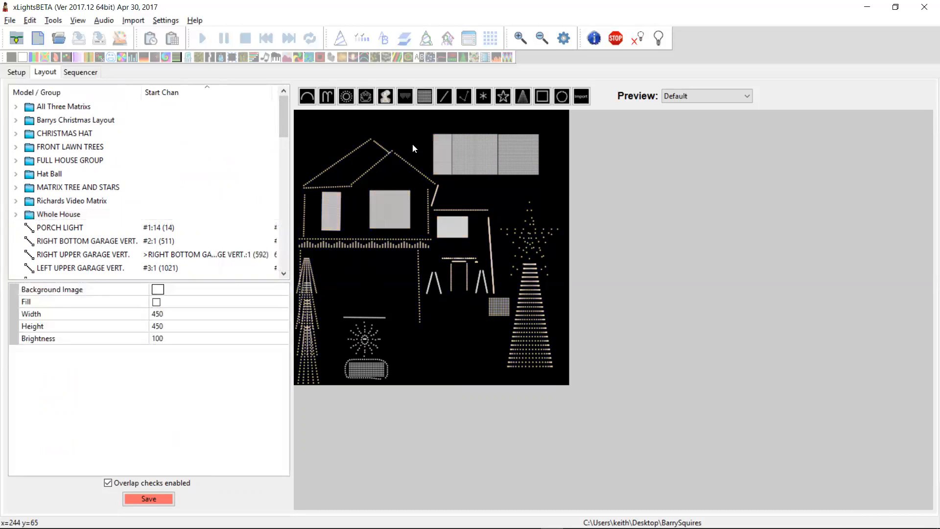
# Step: Set the Preview of the Richards Video Matrix group to Unassigned
pyautogui.click(47, 202)
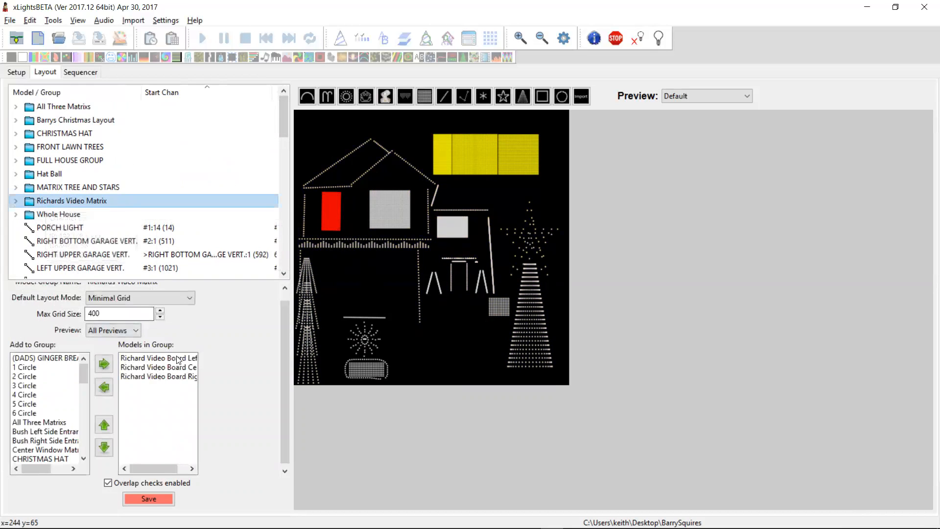
pyautogui.click(126, 331)
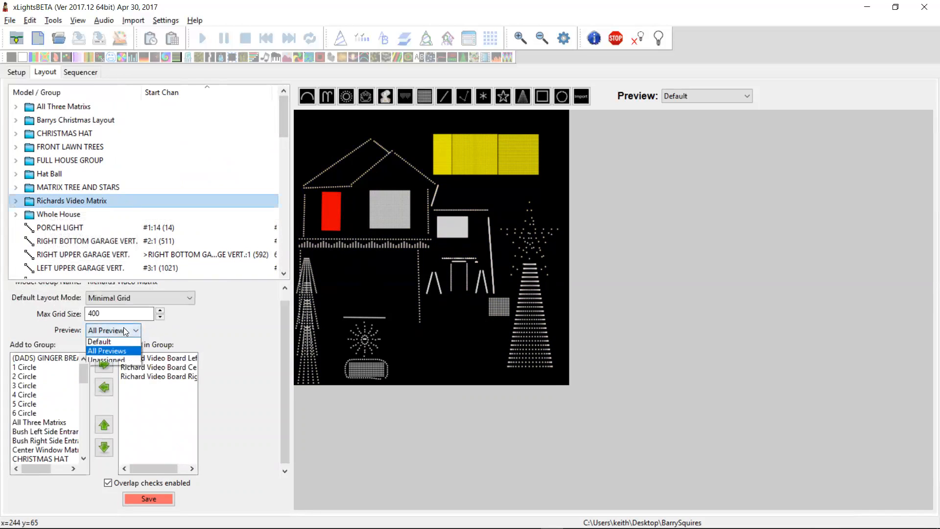
pyautogui.click(106, 361)
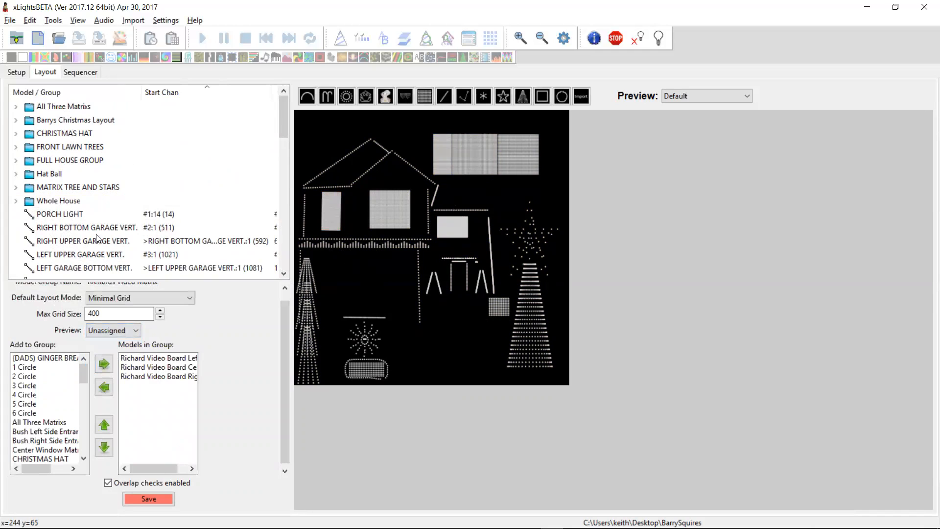
# Step: Check the groups from Whole House up to FULL HOUSE GROUP and remove the three Richard Video Board models from FULL HOUSE GROUP
pyautogui.click(54, 203)
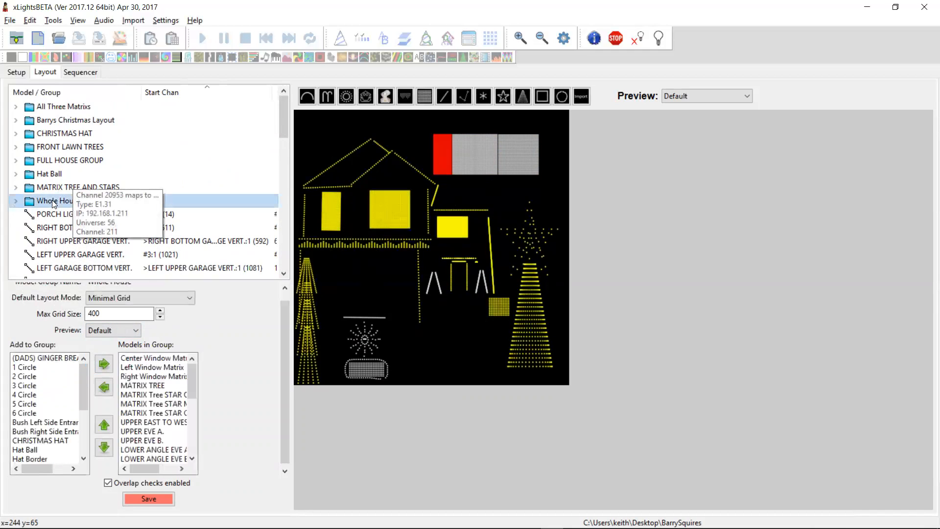
pyautogui.click(56, 187)
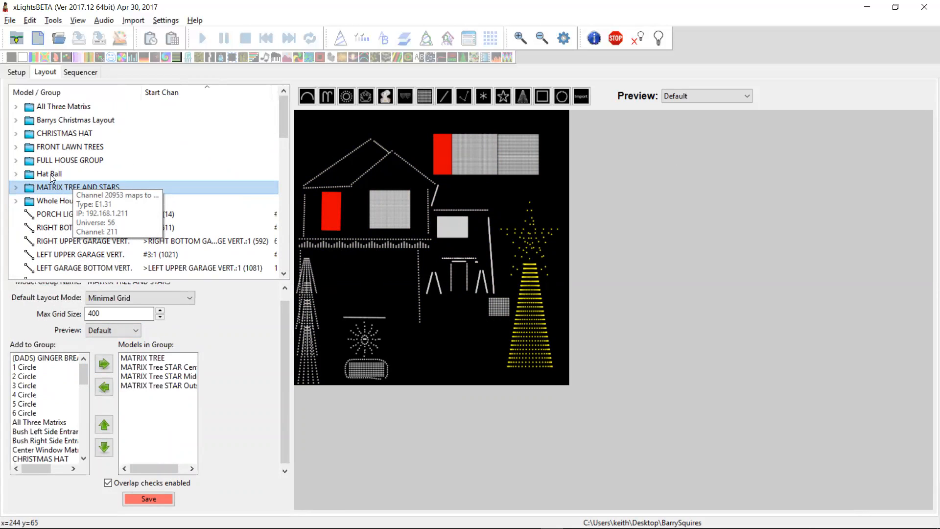
pyautogui.click(50, 174)
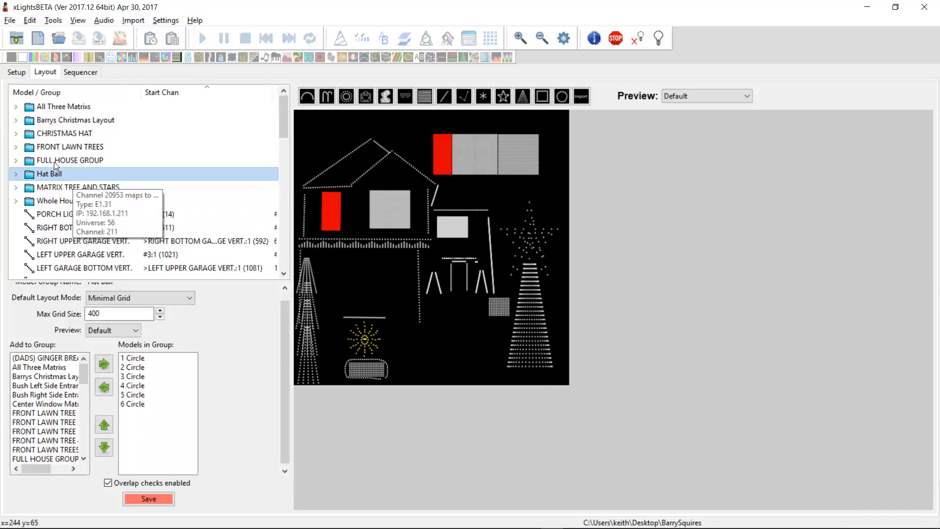
pyautogui.click(54, 160)
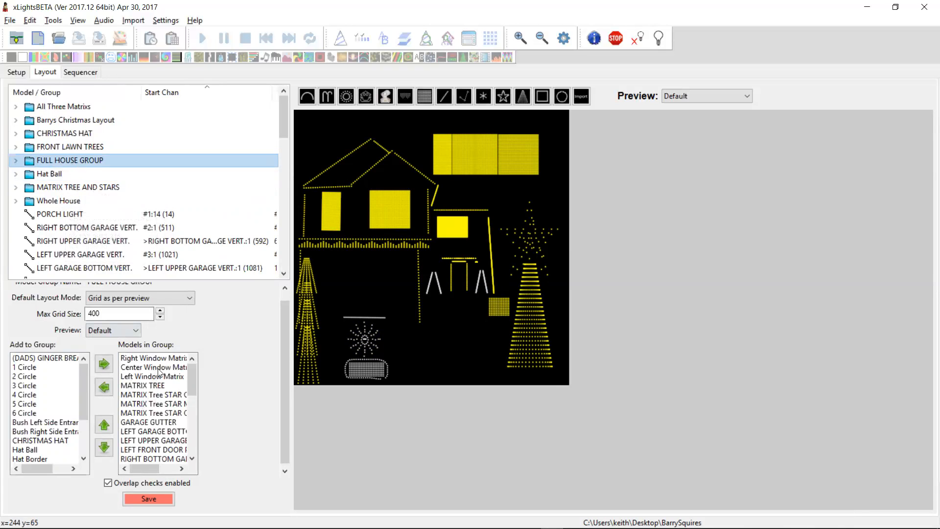
pyautogui.moveTo(189, 373); pyautogui.dragTo(194, 438)
pyautogui.click(153, 422)
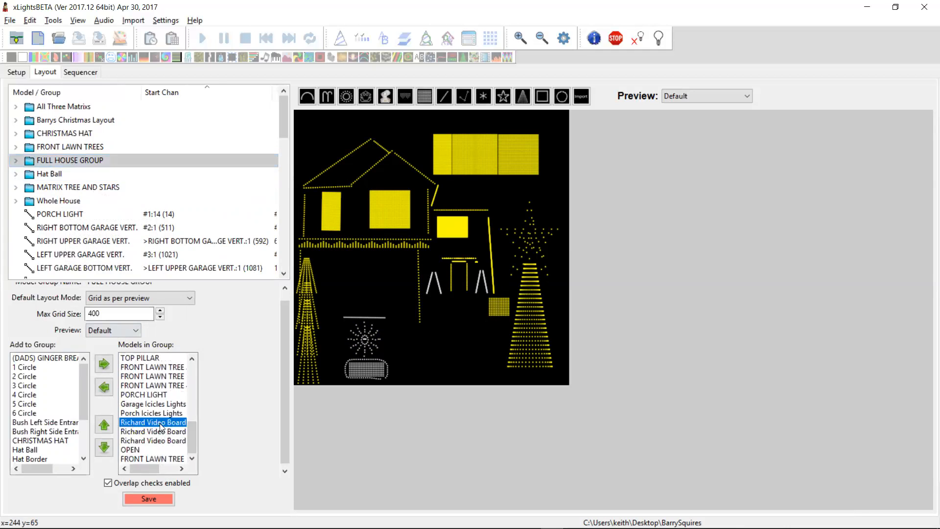
pyautogui.click(104, 388)
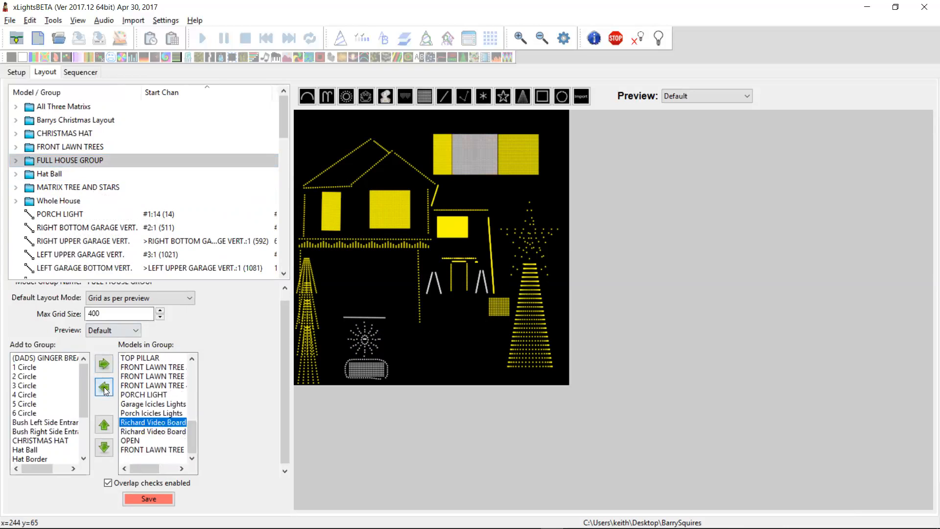
pyautogui.click(104, 388)
pyautogui.click(104, 387)
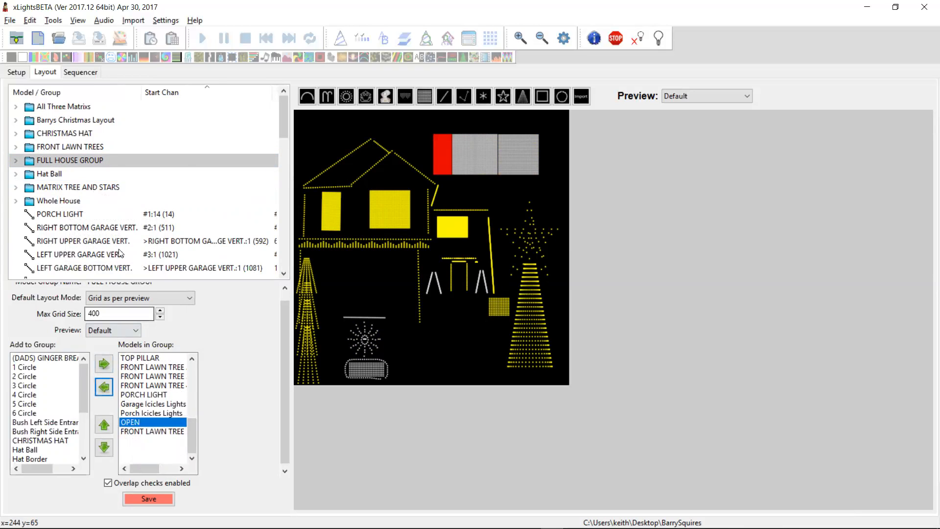
# Step: Check FRONT LAWN TREES and CHRISTMAS HAT, and remove the three Richard Video Board models from the Barrys Christmas Layout group
pyautogui.click(95, 147)
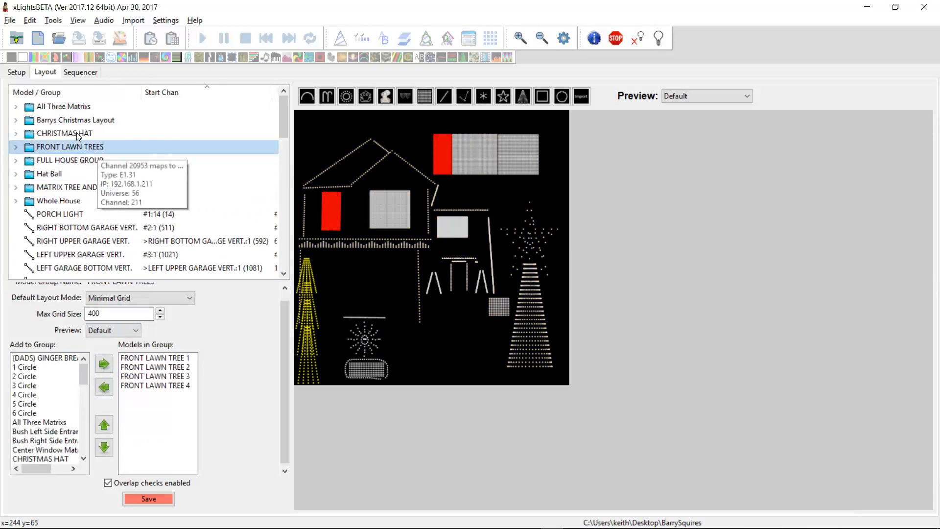
pyautogui.click(76, 133)
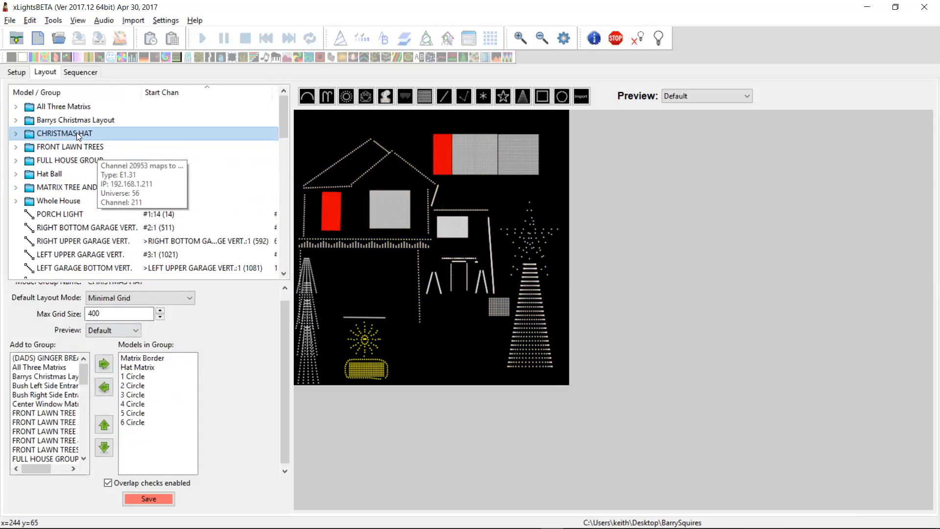
pyautogui.click(79, 121)
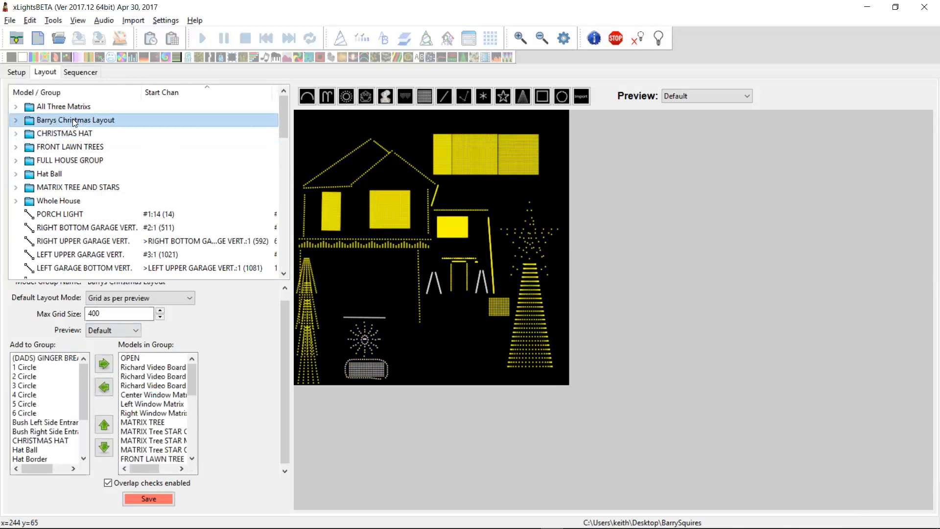
pyautogui.click(128, 367)
pyautogui.click(103, 388)
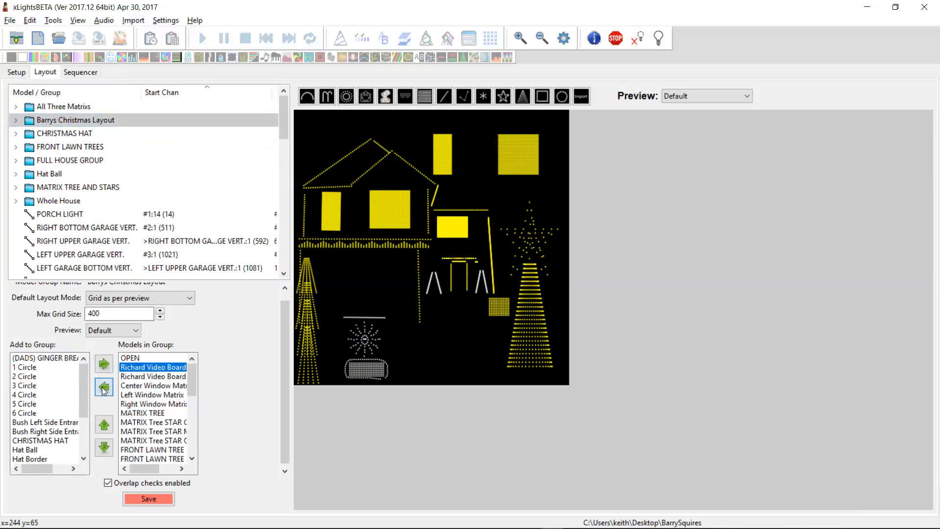
pyautogui.click(103, 388)
pyautogui.click(103, 387)
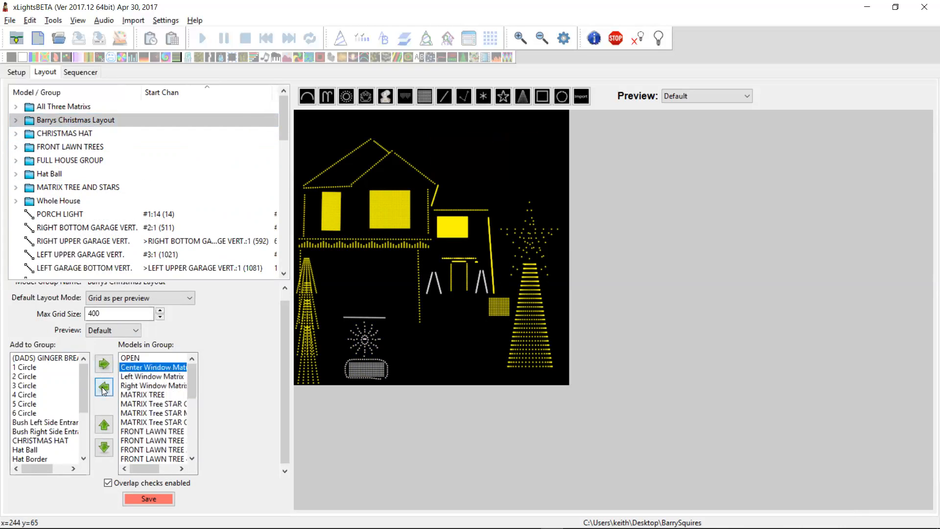
pyautogui.click(450, 381)
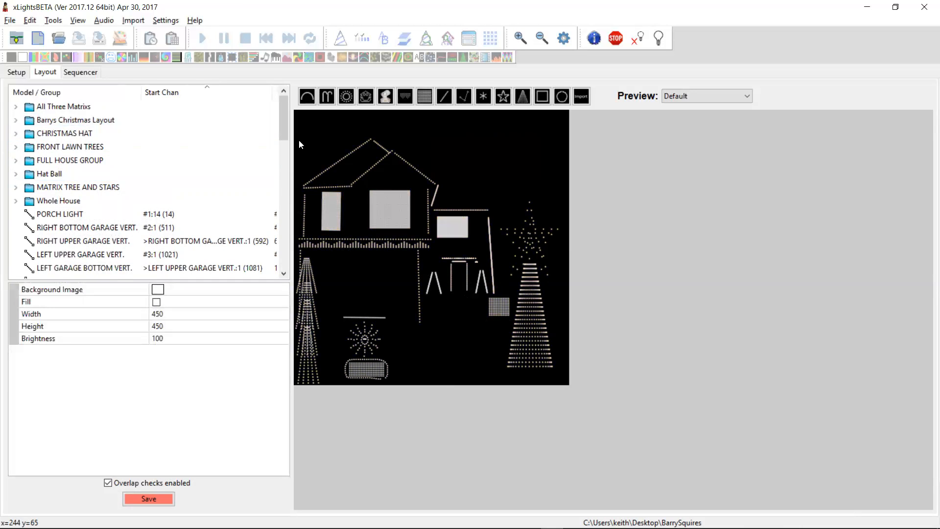
# Step: Switch the layout preview to Unassigned
pyautogui.moveTo(281, 123)
pyautogui.mouseDown()
pyautogui.moveTo(288, 177)
pyautogui.moveTo(290, 112)
pyautogui.mouseUp()
pyautogui.click(712, 96)
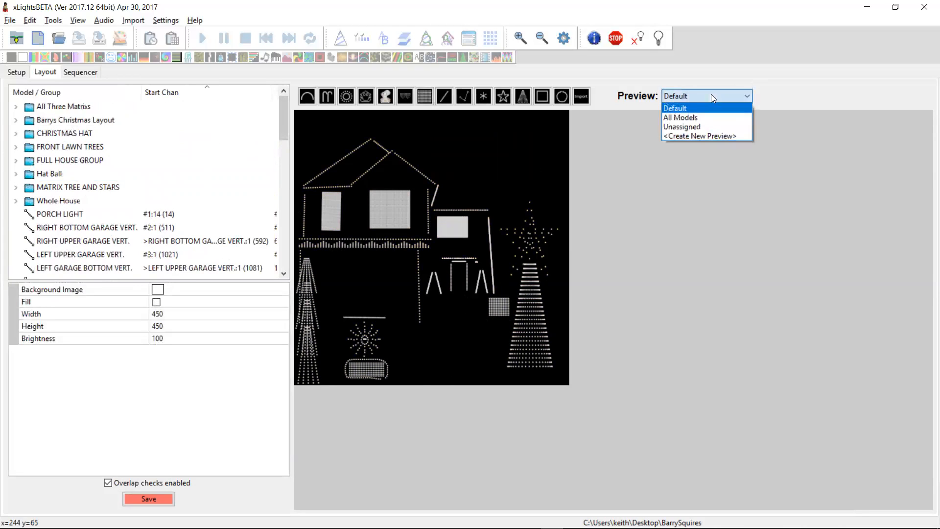
pyautogui.click(689, 127)
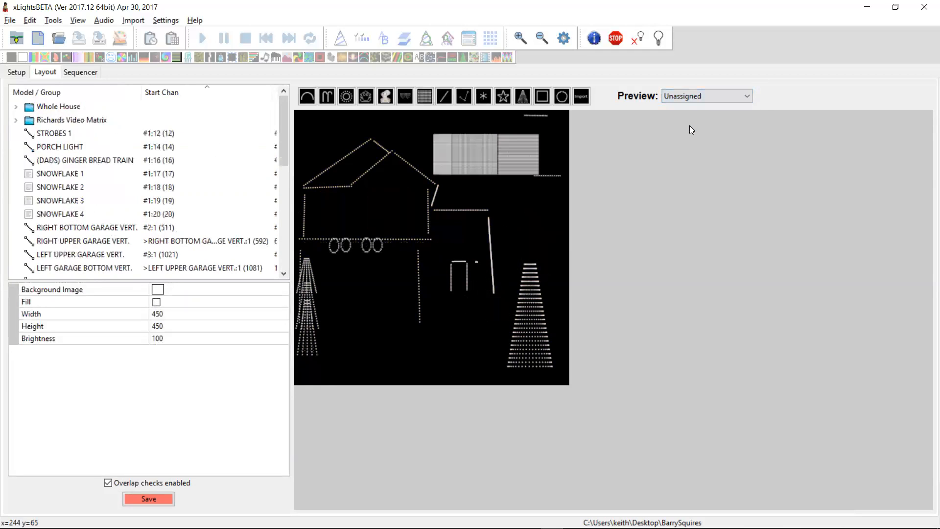
pyautogui.click(692, 95)
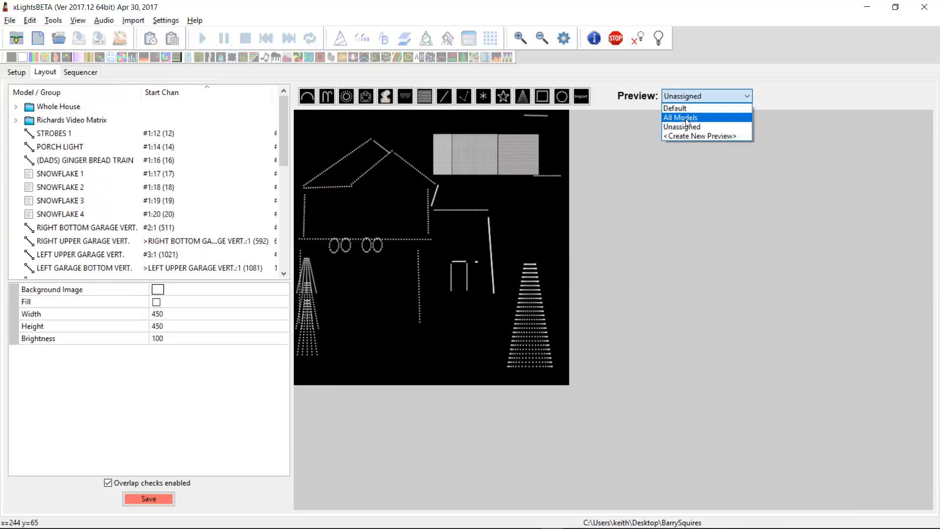
# Step: Set the Preview of the Whole House group to Default
pyautogui.click(57, 109)
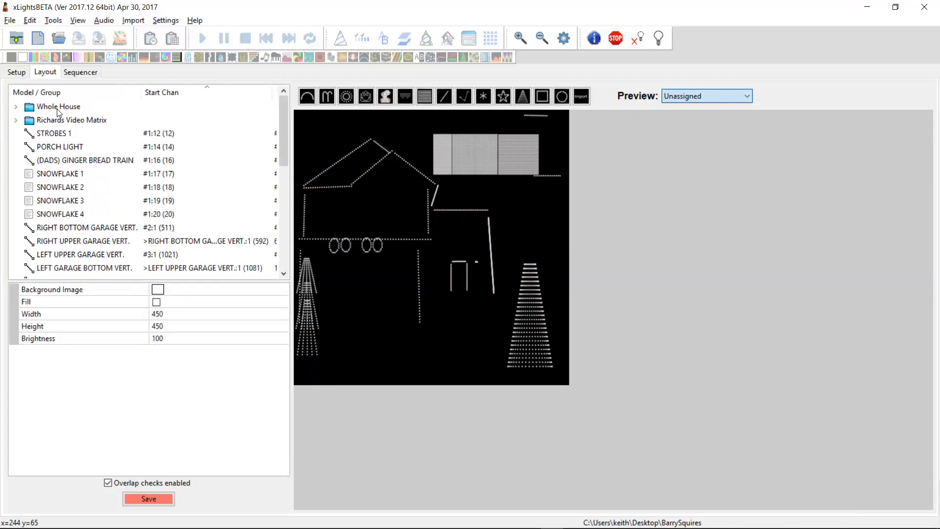
pyautogui.click(63, 108)
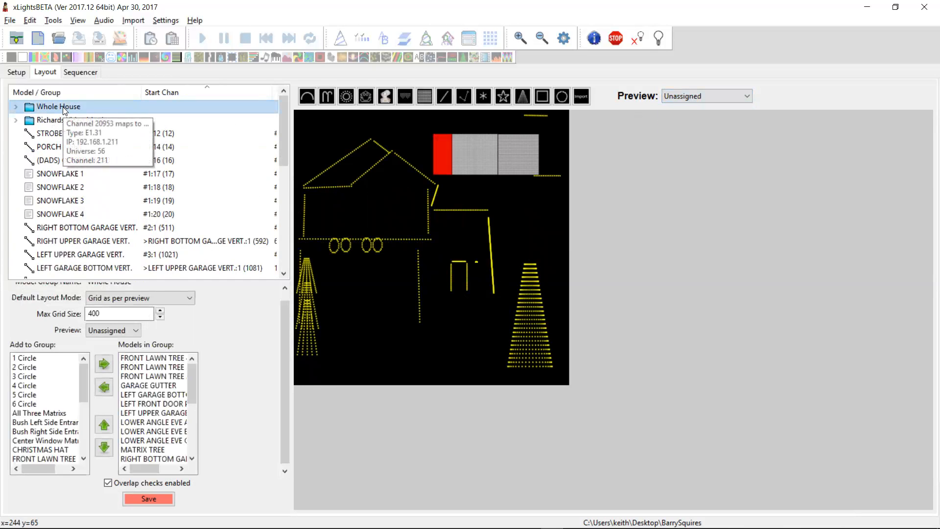
pyautogui.click(123, 331)
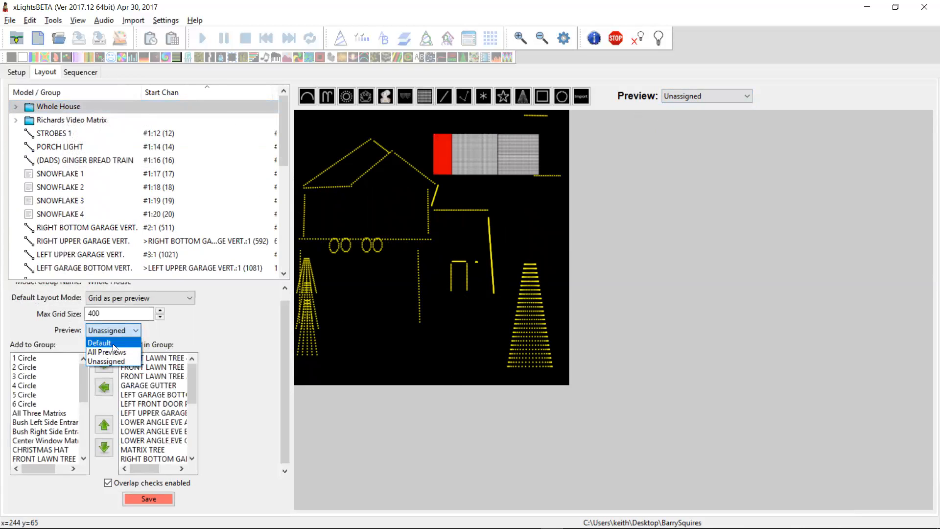
pyautogui.click(113, 344)
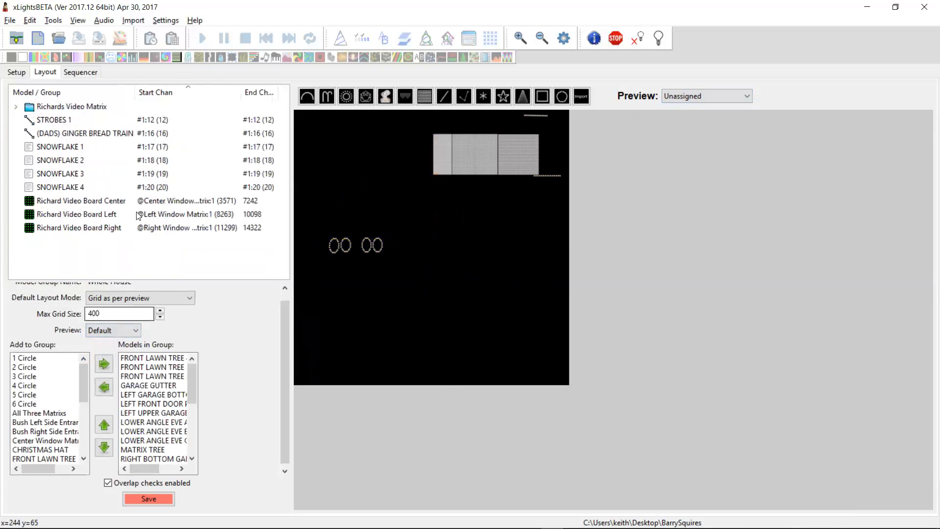
# Step: Examine the Richards Video Matrix group and the STROBES 1, (DADS) GINGER BREAD TRAIN and SNOWFLAKE models in the Unassigned preview
pyautogui.click(95, 107)
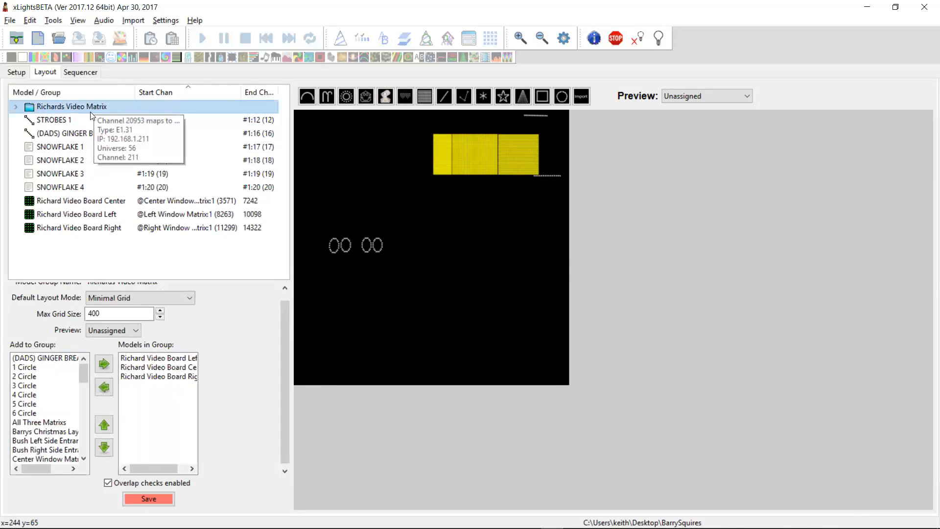
pyautogui.click(67, 121)
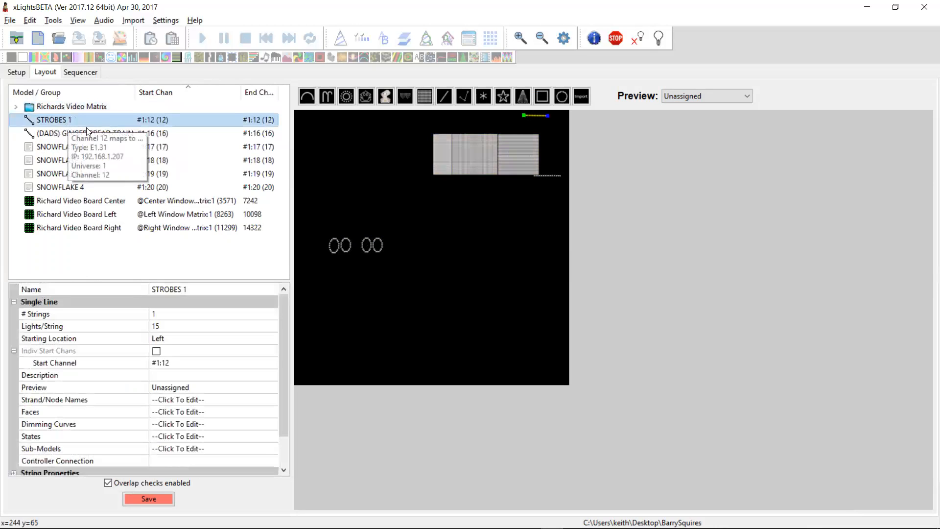
pyautogui.click(156, 133)
pyautogui.click(149, 124)
pyautogui.click(149, 135)
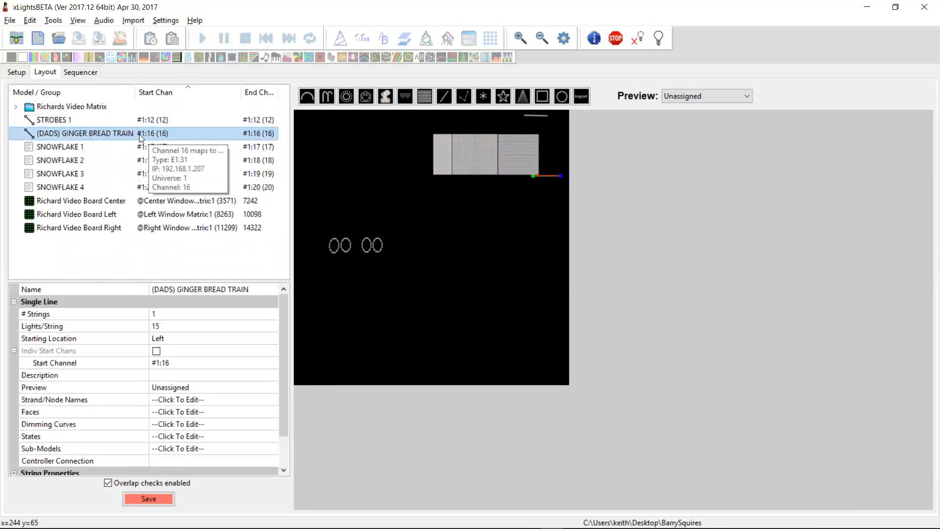
pyautogui.click(97, 152)
pyautogui.click(81, 165)
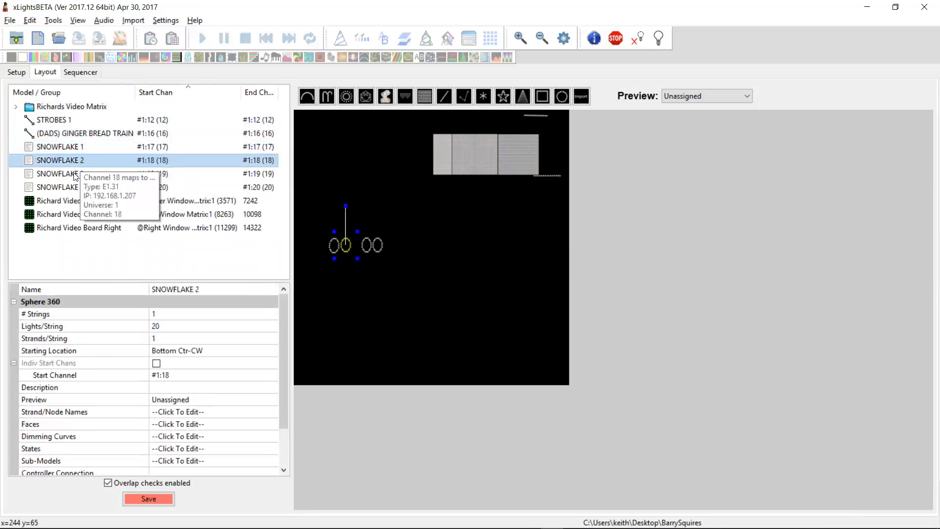
pyautogui.click(74, 176)
pyautogui.click(92, 185)
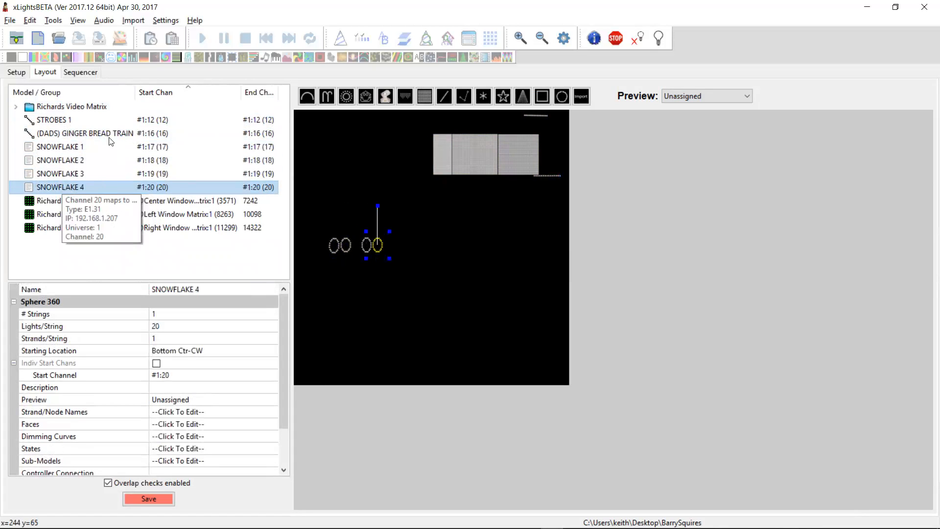
pyautogui.click(156, 122)
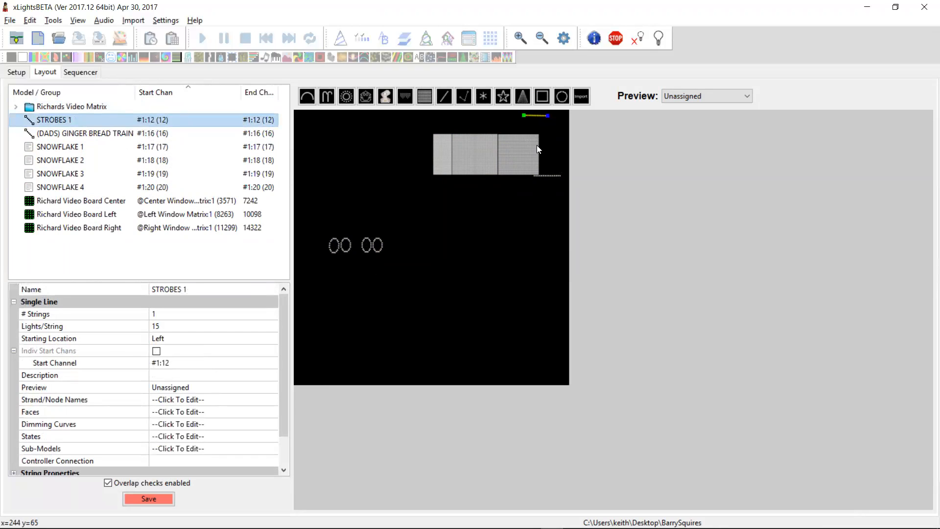
pyautogui.click(77, 133)
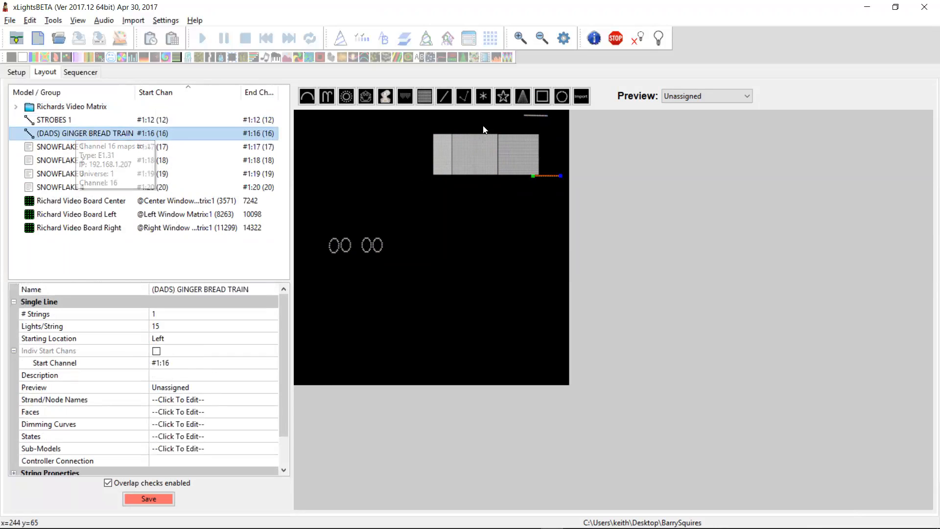
# Step: Switch the layout preview to Default and identify the two stray lines beside the house by selecting each one
pyautogui.click(673, 97)
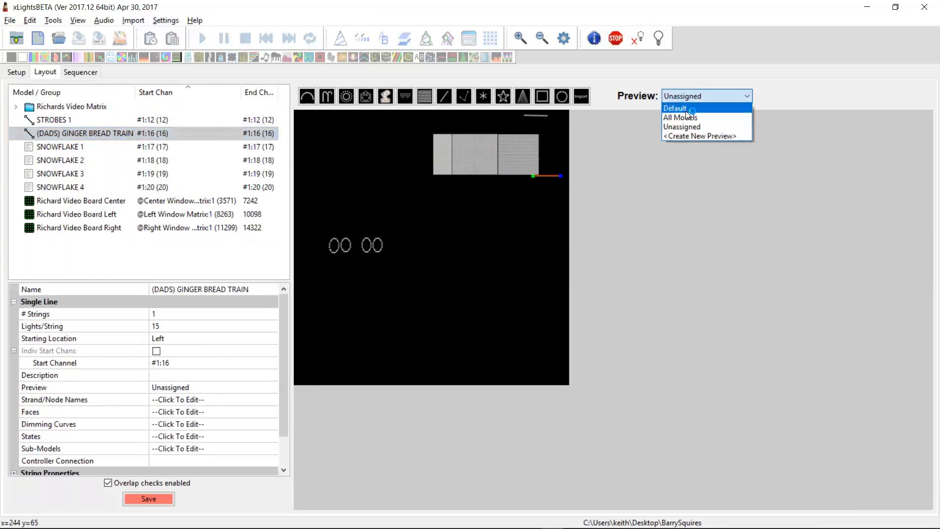
pyautogui.click(685, 109)
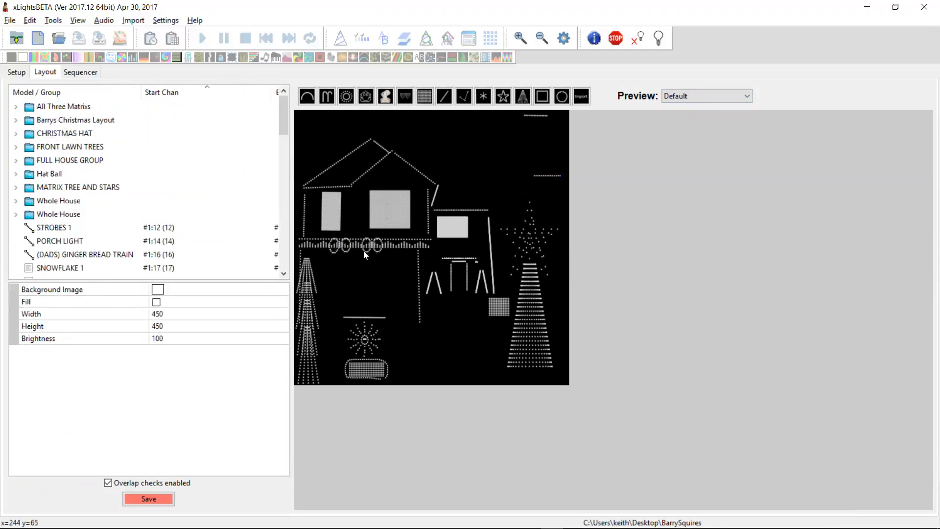
pyautogui.click(557, 178)
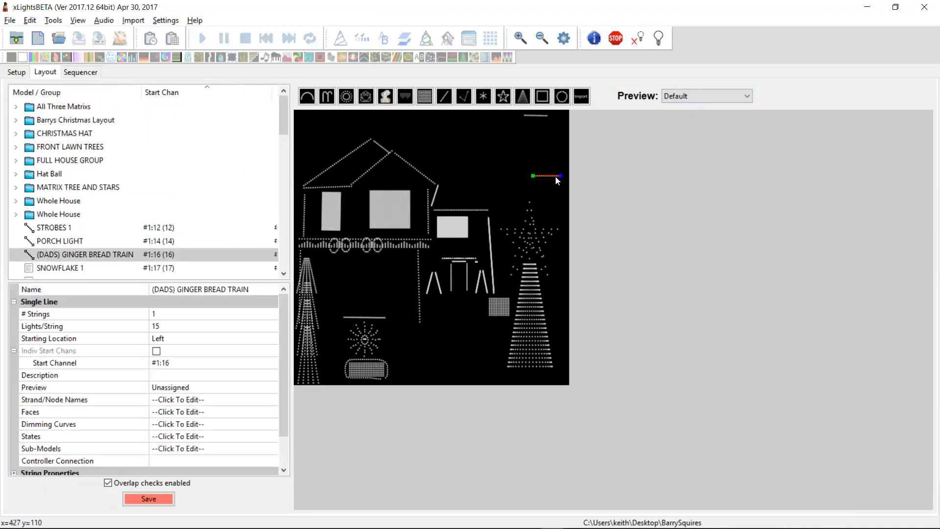
pyautogui.click(543, 117)
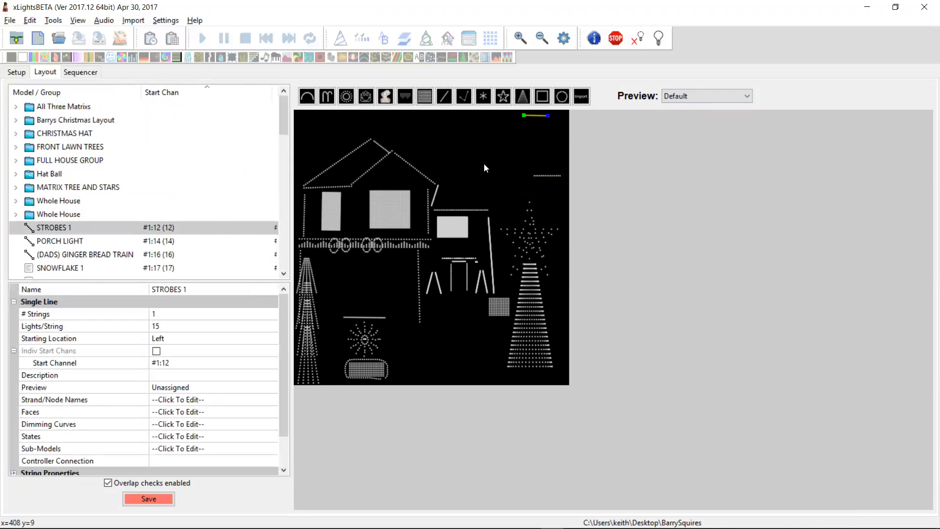
# Step: Remove (DADS) GINGER BREAD TRAIN from the models of the second Whole House group
pyautogui.click(54, 215)
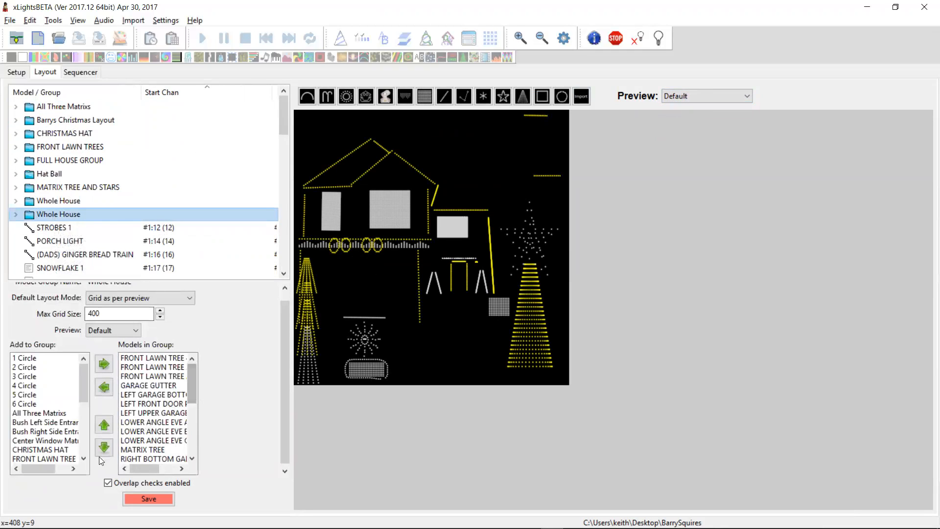
pyautogui.moveTo(189, 385); pyautogui.dragTo(187, 437)
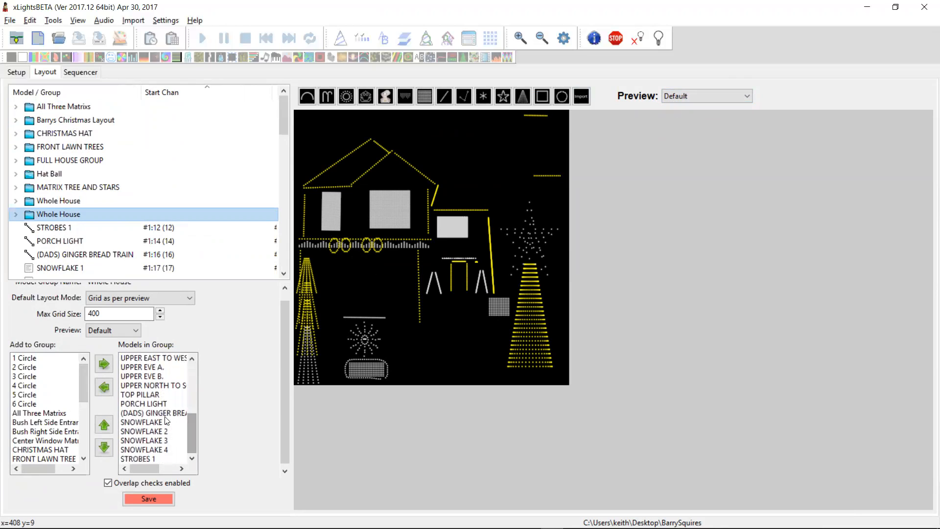
pyautogui.click(163, 413)
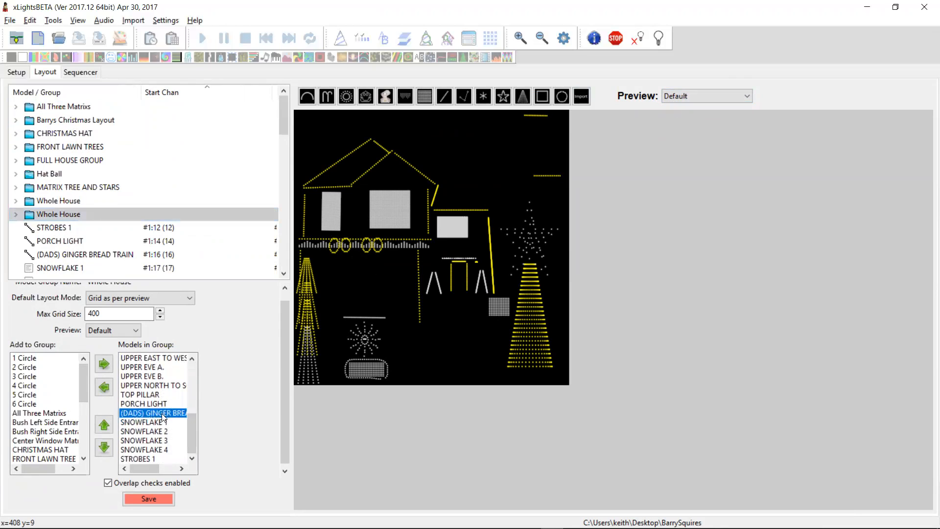
pyautogui.click(104, 386)
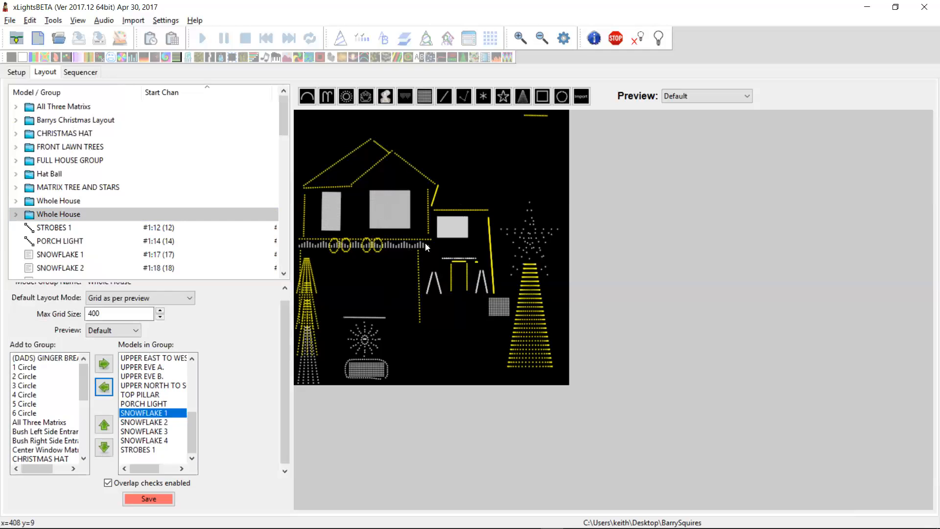
# Step: Identify the remaining stray line above the house and remove STROBES 1 from the second Whole House group
pyautogui.click(530, 128)
pyautogui.click(535, 117)
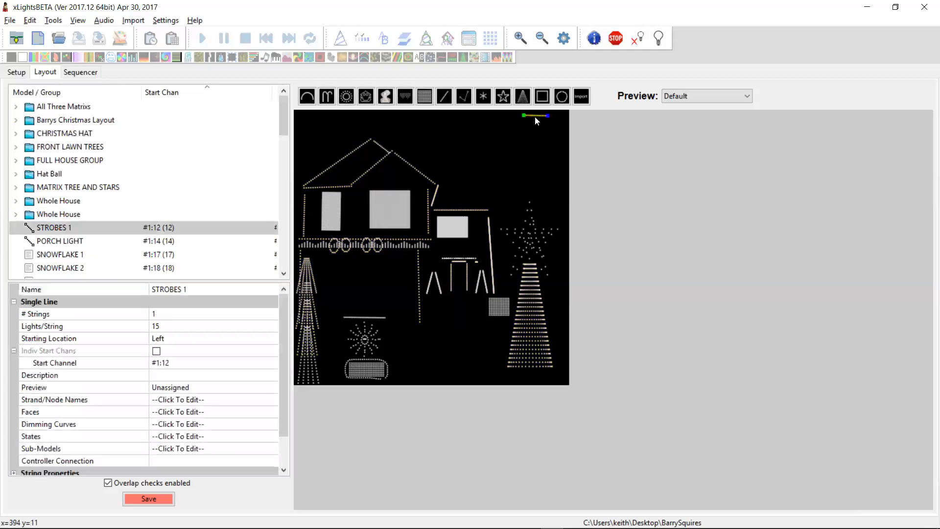
pyautogui.click(67, 214)
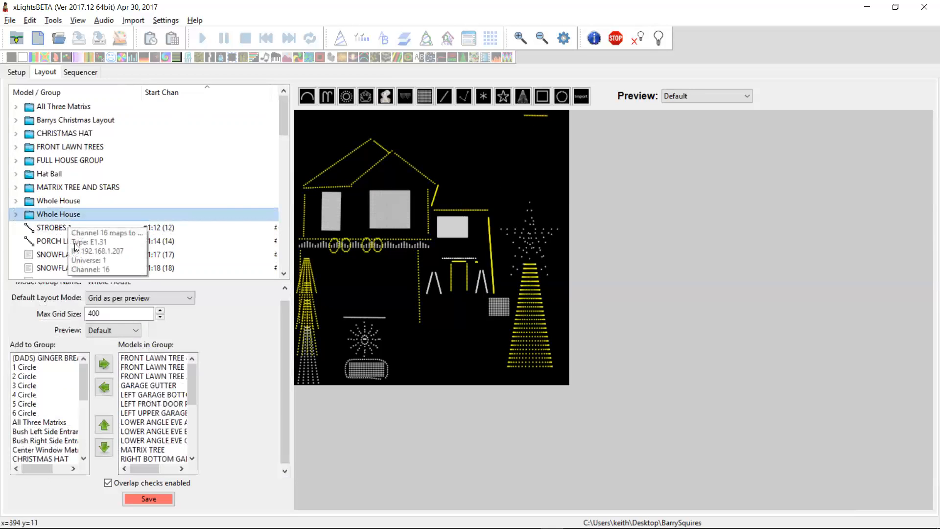
pyautogui.click(193, 451)
pyautogui.scroll(-2, 193, 451)
pyautogui.click(146, 460)
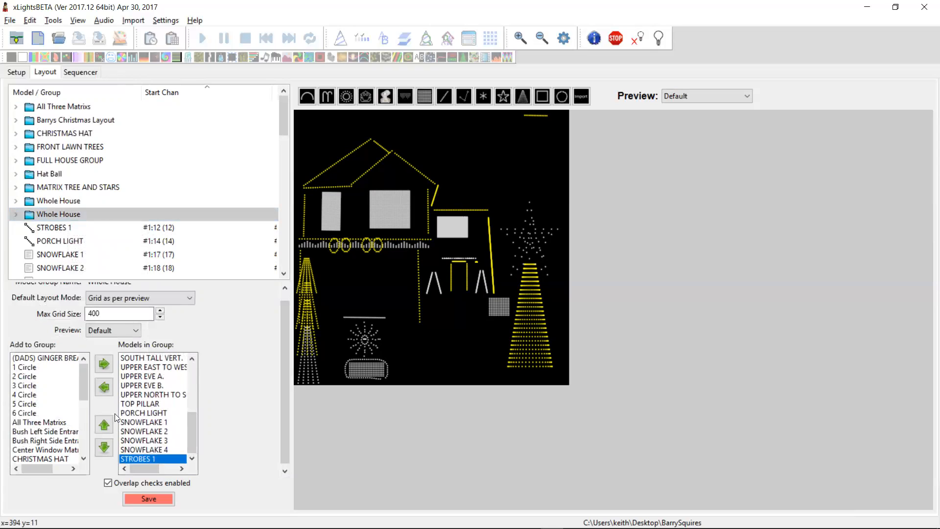
pyautogui.click(104, 388)
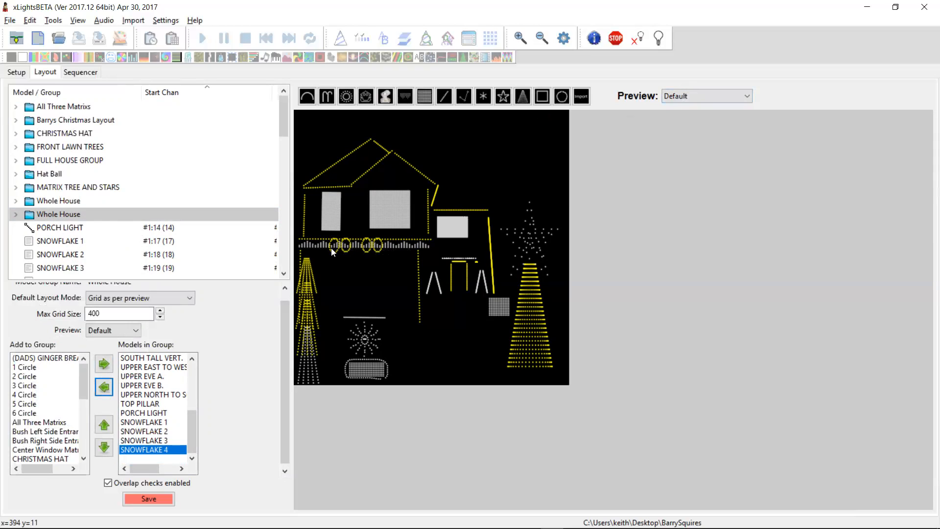
# Step: Switch the layout preview to Unassigned and set the Preview of SNOWFLAKE 1 and SNOWFLAKE 2 to Default
pyautogui.click(692, 97)
pyautogui.click(687, 128)
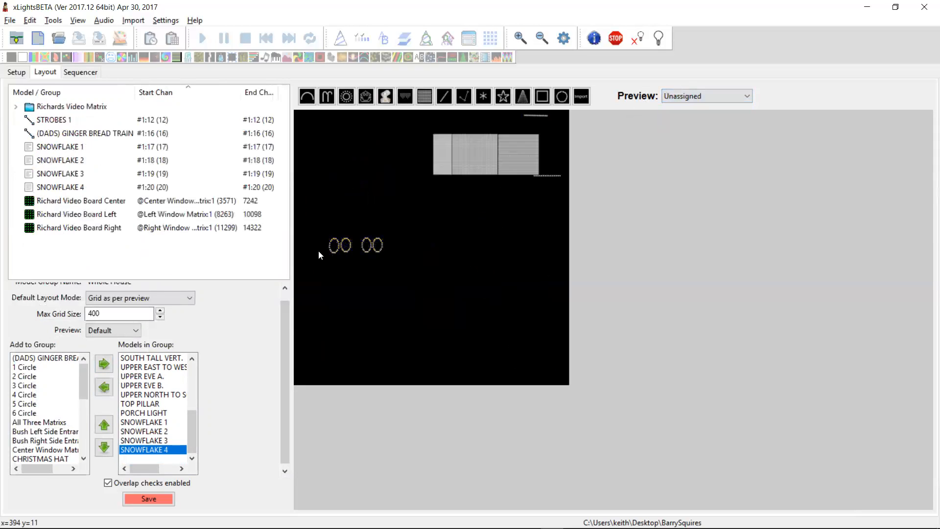
pyautogui.click(331, 248)
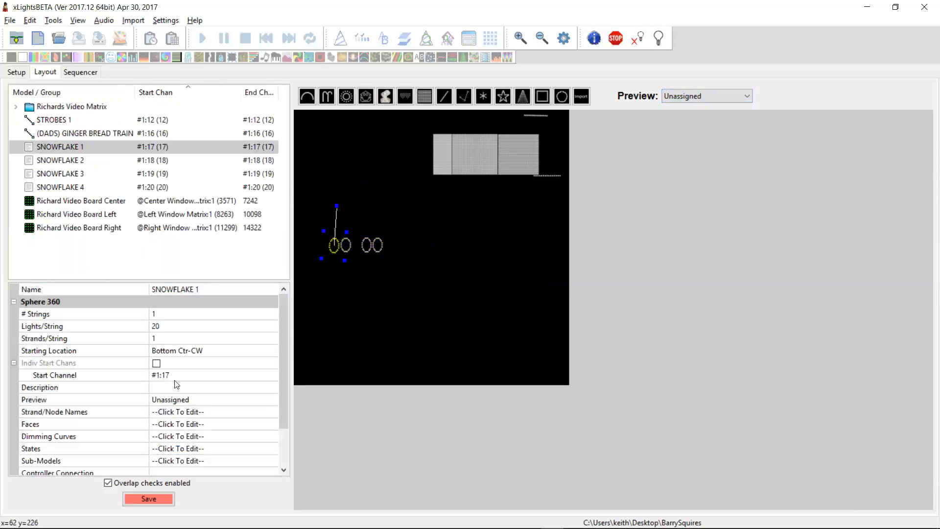
pyautogui.click(181, 402)
pyautogui.click(181, 405)
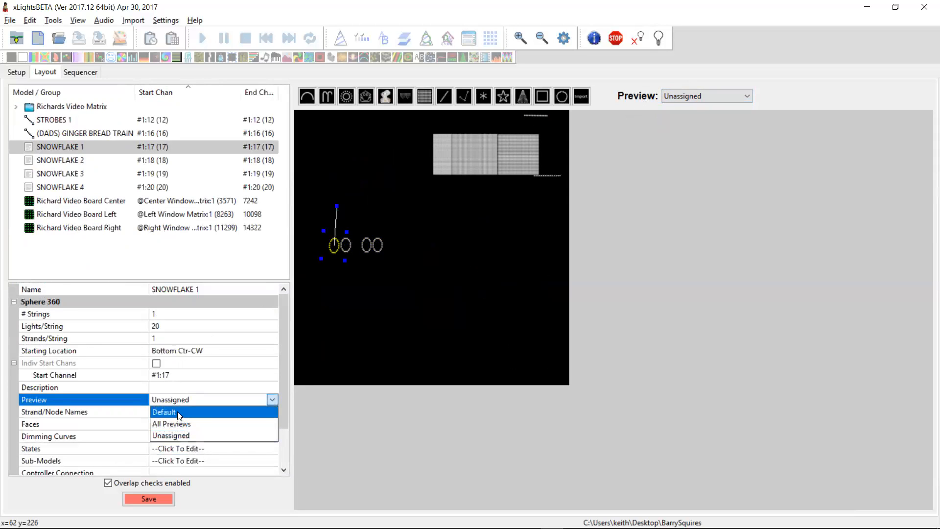
pyautogui.click(164, 412)
pyautogui.click(350, 245)
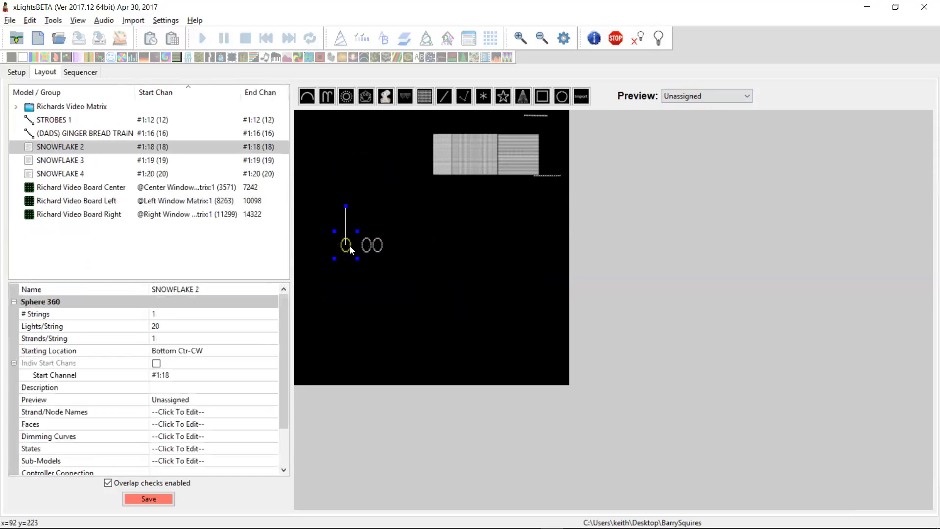
pyautogui.click(191, 402)
pyautogui.click(192, 402)
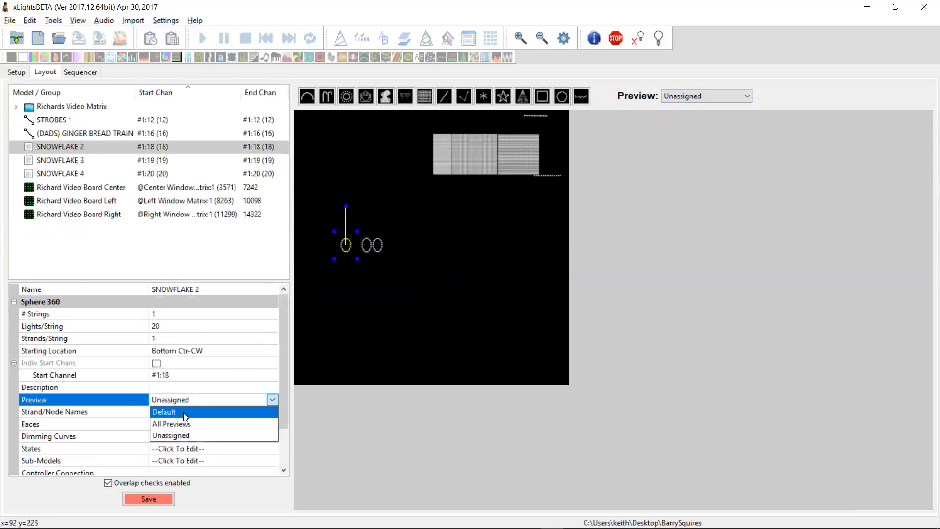
pyautogui.click(184, 414)
# Step: Set the Preview of SNOWFLAKE 3 and SNOWFLAKE 4 to Default
pyautogui.click(367, 246)
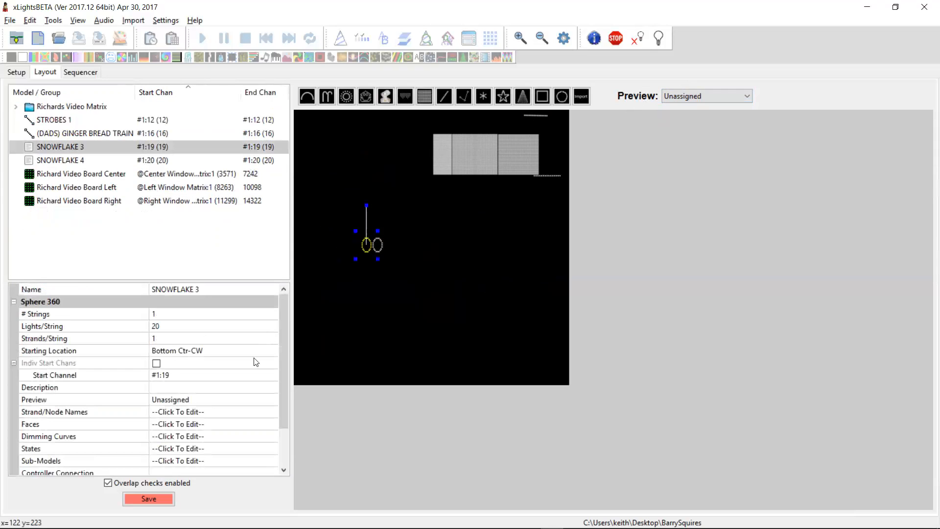
pyautogui.click(193, 399)
pyautogui.click(189, 399)
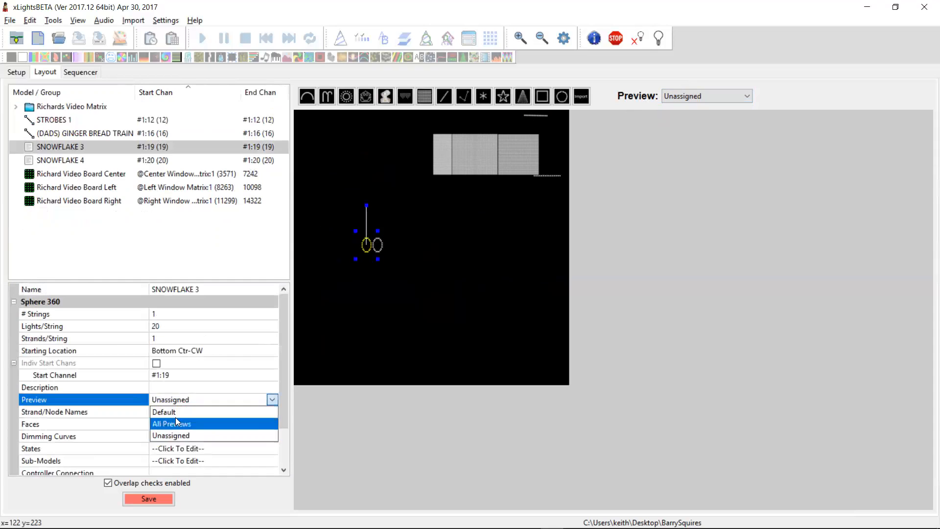
pyautogui.click(179, 412)
pyautogui.click(376, 248)
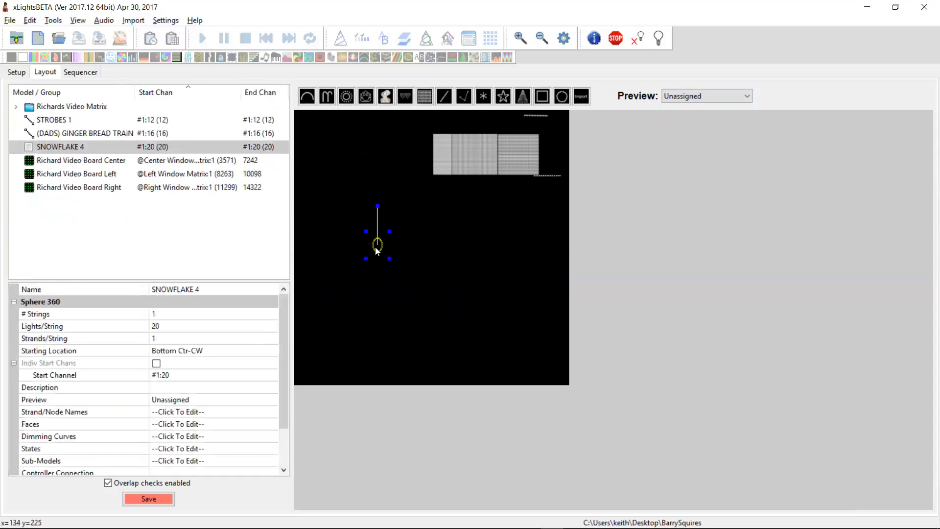
pyautogui.click(171, 401)
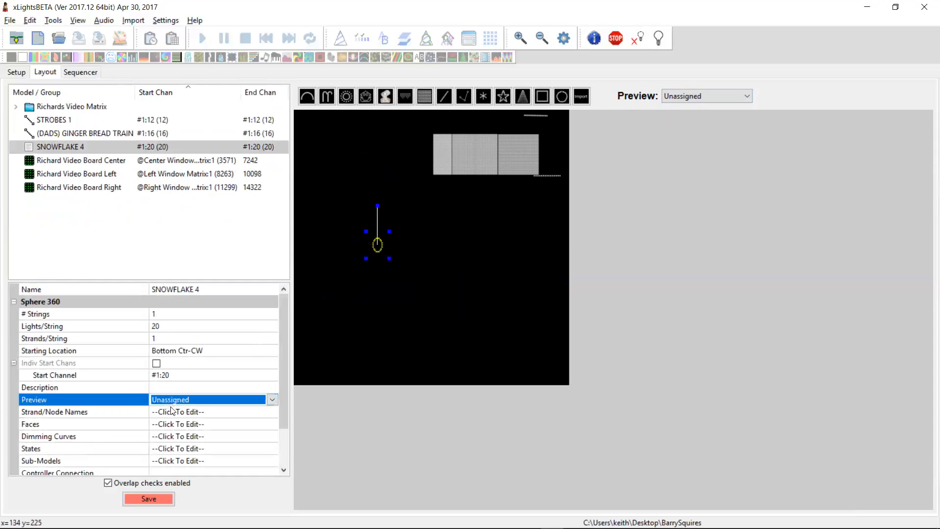
pyautogui.click(171, 404)
pyautogui.click(174, 412)
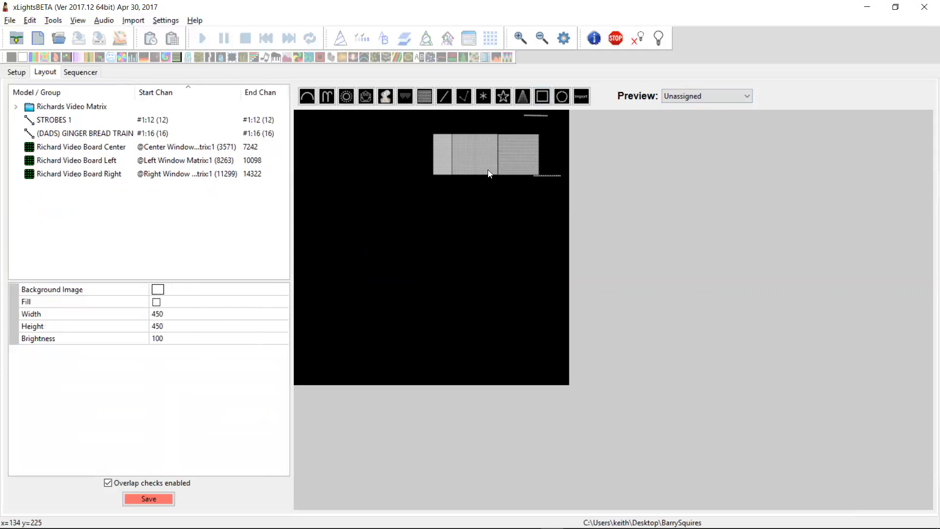
# Step: Switch the layout preview back to Default and select the horizontal Hat Border line to check its properties
pyautogui.click(691, 95)
pyautogui.click(691, 107)
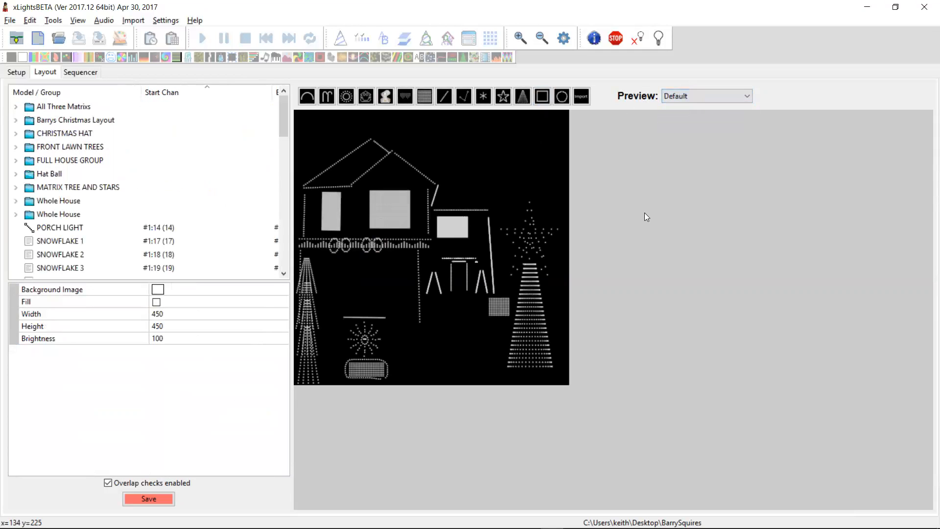
pyautogui.click(386, 317)
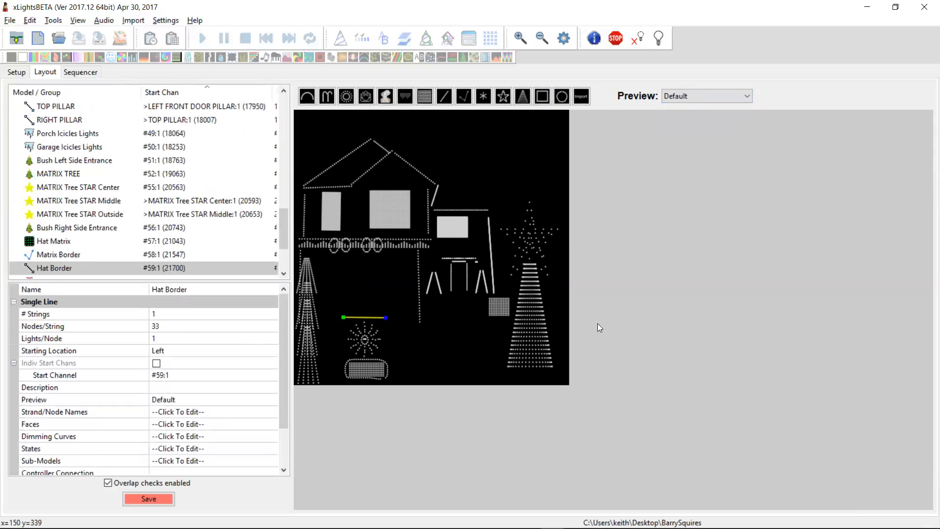
# Step: Save the layout, run Check Sequence again and maximize the resulting report
pyautogui.click(631, 311)
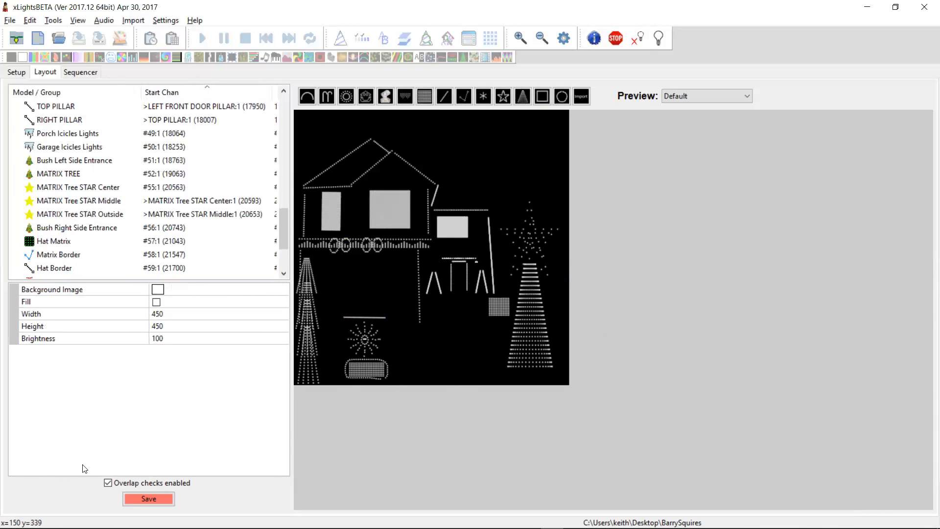
pyautogui.click(128, 499)
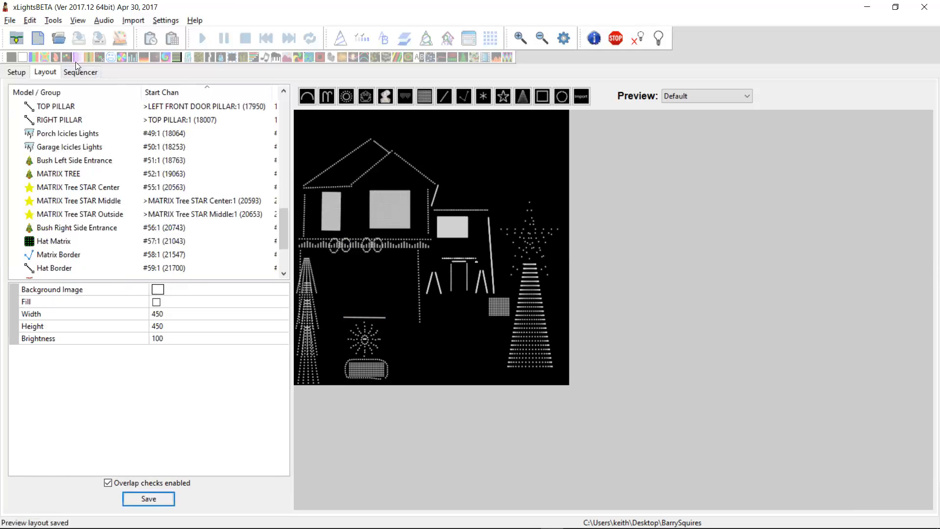
pyautogui.click(53, 22)
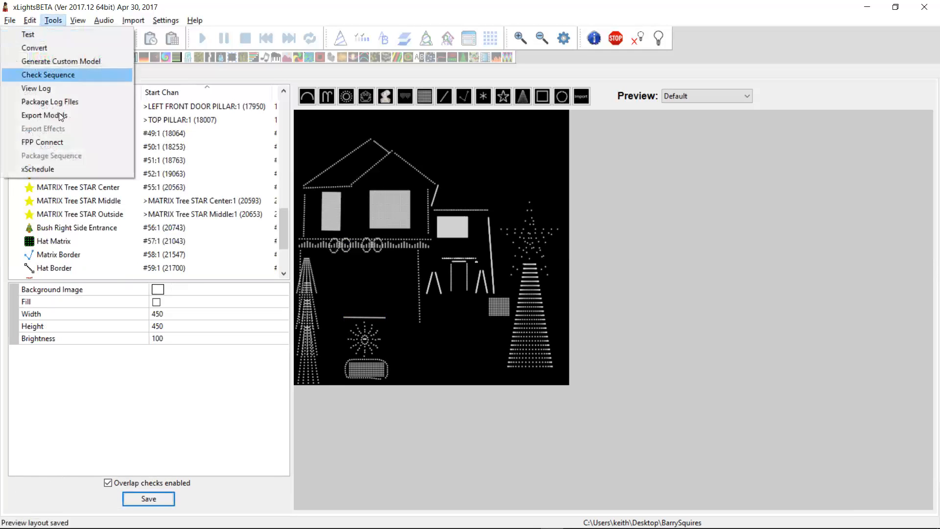
pyautogui.click(56, 76)
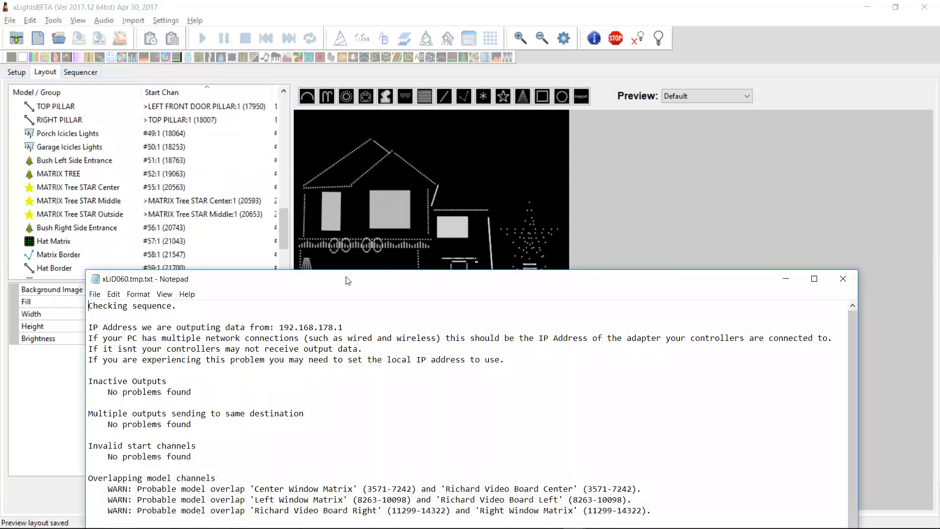
pyautogui.doubleClick(348, 283)
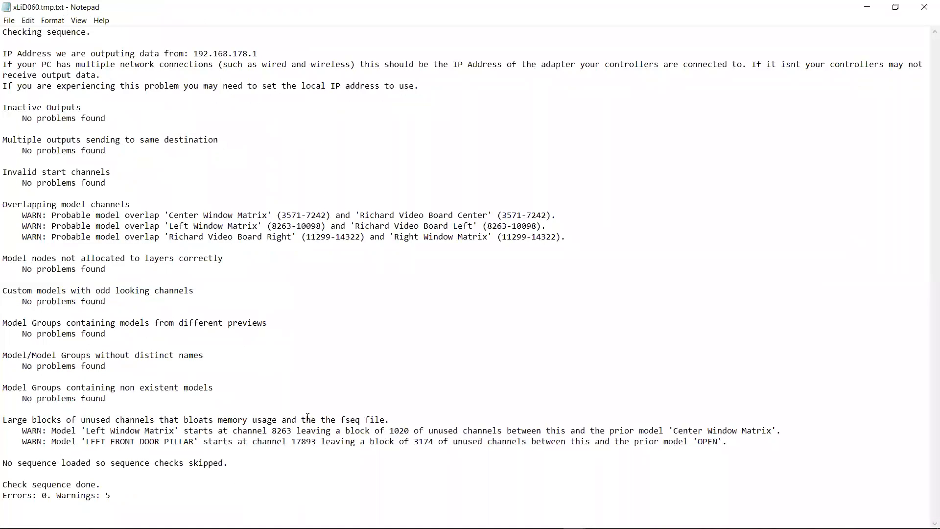
# Step: Compare the new report with the earlier Check Sequence report's warnings about model groups containing models from different previews
pyautogui.click(385, 434)
pyautogui.hotkey('alt', 'Tab')
pyautogui.hotkey('alt', 'Tab')
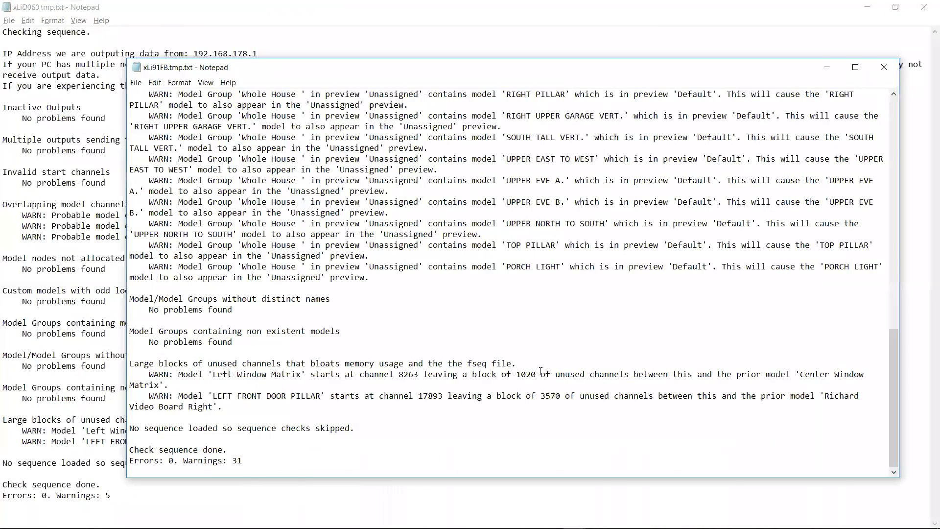
pyautogui.scroll(14, 531, 240)
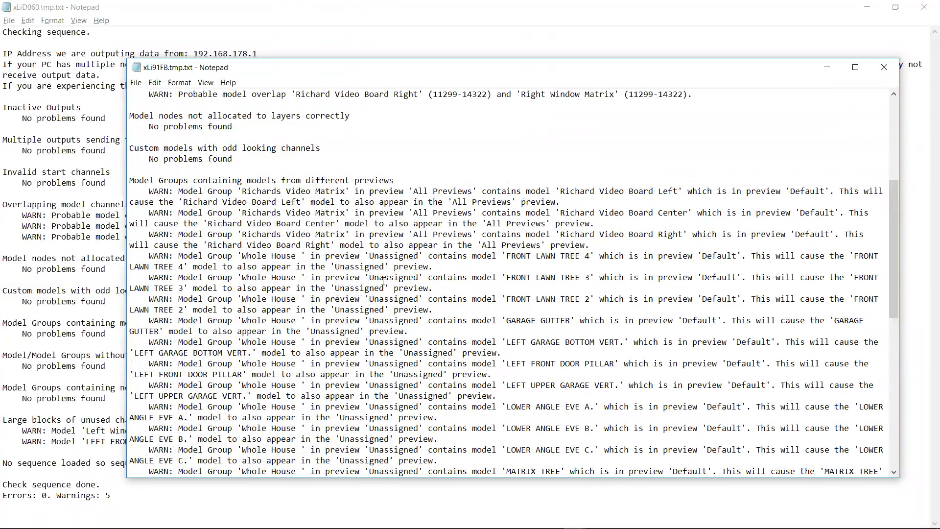
pyautogui.hotkey('alt', 'F4')
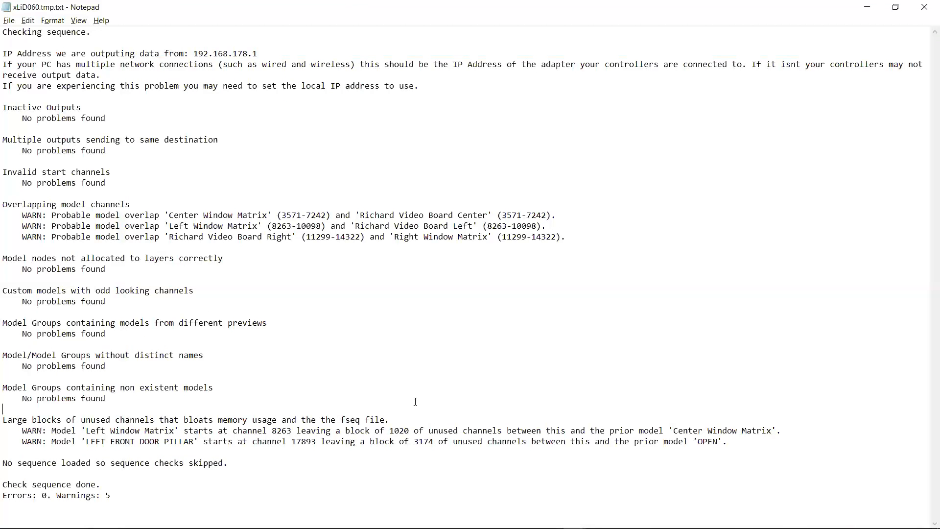
# Step: Highlight the report's overlapping model channel warnings and unused channel block warnings, and close the open reports
pyautogui.moveTo(566, 236); pyautogui.dragTo(4, 216)
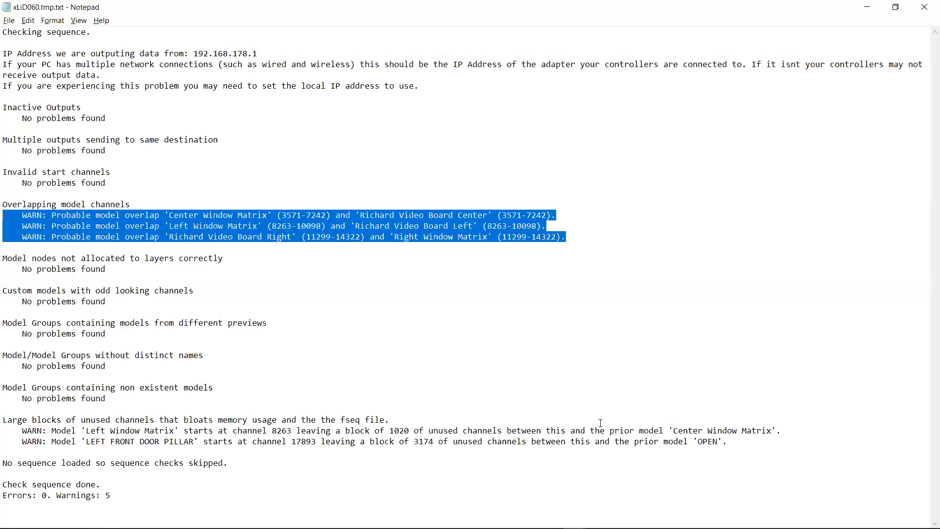
pyautogui.moveTo(749, 443); pyautogui.dragTo(5, 432)
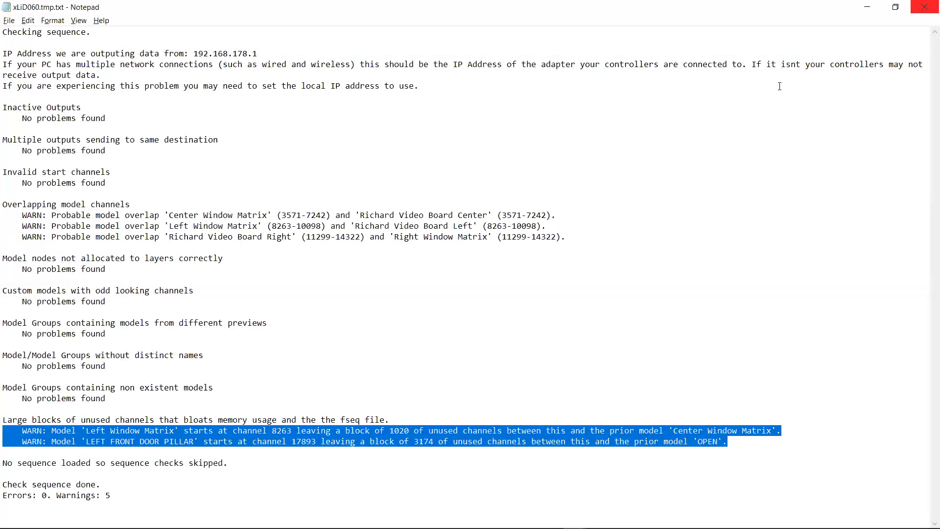
pyautogui.click(924, 7)
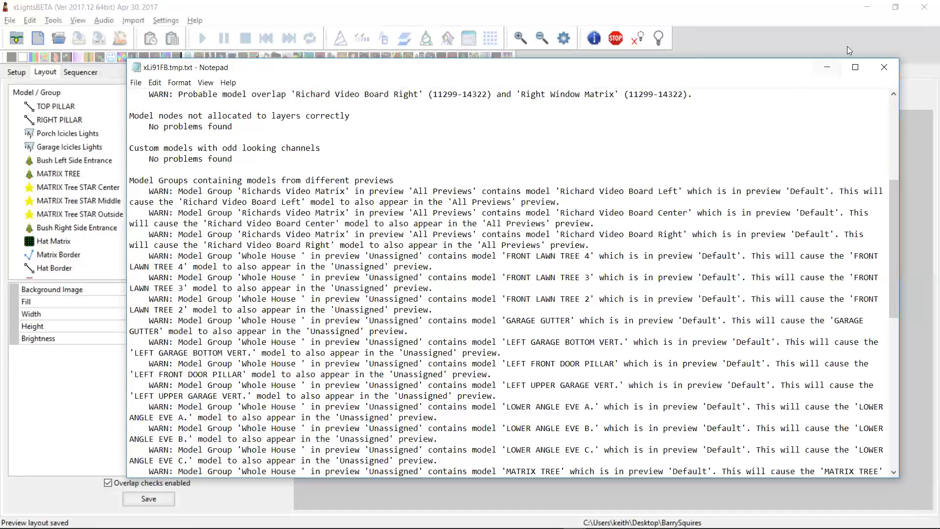
pyautogui.click(885, 67)
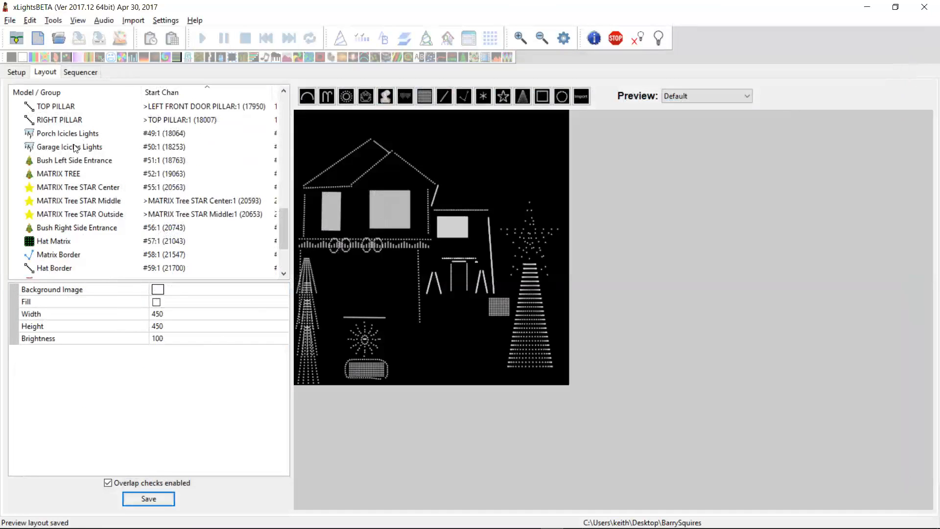
# Step: Review the Upload To Controller options for E1.31 input definition and output on the first Center Window Matrix network output
pyautogui.click(17, 72)
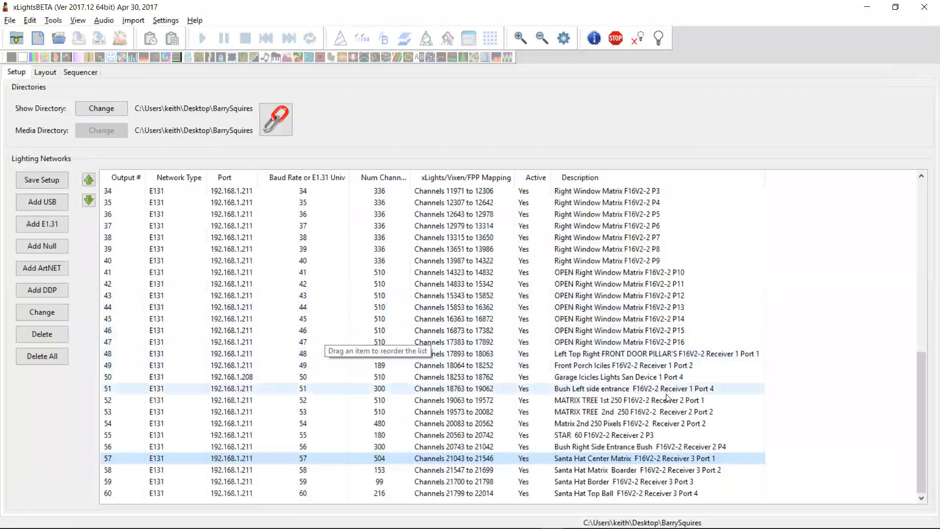
pyautogui.moveTo(921, 376); pyautogui.dragTo(906, 172)
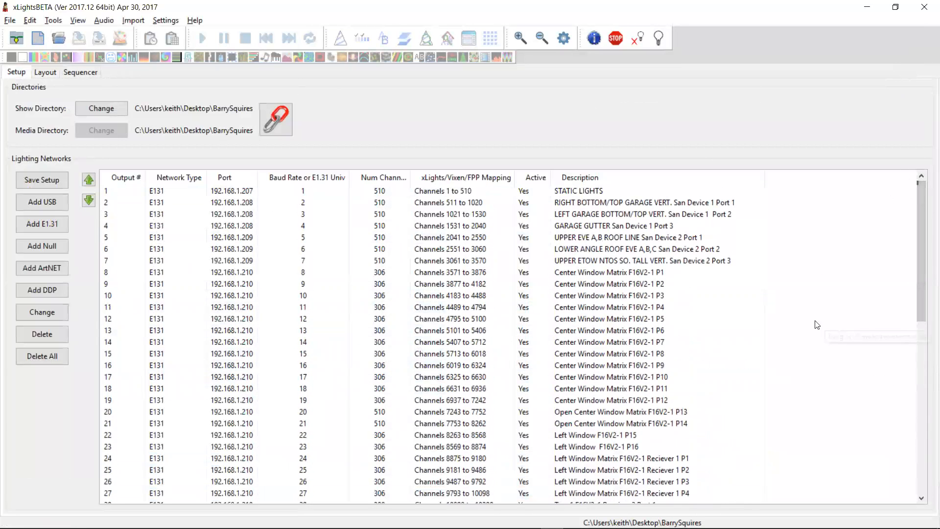
pyautogui.click(639, 273)
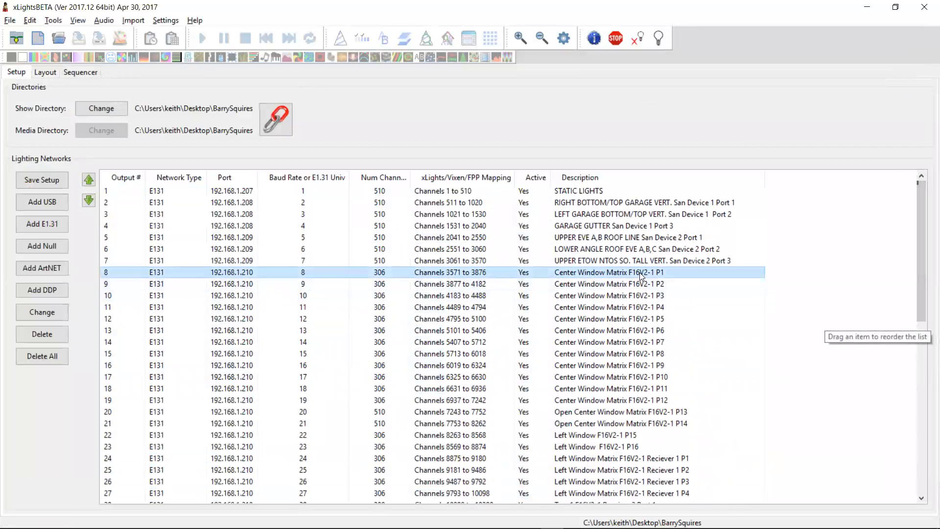
pyautogui.rightClick(608, 272)
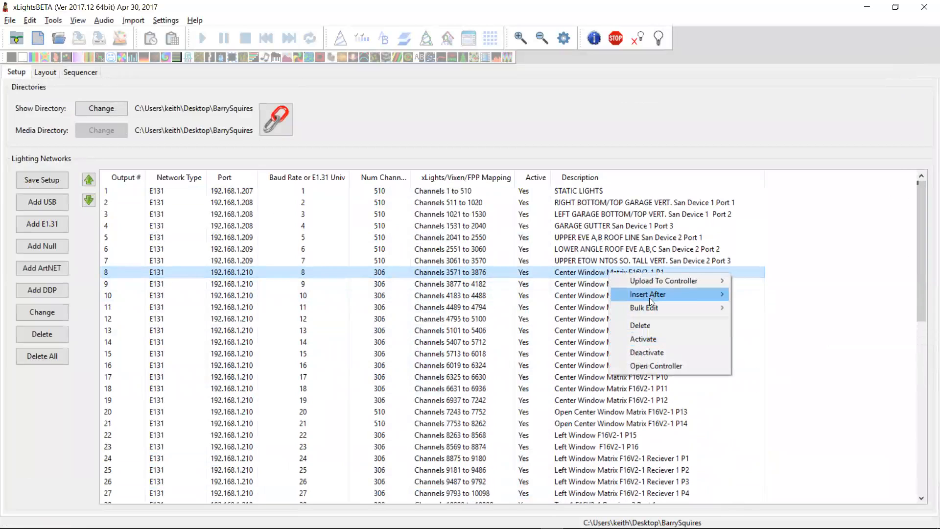
pyautogui.moveTo(653, 284)
pyautogui.moveTo(547, 288)
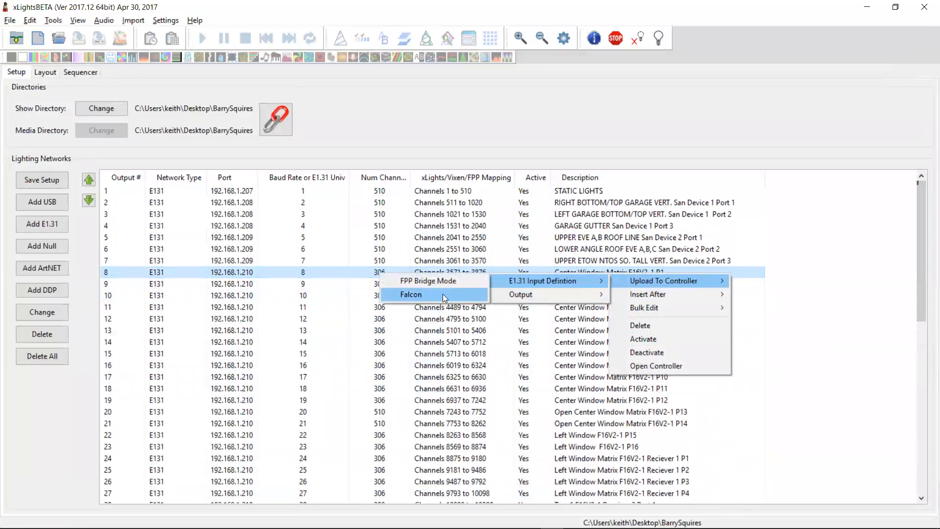
pyautogui.moveTo(509, 292)
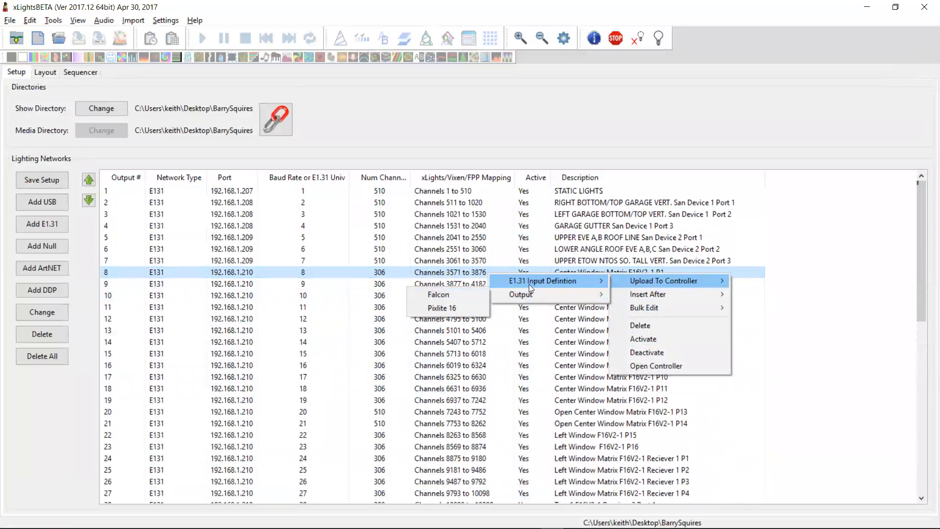
pyautogui.click(919, 258)
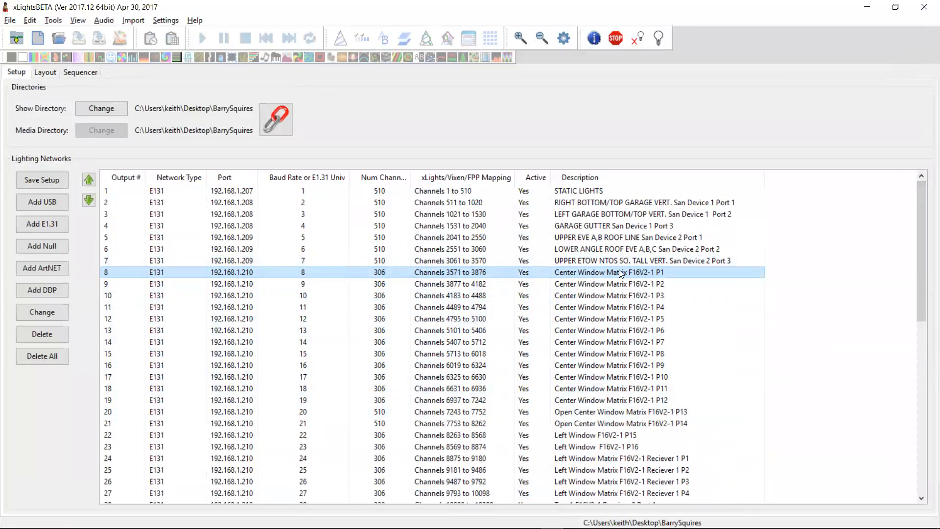
# Step: Set the Controller Connection of Center Window Matrix to WS2811:1 and save the layout
pyautogui.click(44, 74)
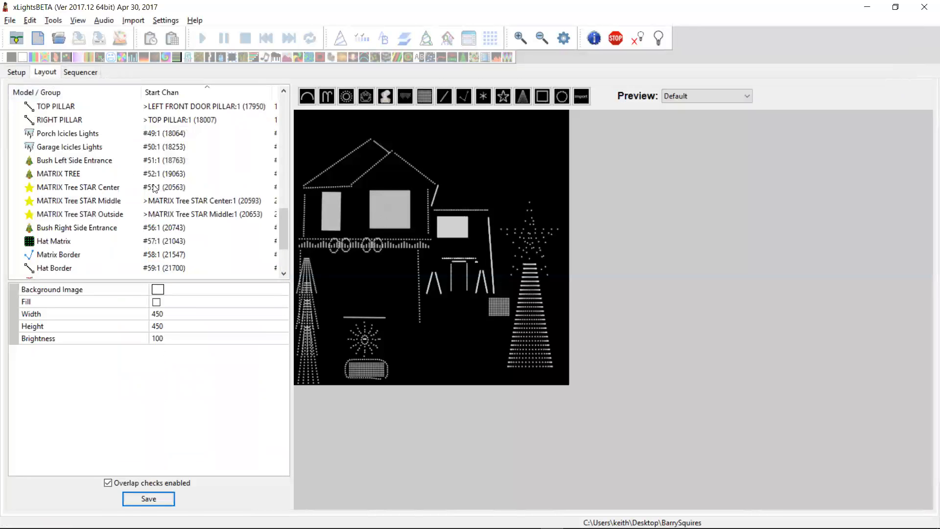
pyautogui.moveTo(281, 218); pyautogui.dragTo(274, 164)
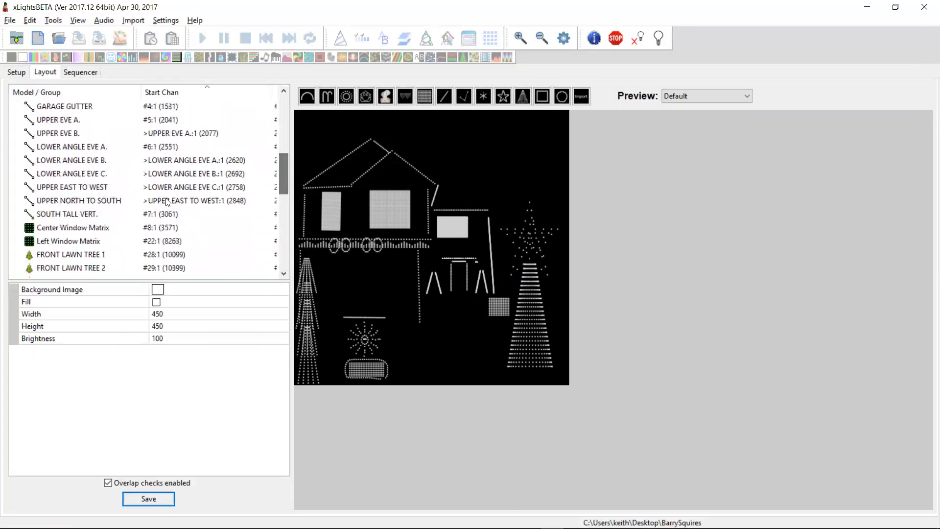
pyautogui.click(156, 229)
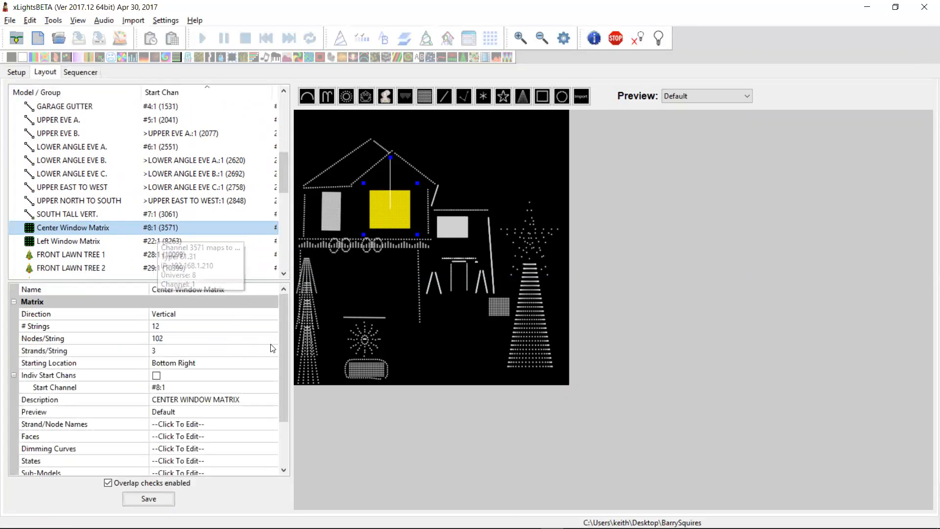
pyautogui.moveTo(282, 347); pyautogui.dragTo(285, 409)
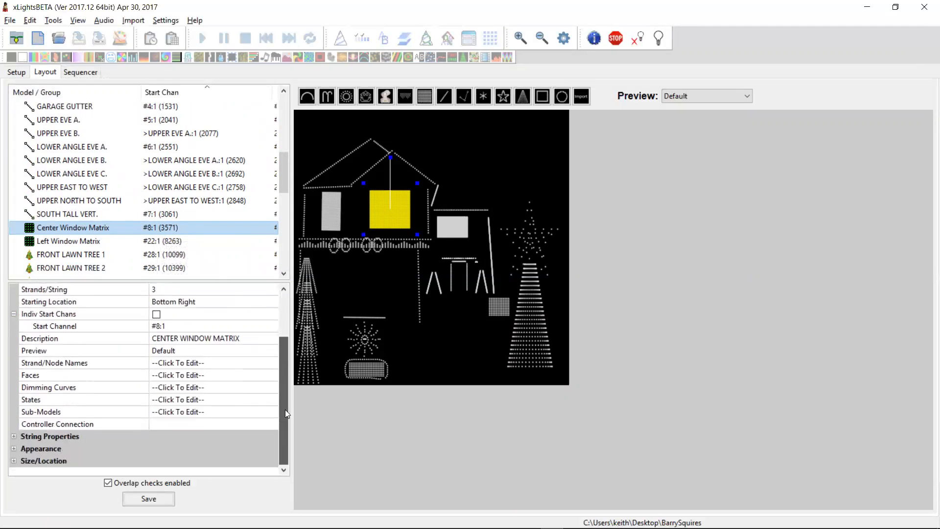
pyautogui.click(224, 425)
pyautogui.write('WS')
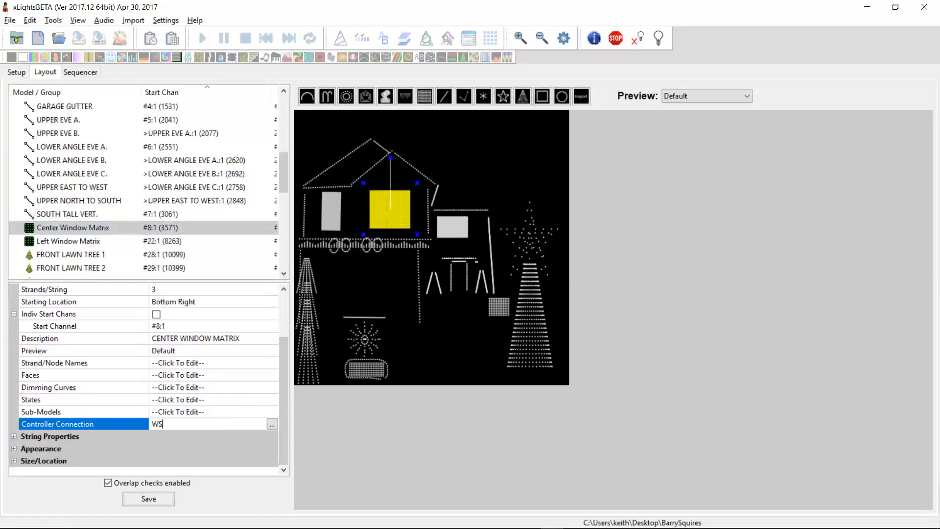
pyautogui.write('2811:1')
pyautogui.press('Return')
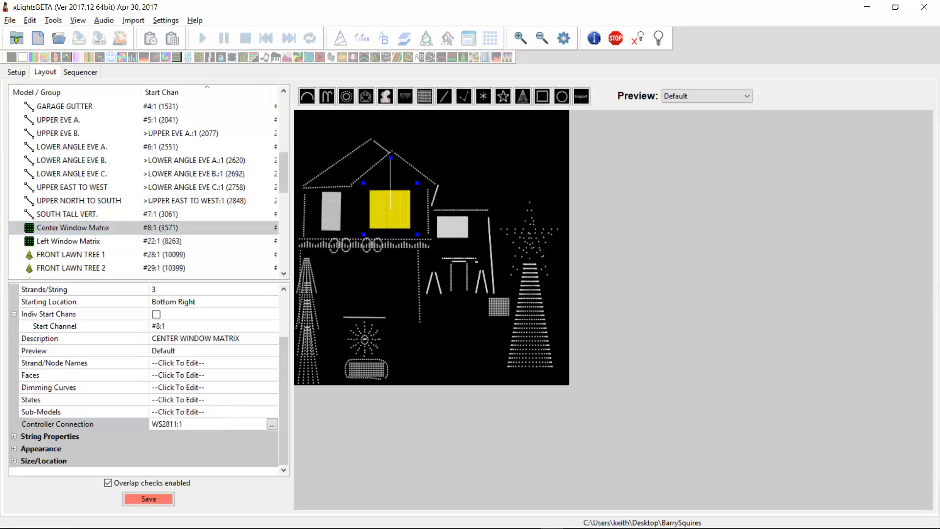
pyautogui.click(161, 498)
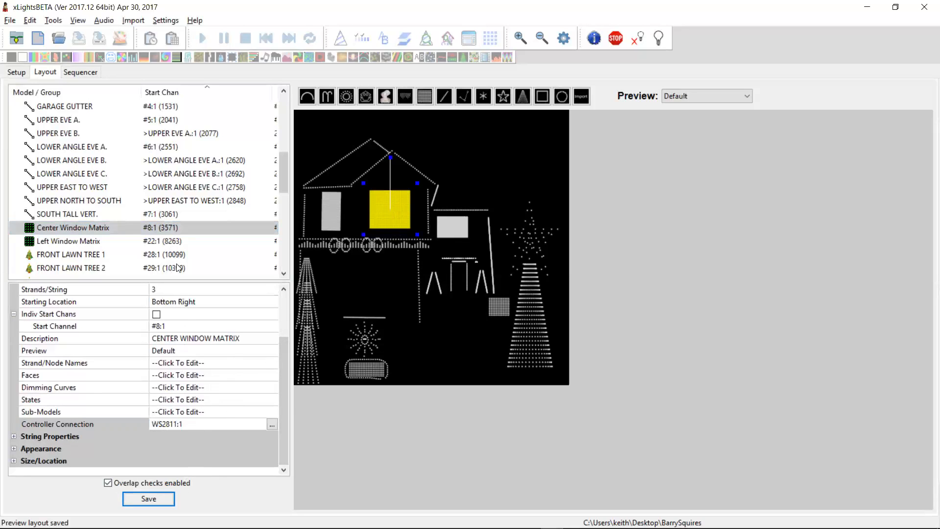
pyautogui.moveTo(160, 229)
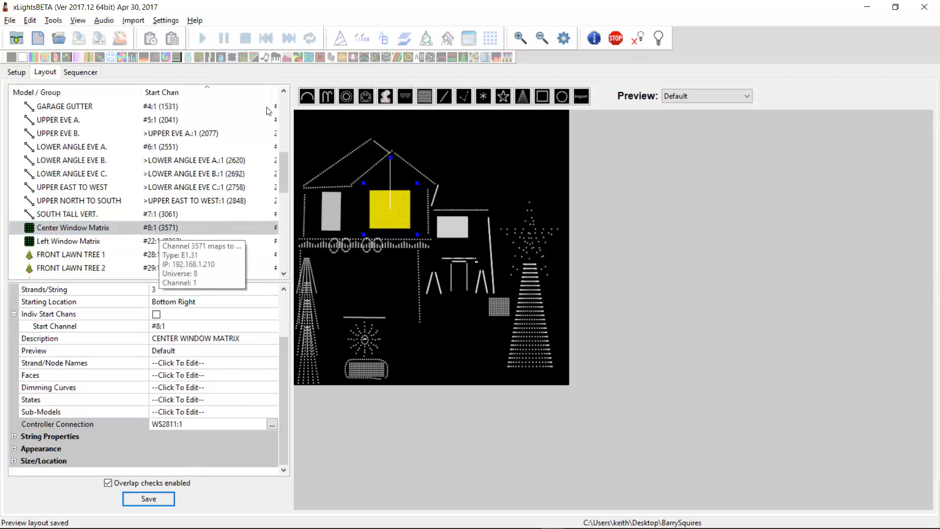
pyautogui.moveTo(273, 95); pyautogui.dragTo(219, 101)
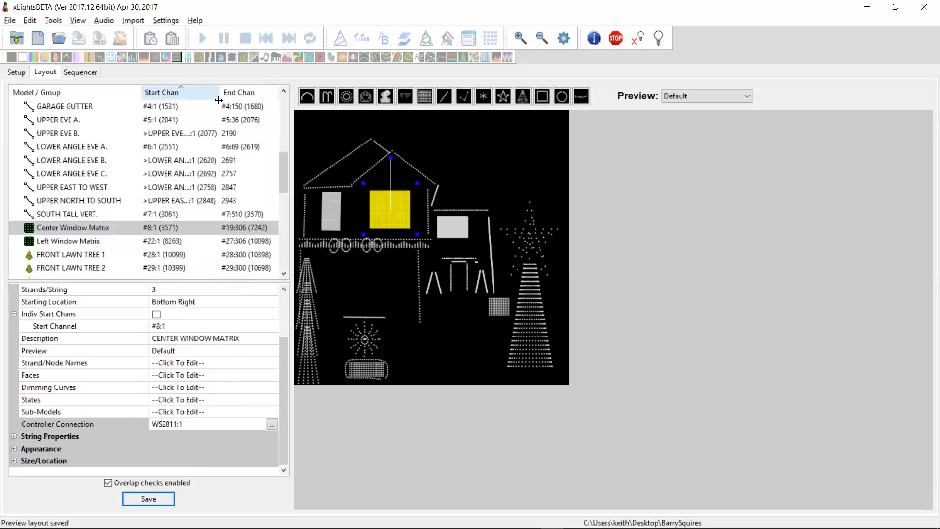
pyautogui.moveTo(243, 230)
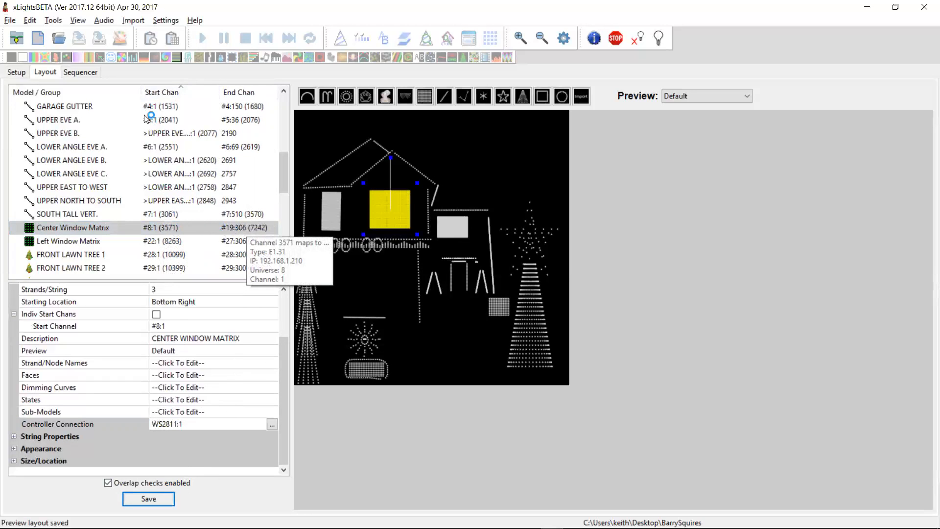
pyautogui.click(24, 72)
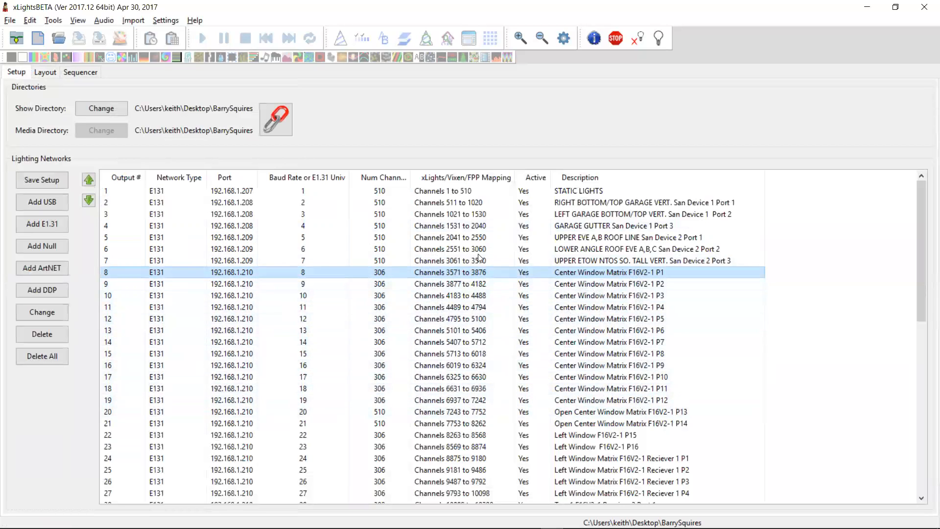
pyautogui.click(615, 413)
pyautogui.click(44, 72)
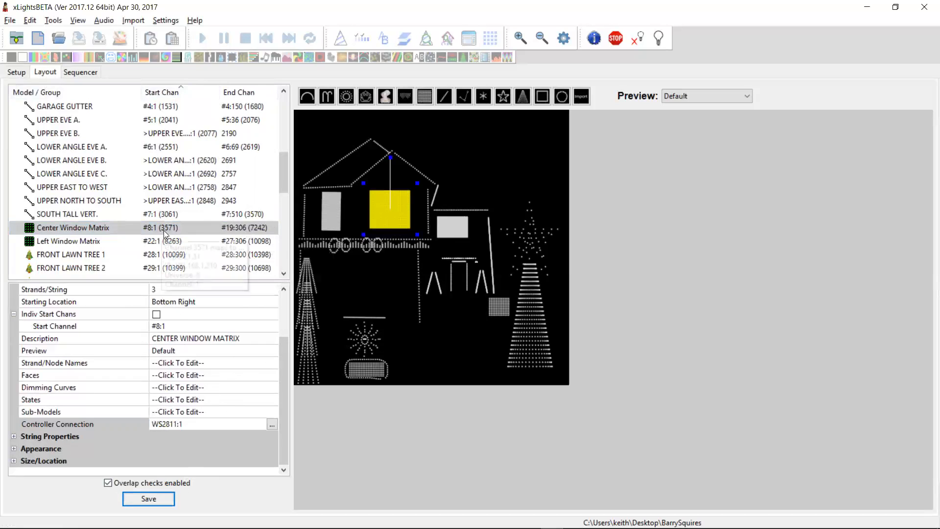
# Step: Select Left Window Matrix in the layout and look up the controller port of its first network output
pyautogui.moveTo(283, 173); pyautogui.dragTo(283, 181)
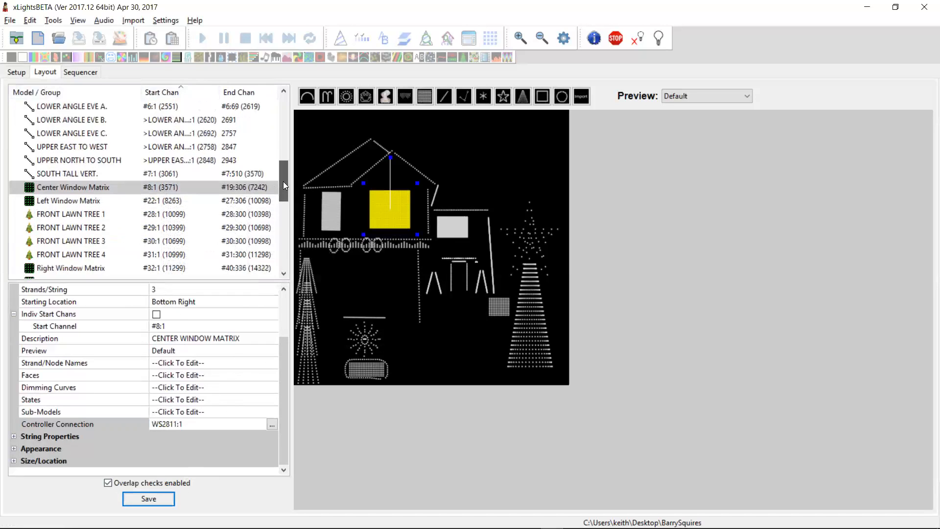
pyautogui.click(140, 201)
pyautogui.click(16, 72)
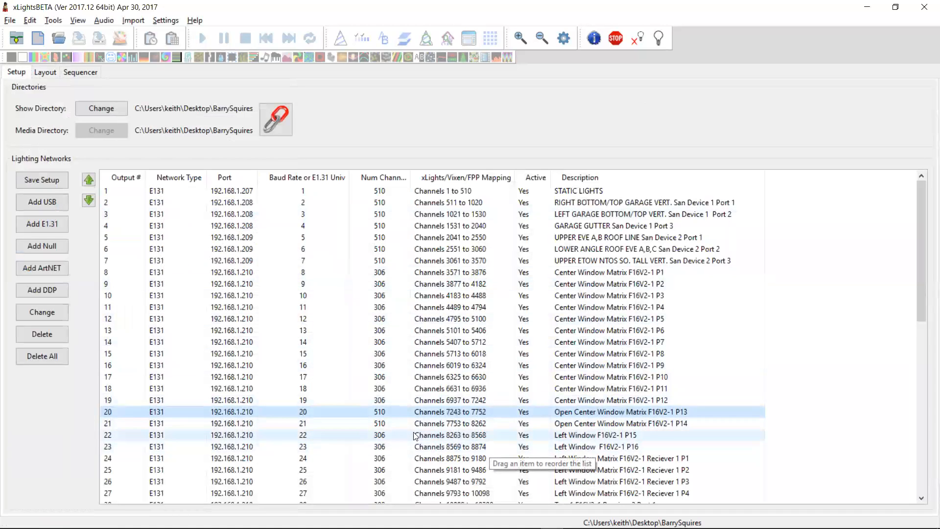
pyautogui.click(600, 435)
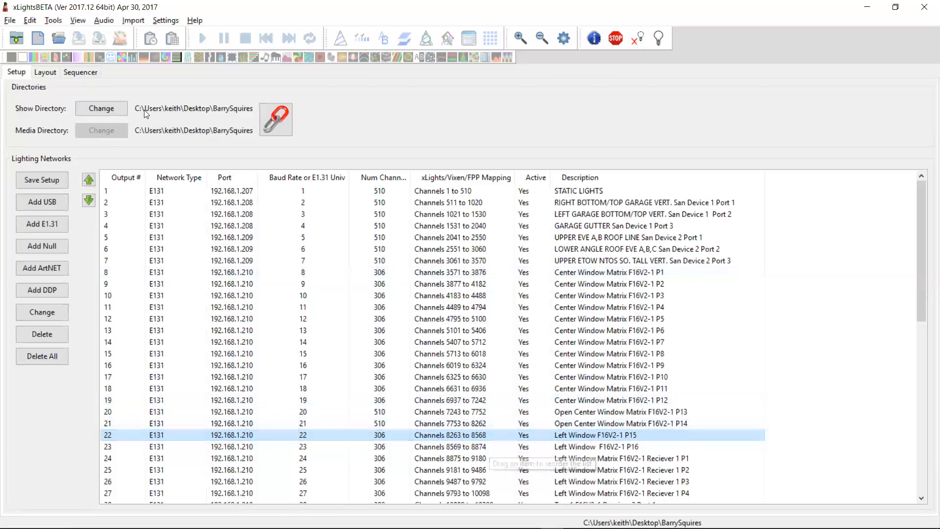
pyautogui.click(50, 73)
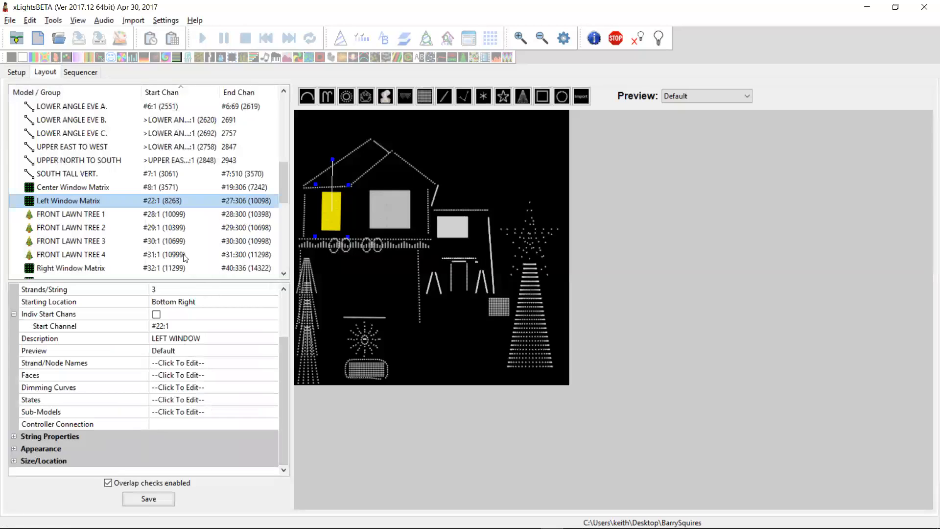
# Step: Set the Controller Connection of Left Window Matrix to WS2811 port 15, check it against the network outputs and save the layout
pyautogui.click(204, 423)
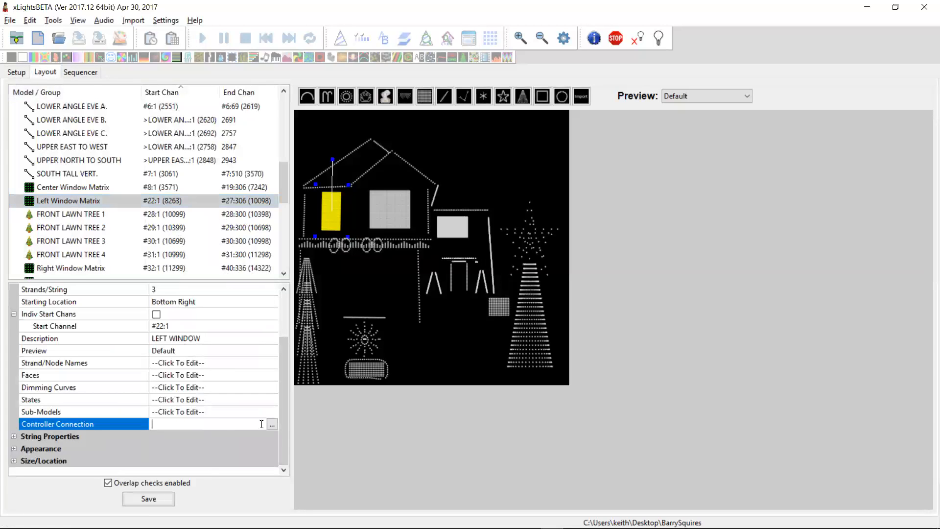
pyautogui.click(272, 425)
pyautogui.click(103, 97)
pyautogui.moveTo(103, 98); pyautogui.dragTo(86, 100)
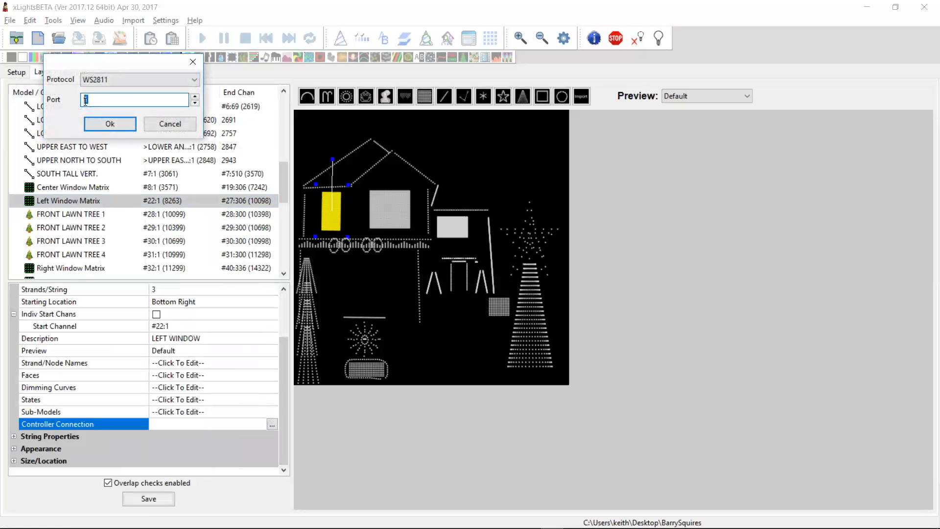
pyautogui.click(106, 126)
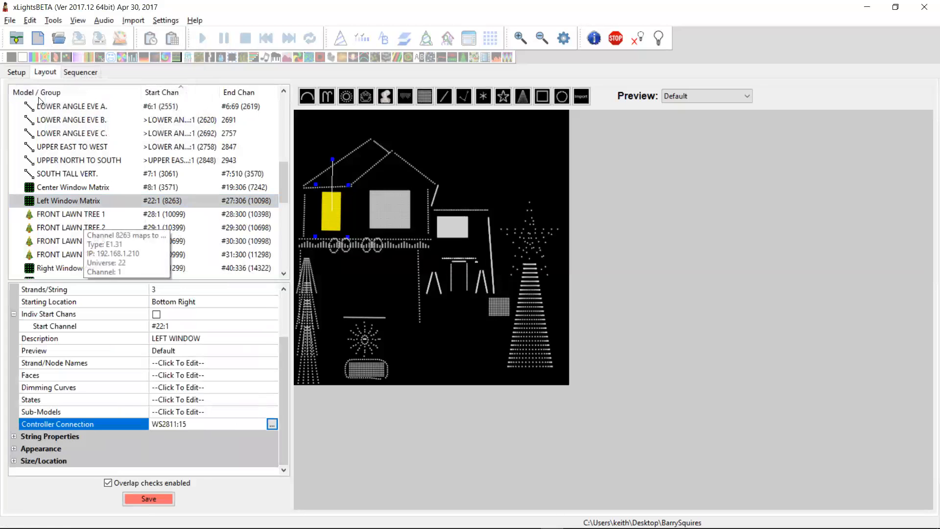
pyautogui.click(22, 77)
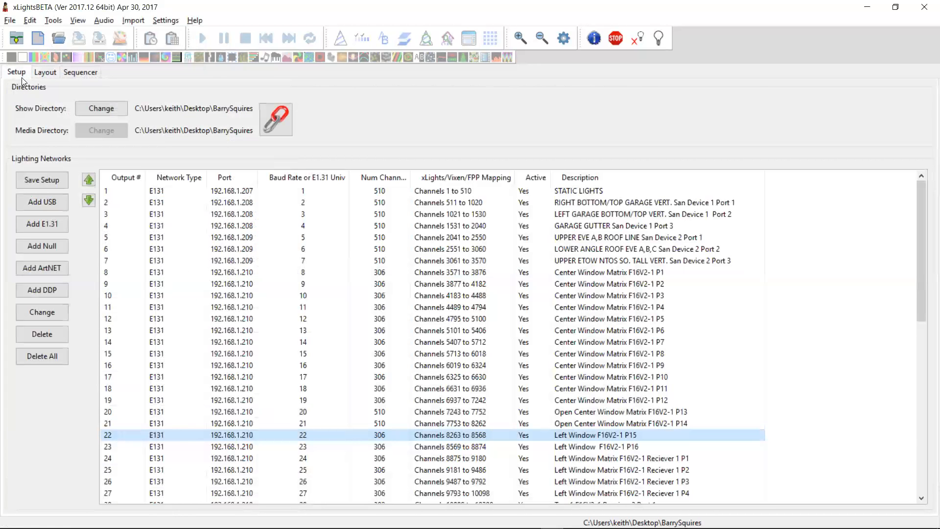
pyautogui.click(46, 73)
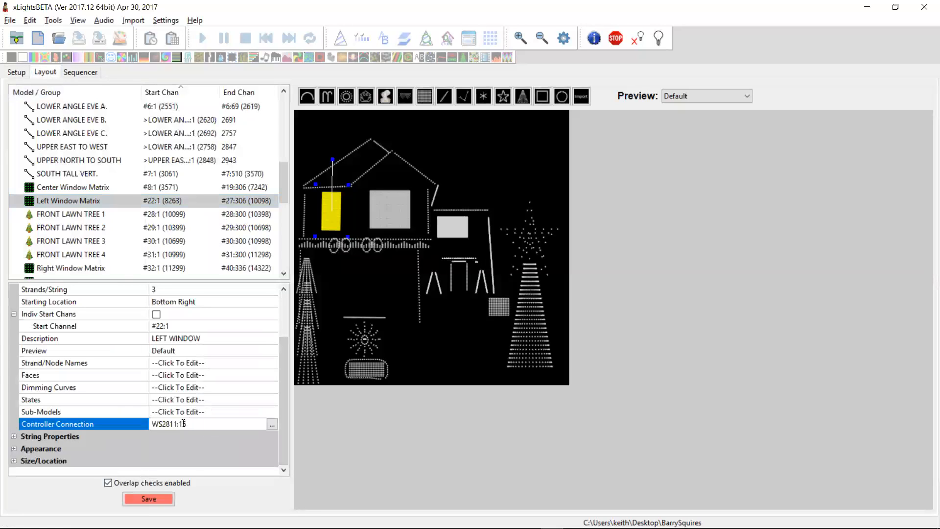
pyautogui.click(149, 499)
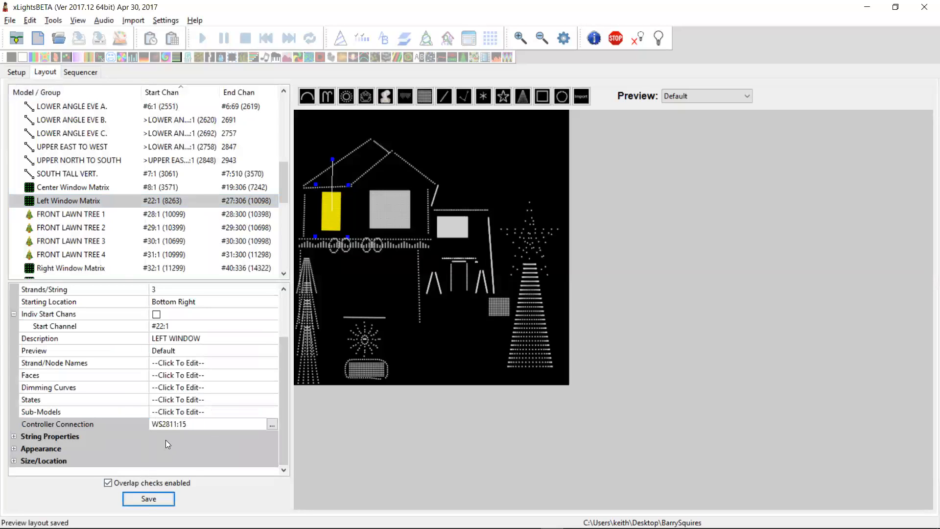
# Step: Look up the receiver port of FRONT LAWN TREE 1's network output and set the model's Controller Connection to WS2811:21
pyautogui.click(156, 214)
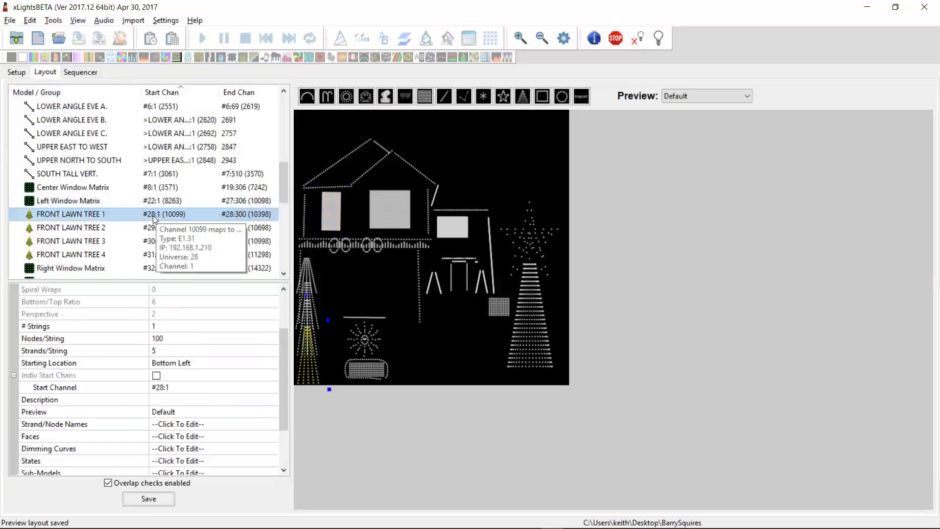
pyautogui.click(16, 72)
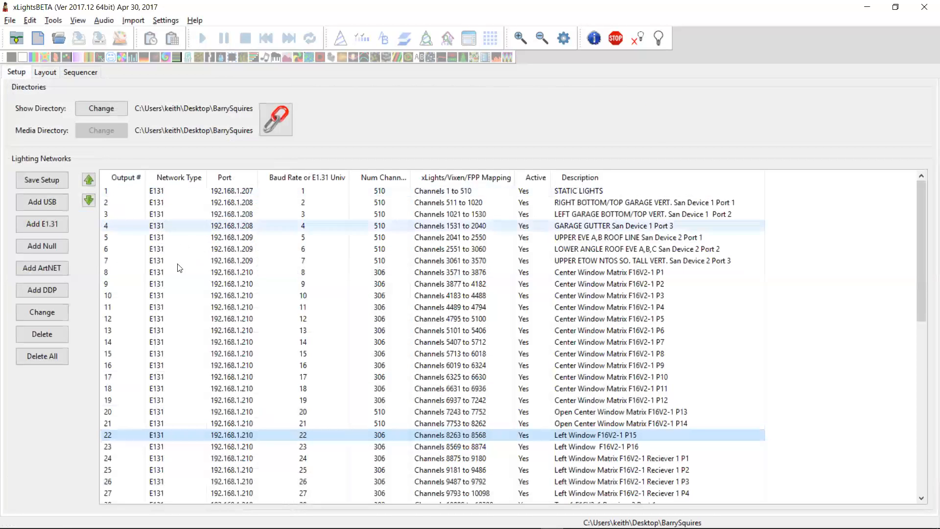
pyautogui.scroll(-1, 467, 460)
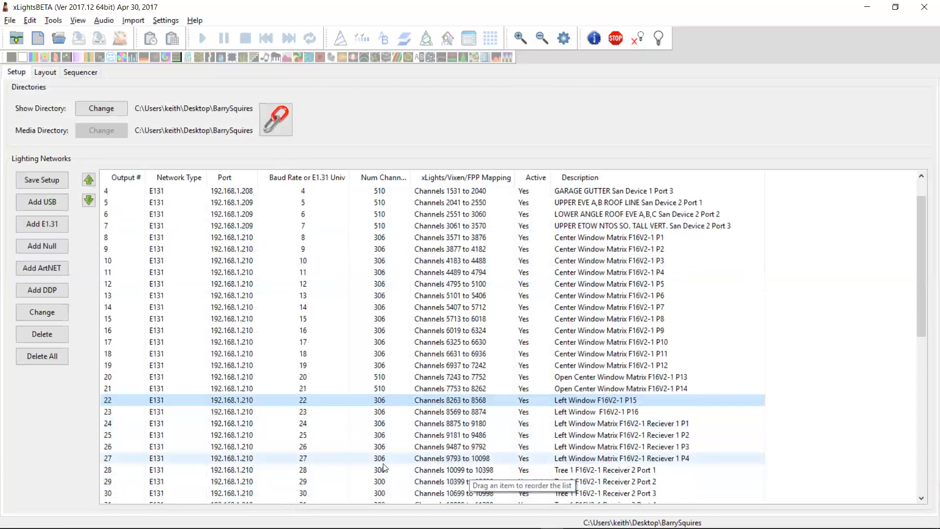
pyautogui.click(445, 469)
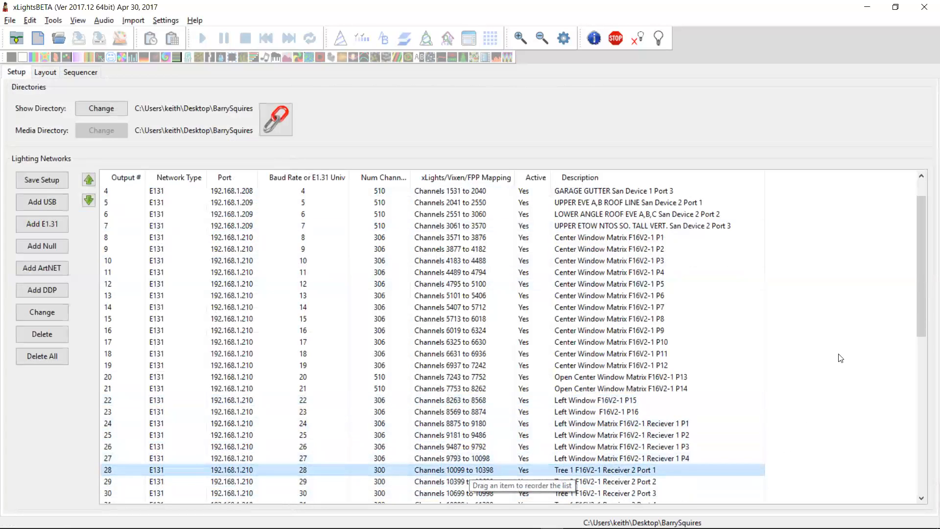
pyautogui.moveTo(921, 292); pyautogui.dragTo(925, 345)
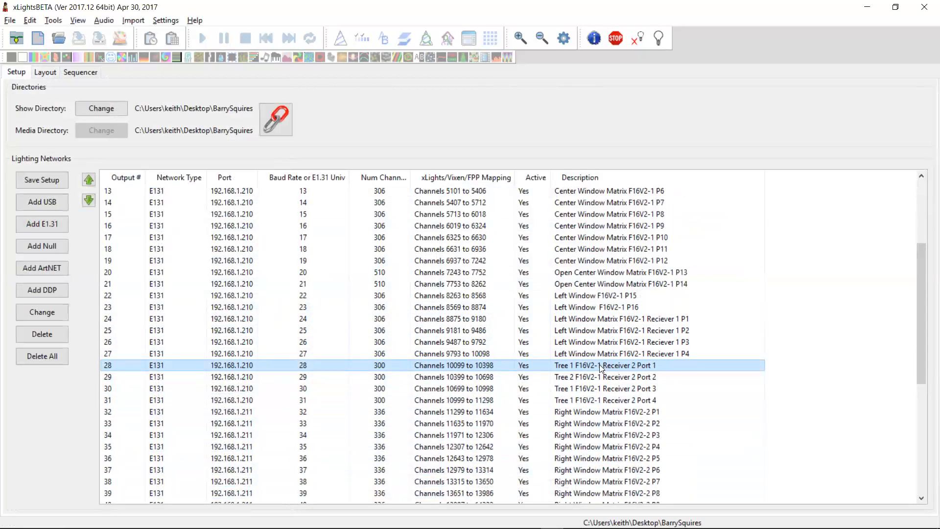
pyautogui.click(48, 73)
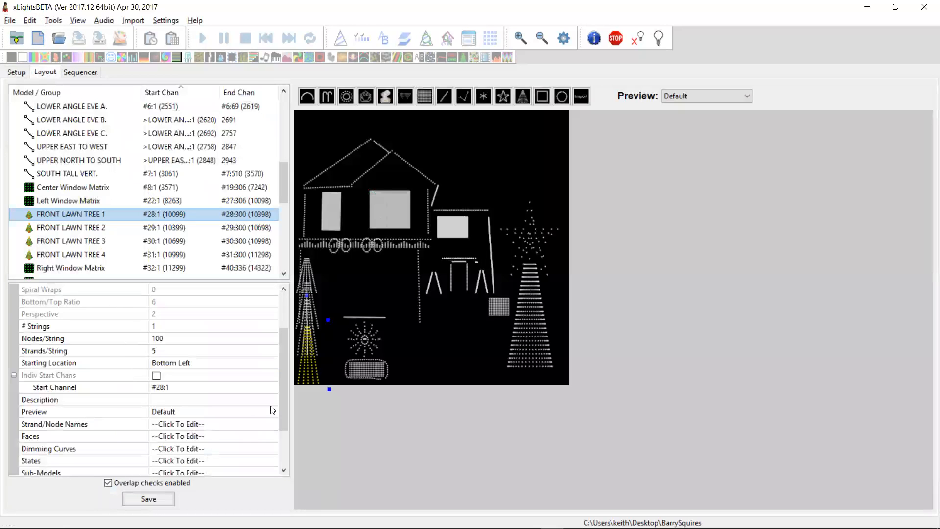
pyautogui.moveTo(284, 404); pyautogui.dragTo(221, 448)
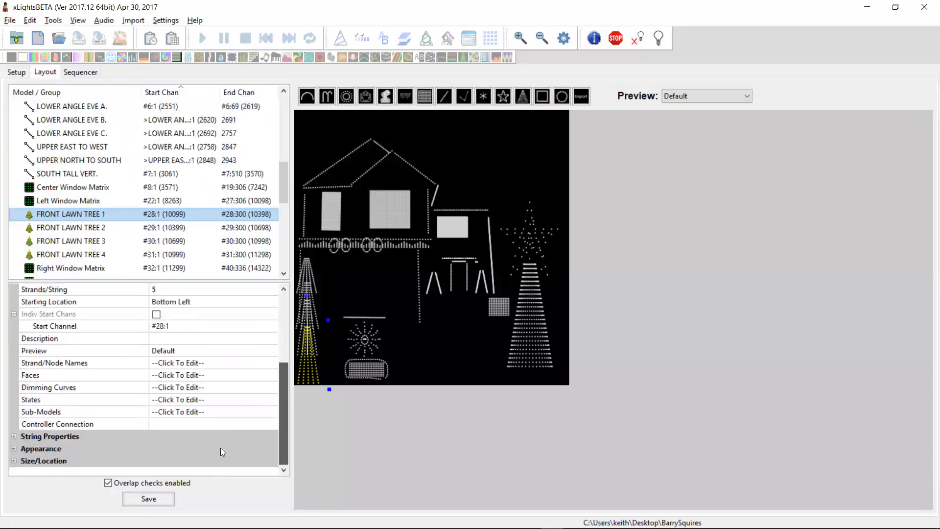
pyautogui.click(166, 423)
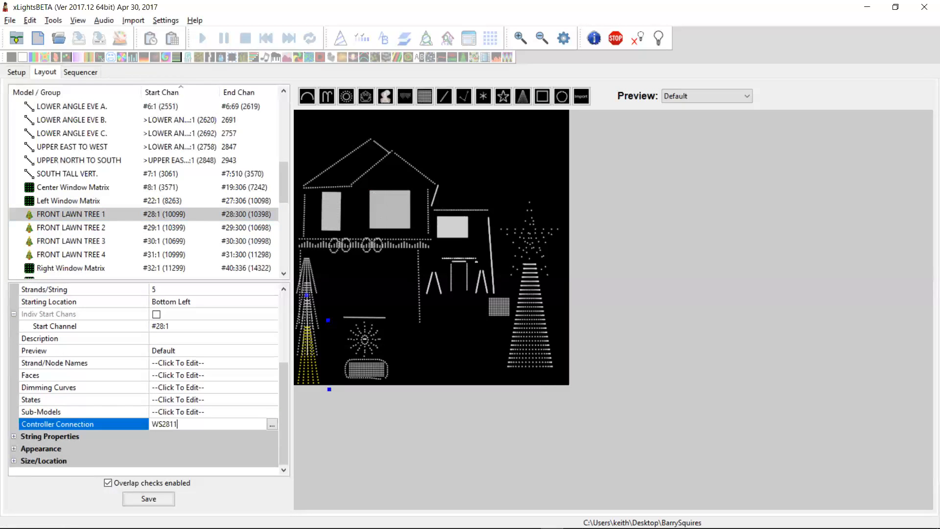
pyautogui.press('Return')
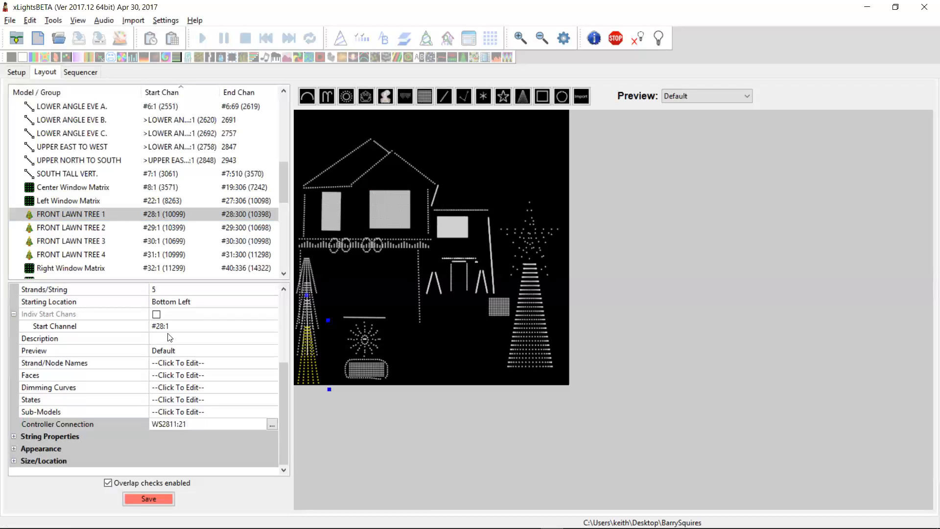
# Step: Look up the receiver port of FRONT LAWN TREE 2's network output and set the model's Controller Connection to WS2811:22
pyautogui.click(181, 228)
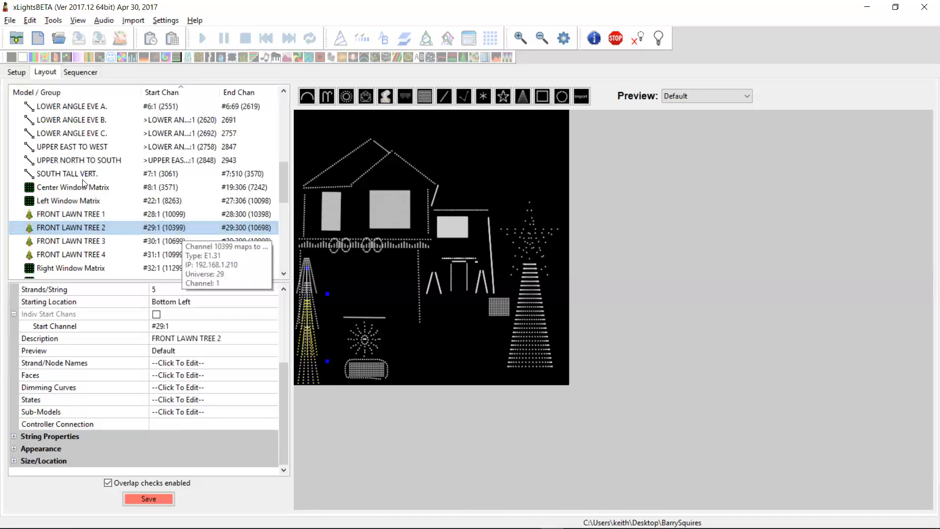
pyautogui.click(17, 72)
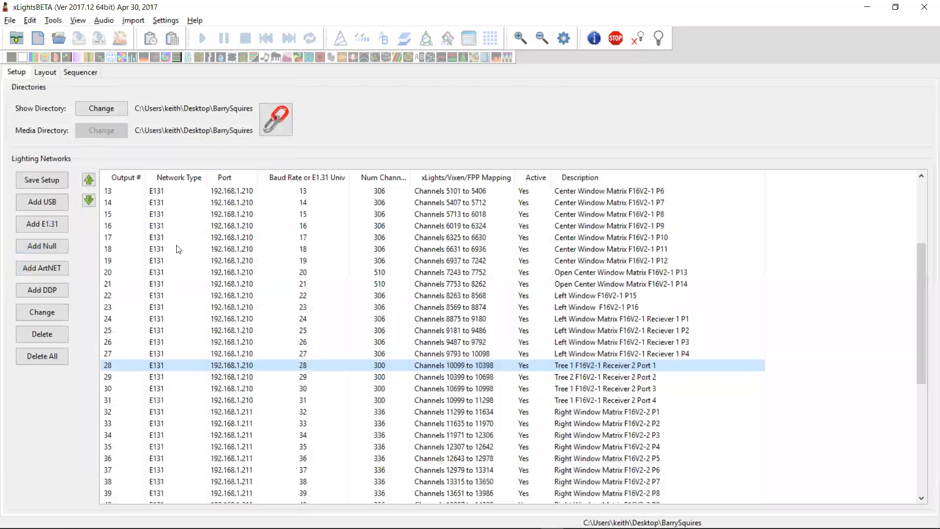
pyautogui.click(338, 376)
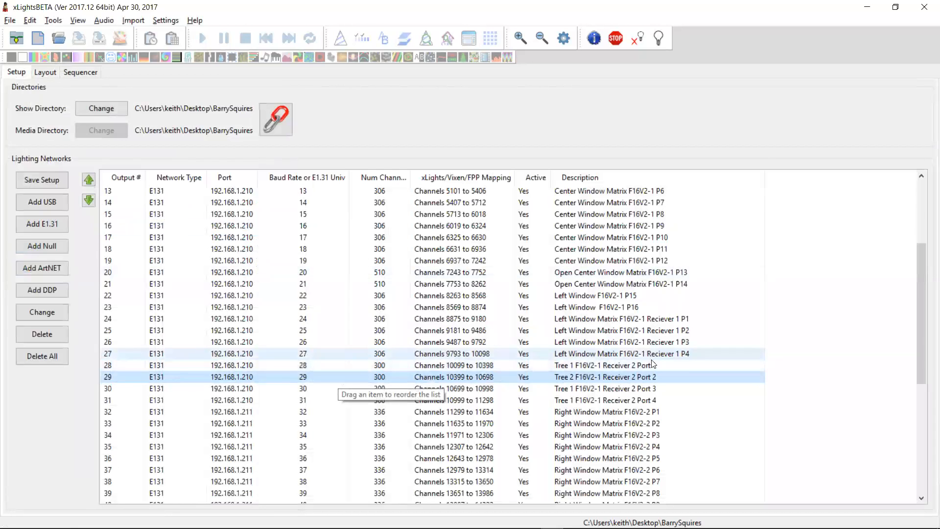
pyautogui.click(45, 73)
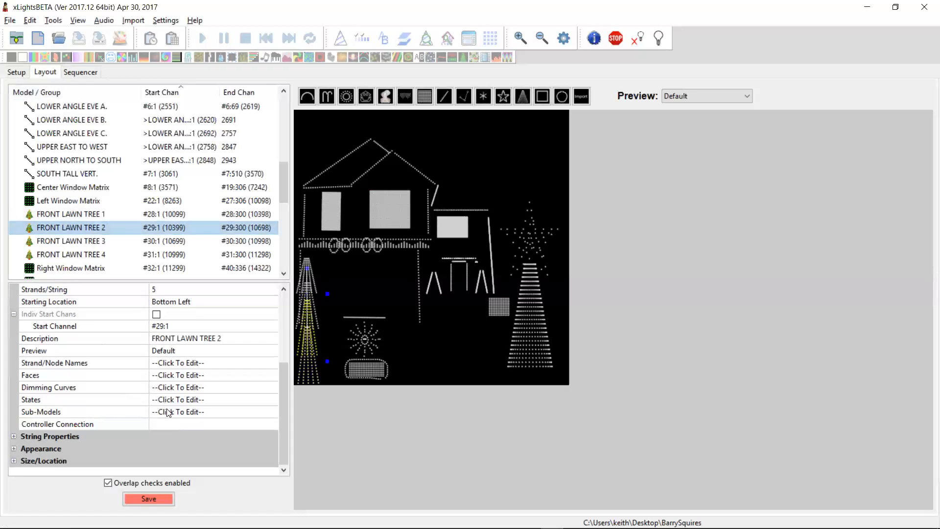
pyautogui.click(166, 214)
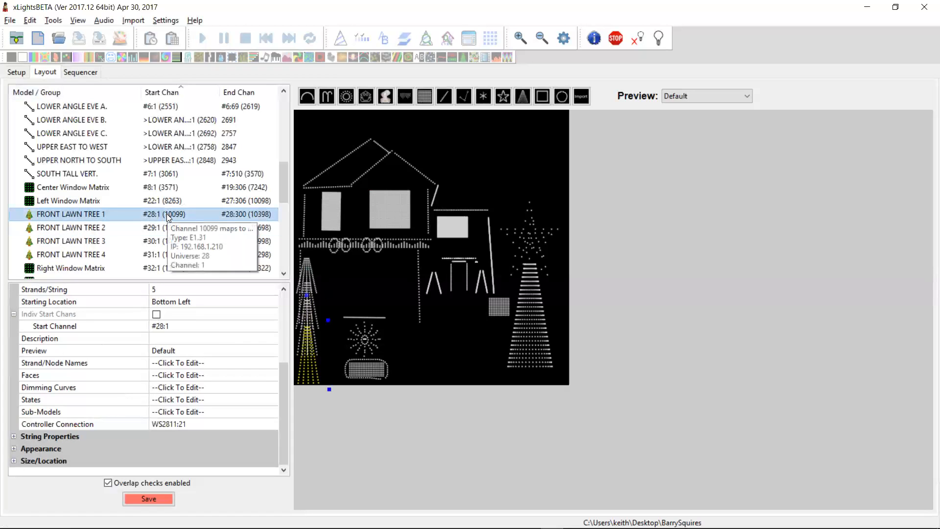
pyautogui.click(165, 227)
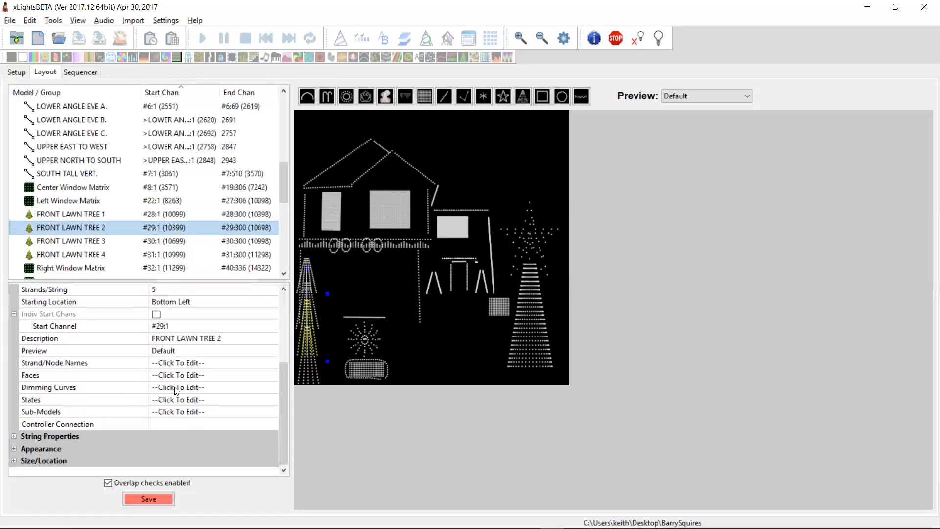
pyautogui.click(176, 424)
pyautogui.write('WS2811:2')
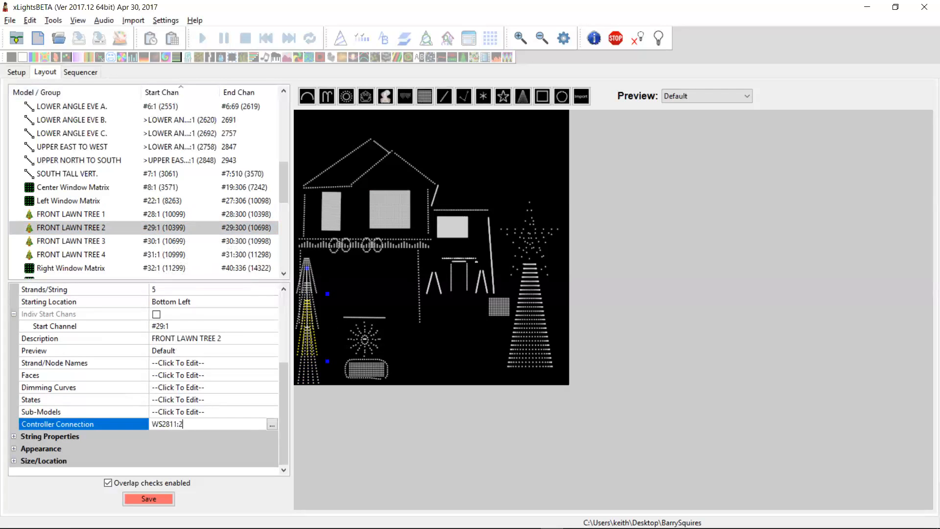
pyautogui.press('Return')
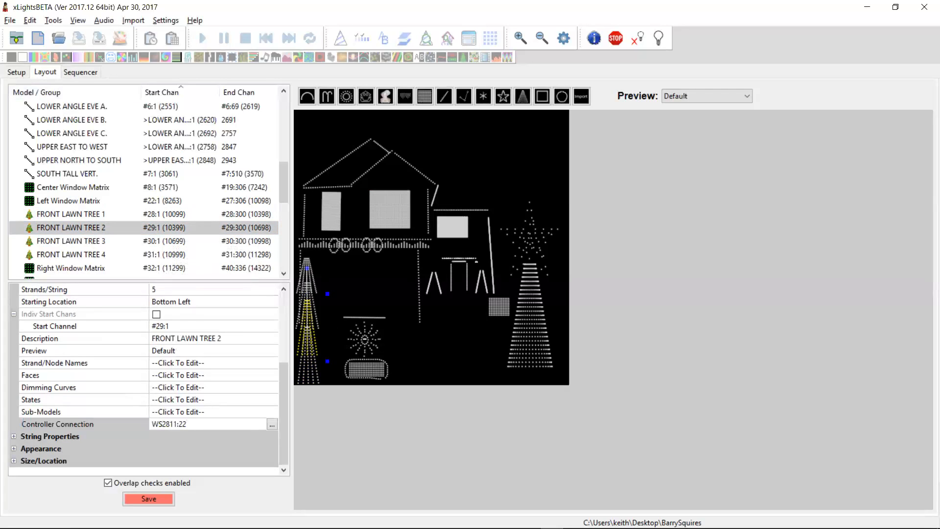
# Step: Set the Controller Connection of FRONT LAWN TREE 3 to WS2811:23
pyautogui.click(175, 241)
pyautogui.click(172, 424)
pyautogui.write('WS2811')
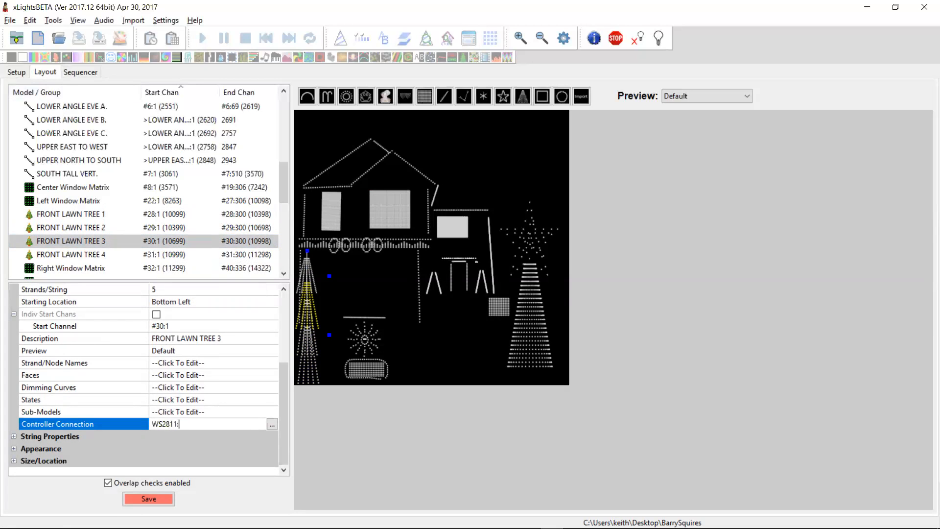
pyautogui.write(':23')
pyautogui.press('Return')
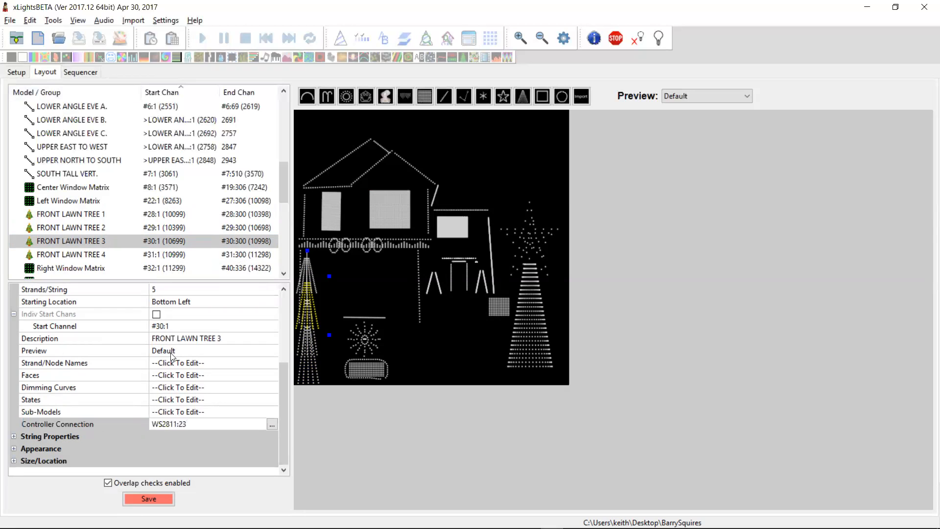
# Step: Set the Controller Connection of FRONT LAWN TREE 4 to WS2811:24 and save the layout
pyautogui.click(170, 255)
pyautogui.click(197, 425)
pyautogui.write('WS2811')
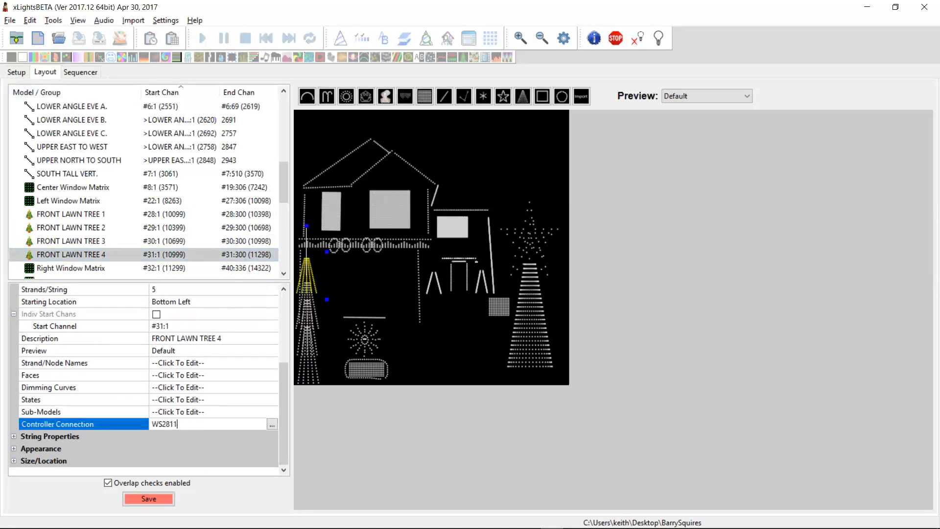
pyautogui.write(':24')
pyautogui.press('Return')
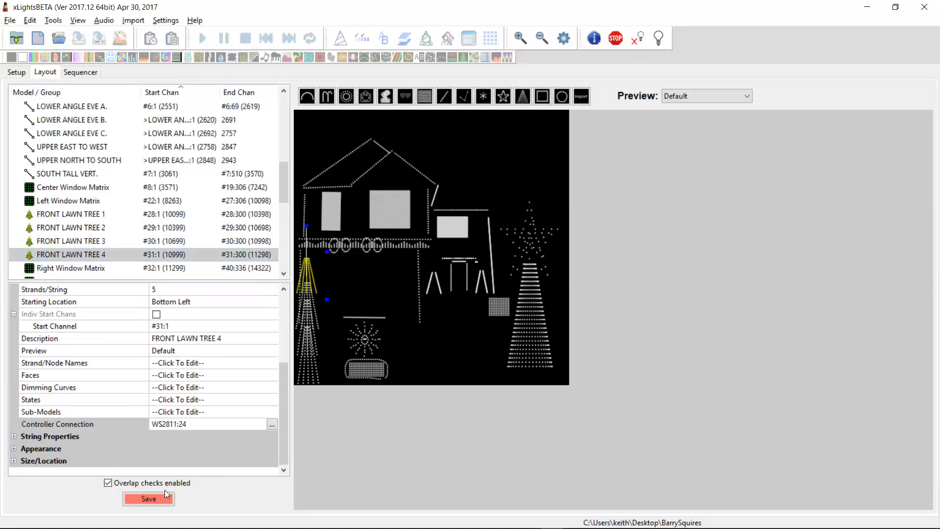
pyautogui.click(155, 498)
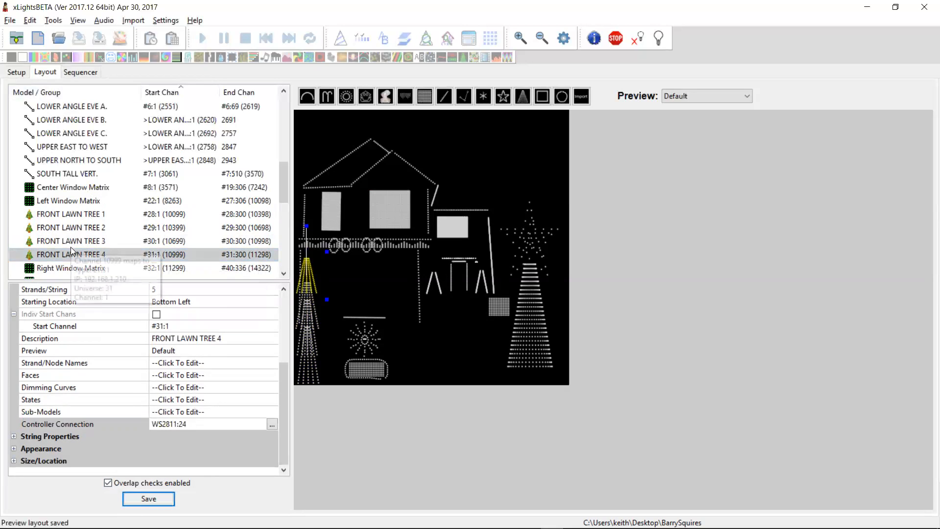
# Step: Look up the port of Right Window Matrix's first network output, set its Controller Connection to WS2811:1 and save the layout
pyautogui.click(86, 267)
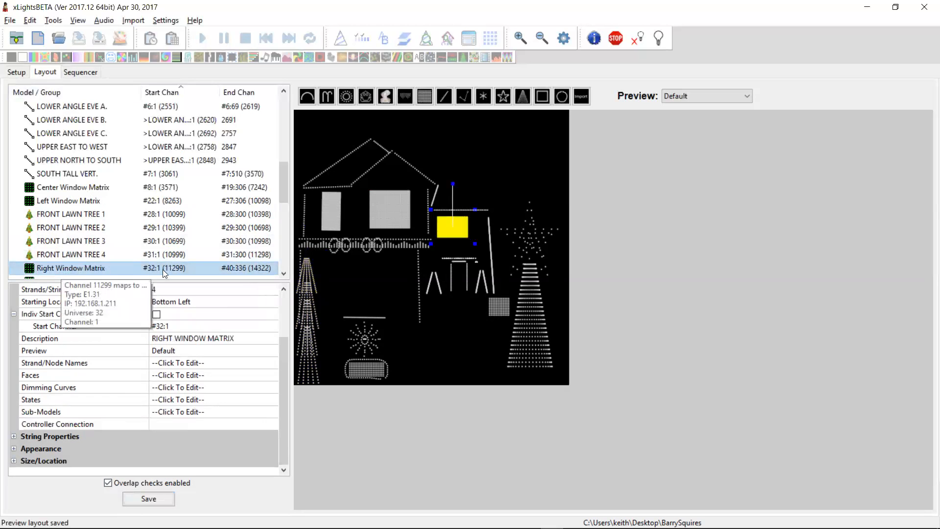
pyautogui.click(16, 72)
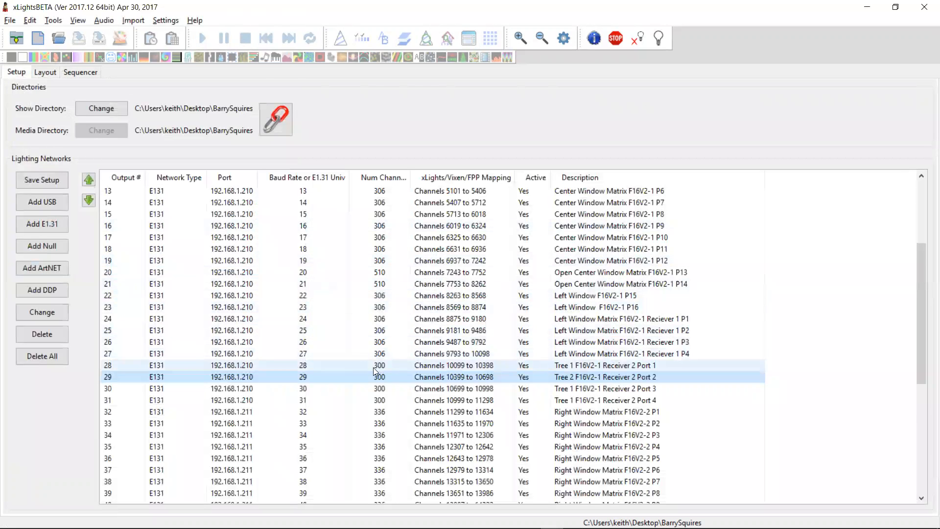
pyautogui.click(578, 381)
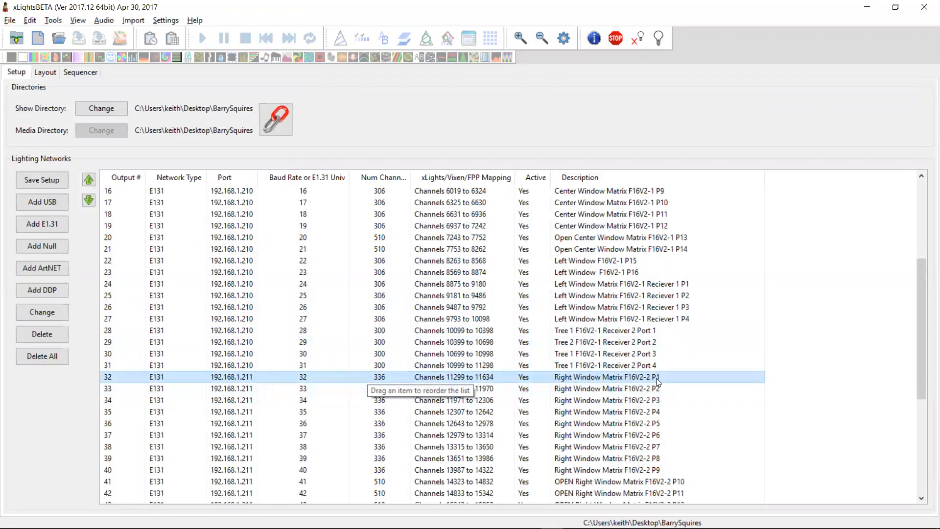
pyautogui.click(45, 72)
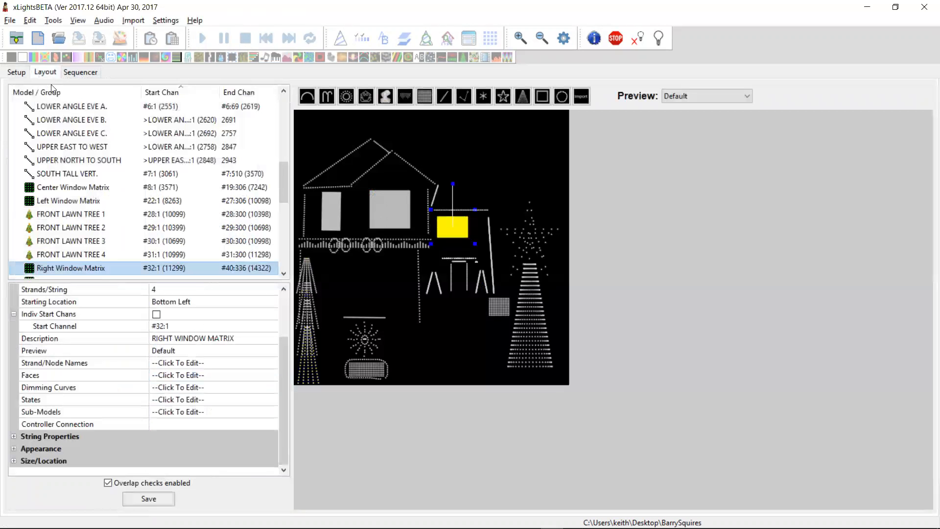
pyautogui.click(164, 424)
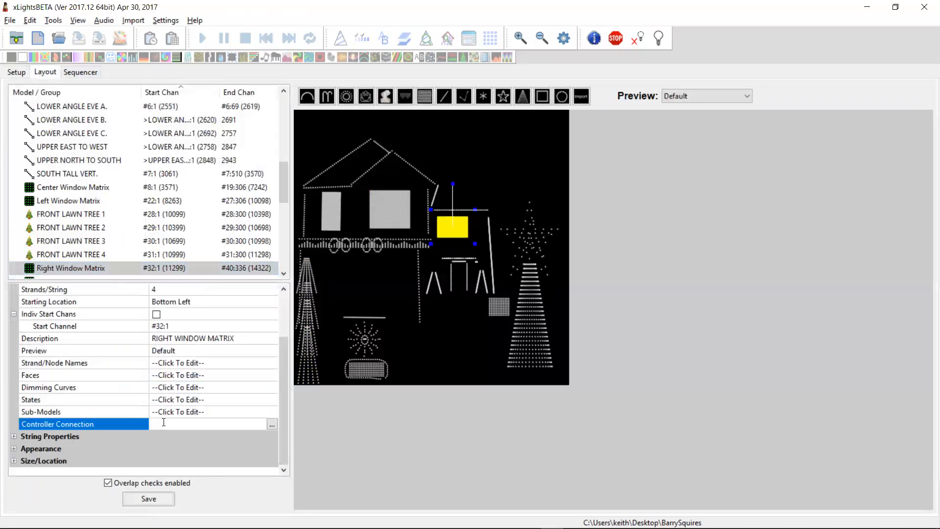
pyautogui.write('WS2811')
pyautogui.press('Return')
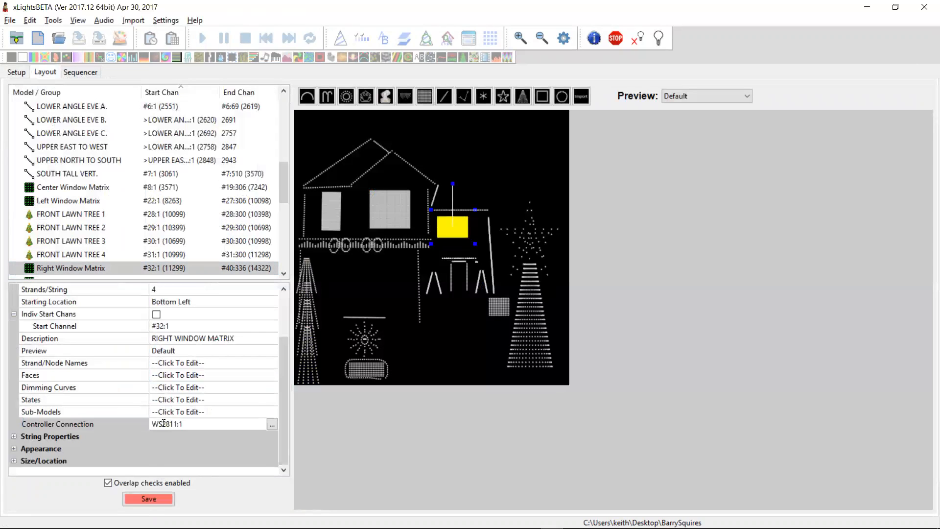
pyautogui.click(139, 499)
# Step: Review the network outputs following Right Window Matrix's first port and inspect the OPEN model's channel mapping
pyautogui.click(20, 72)
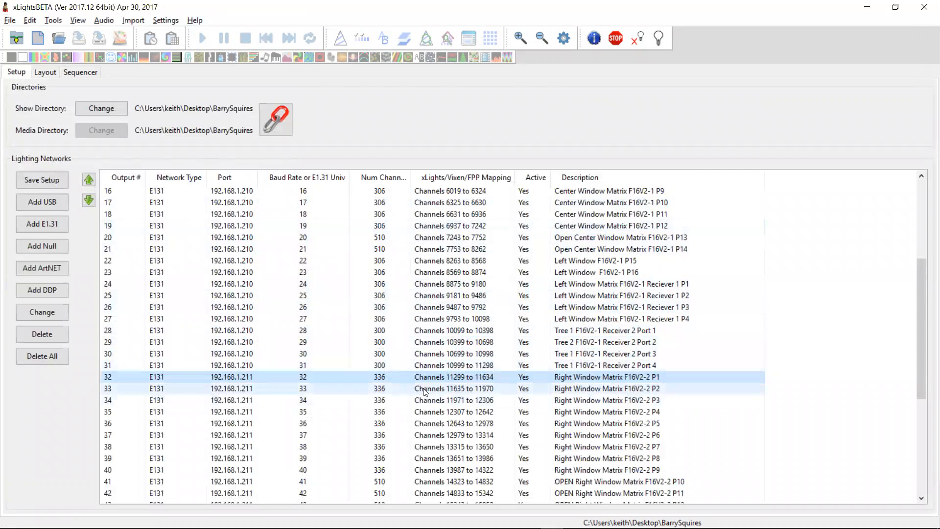
pyautogui.click(49, 77)
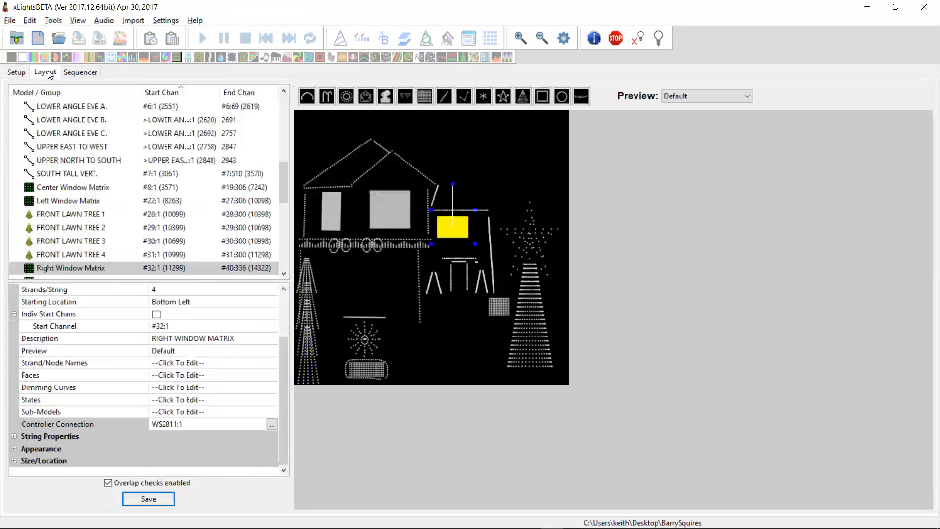
pyautogui.click(284, 274)
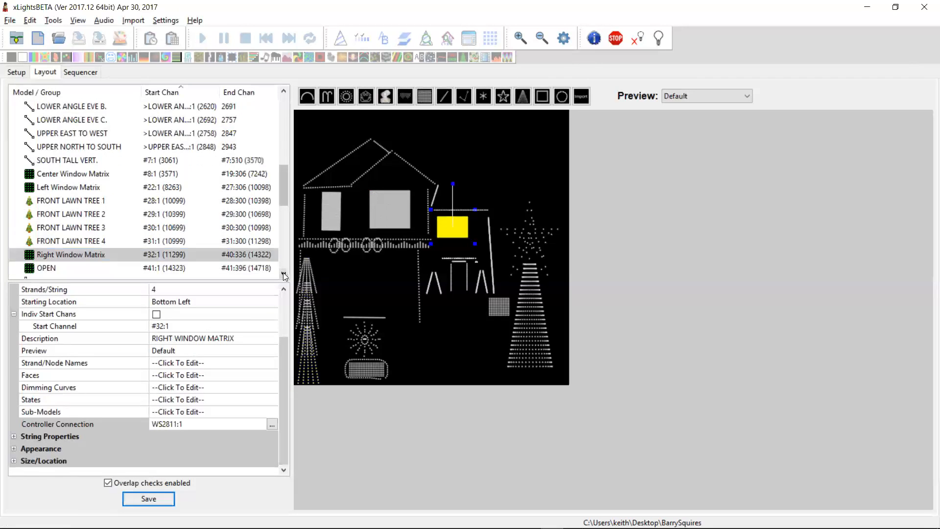
pyautogui.click(284, 274)
pyautogui.click(175, 216)
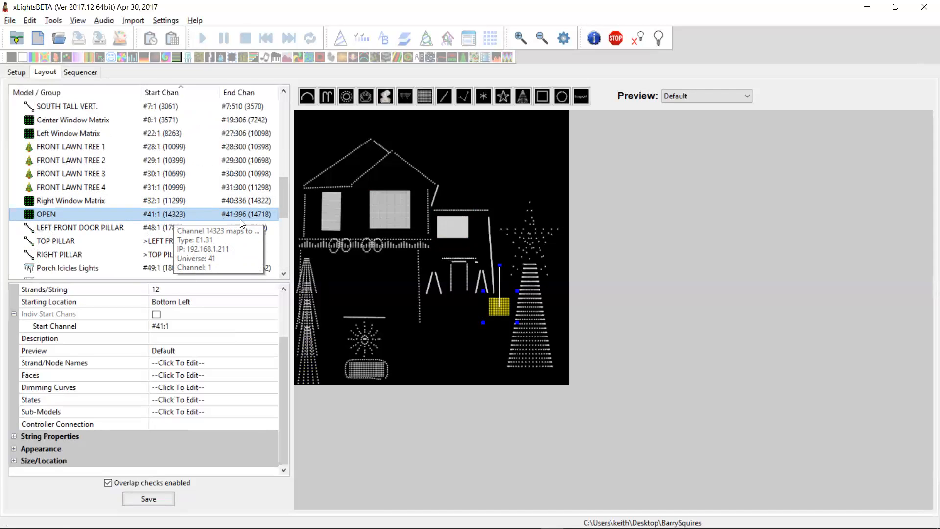
# Step: Look up the receiver port of LEFT FRONT DOOR PILLAR's network output and set its Controller Connection to WS2811:17
pyautogui.click(166, 231)
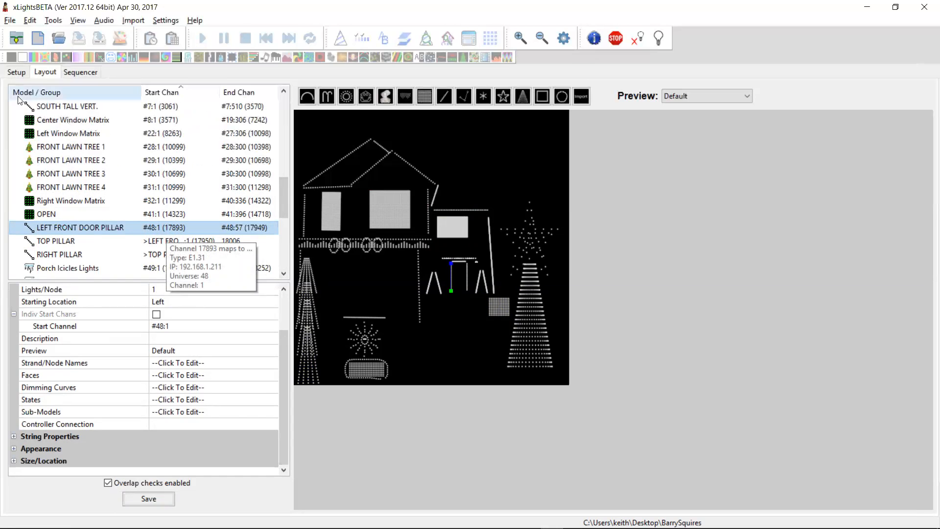
pyautogui.click(15, 73)
pyautogui.scroll(-3, 294, 355)
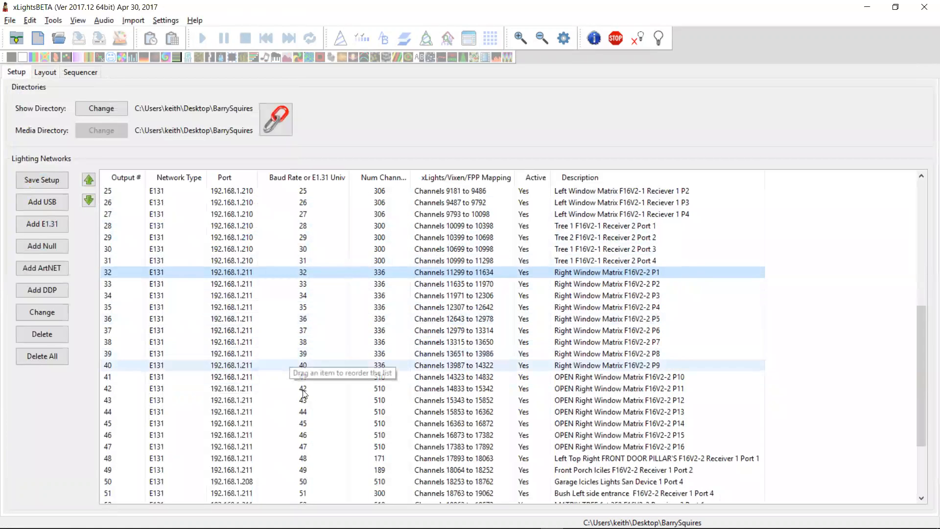
pyautogui.click(587, 463)
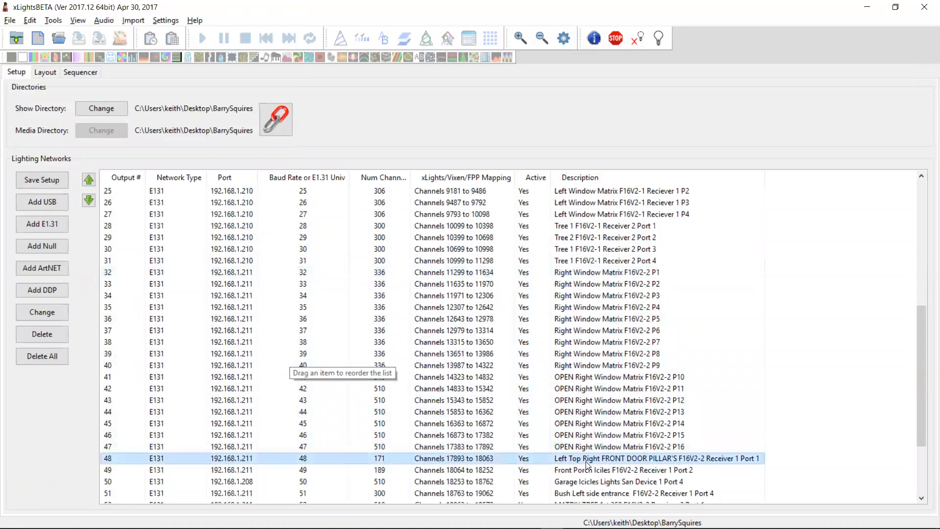
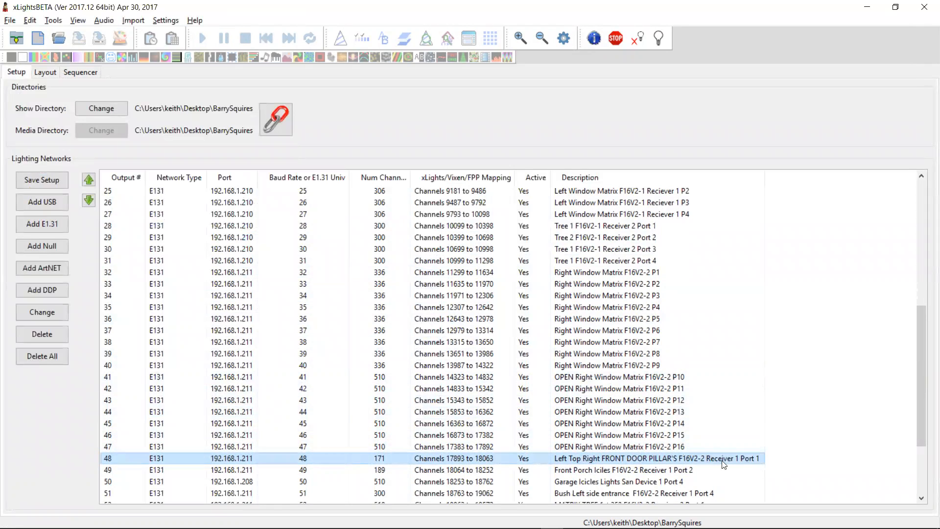
pyautogui.click(44, 73)
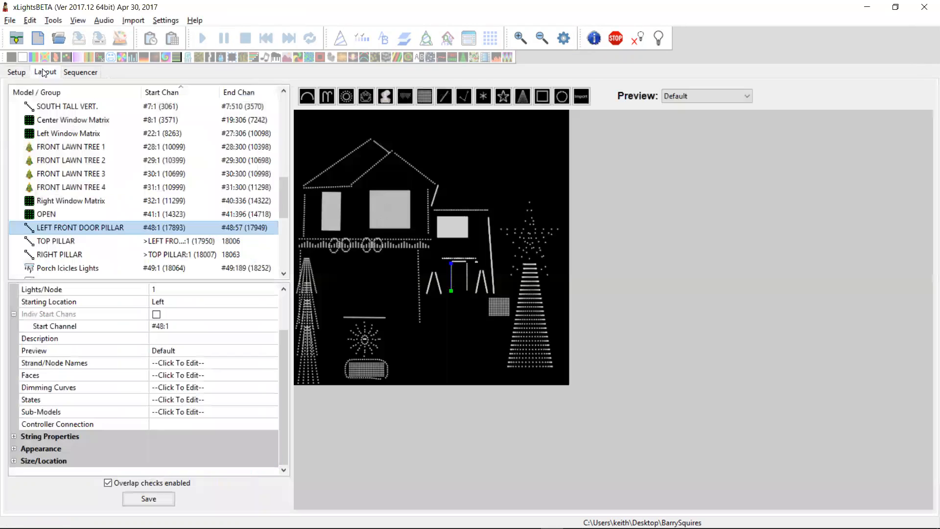
pyautogui.click(178, 424)
pyautogui.write('WS2811:17')
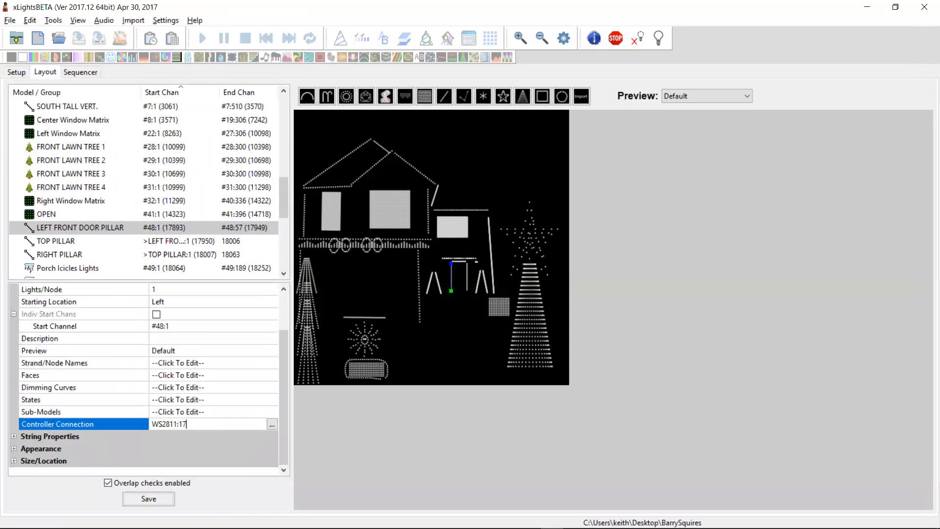
pyautogui.press('Return')
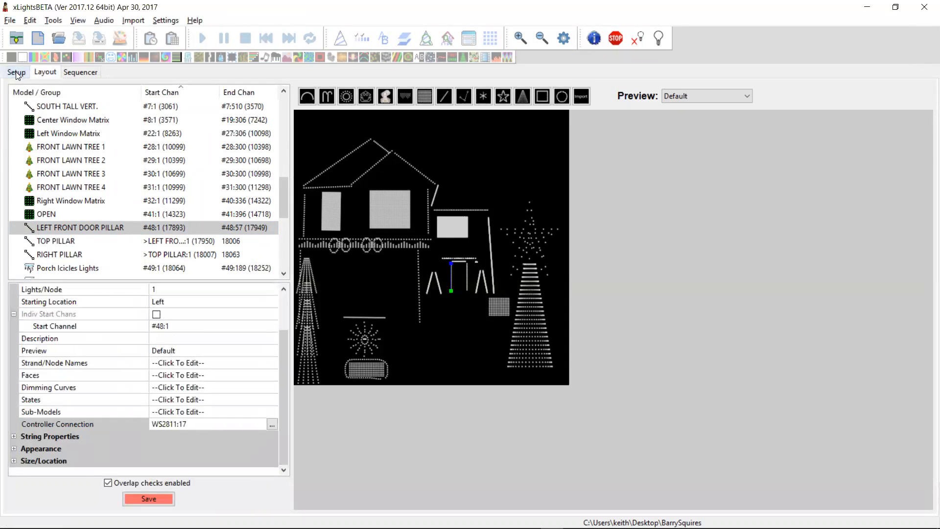
# Step: Check the channel mappings of TOP PILLAR and RIGHT PILLAR, and set TOP PILLAR's Controller Connection to WS2811:17
pyautogui.click(60, 242)
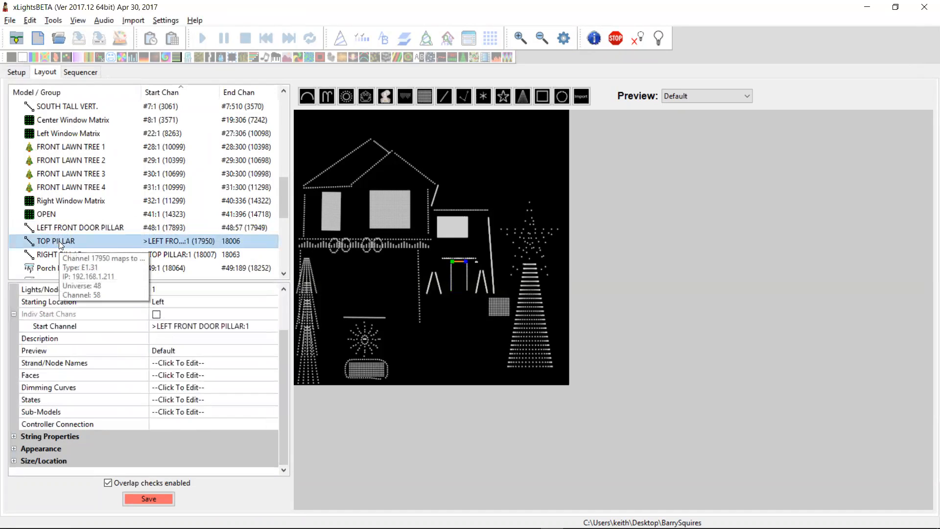
pyautogui.click(171, 255)
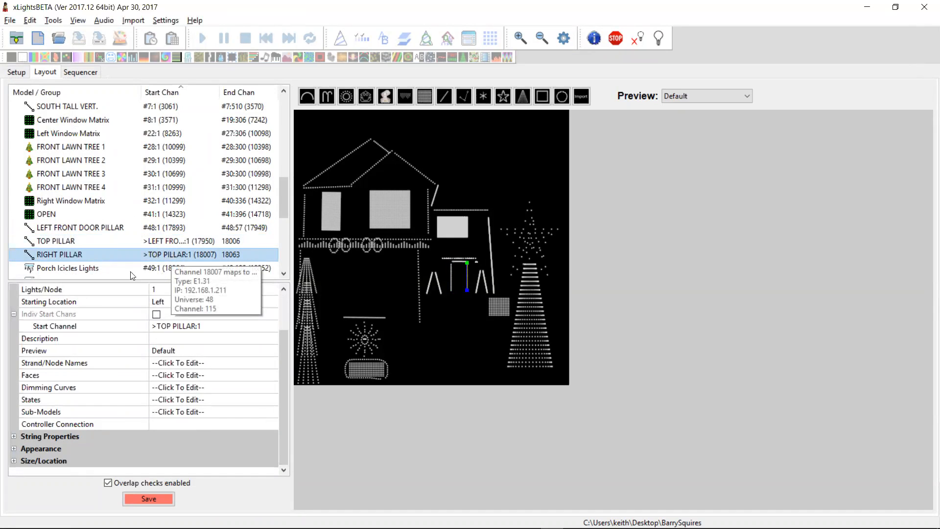
pyautogui.click(167, 242)
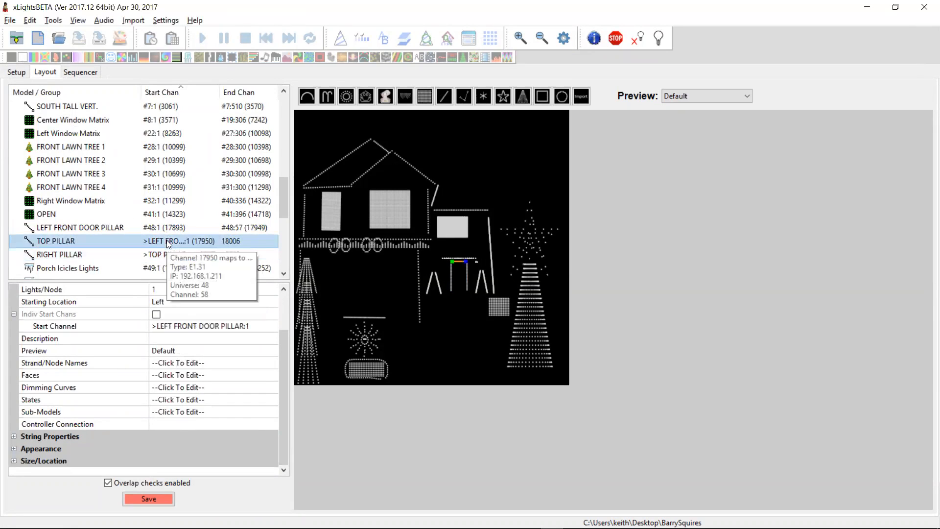
pyautogui.click(175, 425)
pyautogui.write('WS2811')
pyautogui.press('Return')
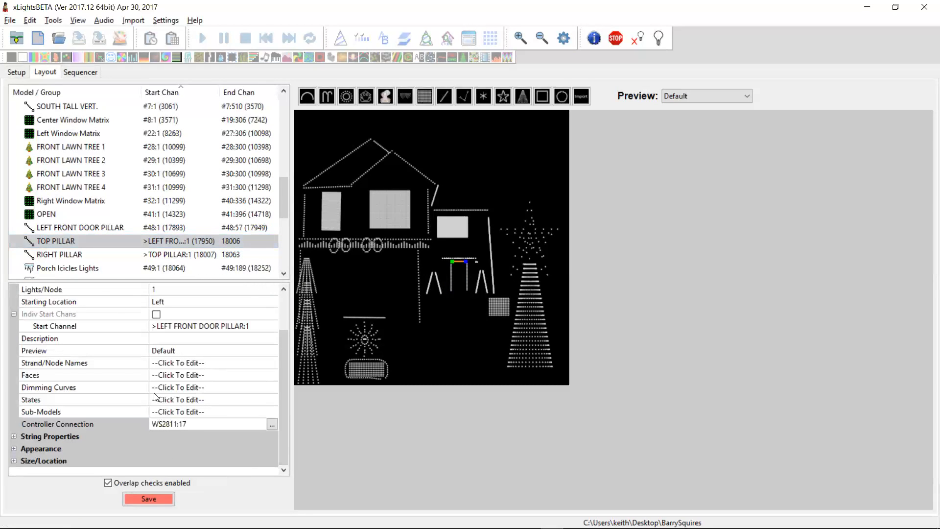
# Step: Set RIGHT PILLAR's Controller Connection to WS2811:17 and compare the channel mappings of the three pillar models
pyautogui.click(165, 255)
pyautogui.click(177, 422)
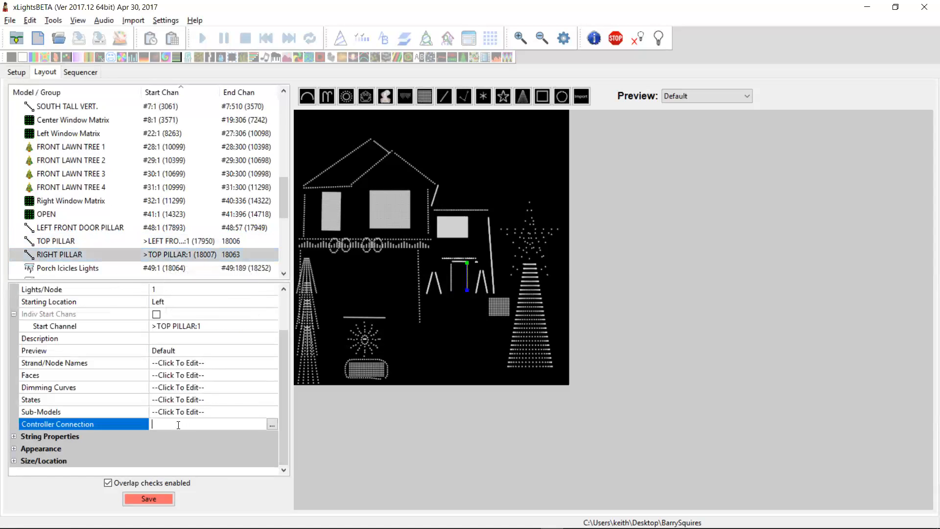
pyautogui.write('WS2811:17')
pyautogui.press('Return')
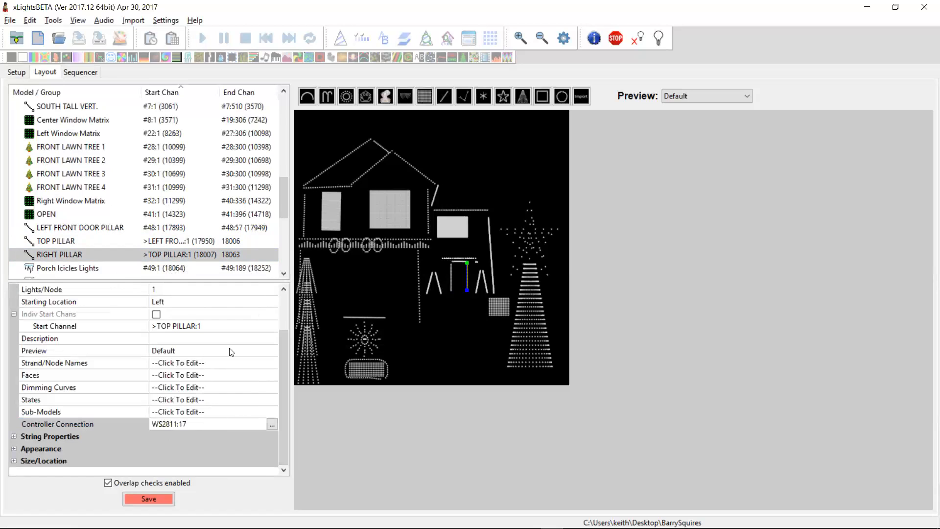
pyautogui.click(179, 228)
pyautogui.click(166, 241)
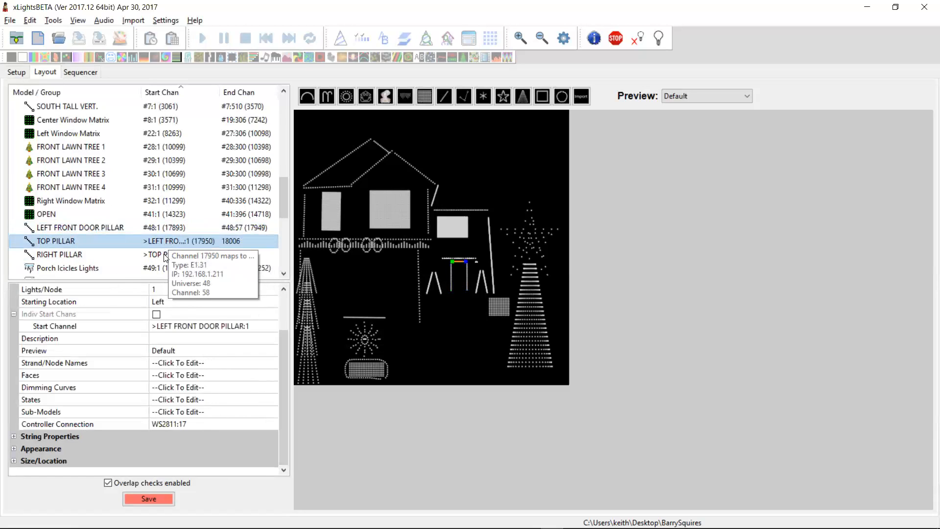
pyautogui.click(164, 254)
pyautogui.click(172, 227)
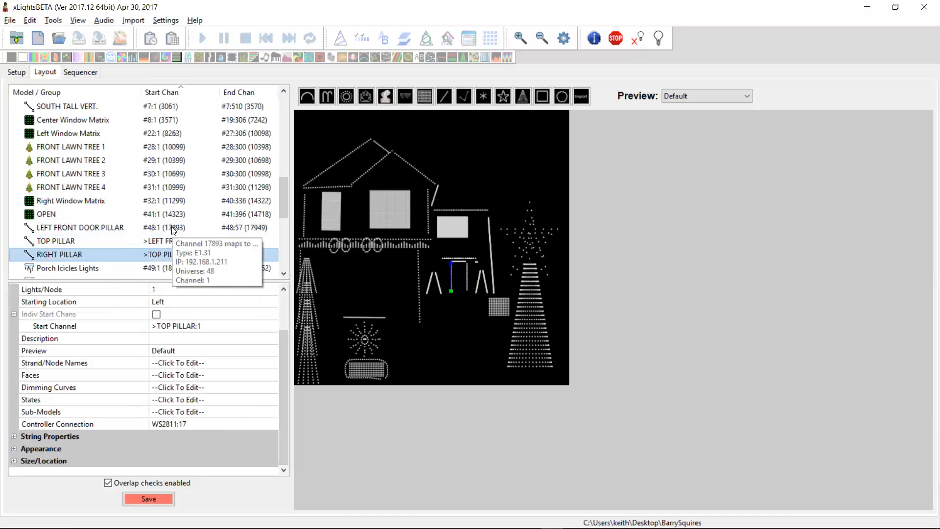
pyautogui.click(162, 254)
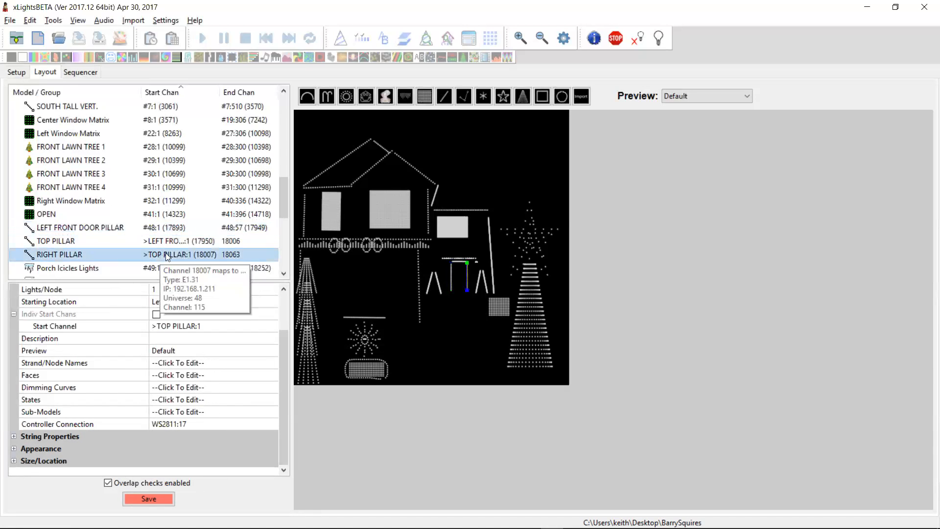
# Step: Look up the receiver port of Porch Icicles Lights' network output and set the model's Controller Connection to WS2811:18
pyautogui.click(284, 274)
pyautogui.click(284, 274)
pyautogui.click(284, 275)
pyautogui.click(284, 274)
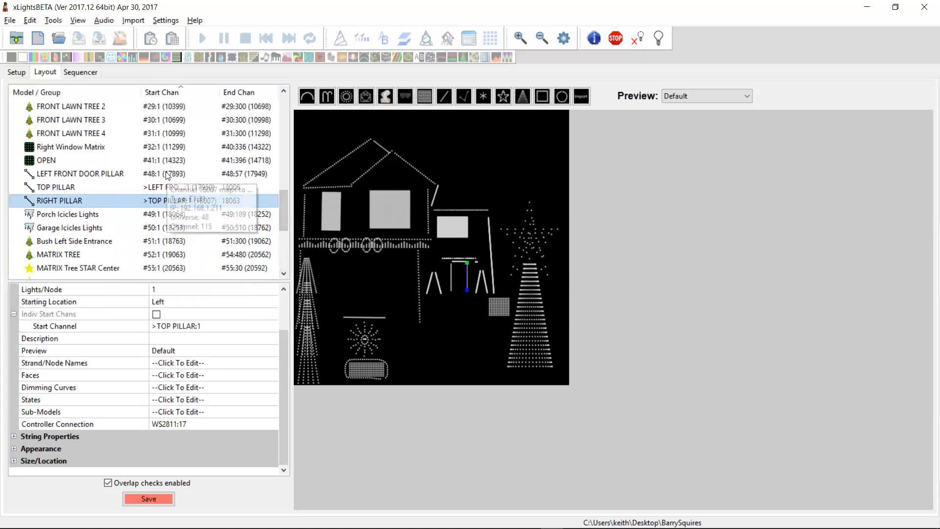
pyautogui.click(146, 214)
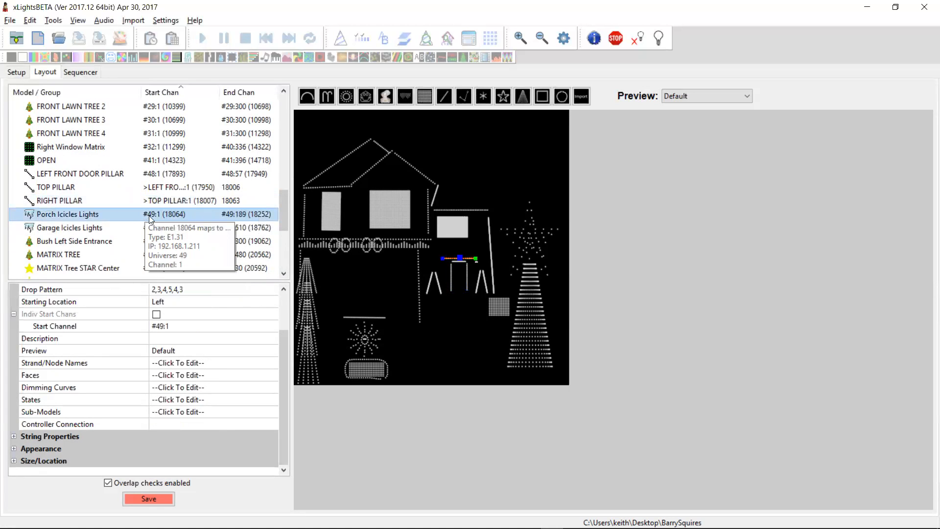
pyautogui.click(16, 72)
pyautogui.scroll(-3, 303, 392)
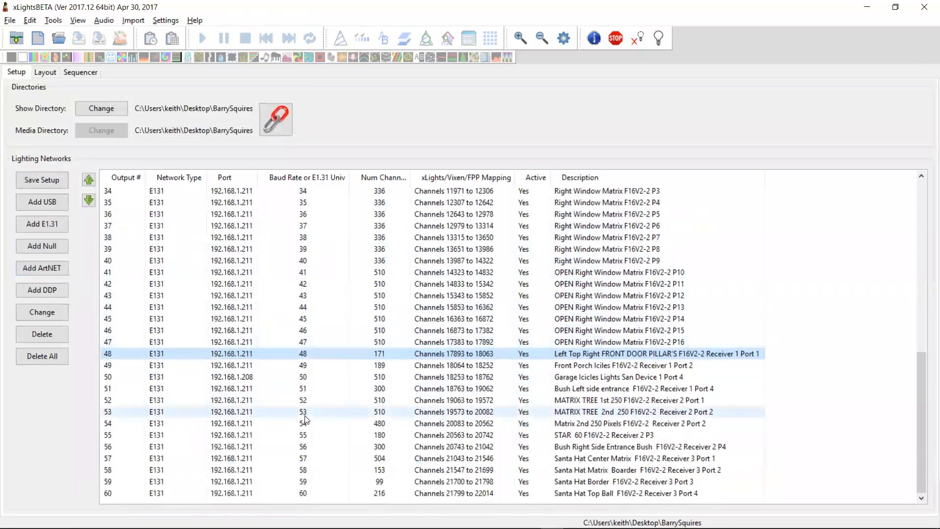
pyautogui.click(329, 370)
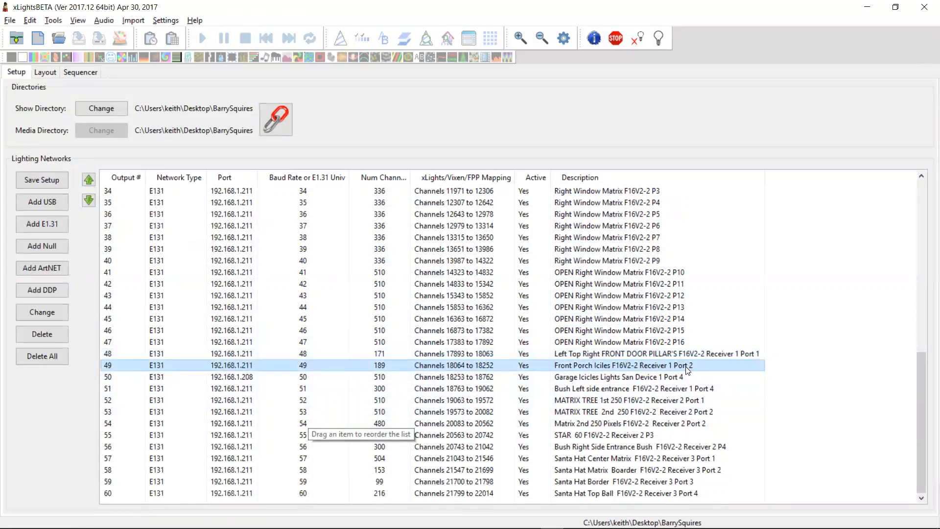
pyautogui.click(40, 73)
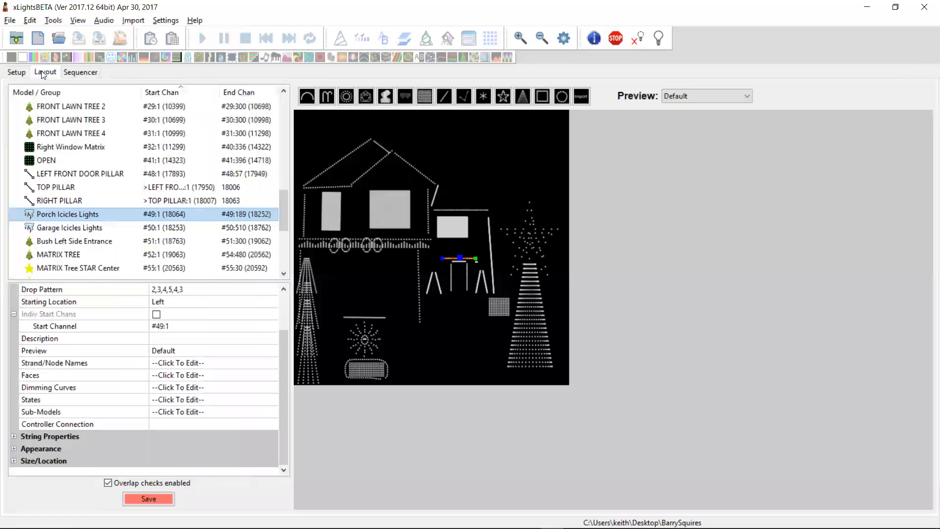
pyautogui.click(173, 201)
pyautogui.click(198, 424)
pyautogui.write('WS281')
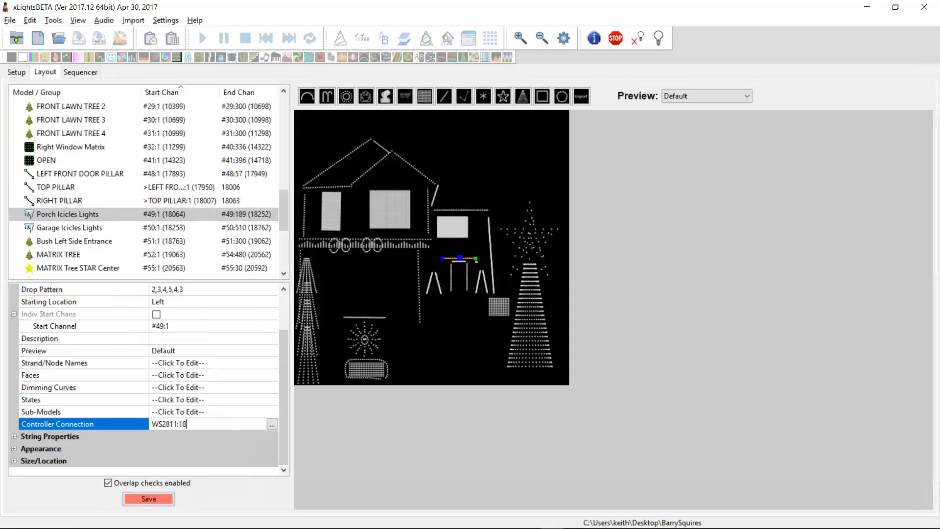
pyautogui.write('1:18')
pyautogui.press('Return')
# Step: Check the network output of Garage Icicles Lights and set the model's Controller Connection to WS2811:19
pyautogui.moveTo(83, 234)
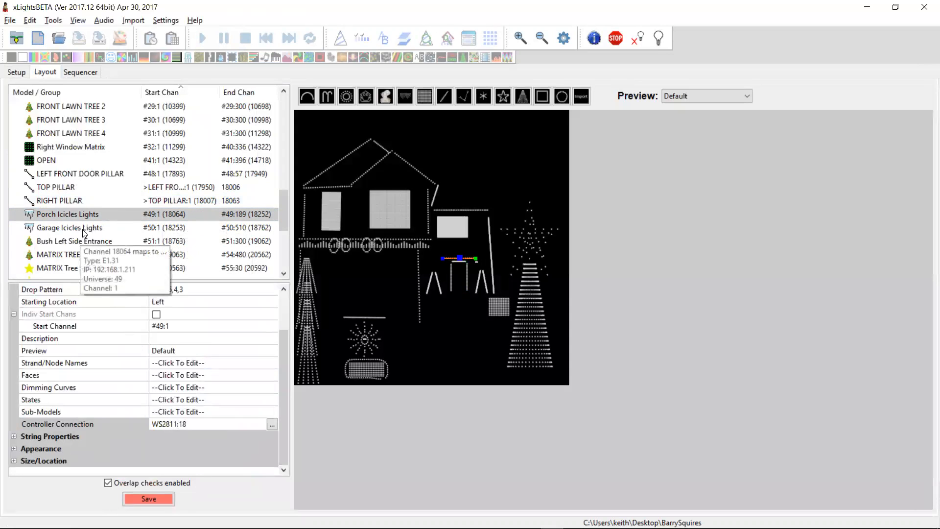
pyautogui.click(153, 231)
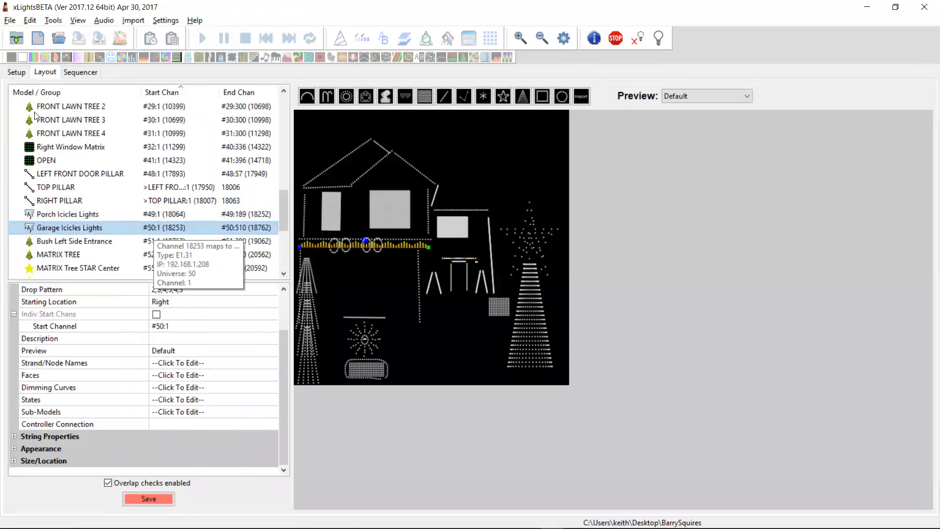
pyautogui.click(17, 72)
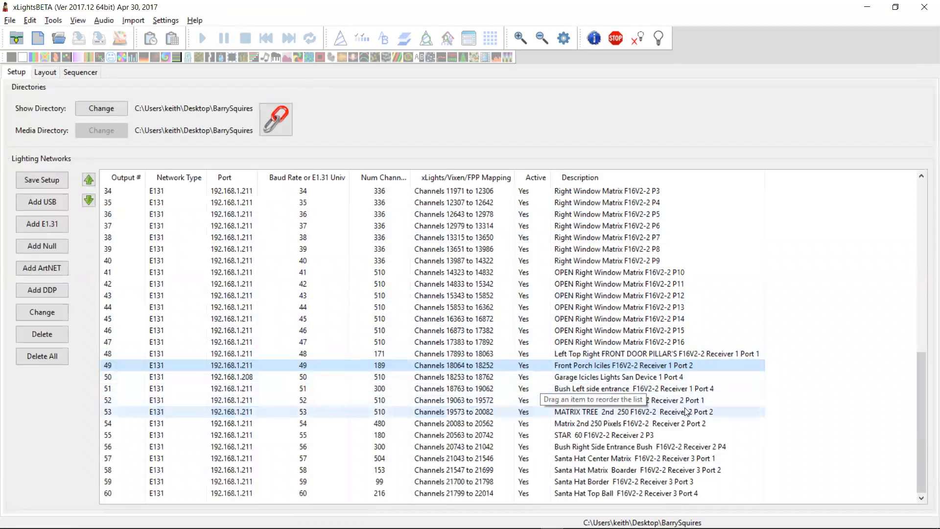
pyautogui.click(55, 72)
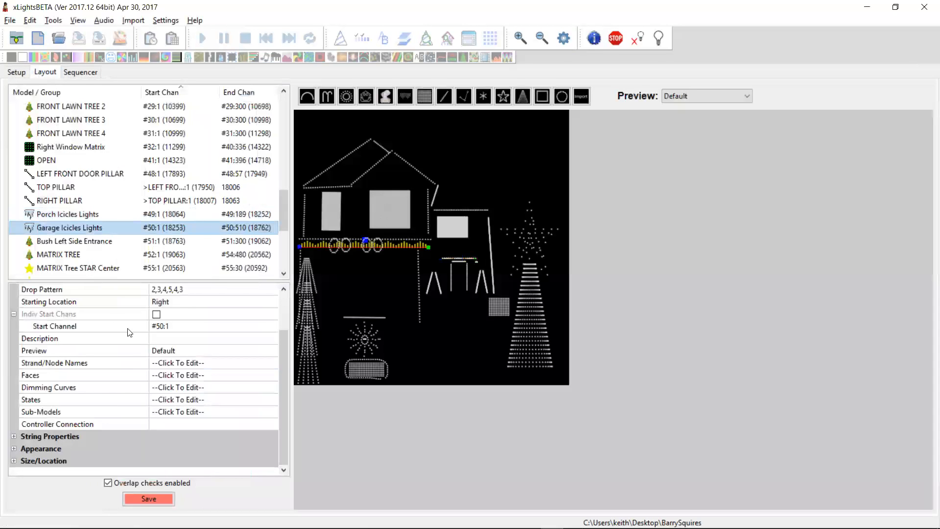
pyautogui.click(175, 424)
pyautogui.write('WS2811:19')
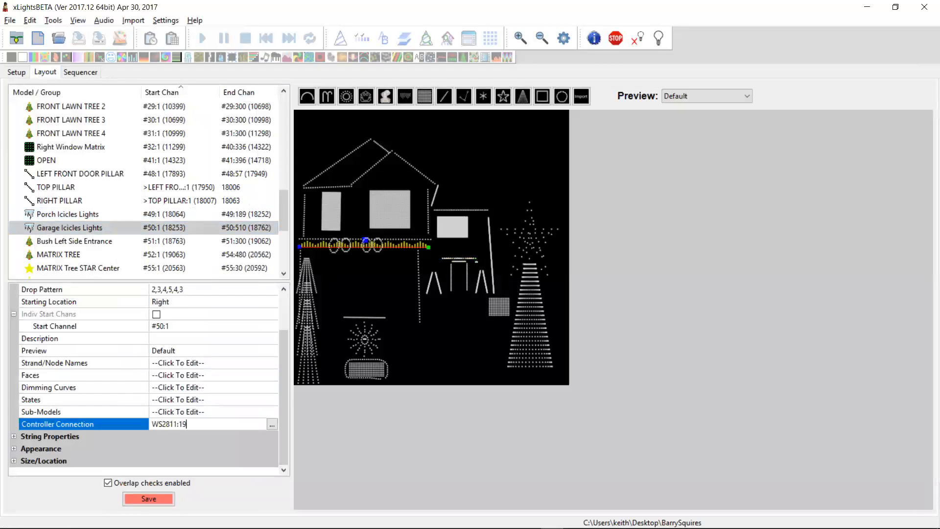
pyautogui.press('Return')
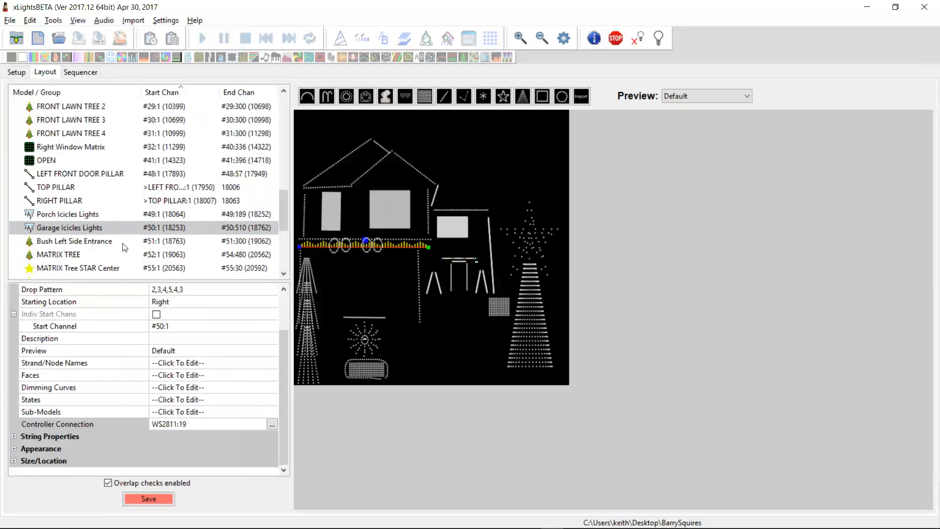
# Step: Look up the receiver port of Bush Left Side Entrance's network output and set its Controller Connection to WS2811:20
pyautogui.click(121, 242)
pyautogui.click(16, 73)
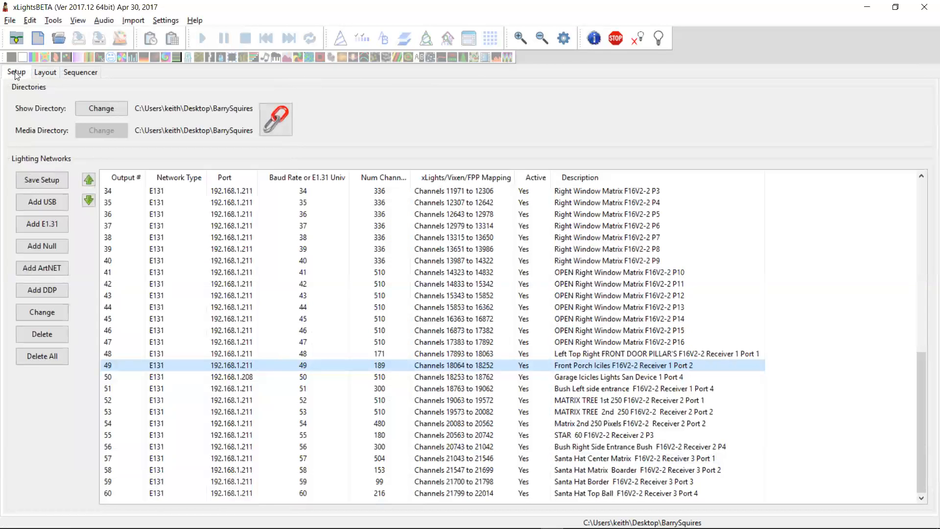
pyautogui.click(45, 73)
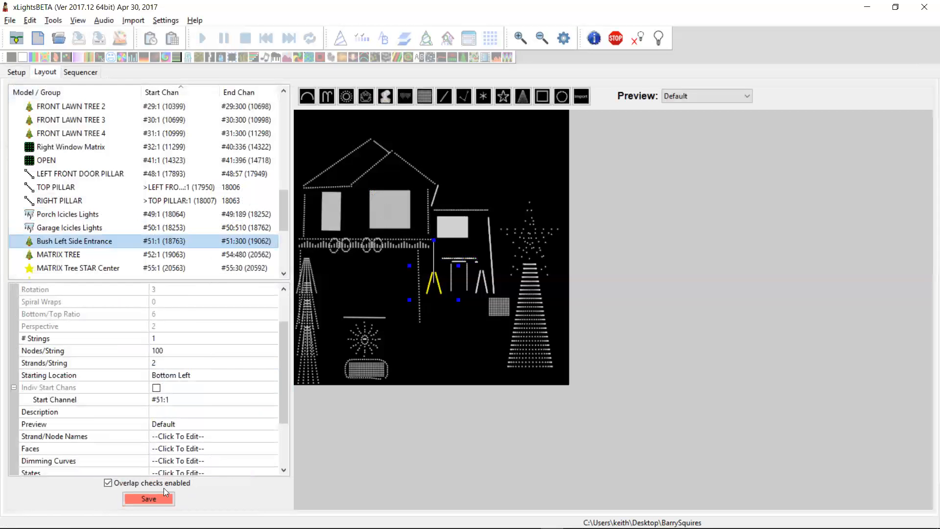
pyautogui.click(165, 228)
pyautogui.click(164, 240)
pyautogui.scroll(-2, 285, 452)
pyautogui.click(192, 423)
pyautogui.write('WS2811:20')
pyautogui.press('Return')
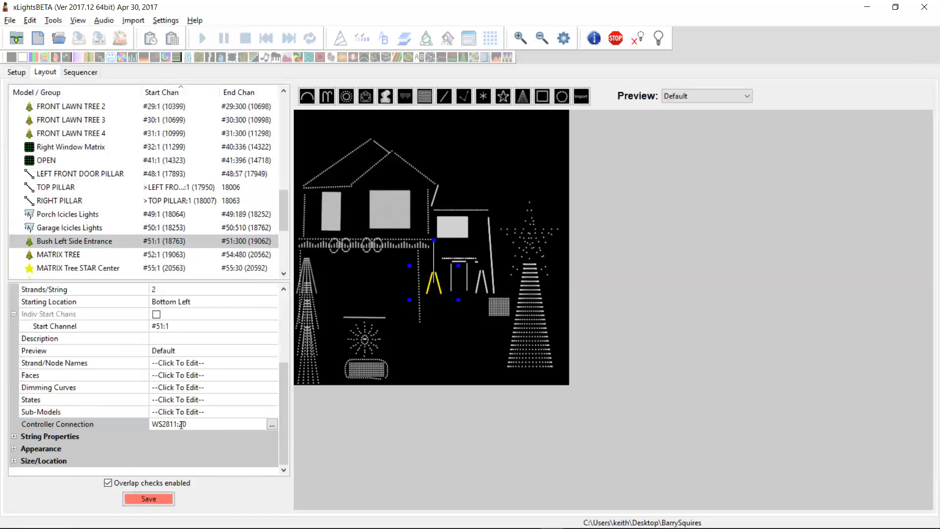
# Step: Save the layout, check MATRIX TREE against the network outputs and set its Controller Connection to WS2811:21
pyautogui.click(149, 501)
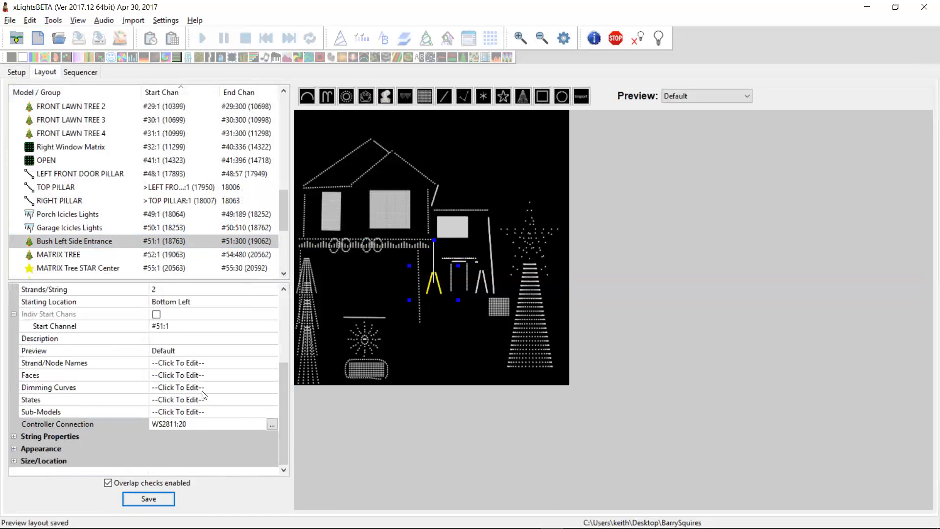
pyautogui.click(154, 255)
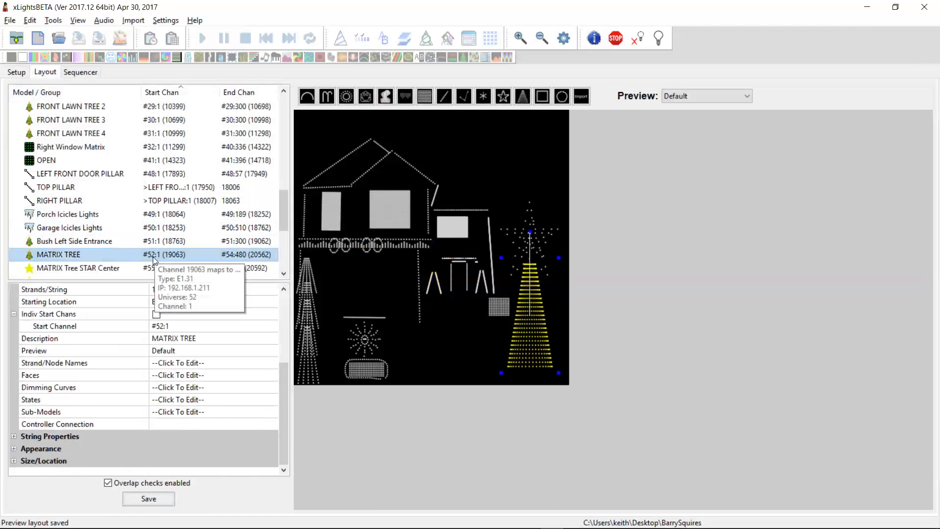
pyautogui.click(16, 72)
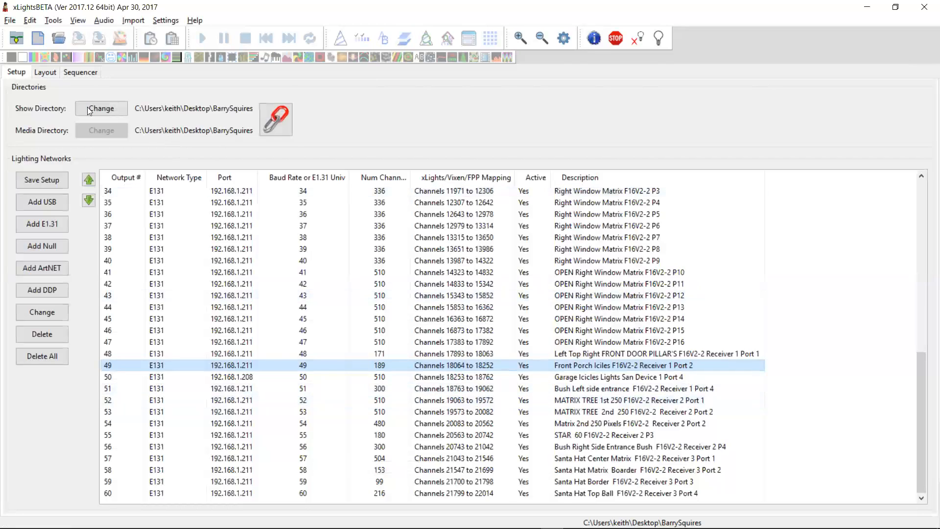
pyautogui.click(45, 72)
pyautogui.click(164, 242)
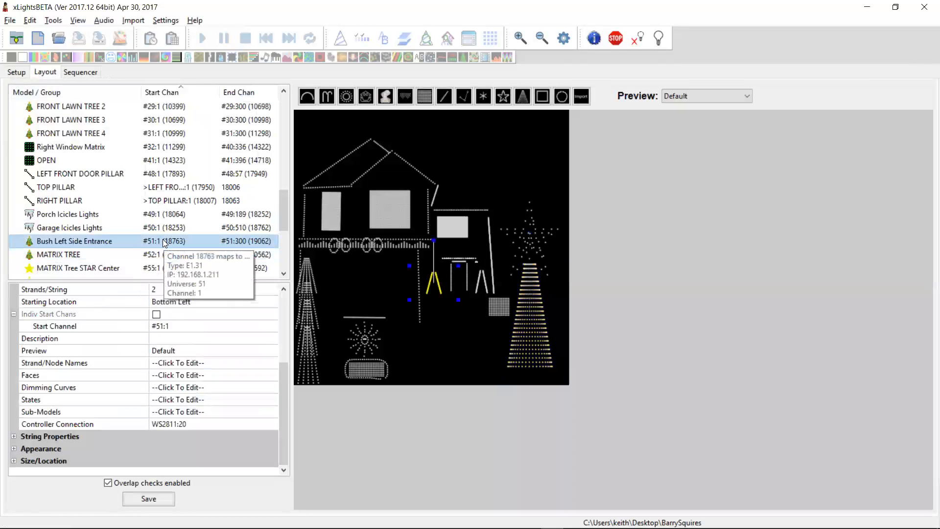
pyautogui.click(157, 256)
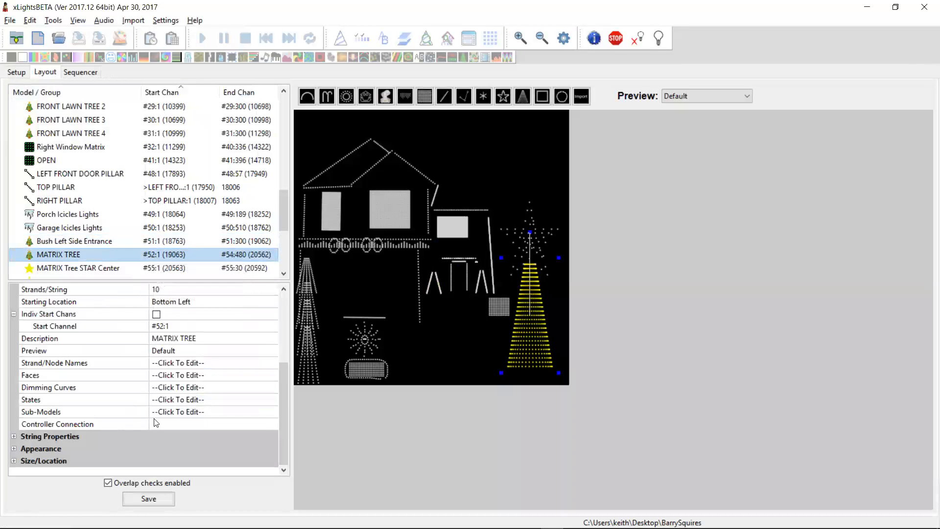
pyautogui.click(171, 424)
pyautogui.write('W')
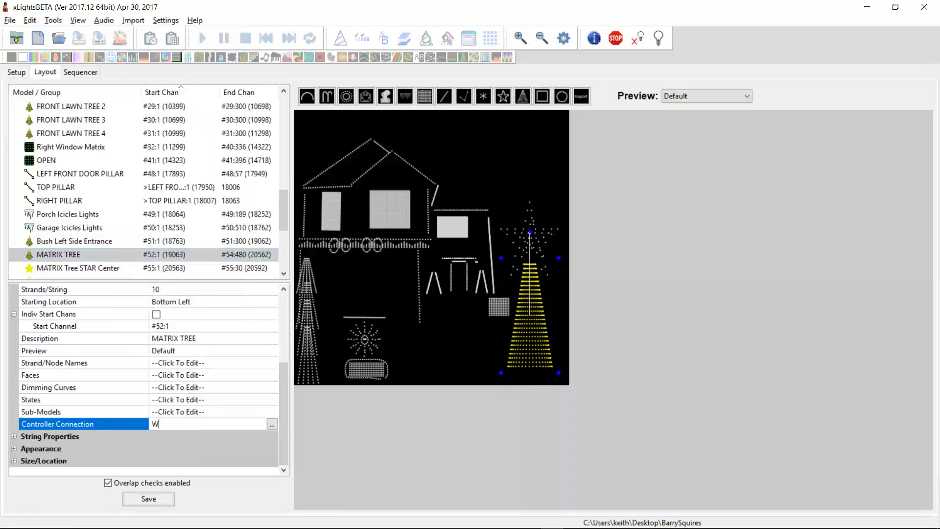
pyautogui.write('S2811:21')
pyautogui.press('Return')
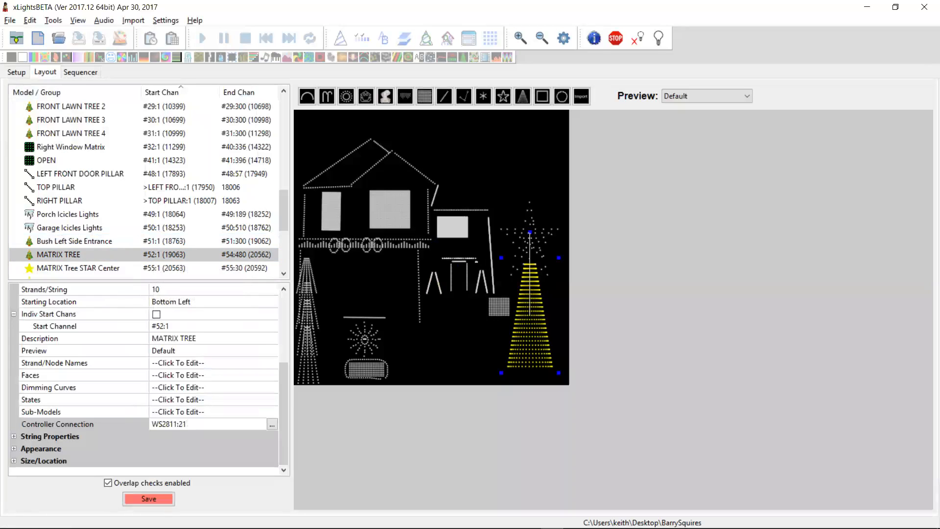
# Step: Look up the receiver port of the star's network output and set MATRIX Tree STAR Center's Controller Connection to WS2811:24
pyautogui.click(163, 270)
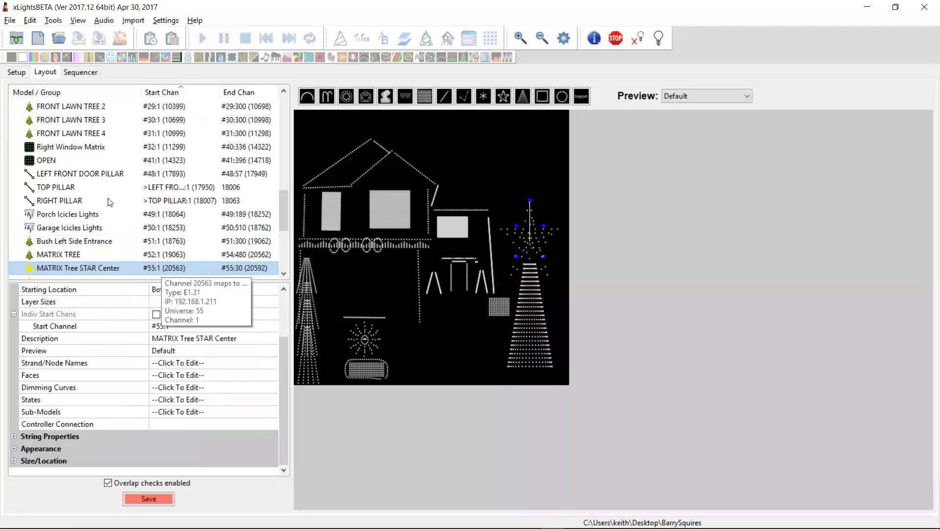
pyautogui.click(18, 74)
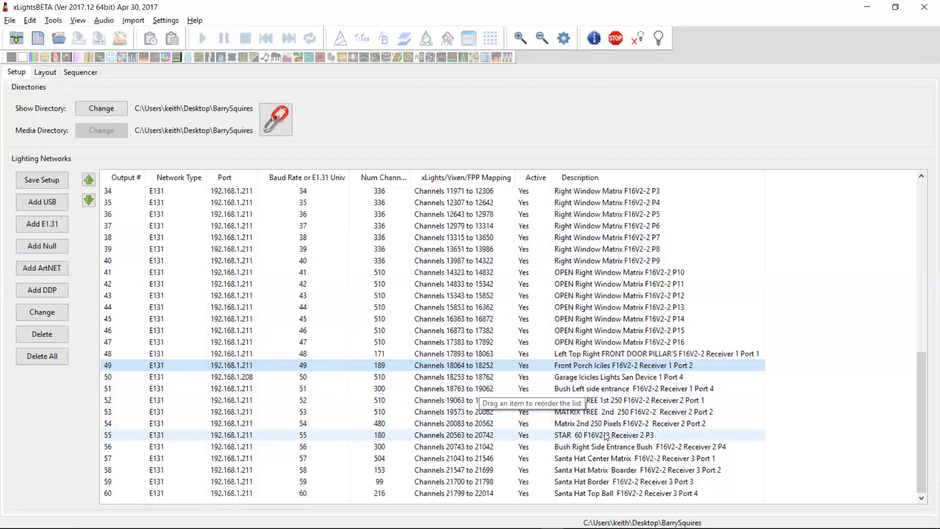
pyautogui.click(622, 403)
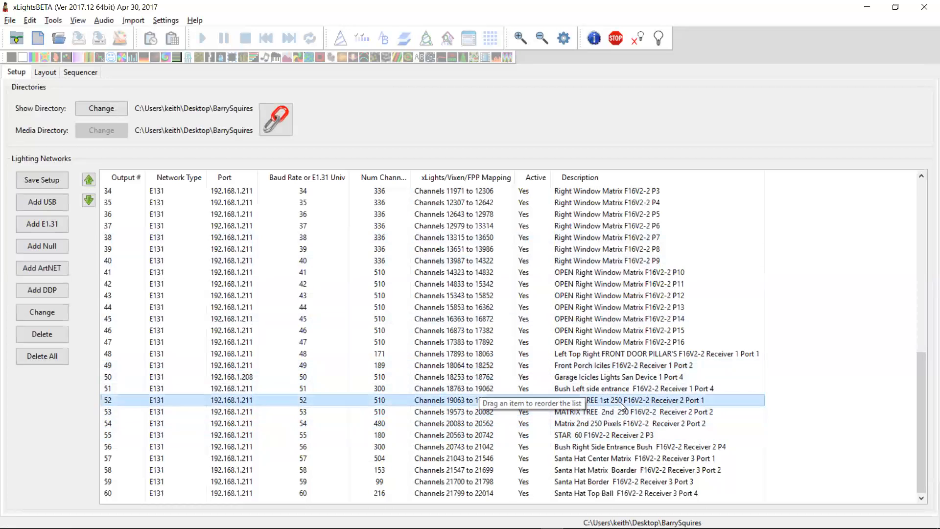
pyautogui.click(603, 436)
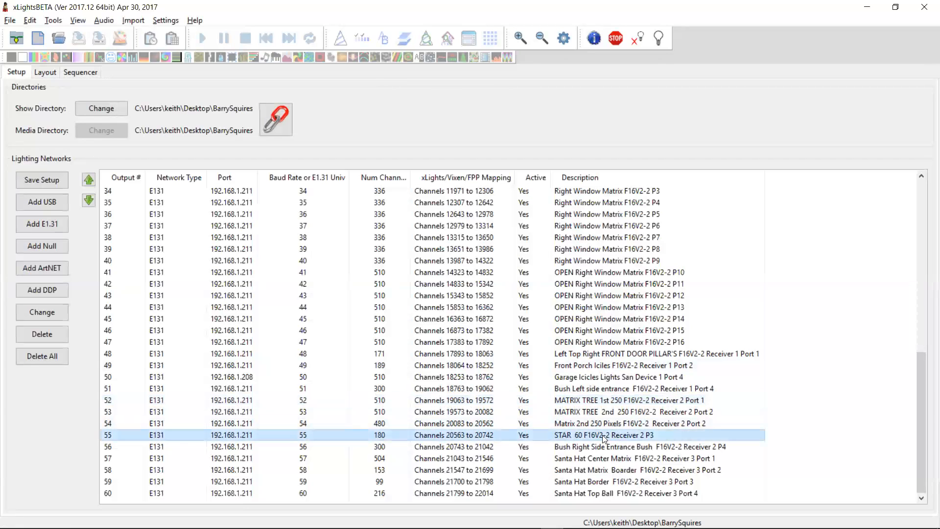
pyautogui.click(49, 73)
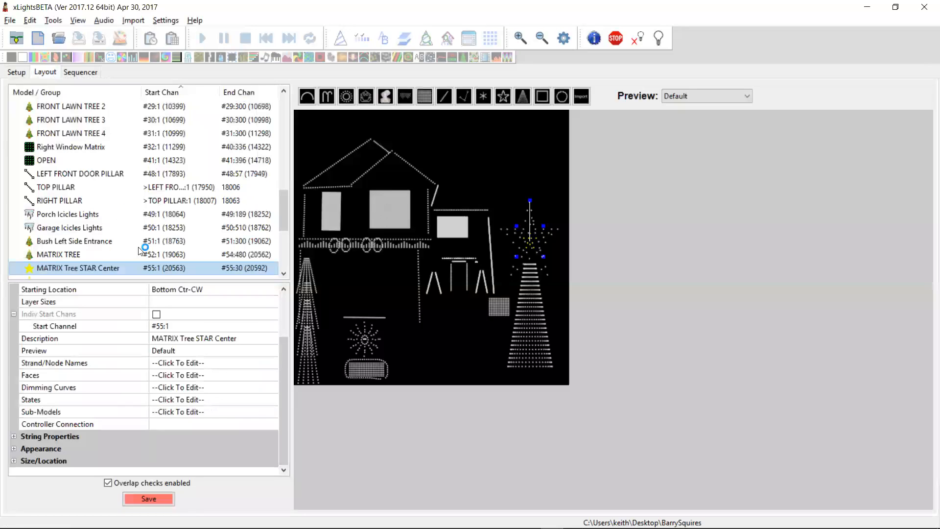
pyautogui.click(190, 423)
pyautogui.write('WS2811')
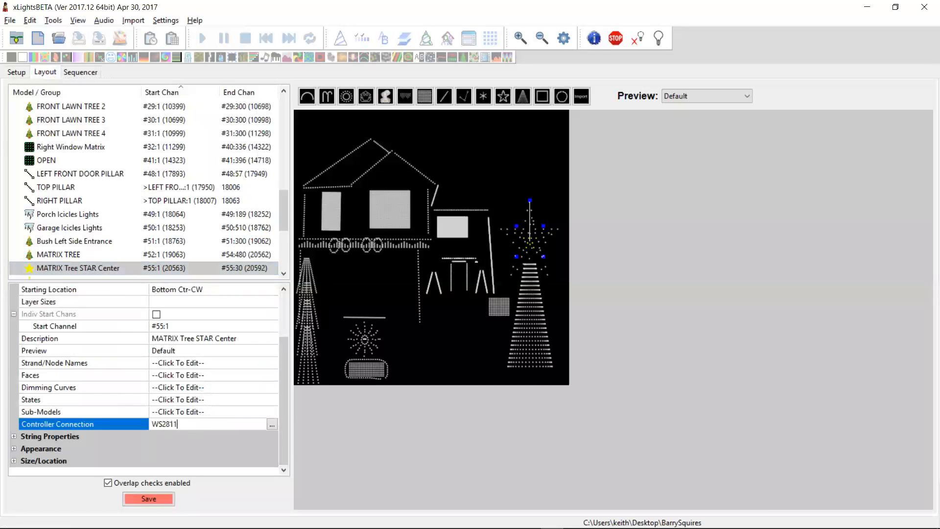
pyautogui.write(':24')
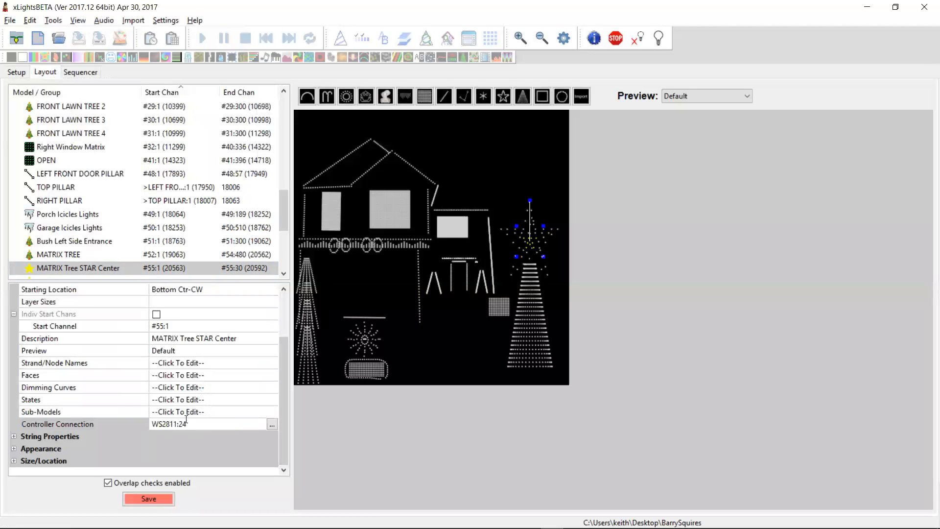
# Step: Set the Controller Connection of MATRIX Tree STAR Middle to WS2811:24
pyautogui.click(283, 273)
pyautogui.click(283, 273)
pyautogui.click(283, 274)
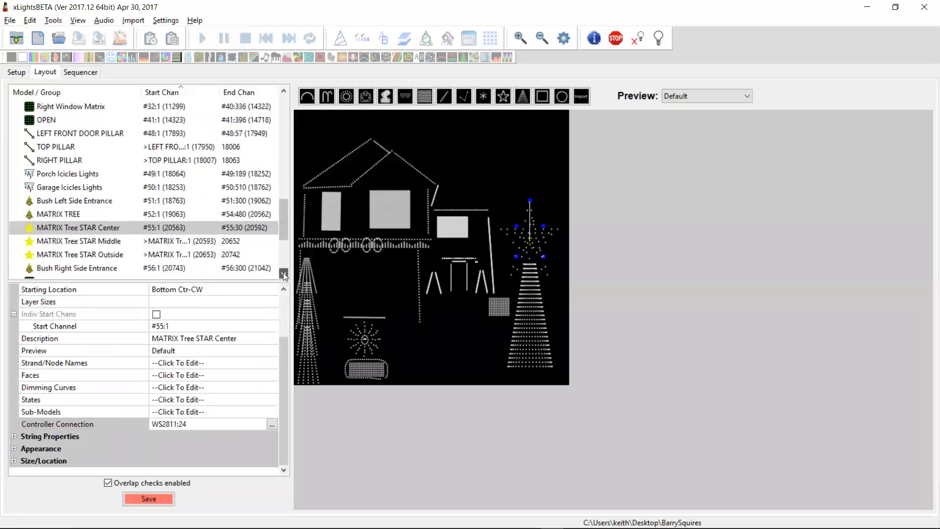
pyautogui.click(284, 274)
pyautogui.click(283, 273)
pyautogui.click(148, 219)
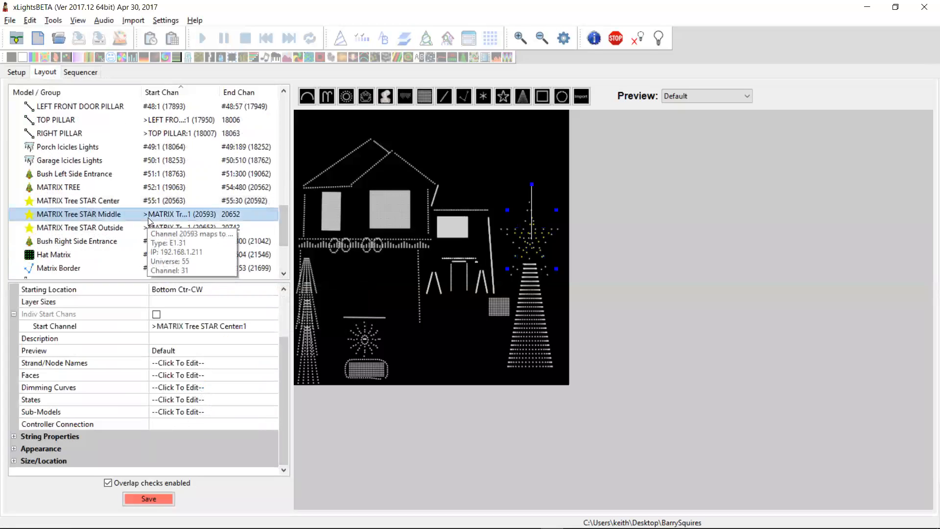
pyautogui.click(177, 424)
pyautogui.write('WS2811:24')
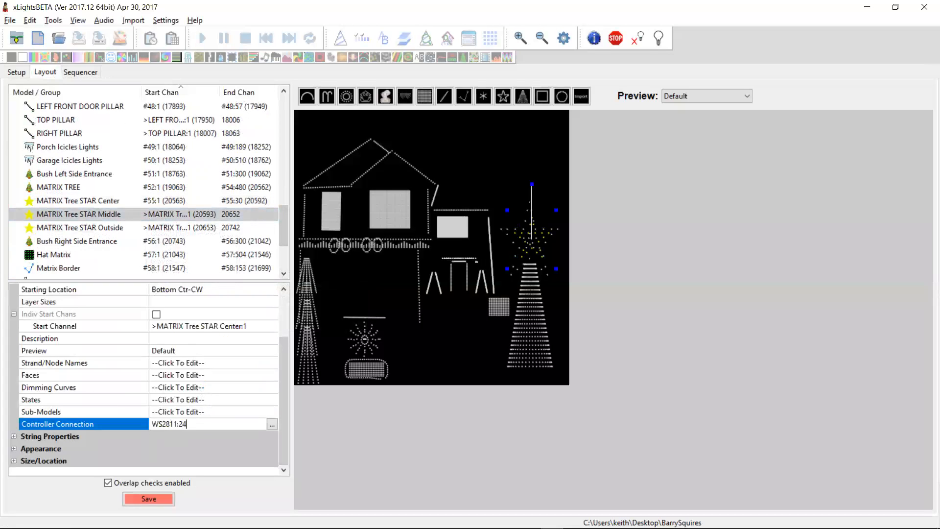
# Step: Set the Controller Connection of MATRIX Tree STAR Outside to WS2811:24
pyautogui.click(160, 228)
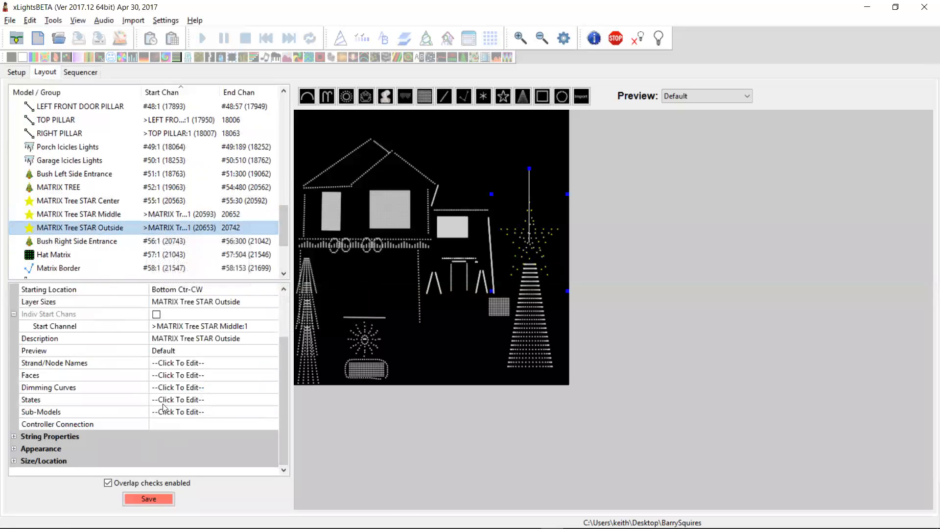
pyautogui.click(164, 423)
pyautogui.write('WS2811:24')
pyautogui.press('Return')
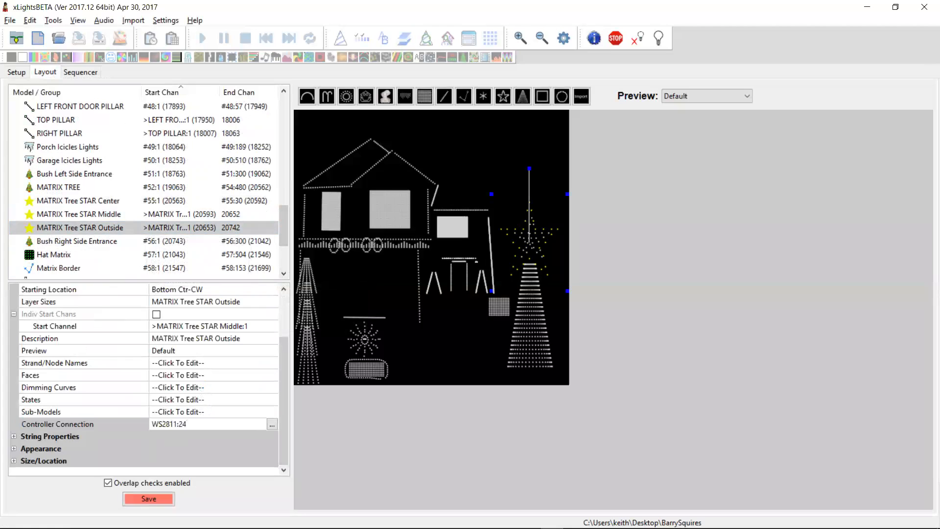
# Step: Check Bush Right Side Entrance's network output and compare the controller IP addresses and port descriptions across the outputs, including Garage Icicles Lights
pyautogui.click(146, 243)
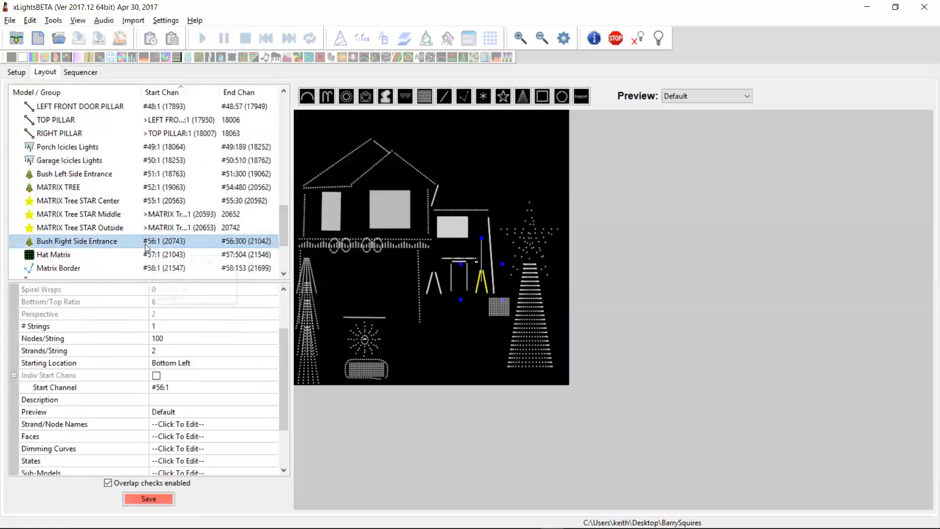
pyautogui.click(17, 74)
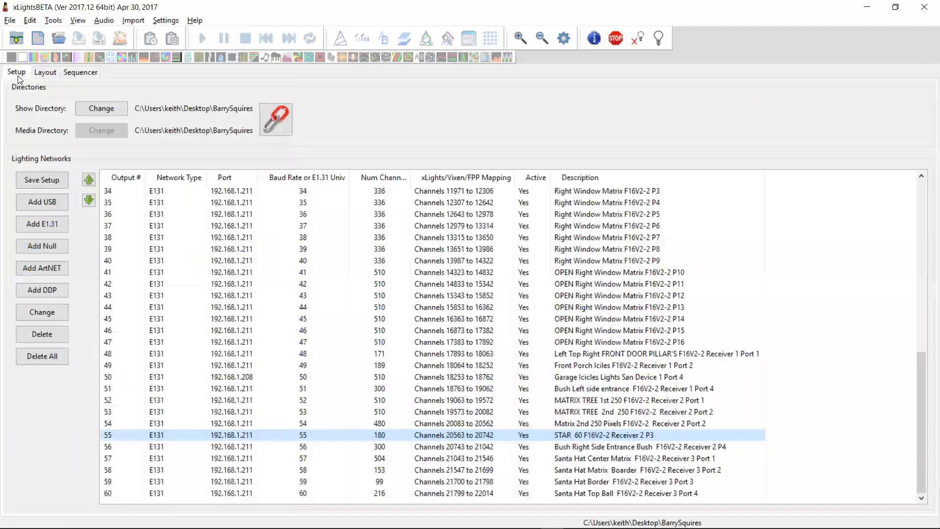
pyautogui.click(359, 448)
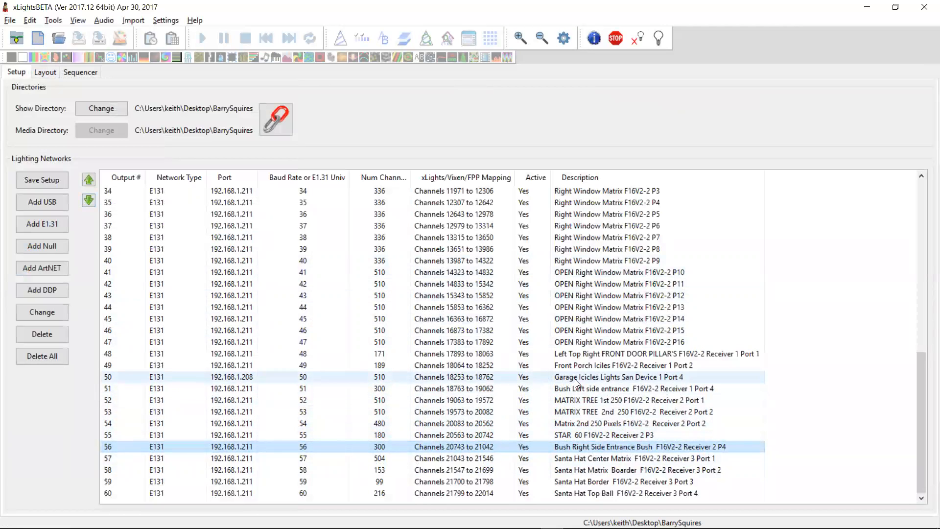
pyautogui.scroll(4, 295, 394)
pyautogui.scroll(7, 295, 394)
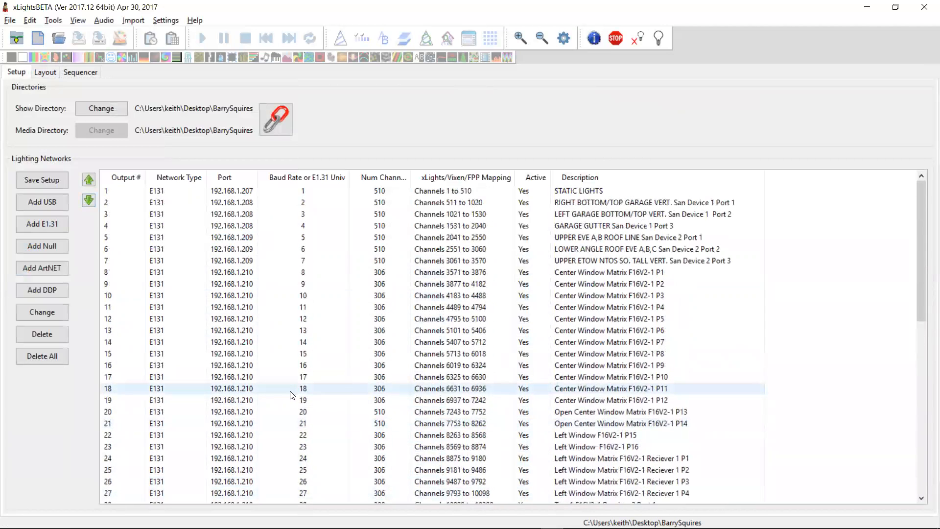
pyautogui.scroll(-9, 292, 394)
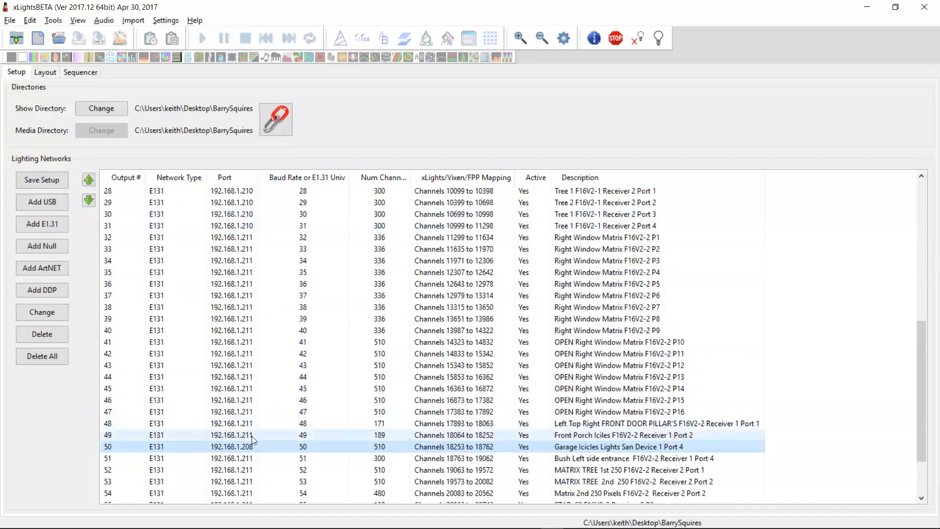
pyautogui.scroll(4, 252, 439)
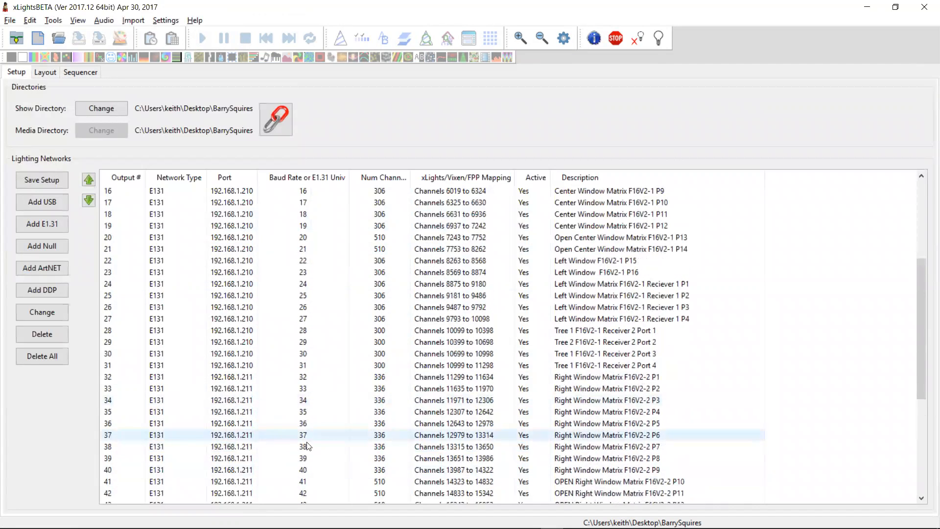
pyautogui.scroll(-3, 303, 445)
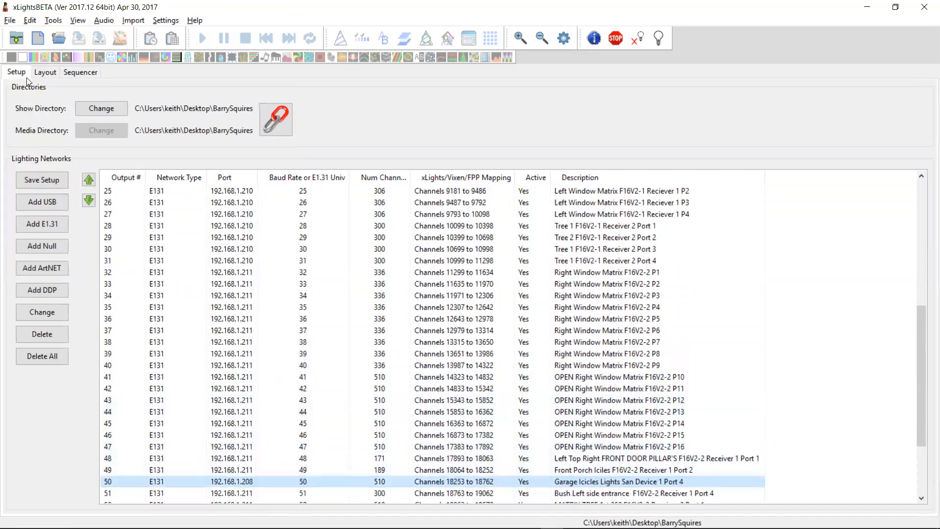
# Step: Clear the Controller Connection of Garage Icicles Lights
pyautogui.click(41, 75)
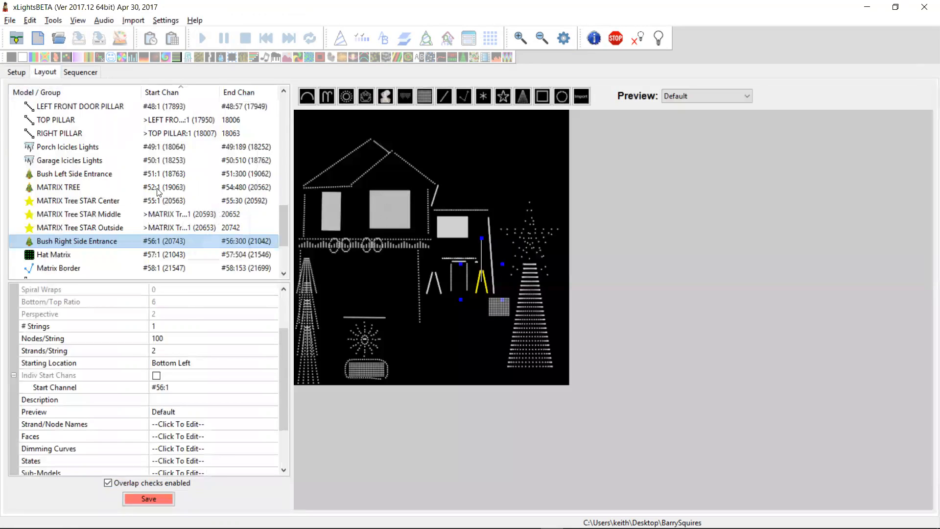
pyautogui.click(157, 162)
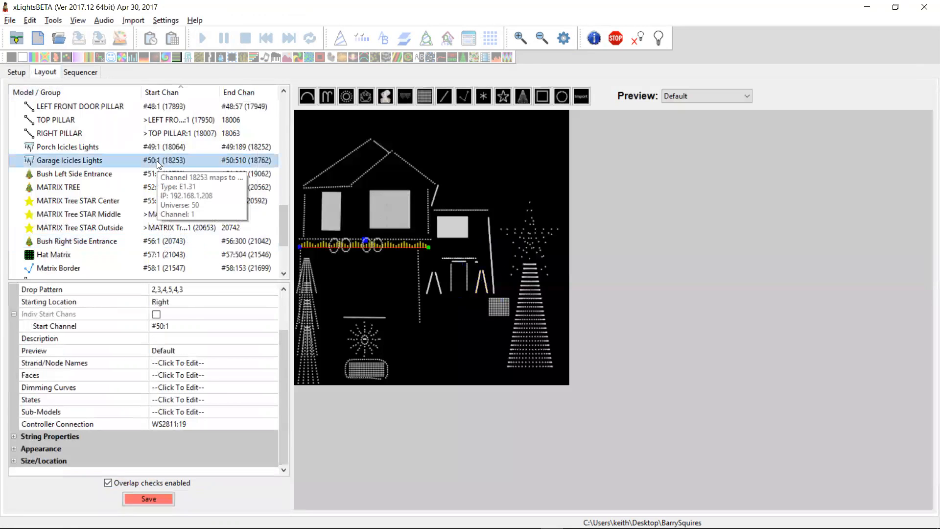
pyautogui.click(208, 422)
pyautogui.press('BackSpace')
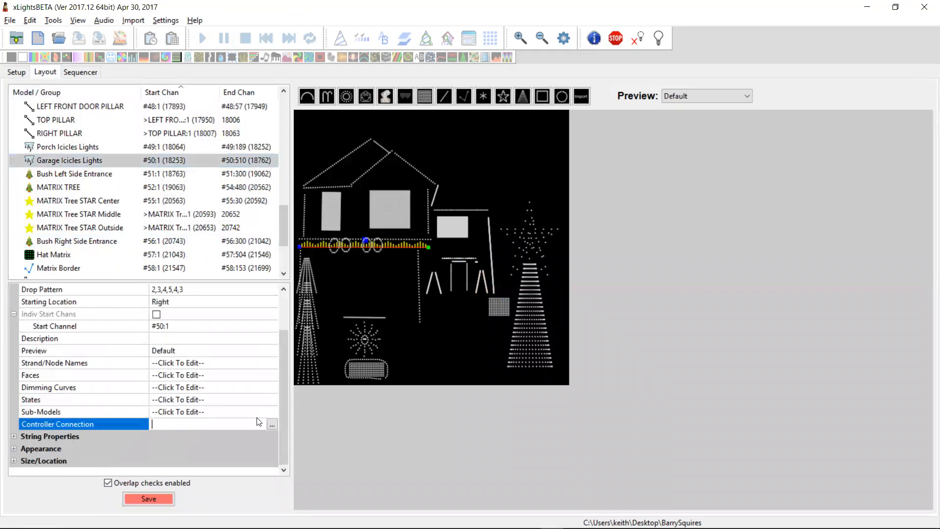
# Step: Change the Controller Connection of Bush Left Side Entrance to WS2811:19
pyautogui.click(158, 174)
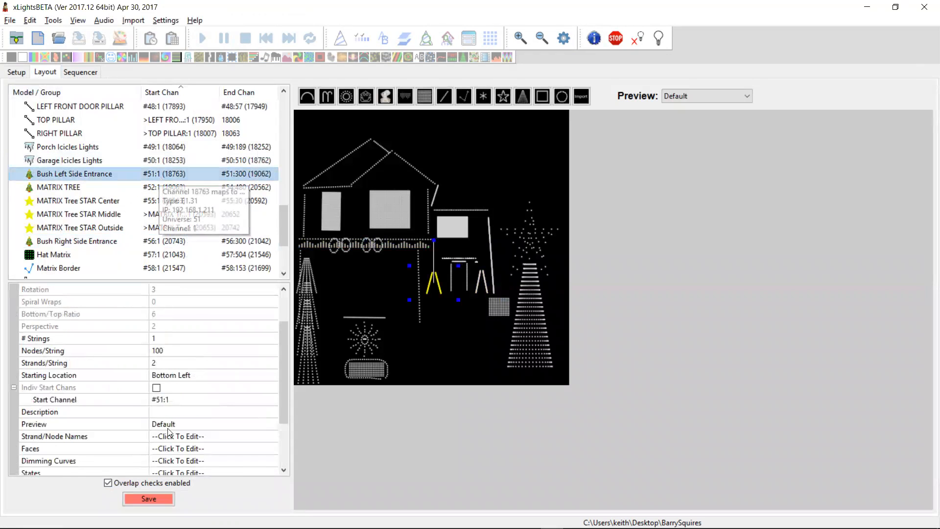
pyautogui.click(285, 445)
pyautogui.click(193, 414)
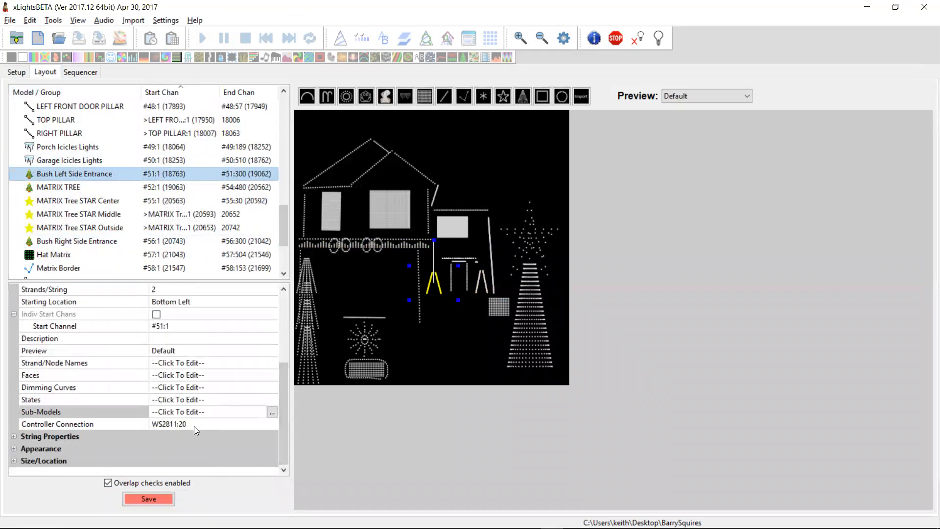
pyautogui.click(199, 424)
pyautogui.click(203, 424)
pyautogui.press('BackSpace')
pyautogui.press('BackSpace')
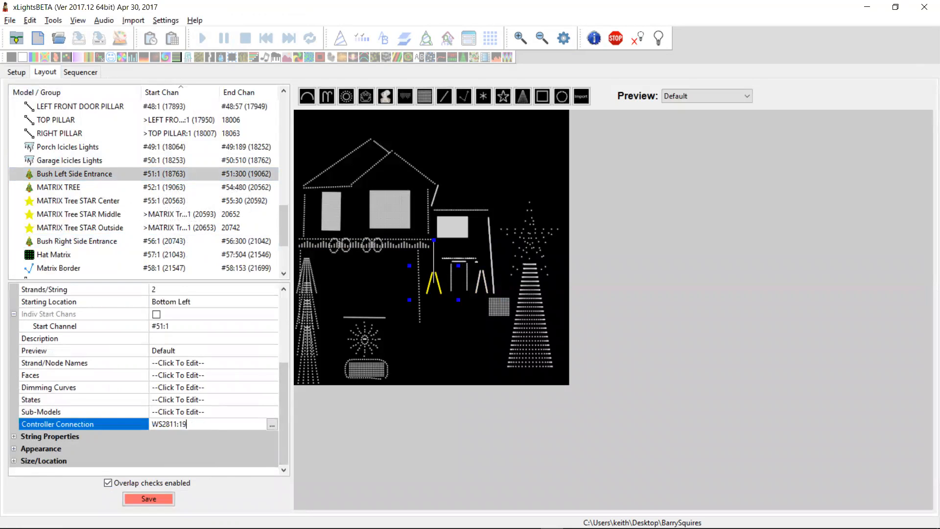
pyautogui.press('Return')
# Step: Change the Controller Connection of MATRIX TREE to WS2811:20
pyautogui.click(165, 189)
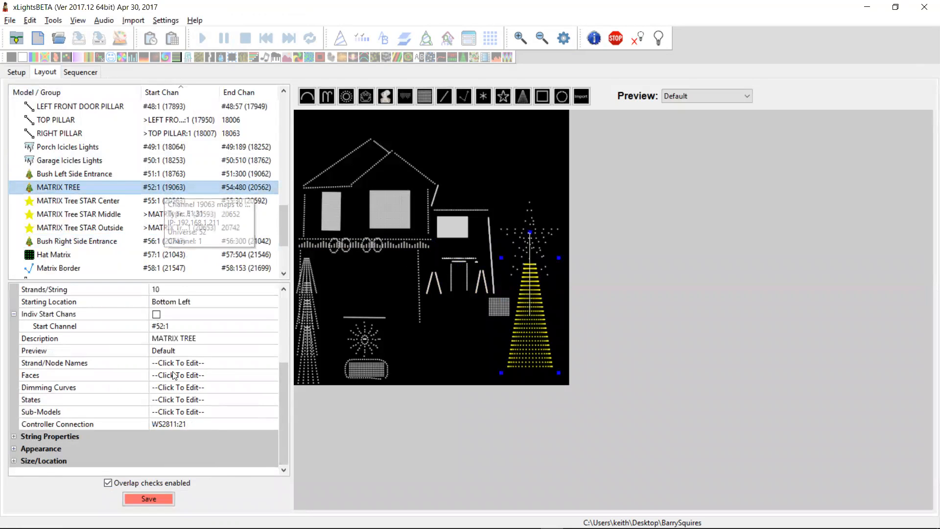
pyautogui.click(202, 427)
pyautogui.click(206, 425)
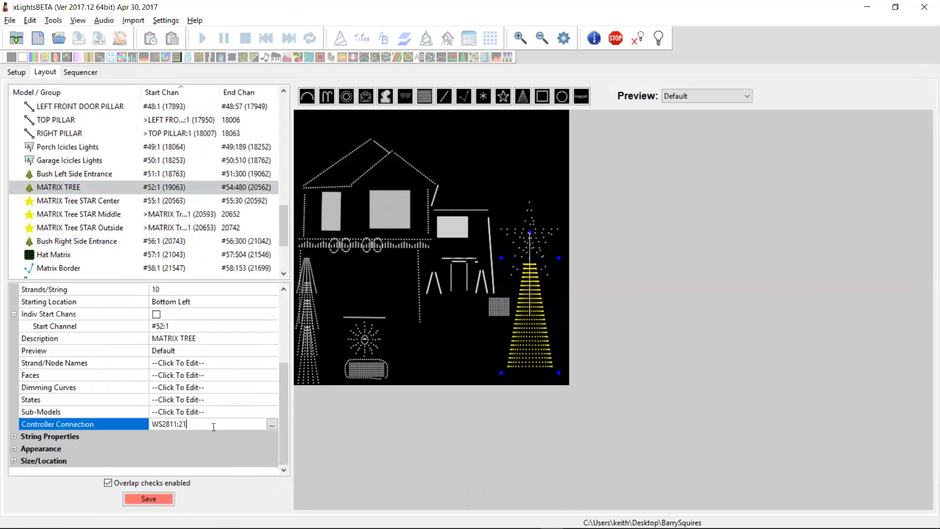
pyautogui.press('Return')
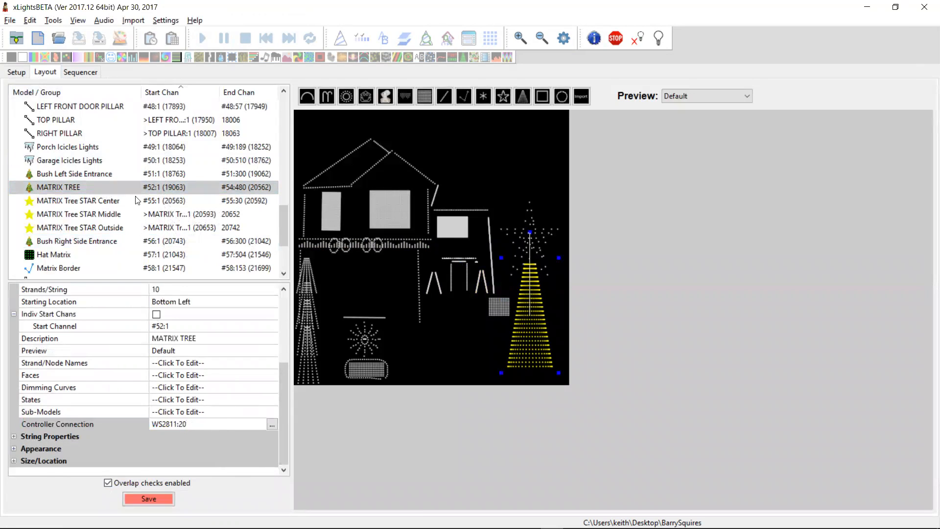
# Step: Change the Controller Connection of MATRIX Tree STAR Center to WS2811:23
pyautogui.click(160, 200)
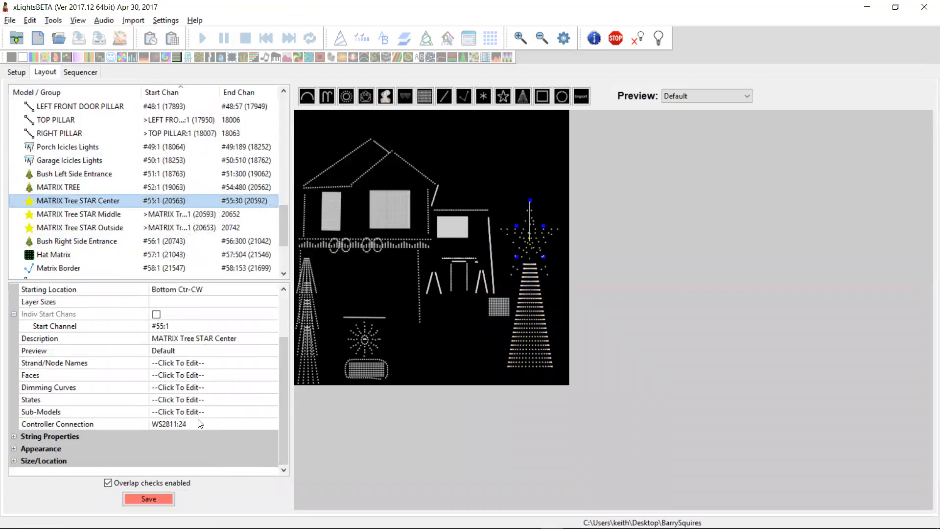
pyautogui.click(201, 423)
pyautogui.click(209, 423)
pyautogui.write('3')
pyautogui.press('Return')
# Step: Change the Controller Connection of MATRIX Tree STAR Middle to WS2811:23
pyautogui.click(174, 217)
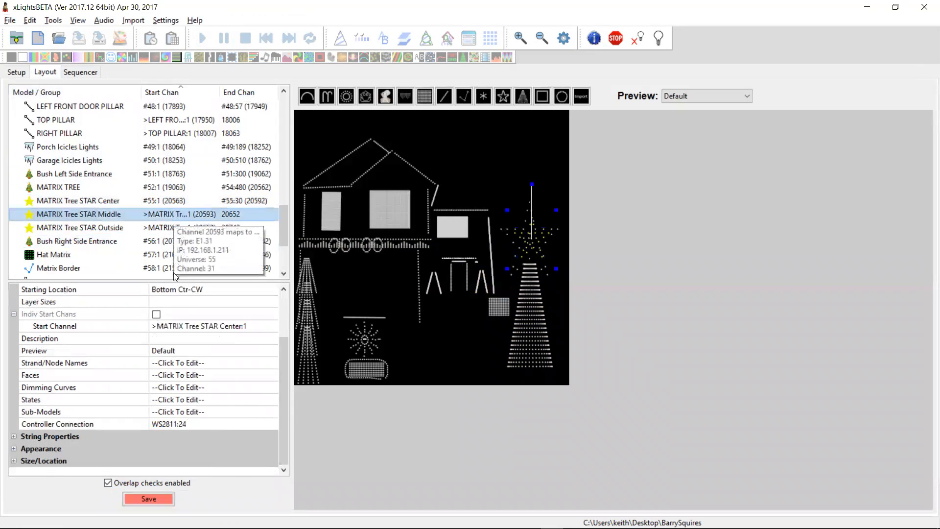
pyautogui.click(194, 424)
pyautogui.click(211, 422)
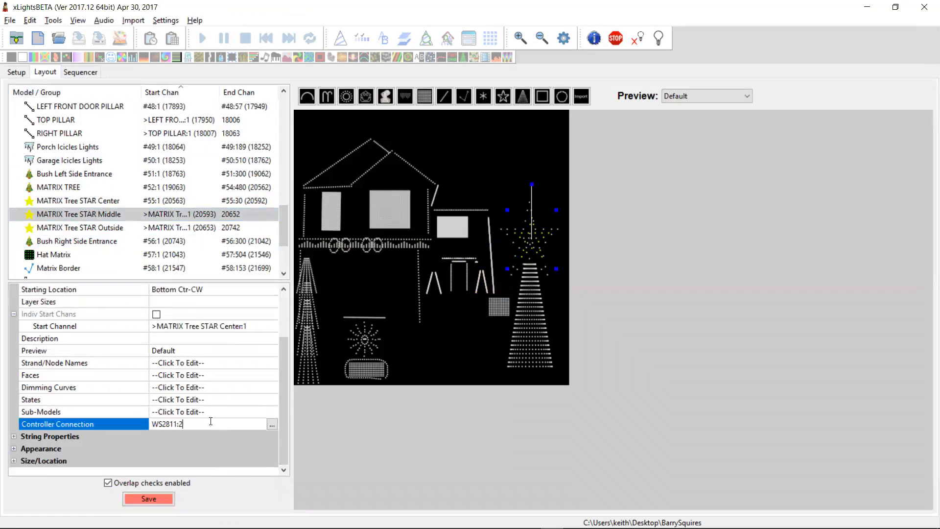
pyautogui.write('3')
pyautogui.press('Return')
# Step: Change the Controller Connection port of MATRIX Tree STAR Outside to match the Center and Middle stars
pyautogui.click(188, 227)
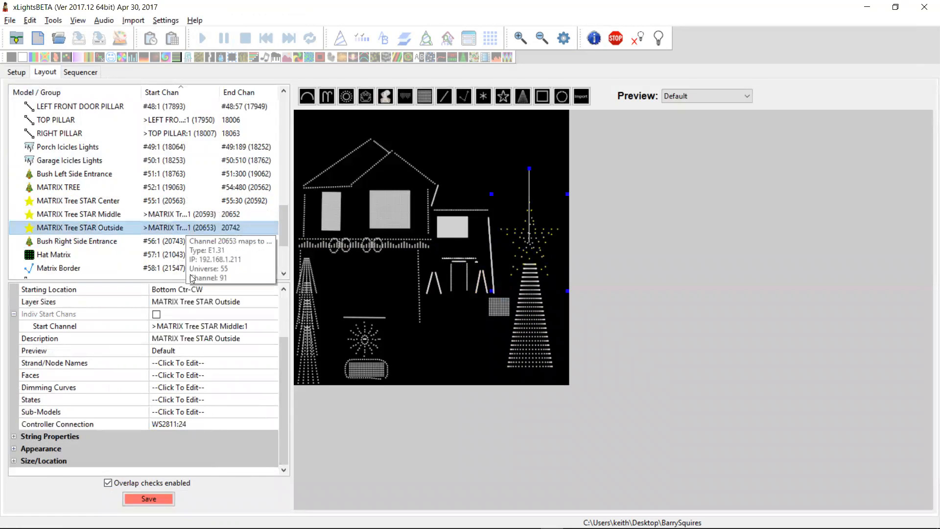
pyautogui.click(202, 423)
pyautogui.click(213, 424)
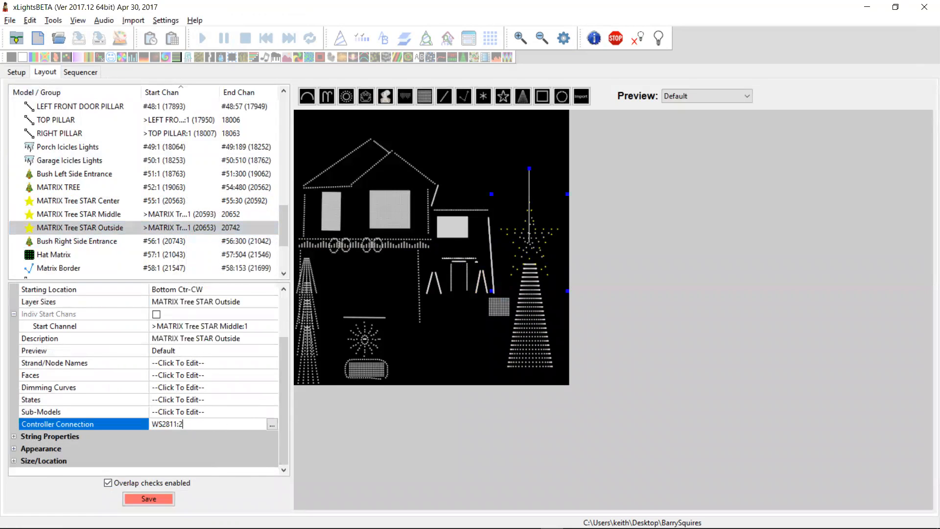
pyautogui.press('Return')
# Step: Set the Controller Connection of Bush Right Side Entrance to WS2811:24
pyautogui.click(181, 242)
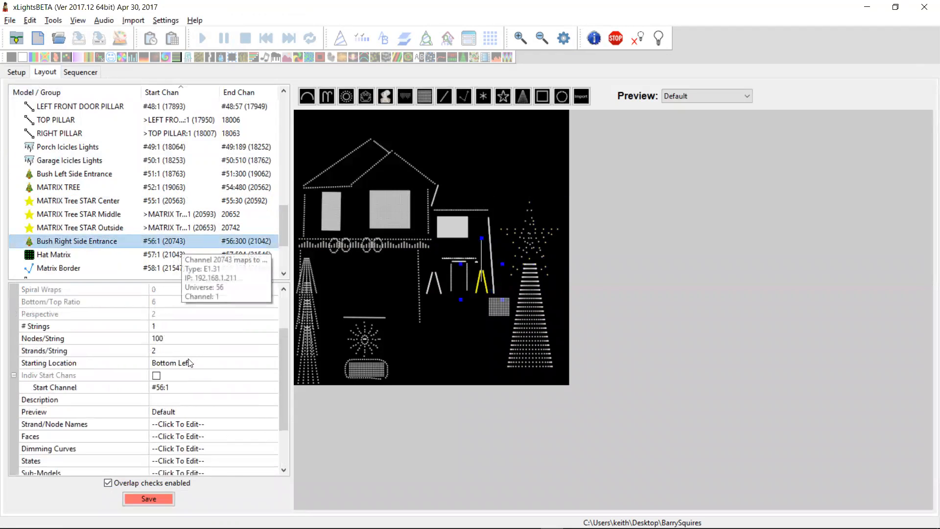
pyautogui.click(284, 456)
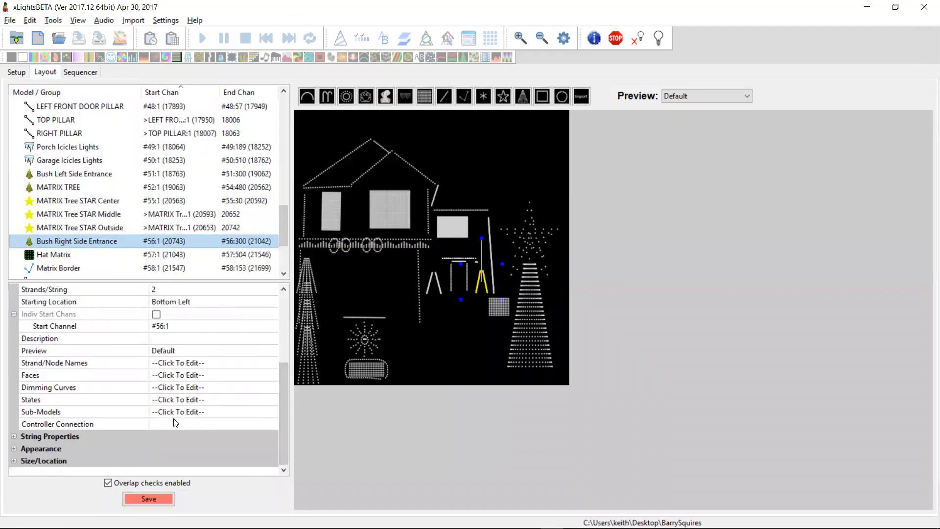
pyautogui.moveTo(142, 242)
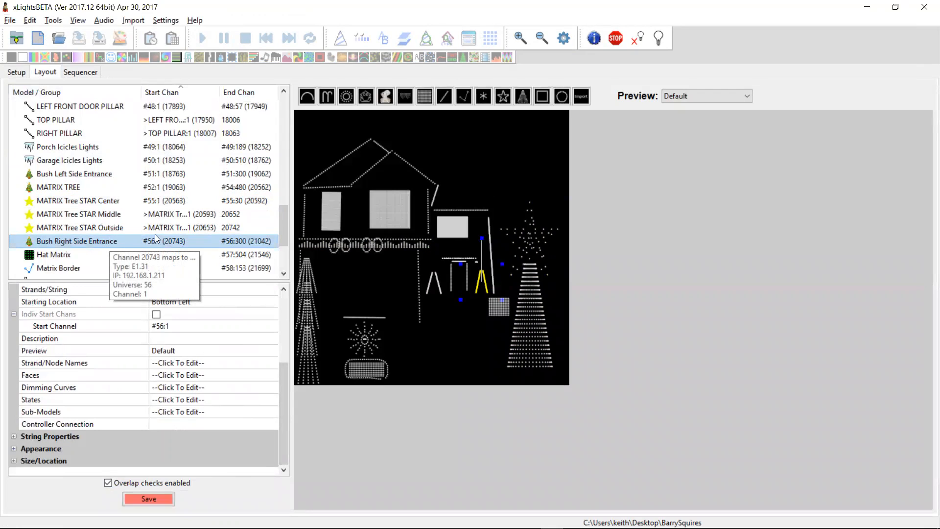
pyautogui.write('WS2811:')
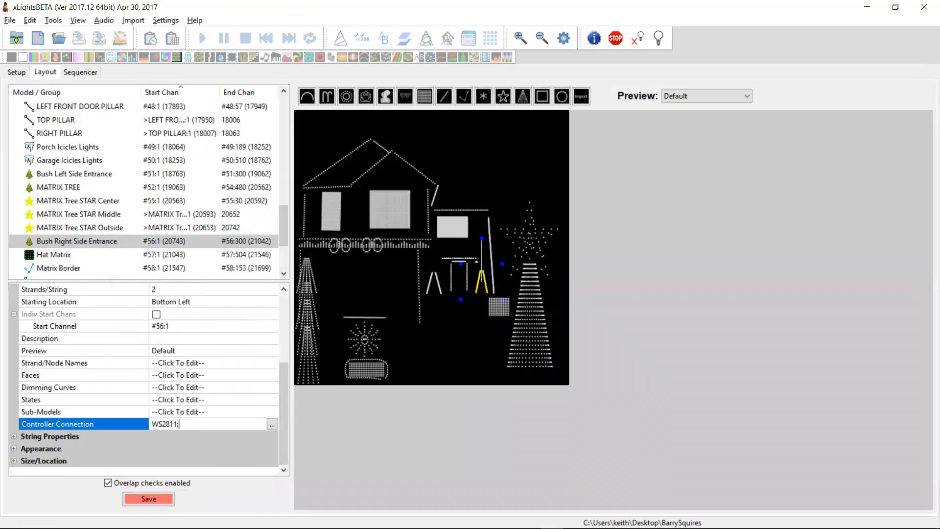
pyautogui.write('24')
pyautogui.press('Return')
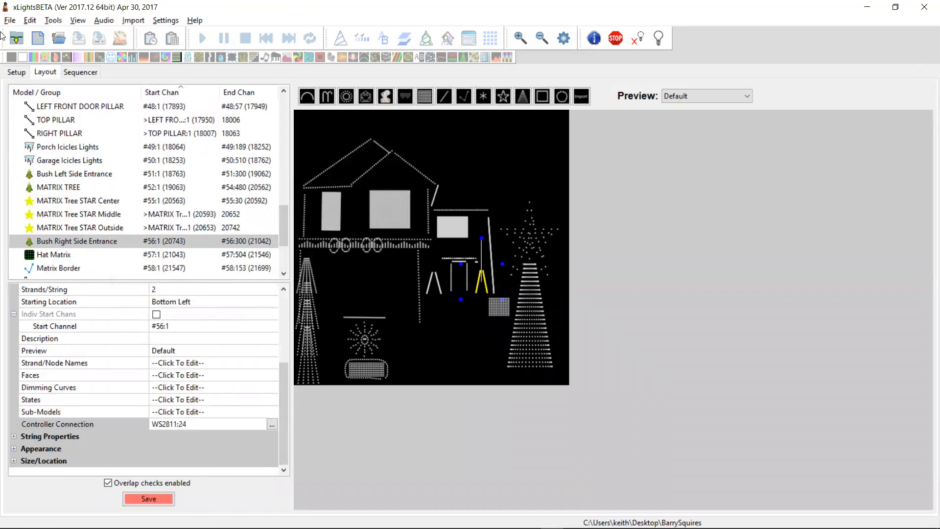
# Step: Move the Garage Icicles Lights San Device 1 Port 4 output up the network list to directly below GARAGE GUTTER San Device 1 Port 3
pyautogui.click(15, 72)
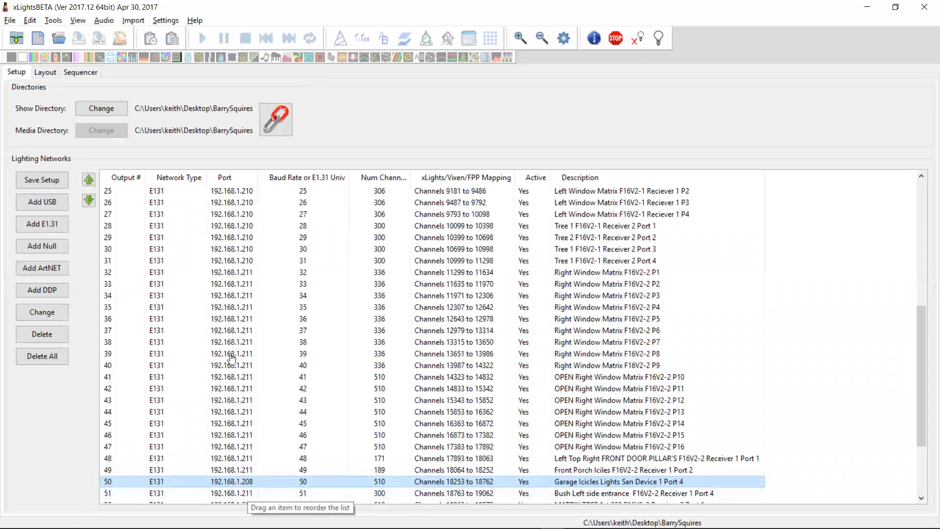
pyautogui.moveTo(232, 235); pyautogui.dragTo(228, 218)
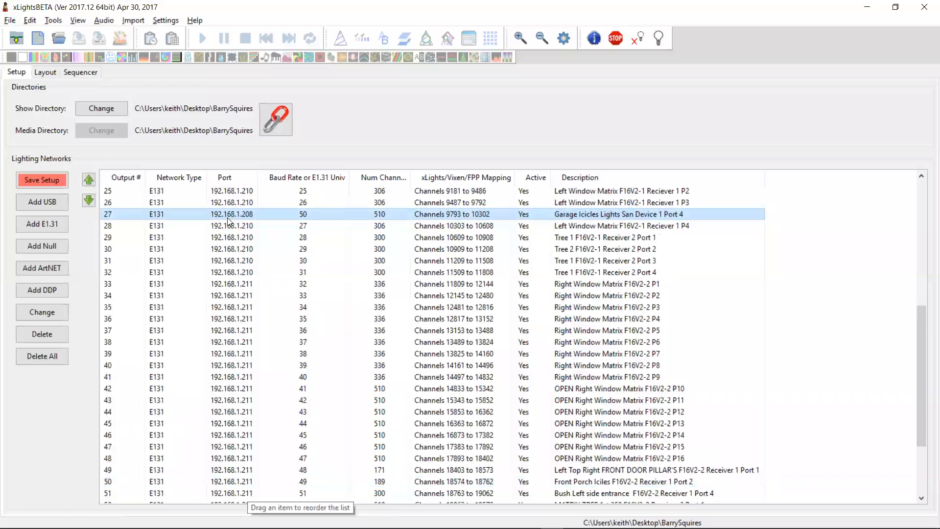
pyautogui.scroll(1, 228, 218)
pyautogui.scroll(4, 228, 218)
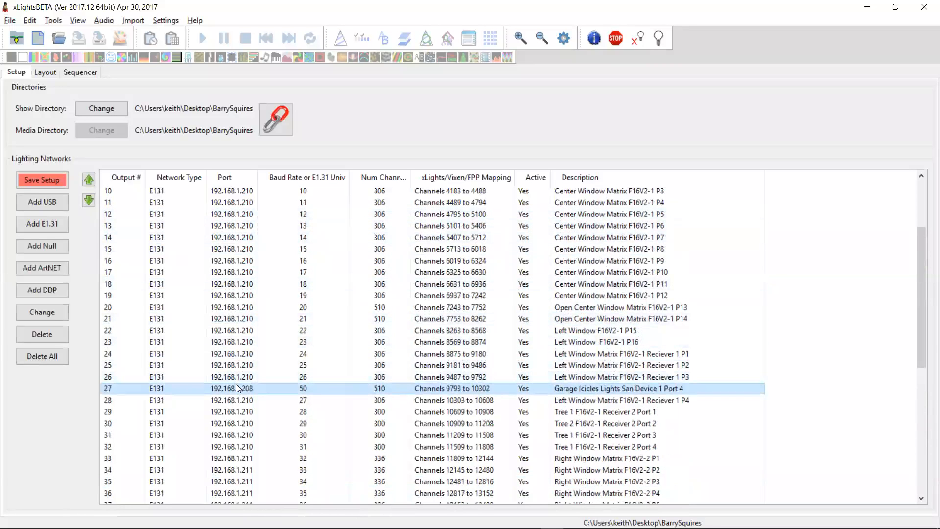
pyautogui.scroll(3, 236, 204)
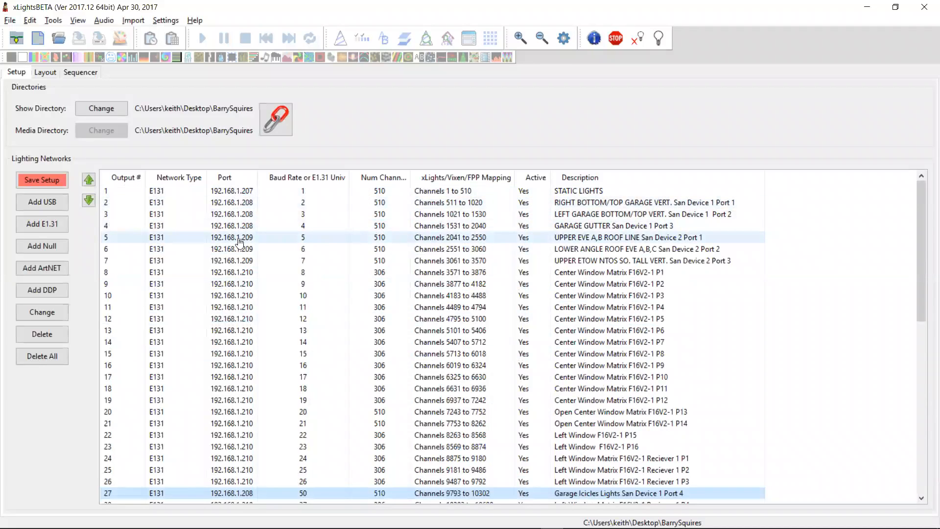
pyautogui.moveTo(239, 242); pyautogui.dragTo(238, 240)
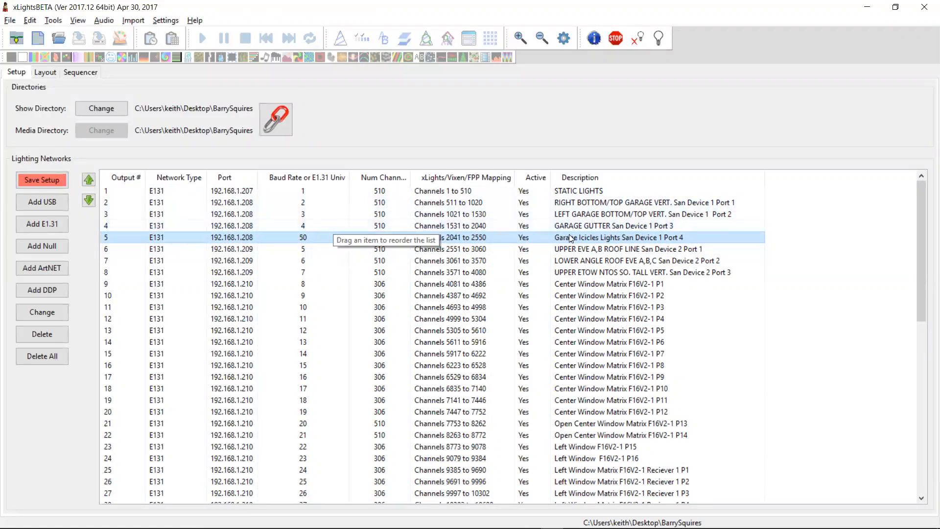
# Step: Check Garage Icicles Lights' start channel in the model list, and compare the last outputs' port descriptions with Bush Right Side Entrance's Controller Connection
pyautogui.click(40, 74)
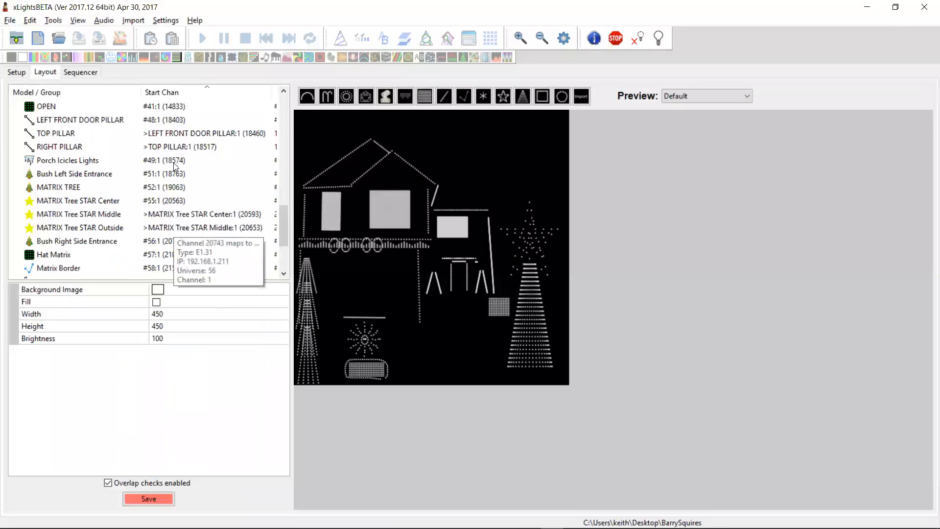
pyautogui.moveTo(280, 229); pyautogui.dragTo(281, 154)
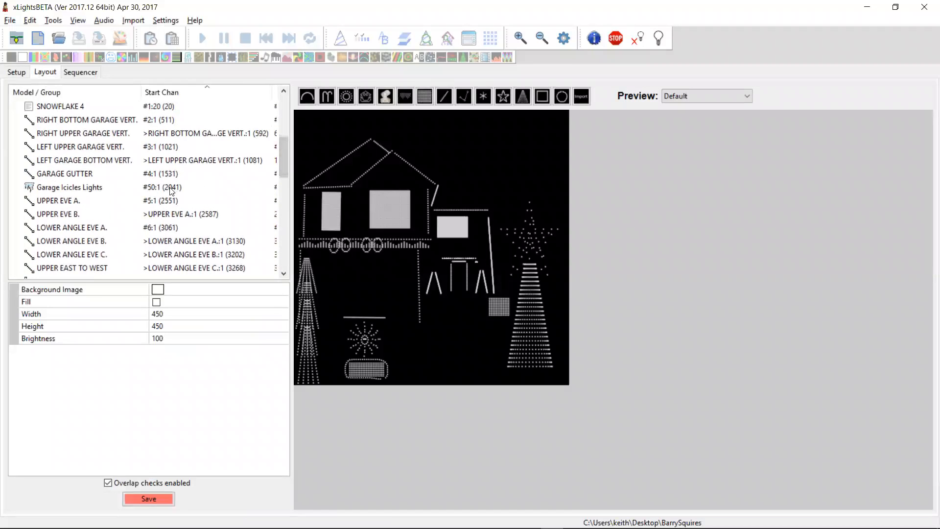
pyautogui.moveTo(172, 191)
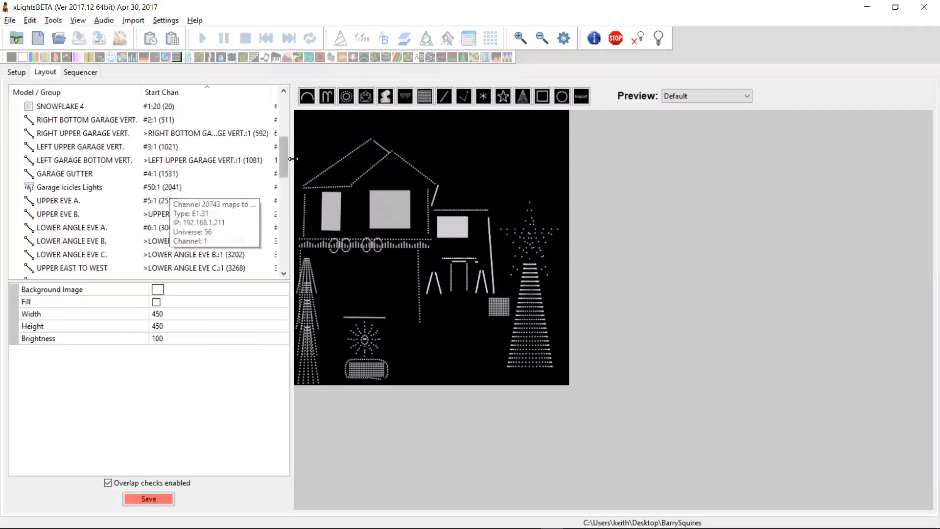
pyautogui.moveTo(284, 162); pyautogui.dragTo(282, 262)
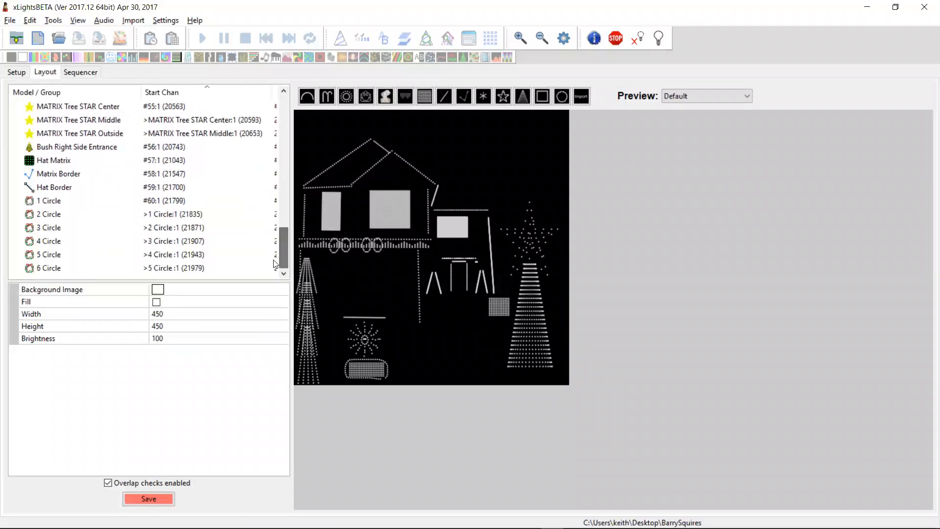
pyautogui.click(22, 74)
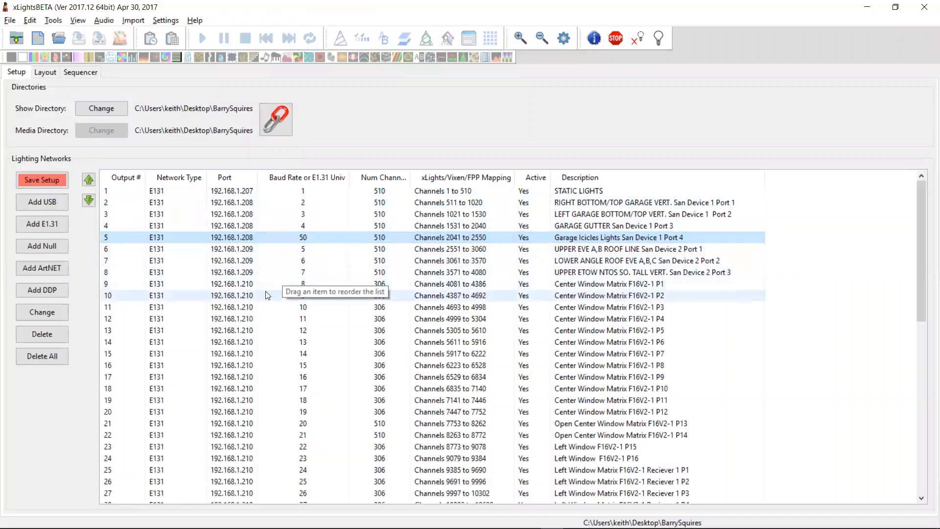
pyautogui.scroll(-7, 252, 265)
pyautogui.scroll(-4, 254, 294)
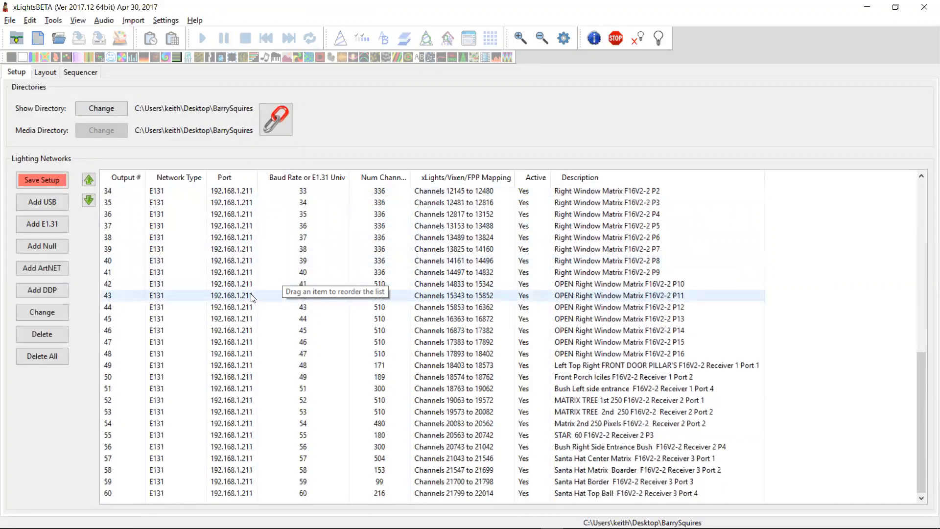
pyautogui.click(43, 72)
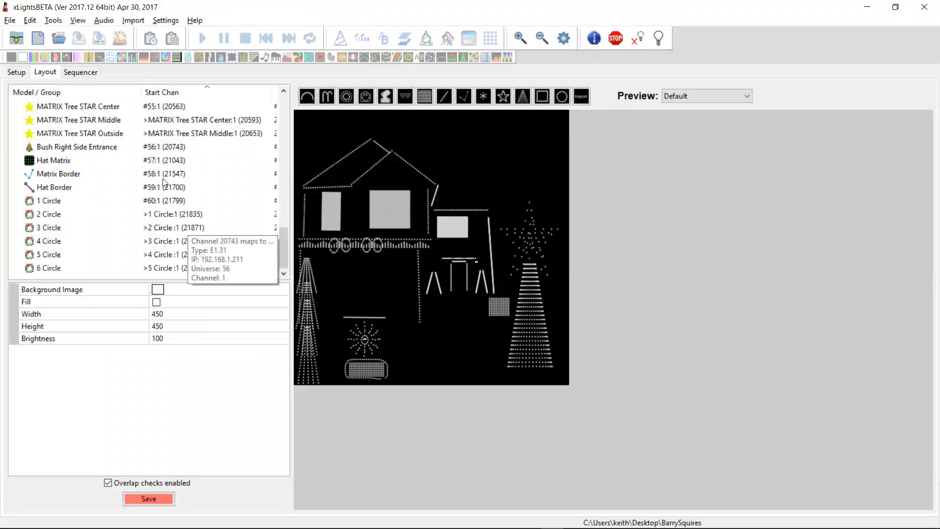
pyautogui.click(168, 150)
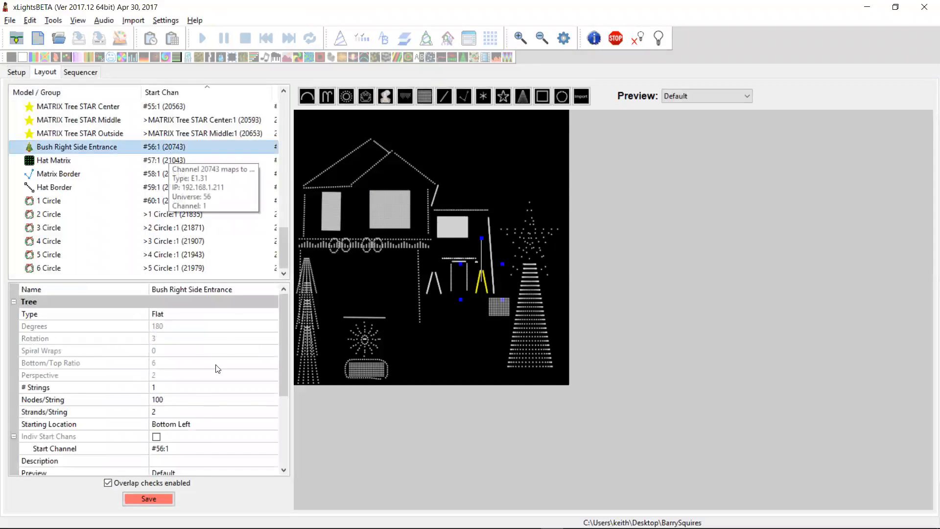
pyautogui.scroll(-4, 215, 368)
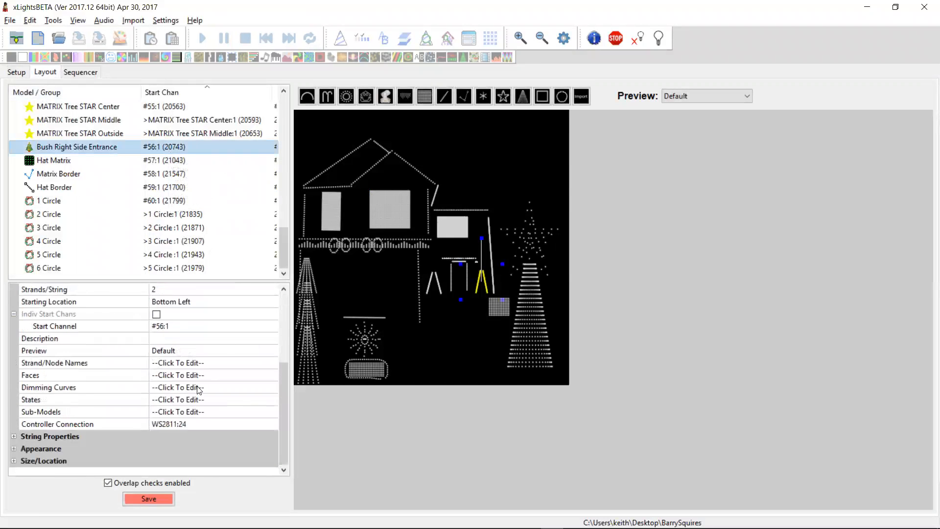
# Step: Set the Controller Connection of Hat Matrix to WS2811:25
pyautogui.click(176, 164)
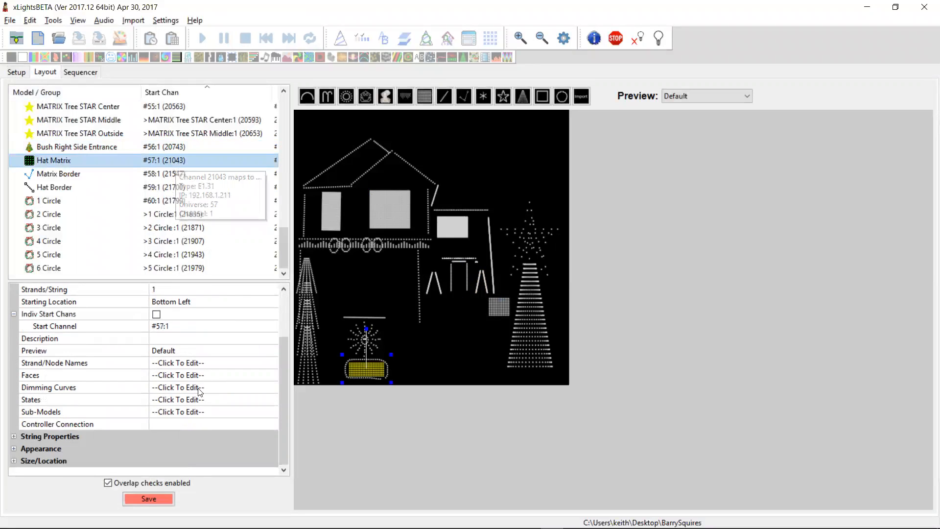
pyautogui.click(180, 424)
pyautogui.write('WS2811')
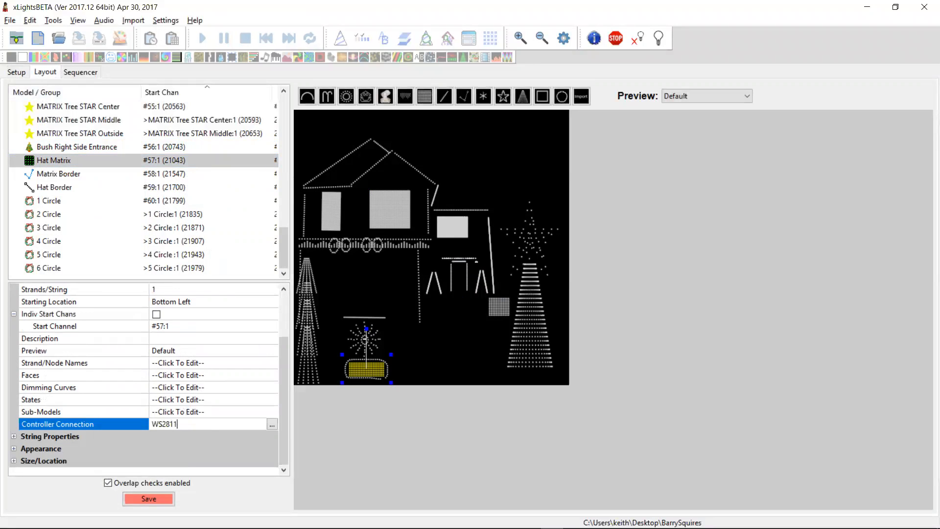
pyautogui.write(':25')
pyautogui.press('Return')
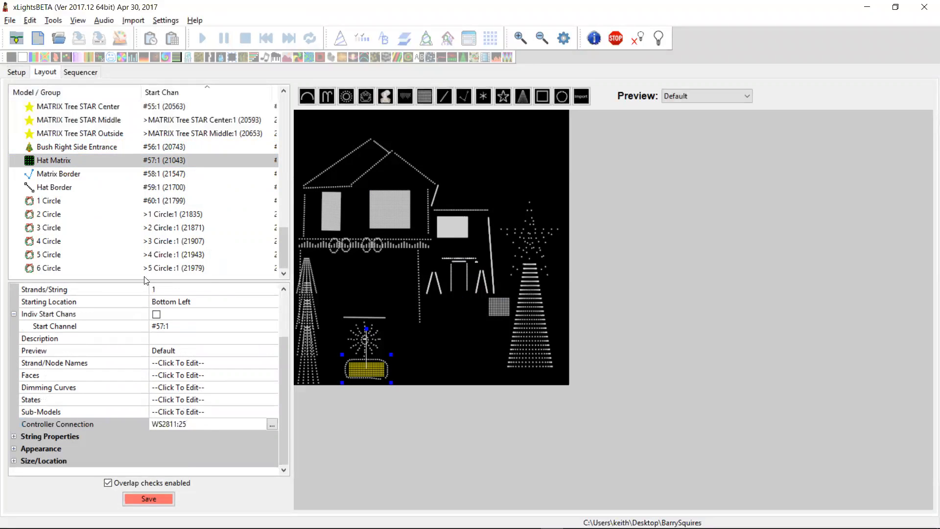
# Step: Set the Controller Connection of Matrix Border to WS2811:26
pyautogui.click(169, 174)
pyautogui.click(169, 424)
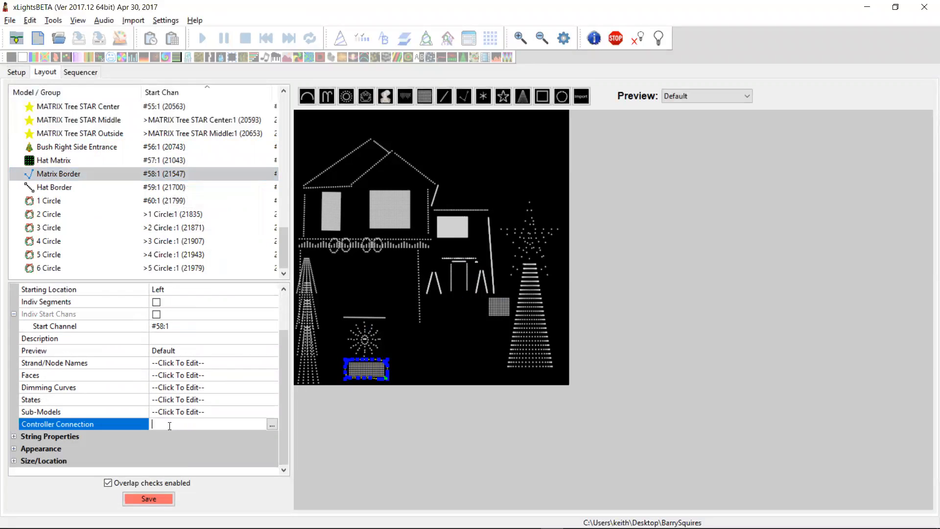
pyautogui.write('WS2811:26')
pyautogui.press('Return')
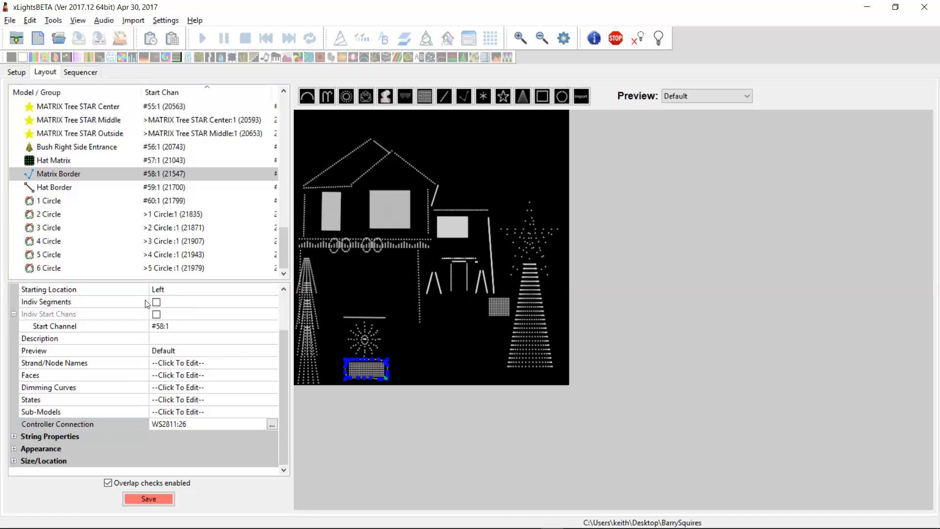
# Step: Set the Controller Connection of Hat Border to WS2811:27
pyautogui.click(165, 187)
pyautogui.click(174, 425)
pyautogui.write('WS2811:')
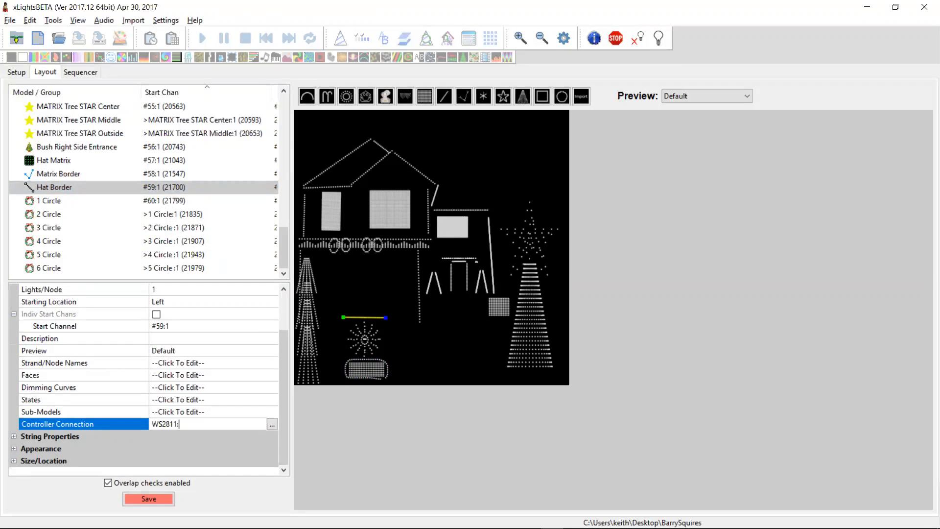
pyautogui.press('Return')
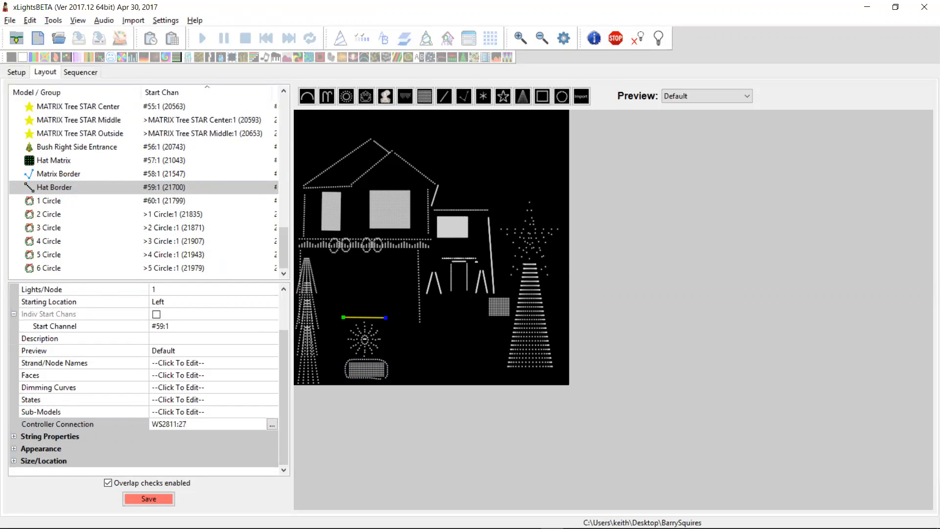
# Step: Enter WS2811:28 as the Controller Connection of 1 Circle and copy that value
pyautogui.click(150, 203)
pyautogui.click(174, 423)
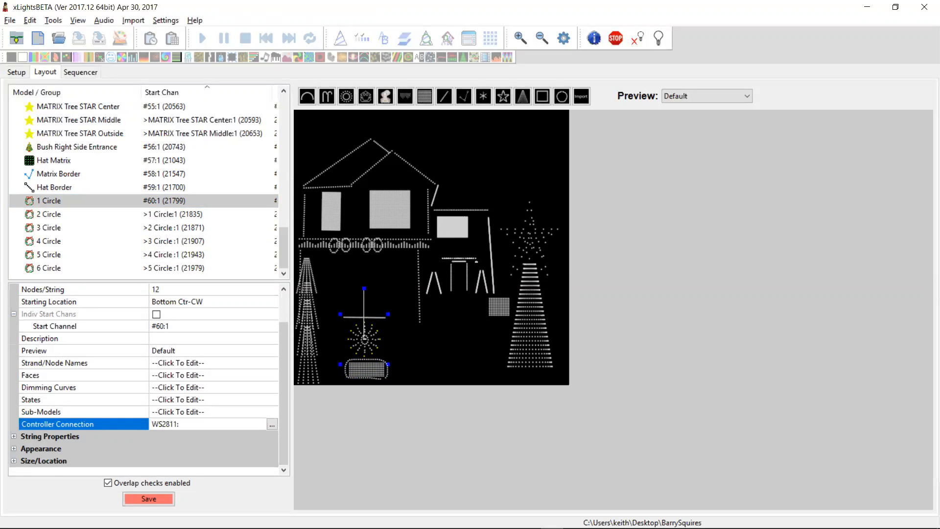
pyautogui.moveTo(186, 424); pyautogui.dragTo(153, 424)
pyautogui.hotkey('ctrl', 'c')
# Step: Paste the copied WS2811:28 value as the Controller Connection of 2 Circle
pyautogui.click(161, 215)
pyautogui.click(167, 424)
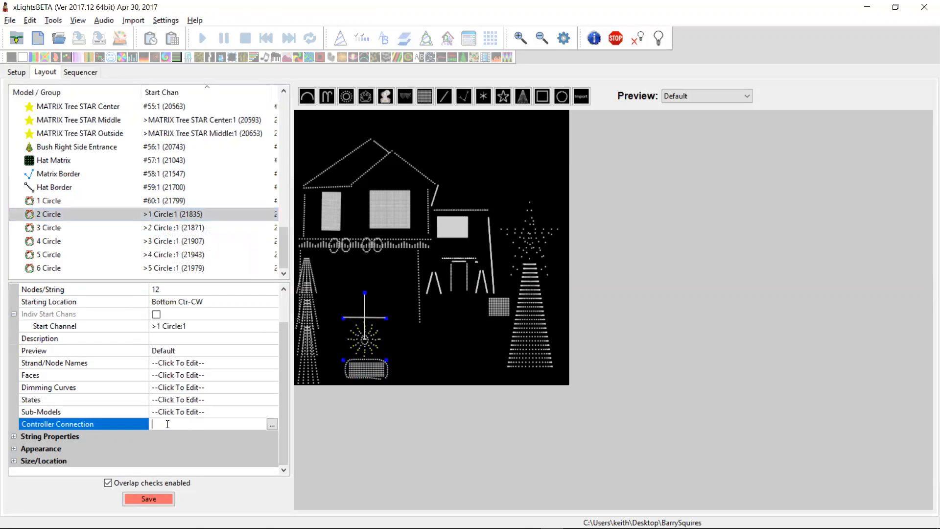
pyautogui.hotkey('ctrl', 'v')
pyautogui.press('Return')
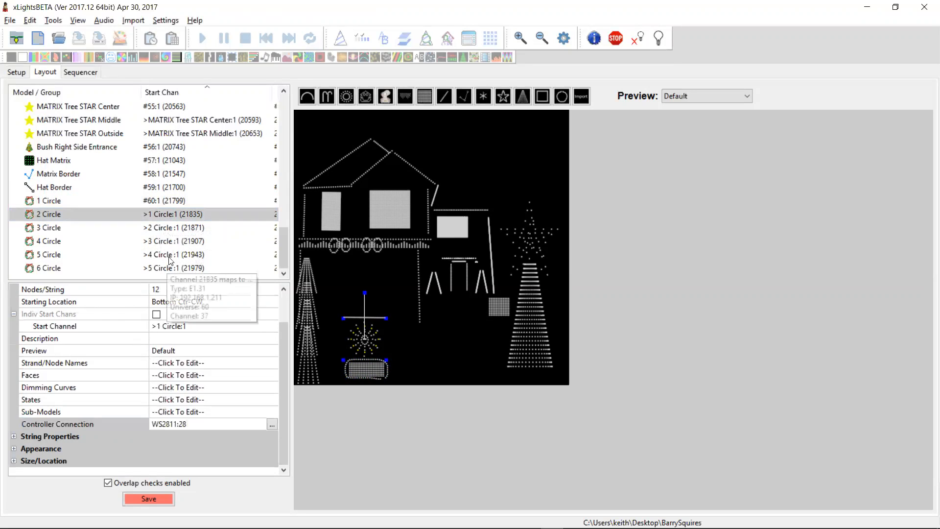
# Step: Paste WS2811:28 as the Controller Connection of 1 Circle, and check the connections of Hat Border and Matrix Border
pyautogui.click(174, 203)
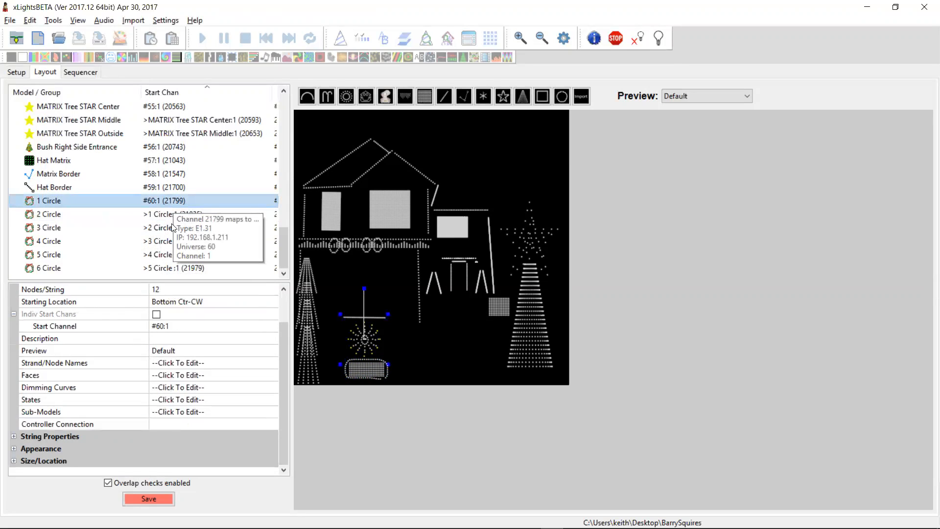
pyautogui.click(182, 424)
pyautogui.hotkey('ctrl', 'v')
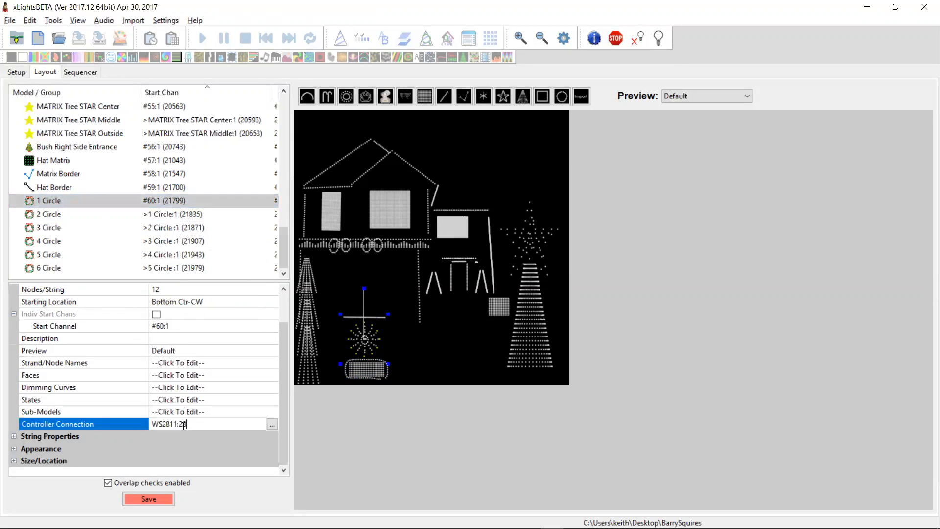
pyautogui.press('Return')
pyautogui.click(166, 187)
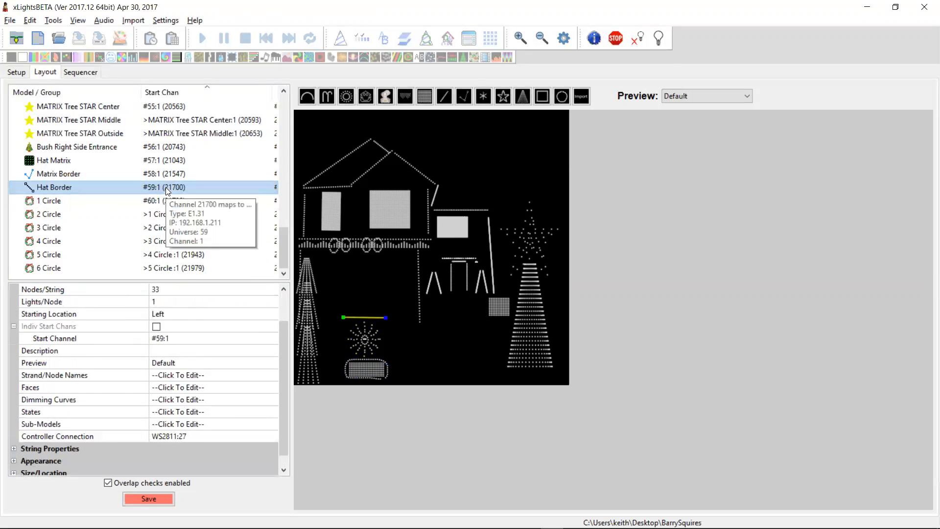
pyautogui.click(170, 176)
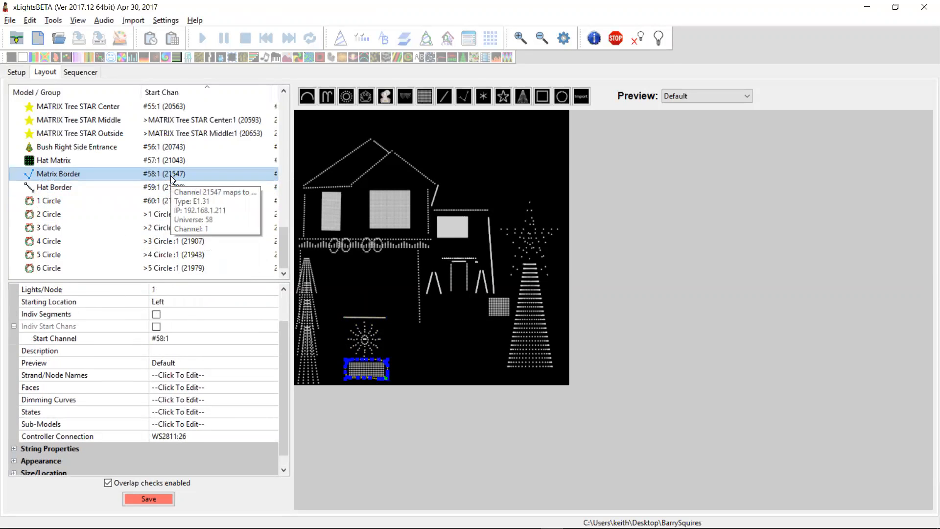
# Step: Paste WS2811:28 as the Controller Connection of both 3 Circle and 4 Circle
pyautogui.click(165, 232)
pyautogui.click(173, 424)
pyautogui.hotkey('ctrl', 'v')
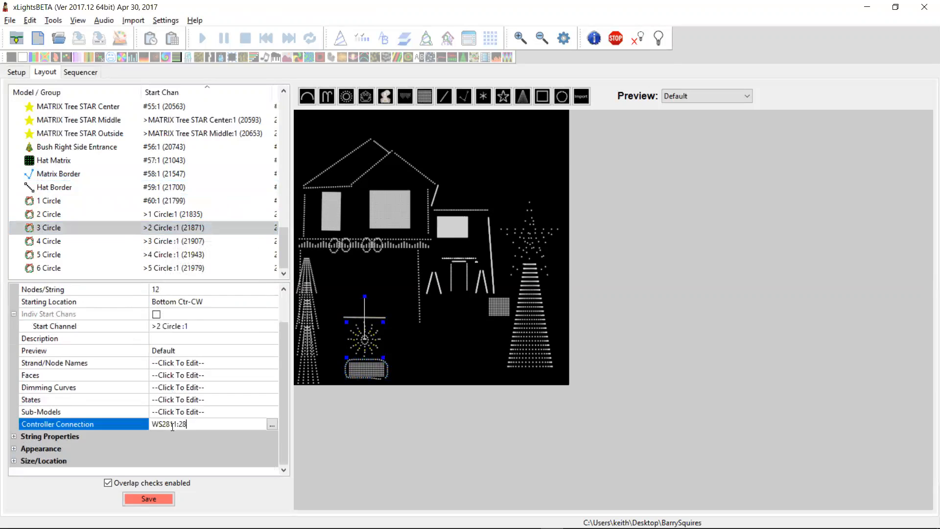
pyautogui.press('Return')
pyautogui.click(174, 242)
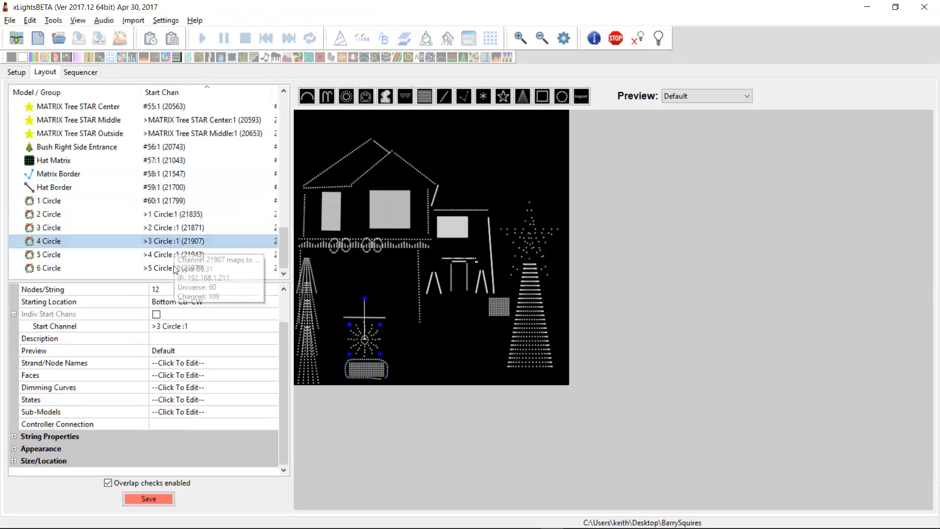
pyautogui.click(175, 424)
pyautogui.hotkey('ctrl', 'v')
pyautogui.press('Return')
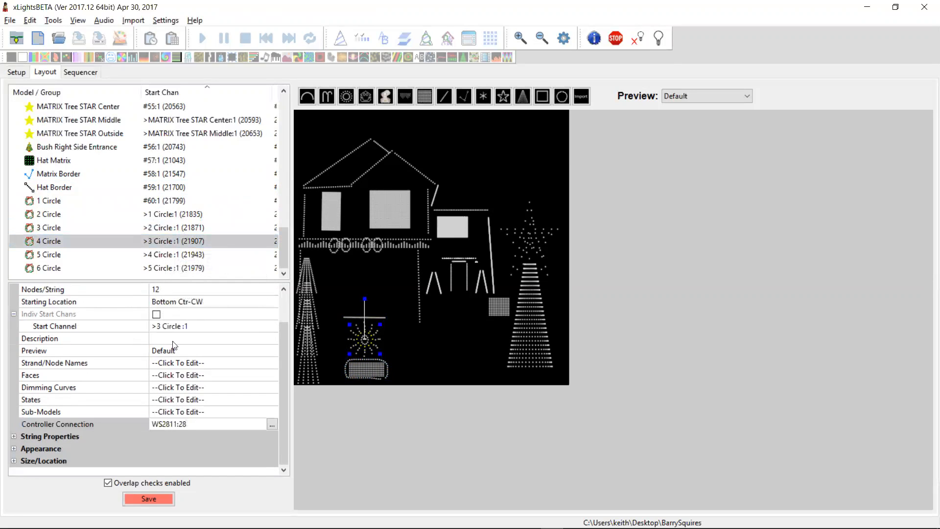
# Step: Paste WS2811:28 as the Controller Connection of 5 Circle
pyautogui.click(186, 255)
pyautogui.click(173, 425)
pyautogui.hotkey('ctrl', 'v')
pyautogui.press('Return')
# Step: Set the Controller Connection of 6 Circle to WS2811:28 and save the layout
pyautogui.click(177, 269)
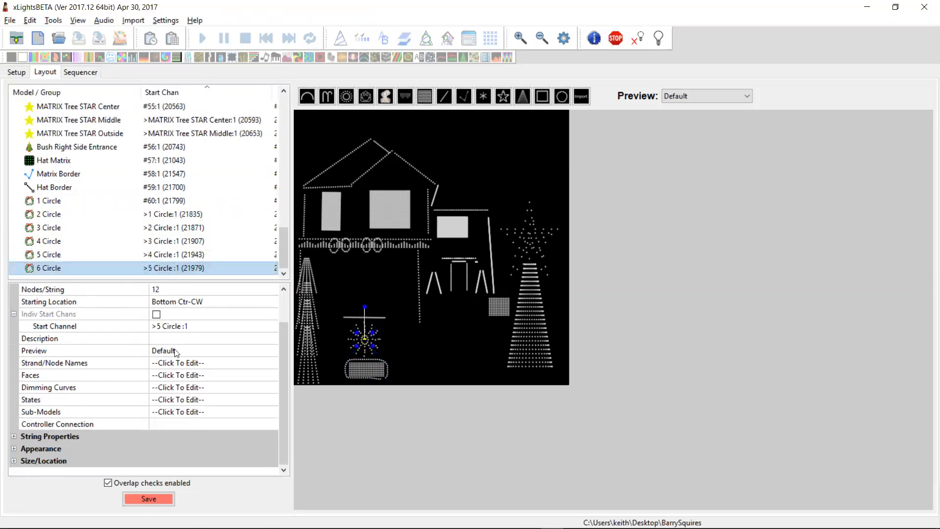
pyautogui.click(174, 425)
pyautogui.write('WS2811:28')
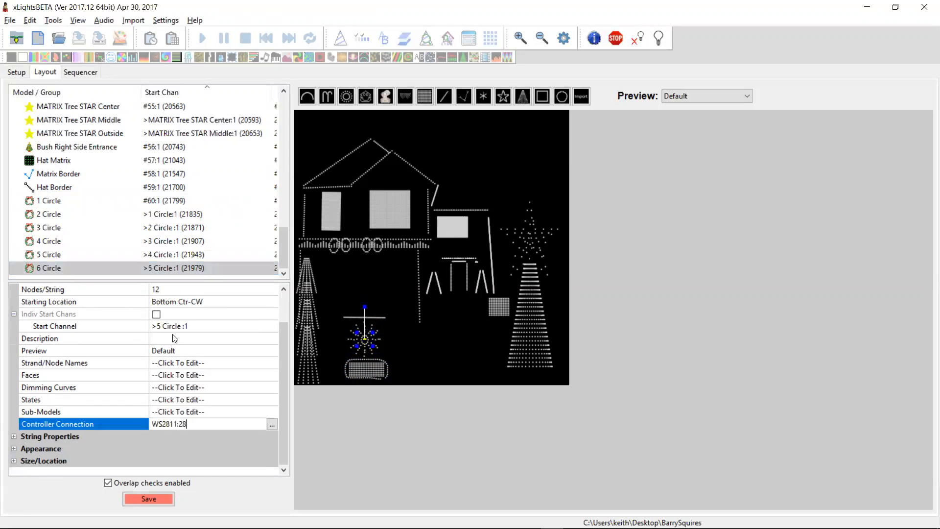
pyautogui.click(175, 256)
pyautogui.click(173, 270)
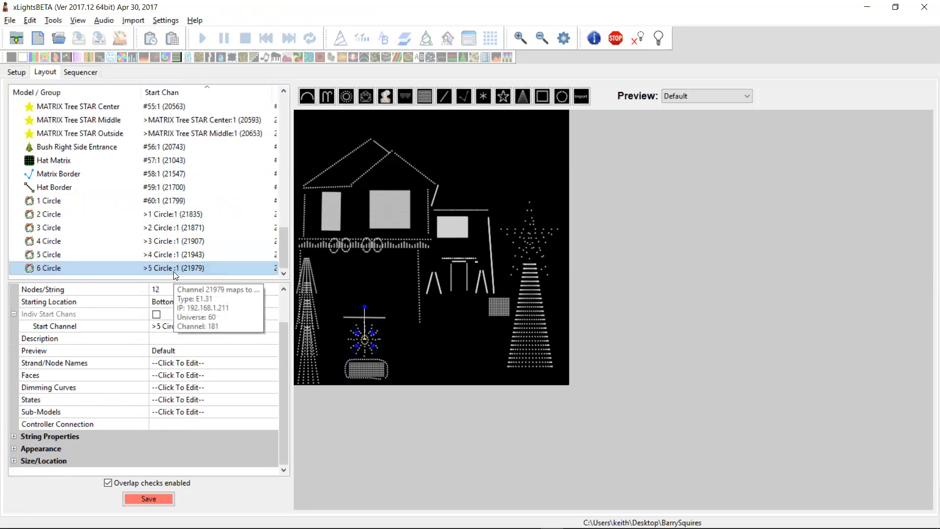
pyautogui.click(188, 427)
pyautogui.write('WS2811:28')
pyautogui.press('Return')
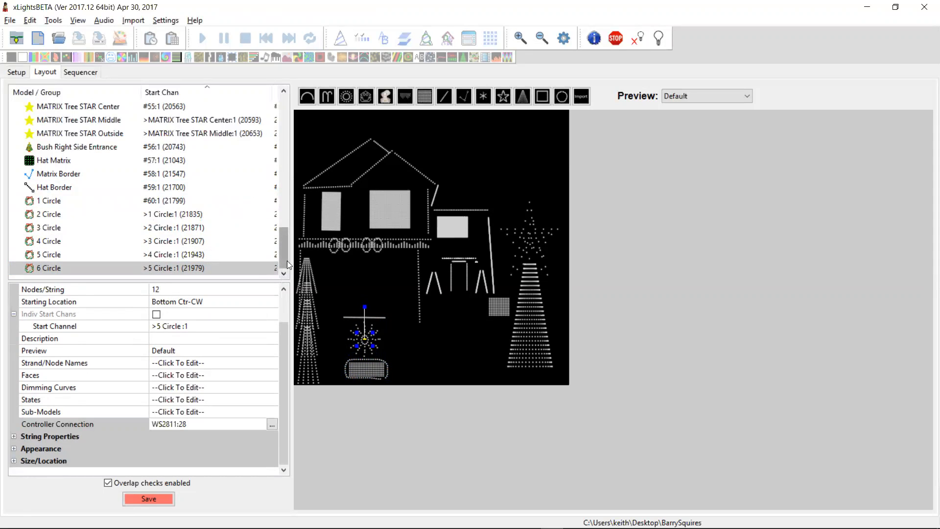
pyautogui.click(158, 495)
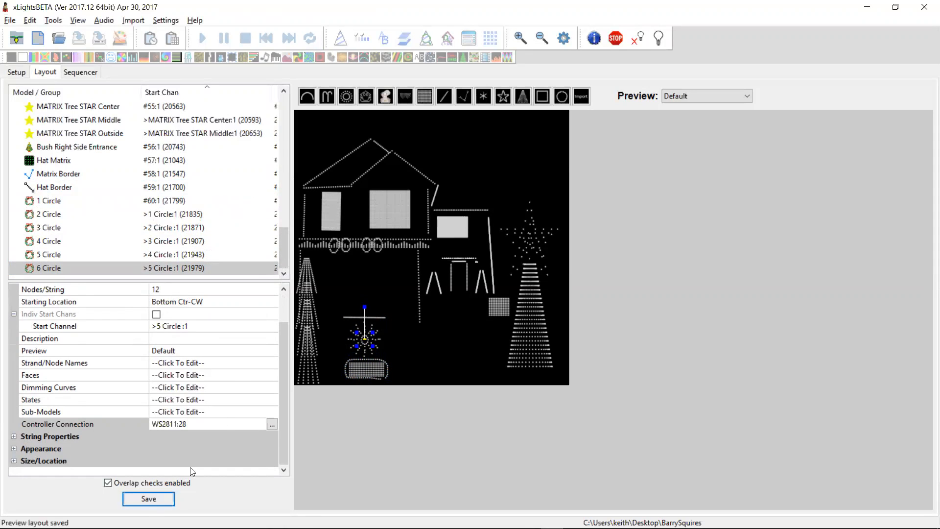
# Step: Review the models' start channels and the lighting network outputs, and save the network setup
pyautogui.moveTo(286, 264); pyautogui.dragTo(278, 146)
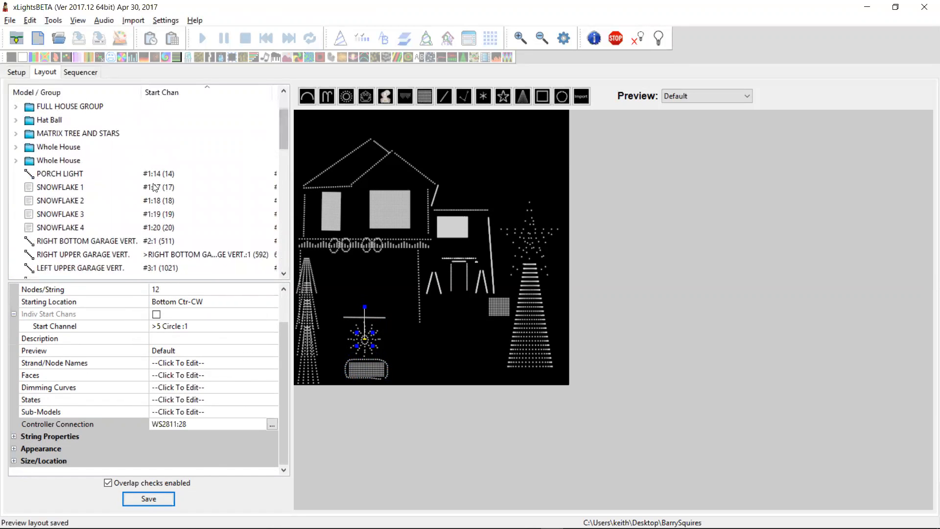
pyautogui.moveTo(166, 179)
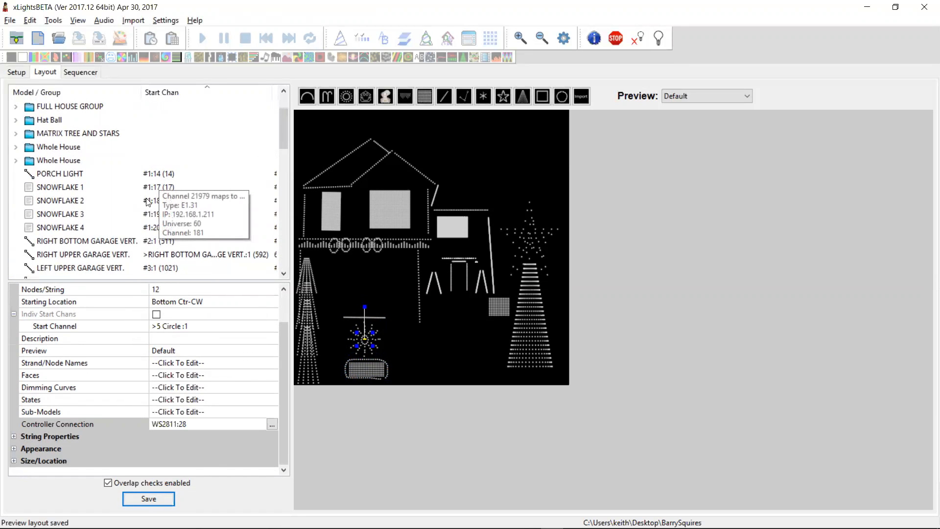
pyautogui.moveTo(284, 127); pyautogui.dragTo(285, 172)
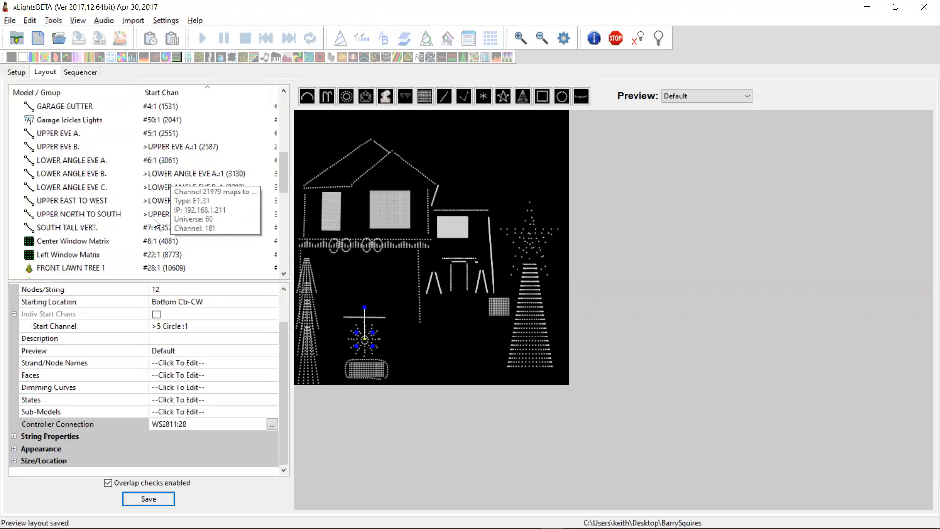
pyautogui.moveTo(283, 191); pyautogui.dragTo(276, 259)
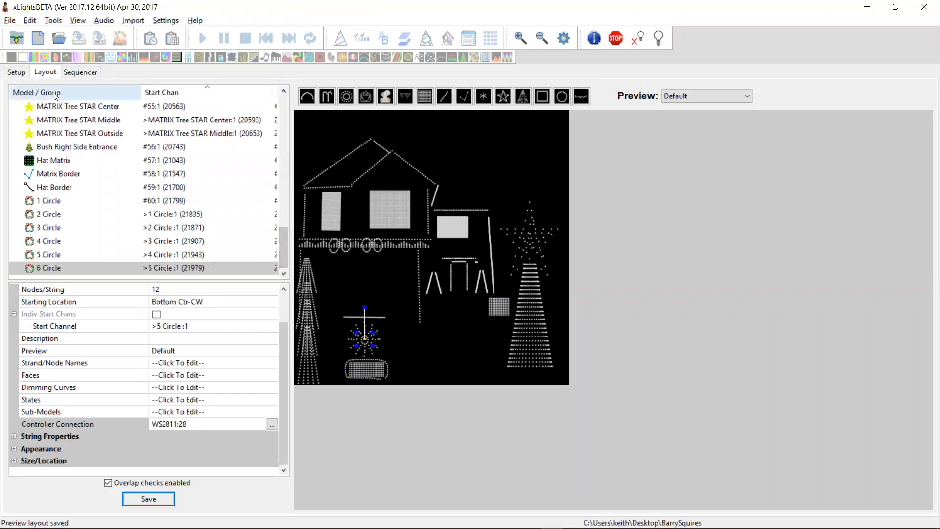
pyautogui.click(16, 73)
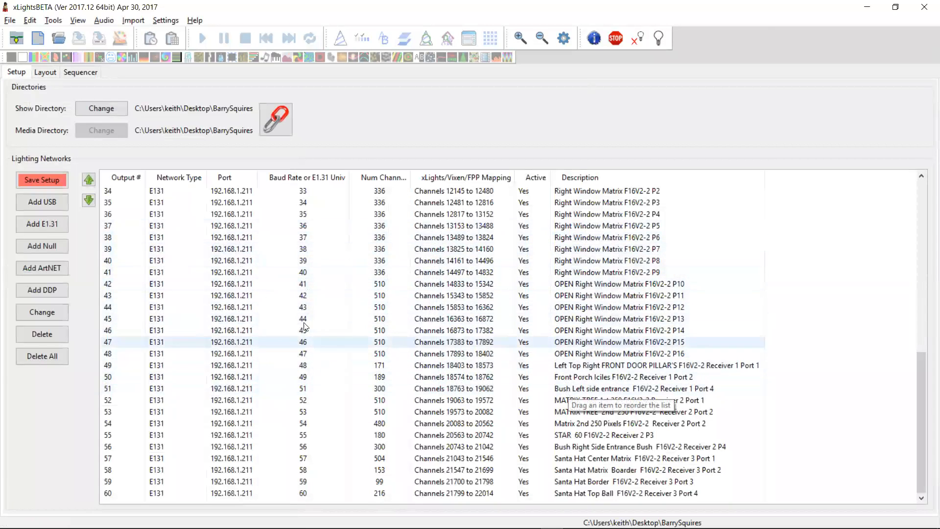
pyautogui.scroll(6, 283, 288)
pyautogui.scroll(5, 283, 287)
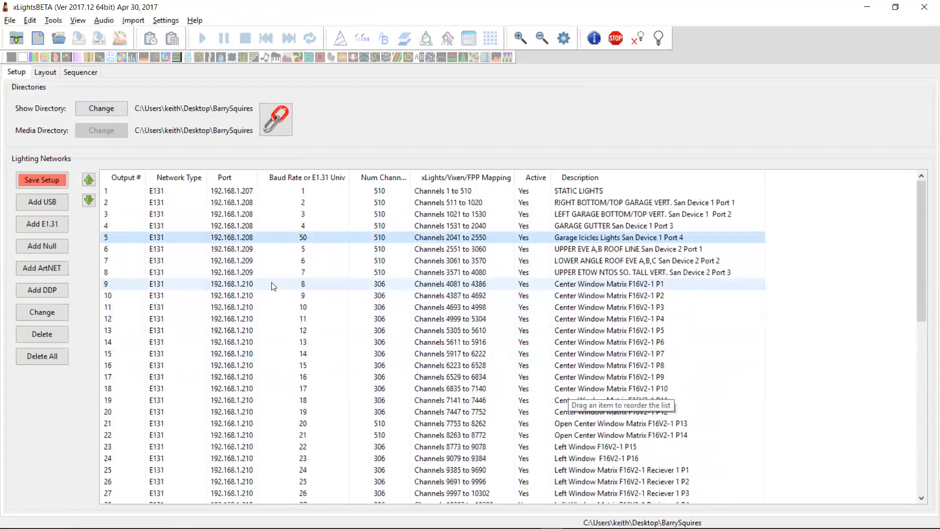
pyautogui.click(58, 183)
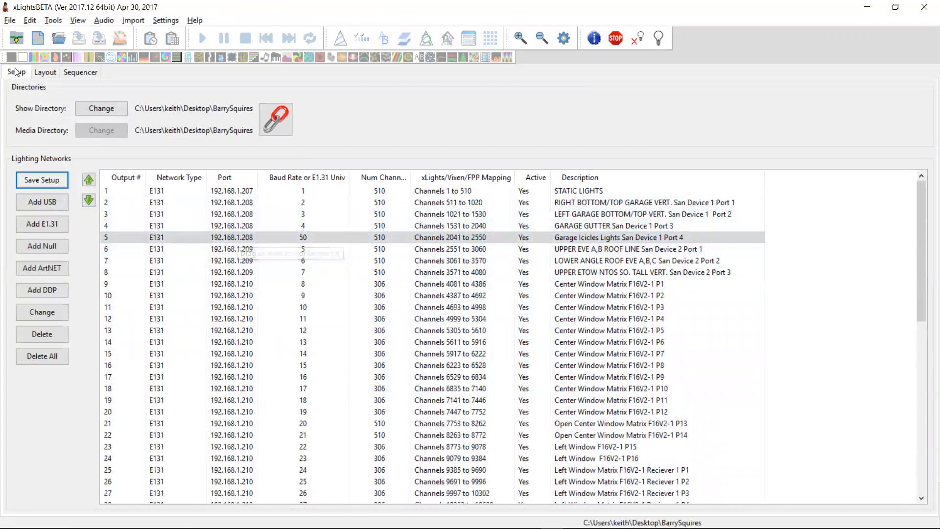
# Step: View the models in the Unassigned layout preview, and return to the Default preview
pyautogui.click(47, 72)
pyautogui.moveTo(283, 246)
pyautogui.mouseDown()
pyautogui.moveTo(285, 230)
pyautogui.moveTo(281, 248)
pyautogui.mouseUp()
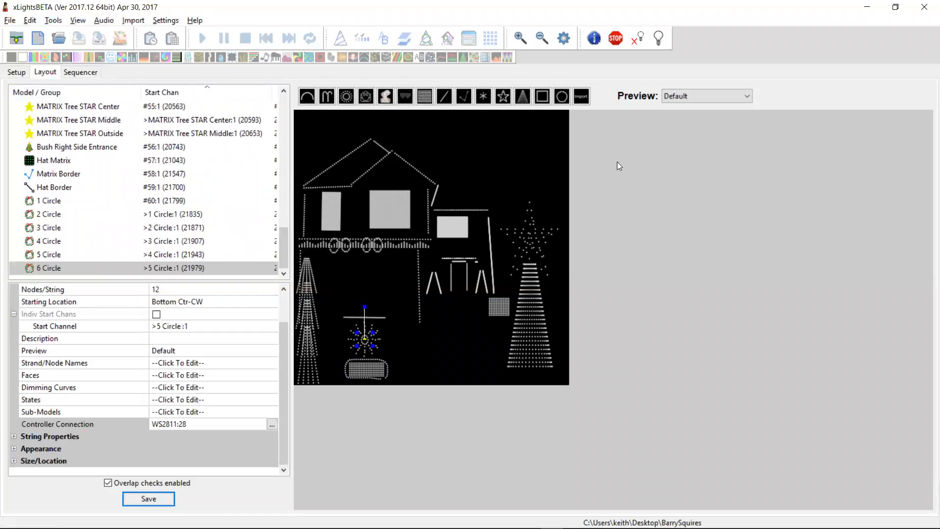
pyautogui.click(684, 94)
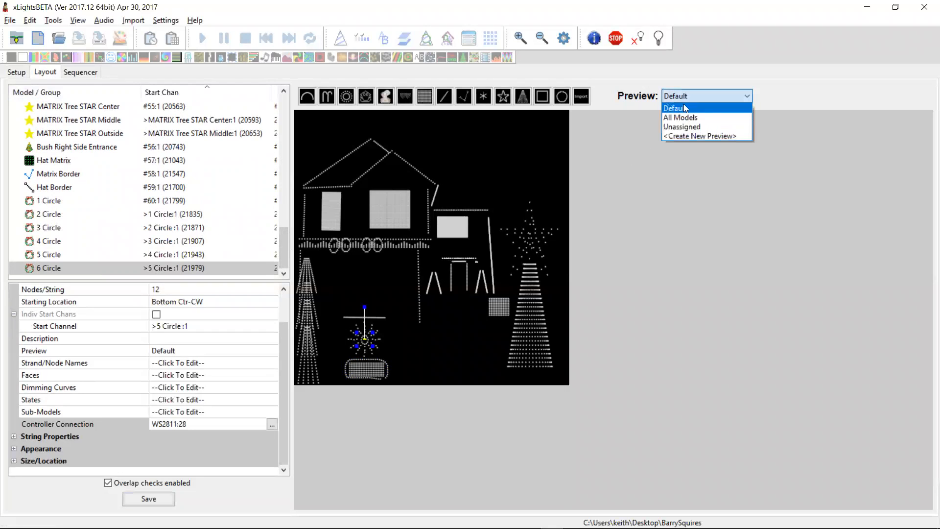
pyautogui.click(689, 126)
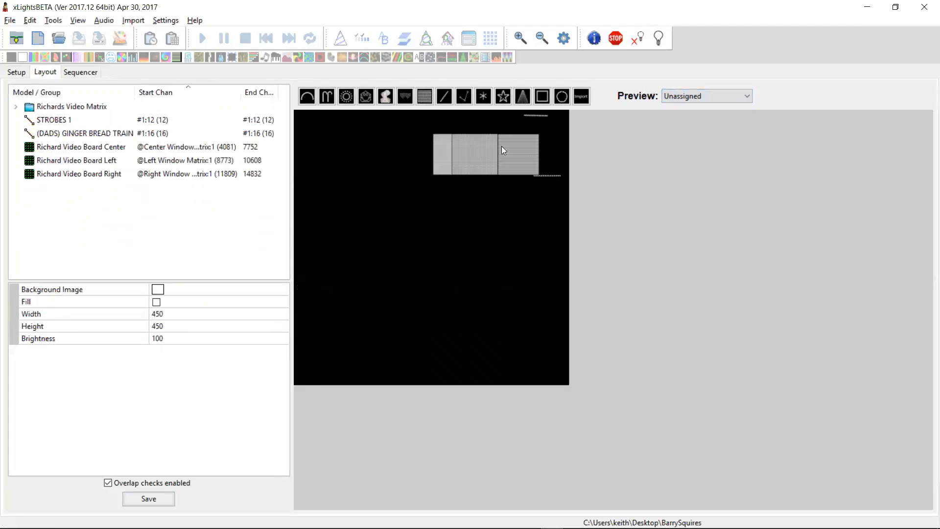
pyautogui.click(690, 97)
pyautogui.click(692, 109)
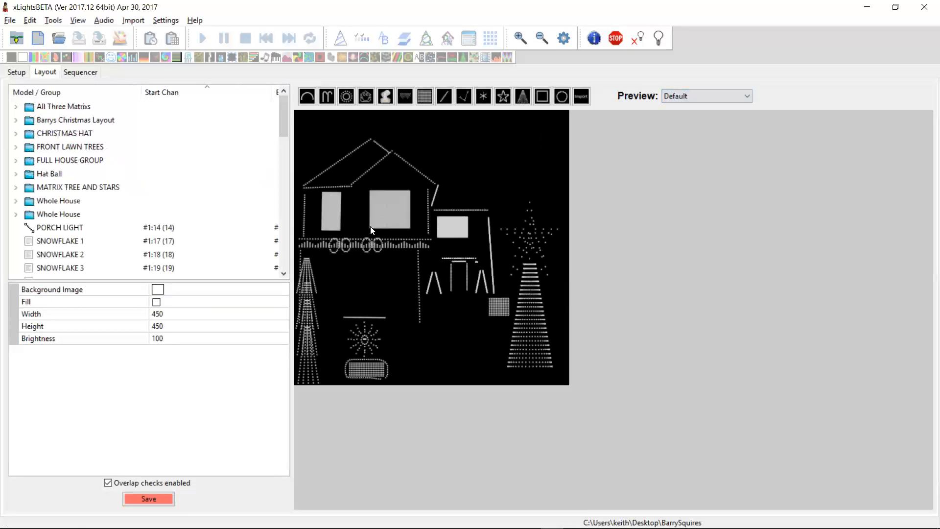
# Step: Check the Controller Connection of Right Window Matrix and save the layout
pyautogui.moveTo(283, 129); pyautogui.dragTo(269, 210)
pyautogui.click(147, 214)
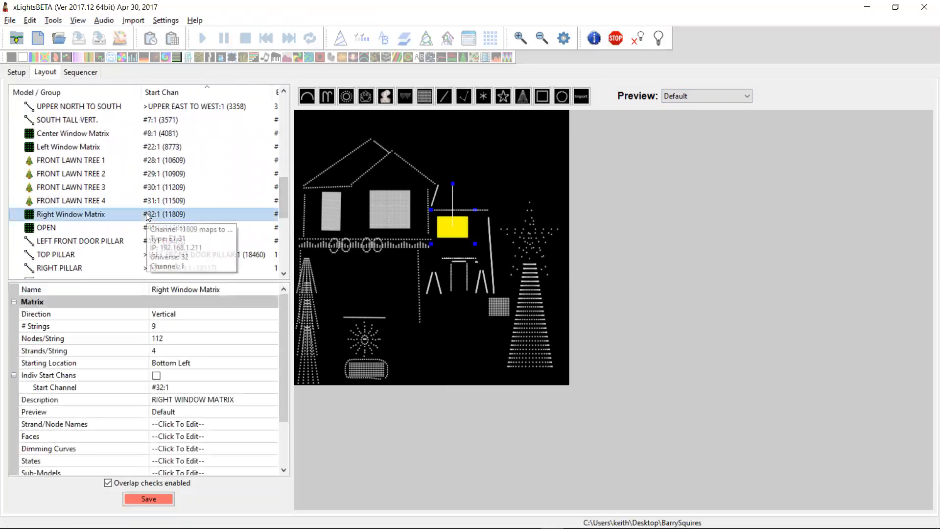
pyautogui.scroll(-2, 278, 451)
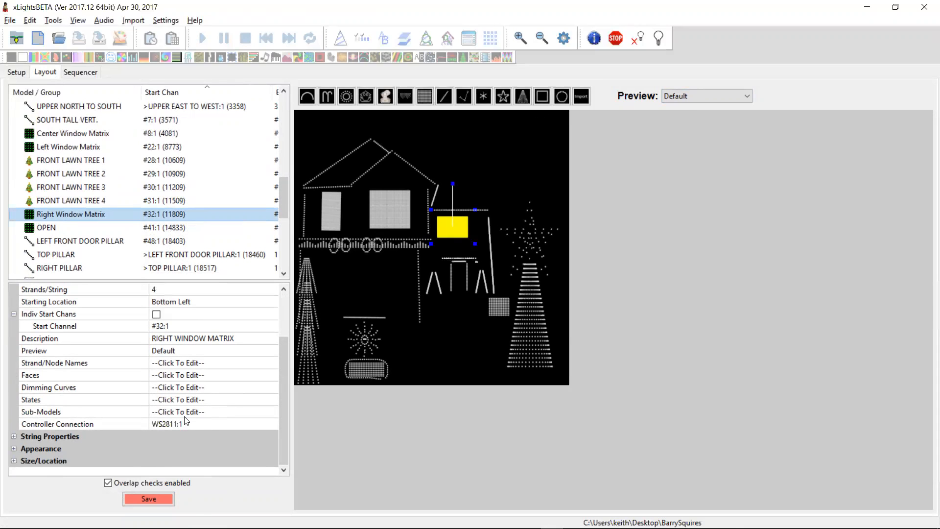
pyautogui.click(159, 503)
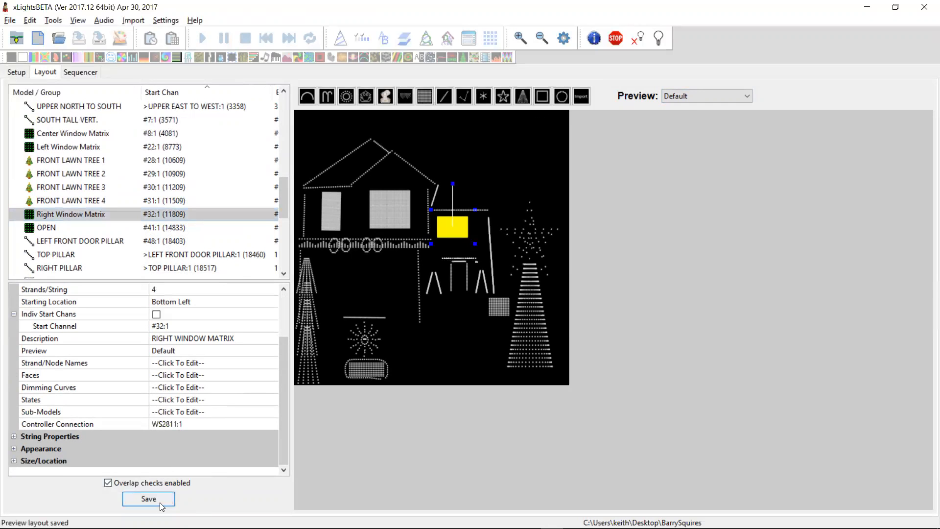
# Step: Bulk edit outputs 9 to 20, the Center Window Matrix F16V2-1 P1 to P12 universes, to 512 channels each
pyautogui.moveTo(284, 387); pyautogui.dragTo(282, 303)
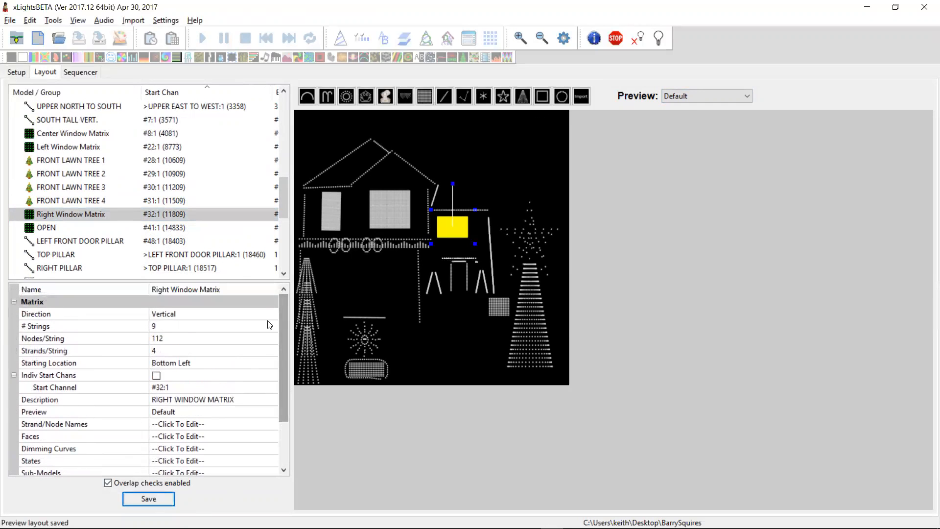
pyautogui.moveTo(284, 197); pyautogui.dragTo(285, 140)
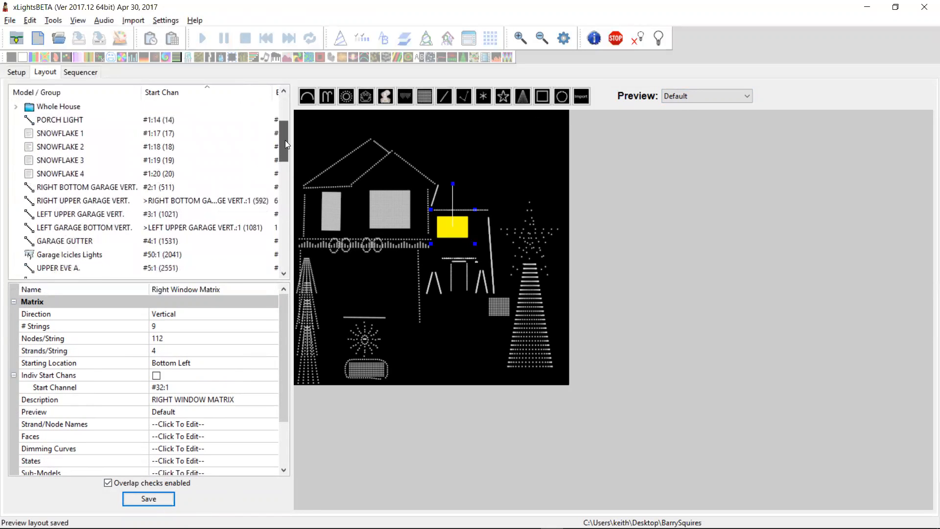
pyautogui.click(15, 72)
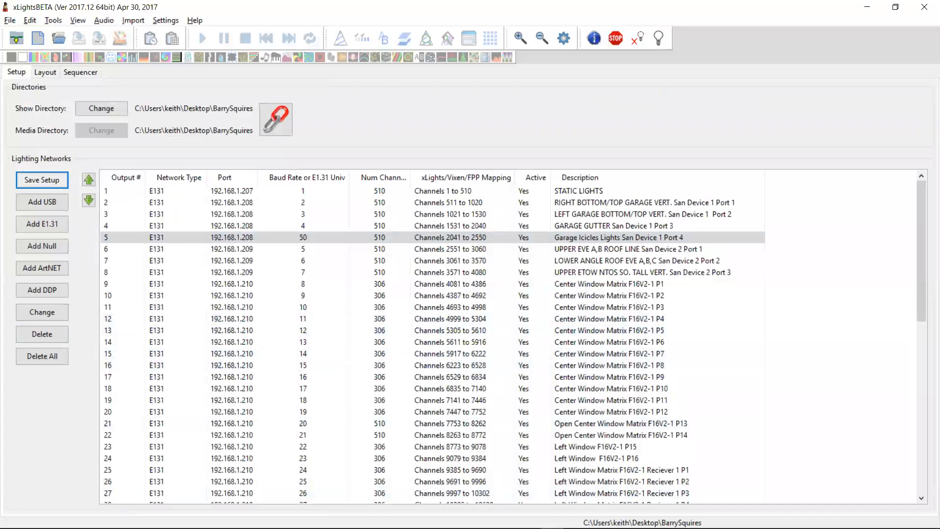
pyautogui.click(379, 400)
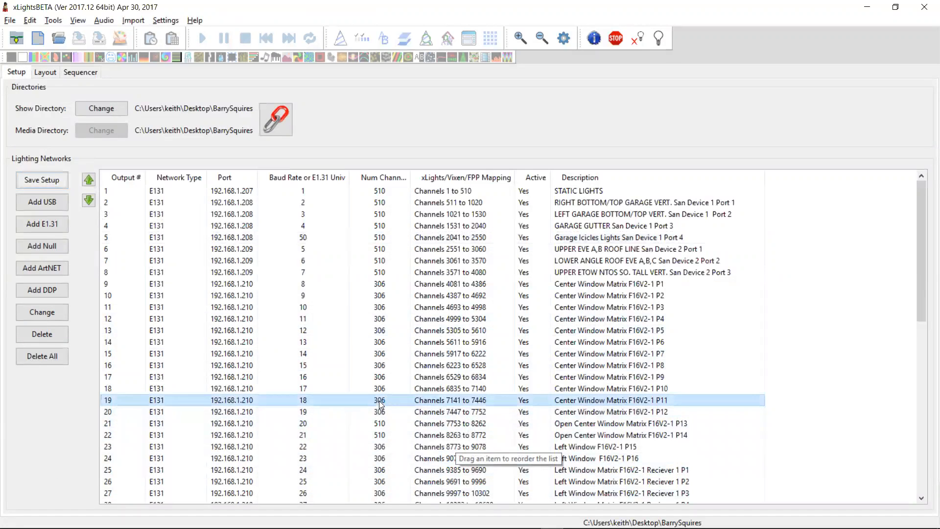
pyautogui.click(380, 284)
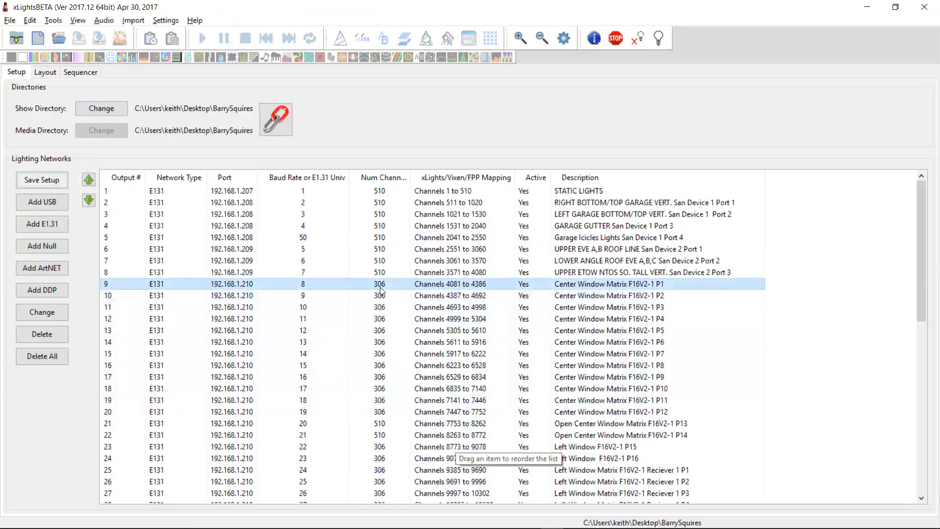
pyautogui.keyDown('shift'); pyautogui.click(385, 415); pyautogui.keyUp('shift')
pyautogui.rightClick(380, 366)
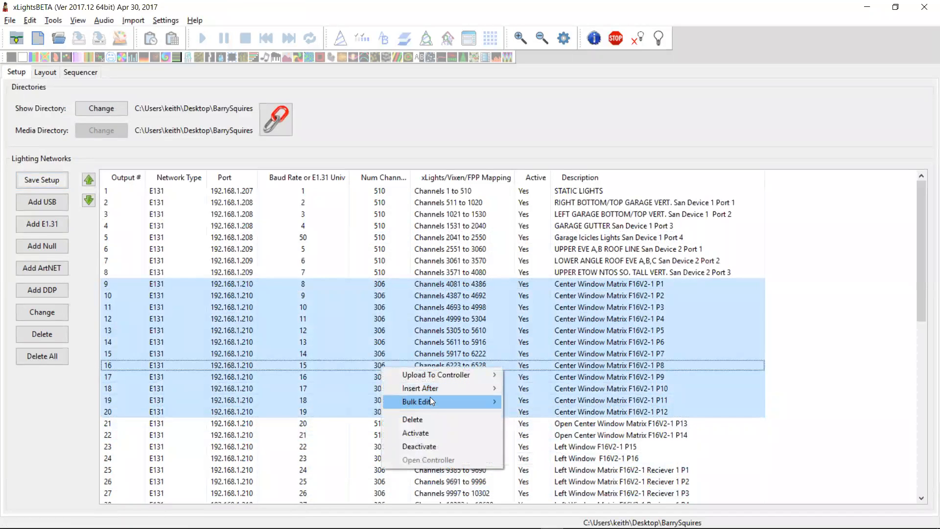
pyautogui.moveTo(430, 400)
pyautogui.click(335, 413)
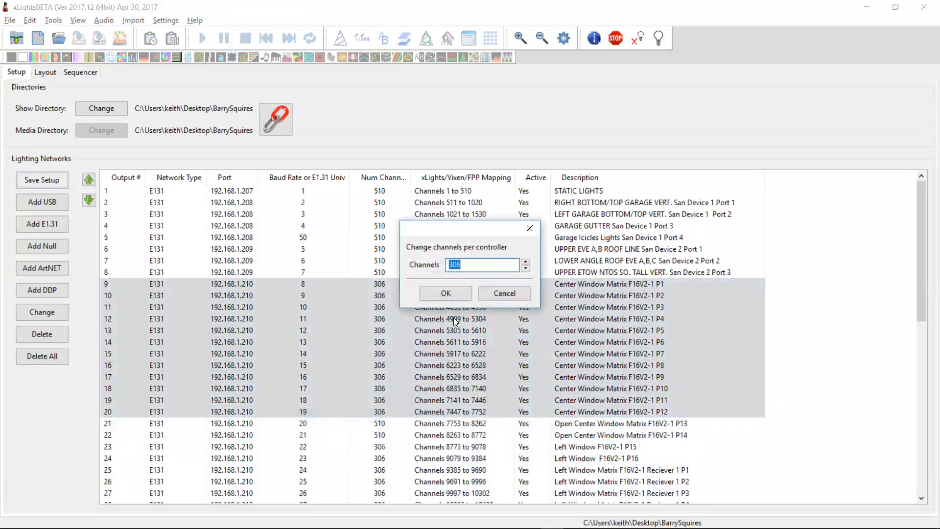
pyautogui.write('512')
pyautogui.click(451, 294)
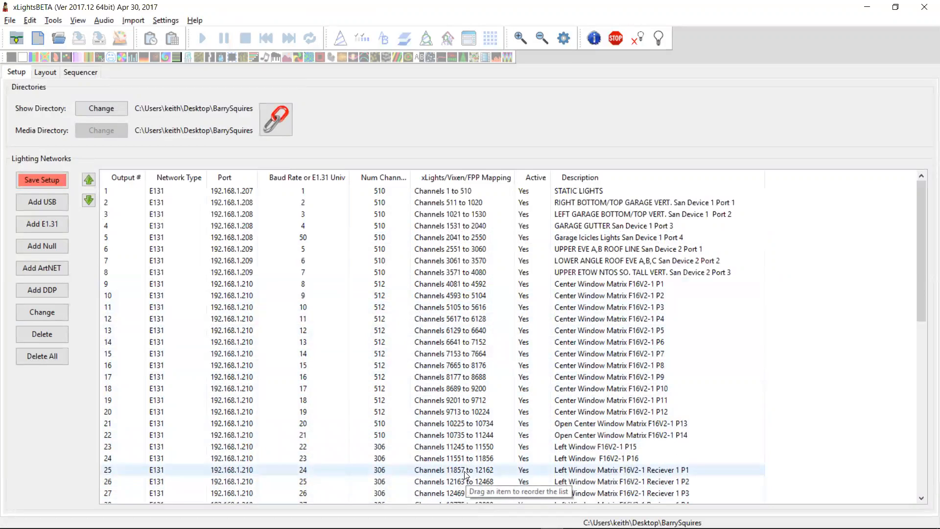
# Step: Compare the models' start channels in the layout with the output channel ranges in the network setup
pyautogui.click(45, 72)
pyautogui.moveTo(280, 163)
pyautogui.mouseDown()
pyautogui.moveTo(283, 273)
pyautogui.moveTo(283, 163)
pyautogui.mouseUp()
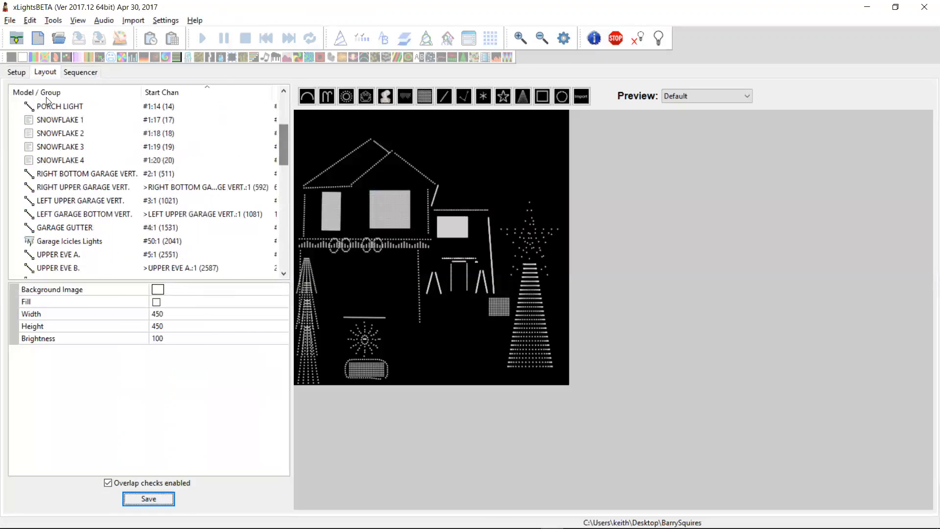
pyautogui.click(16, 72)
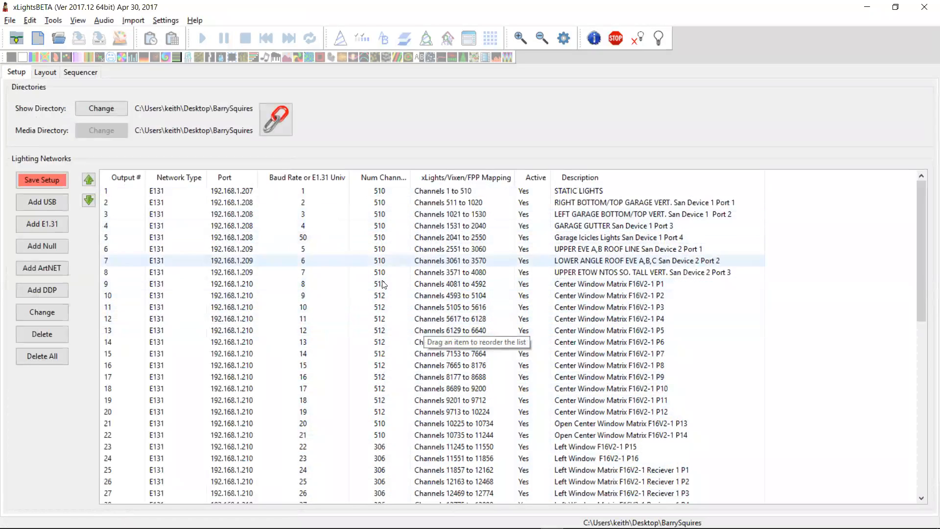
pyautogui.click(43, 72)
pyautogui.scroll(3, 112, 206)
pyautogui.scroll(-2, 114, 210)
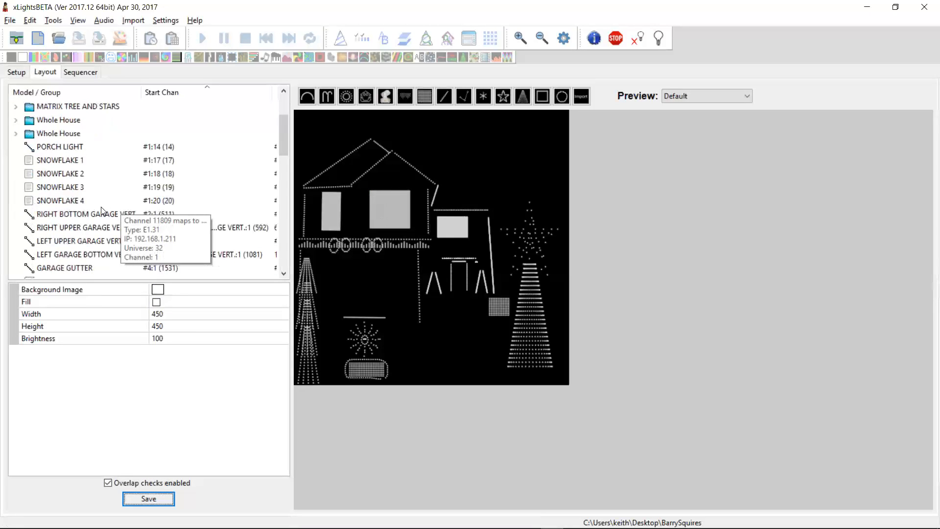
pyautogui.moveTo(277, 140); pyautogui.dragTo(280, 175)
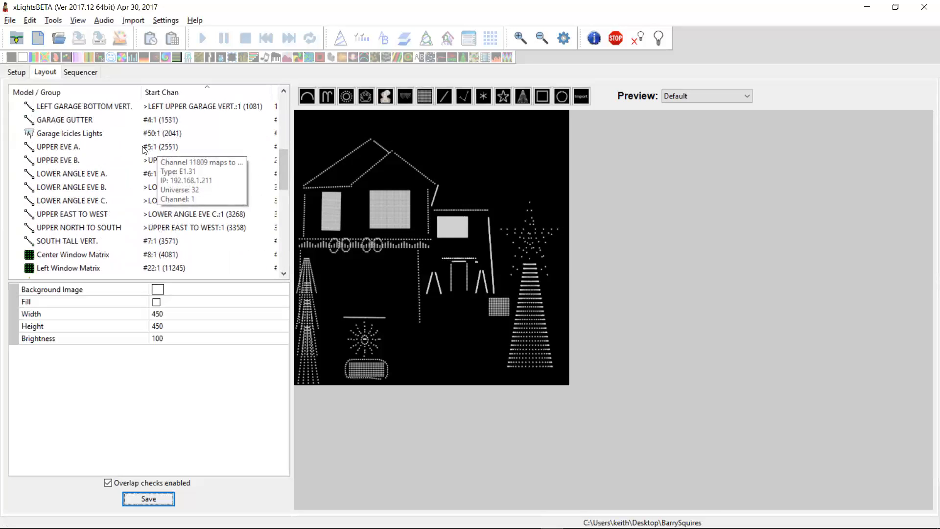
pyautogui.click(16, 71)
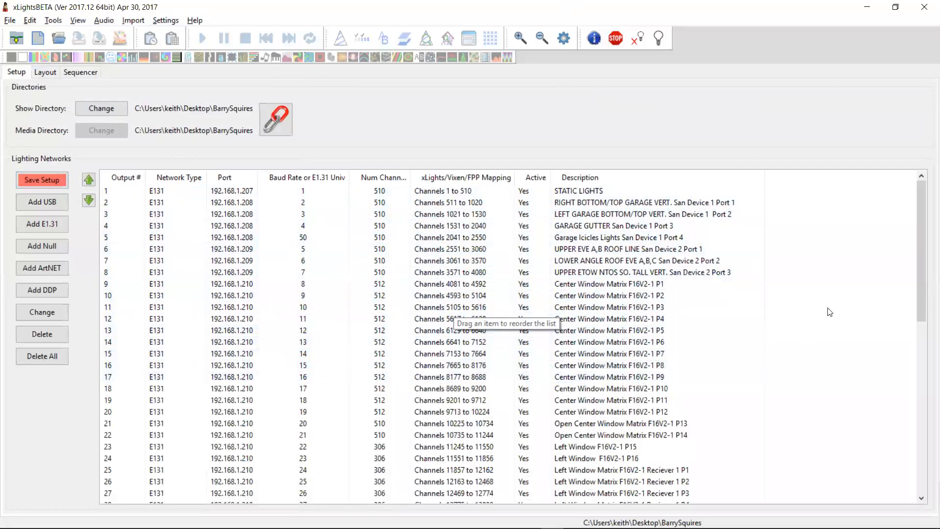
pyautogui.moveTo(922, 290); pyautogui.dragTo(911, 316)
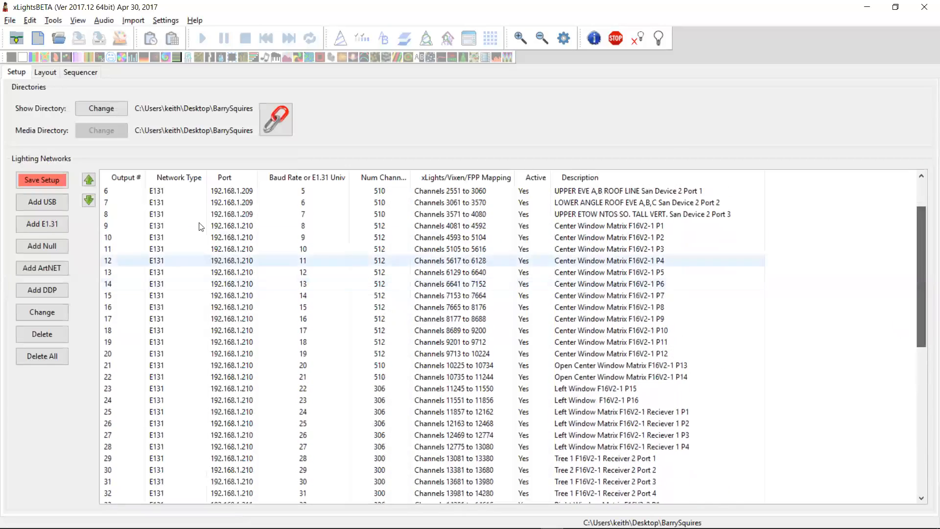